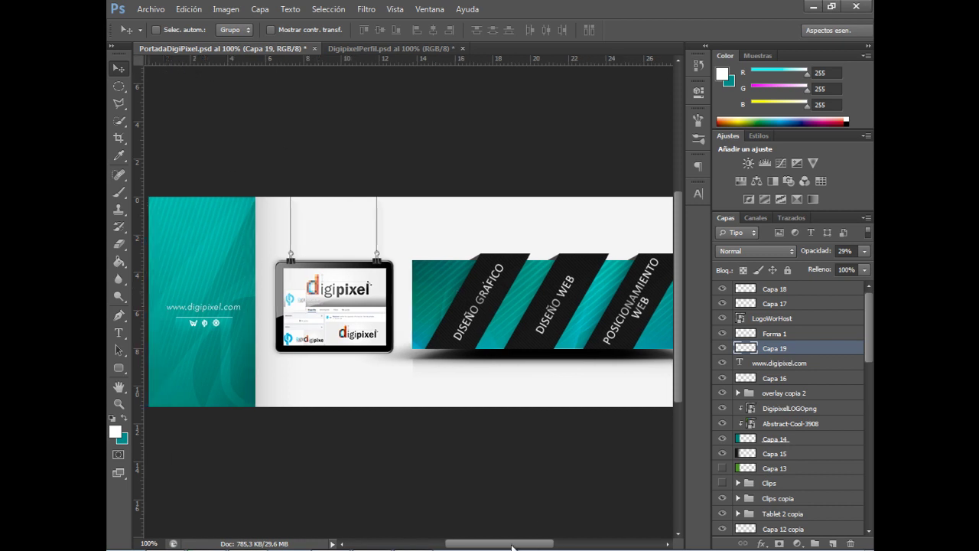
- Create a new 1280×720 px, 72 px/in document from the Wallpapers preset
drag(521, 543, 524, 543)
mouse_move(868, 334)
mouse_down()
mouse_move(868, 436)
mouse_move(873, 324)
mouse_up()
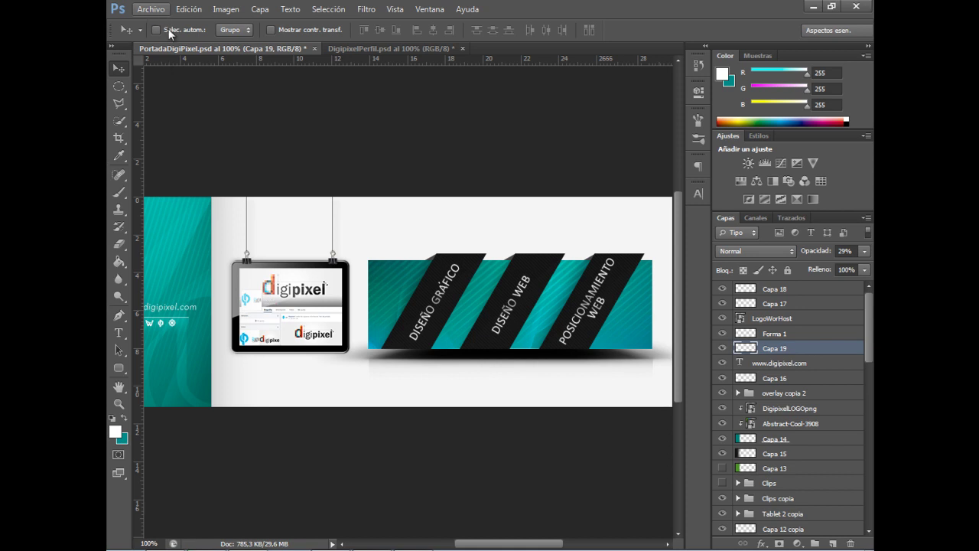
click(164, 8)
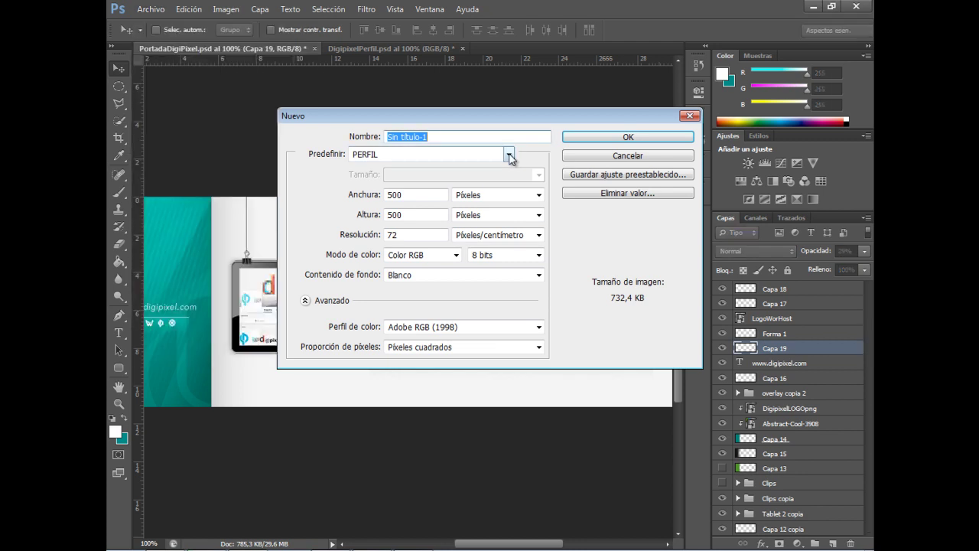
click(509, 156)
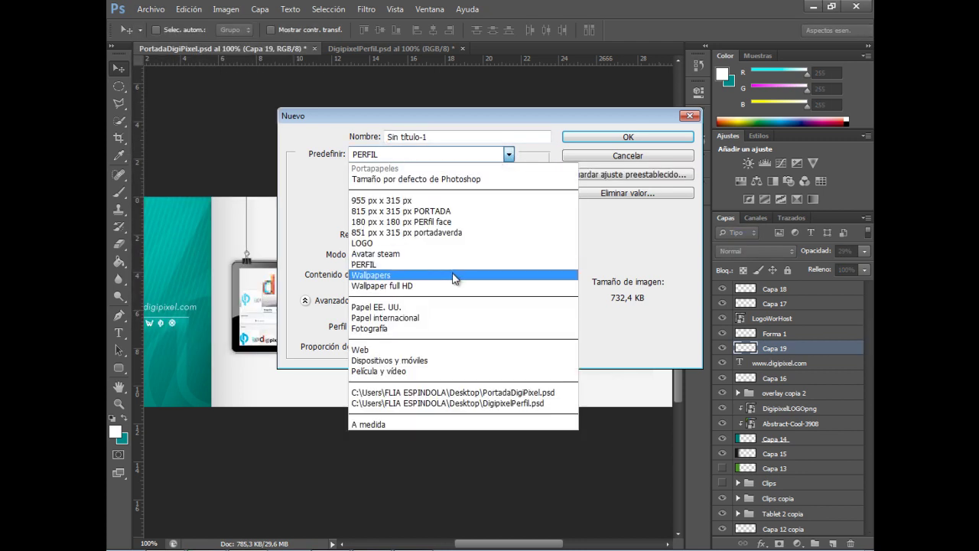
click(455, 277)
mouse_move(425, 194)
mouse_down()
mouse_move(370, 195)
mouse_move(368, 214)
mouse_up()
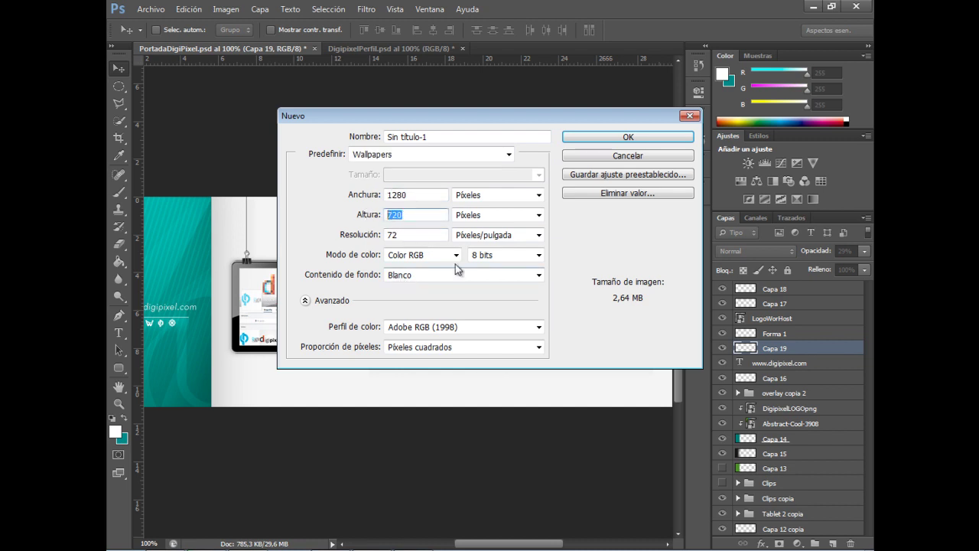
click(612, 137)
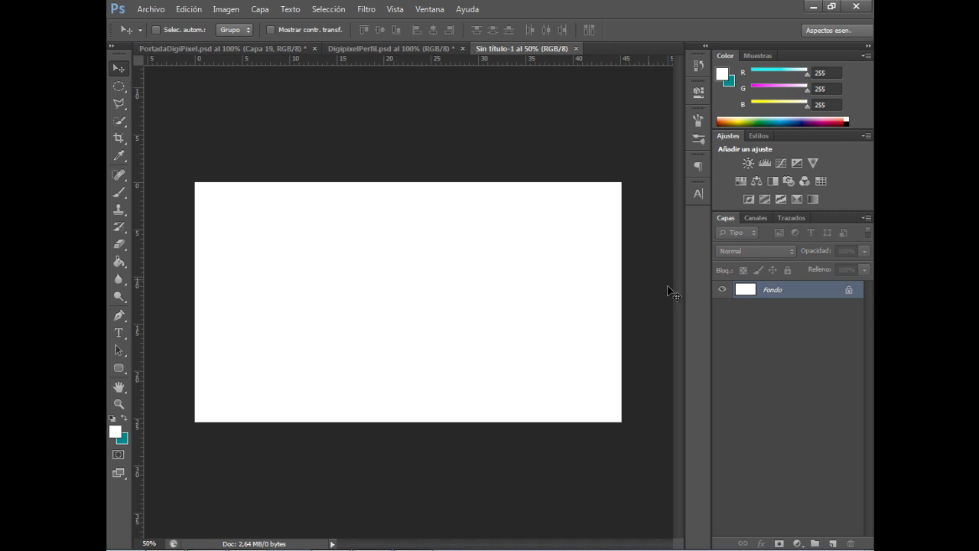
- Convert the Fondo background into a regular layer, Capa 0
right_click(800, 296)
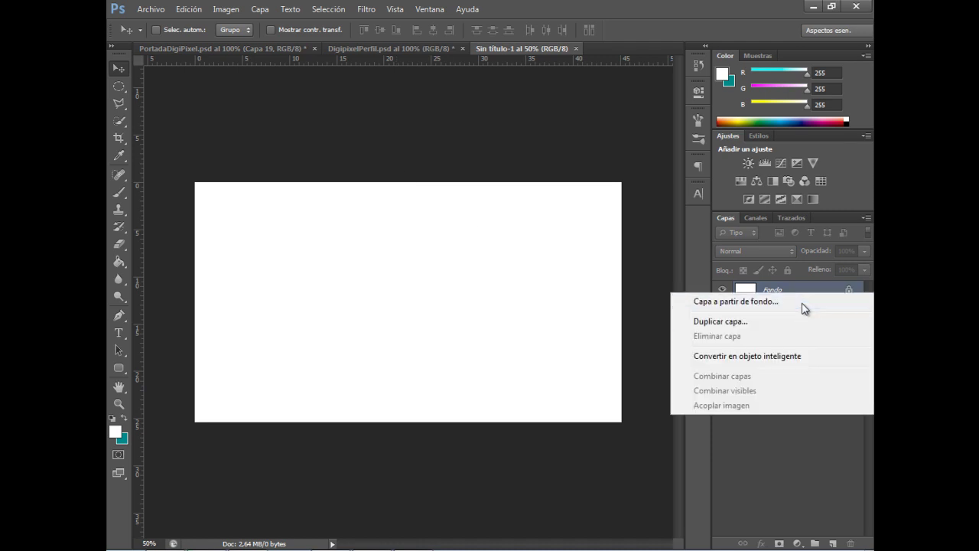
click(788, 303)
click(624, 196)
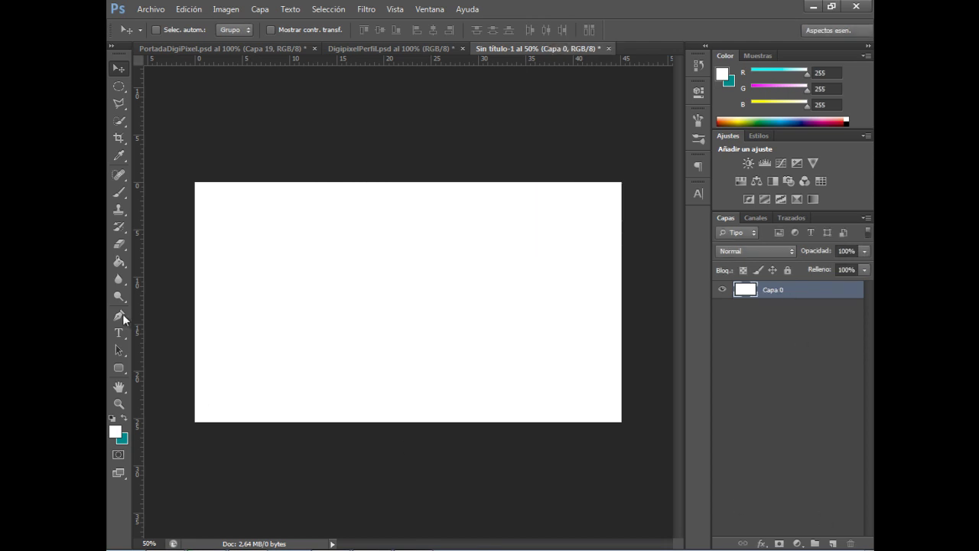
- Fill the canvas with light grey #F5F5F5 using the Paint Bucket
key(g)
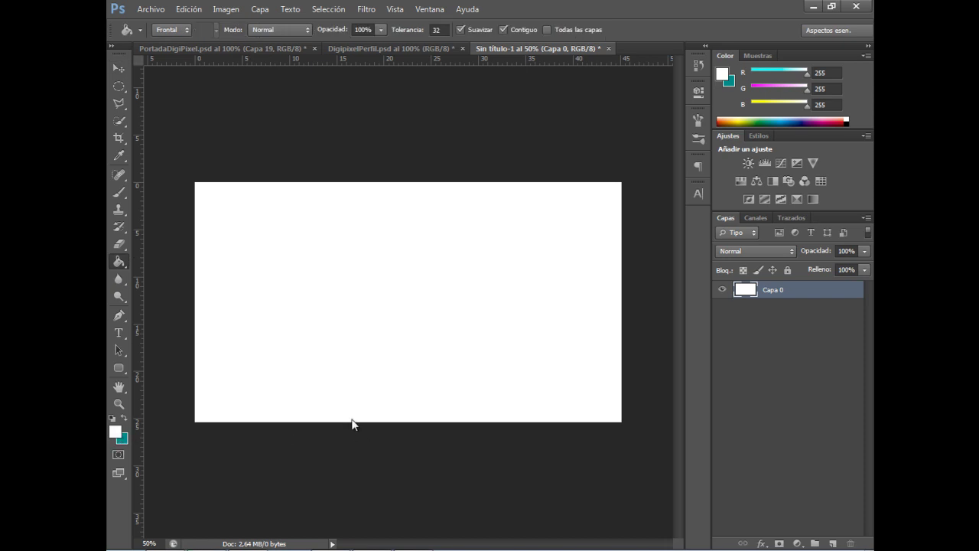
drag(803, 507, 736, 504)
text(f5f5f5)
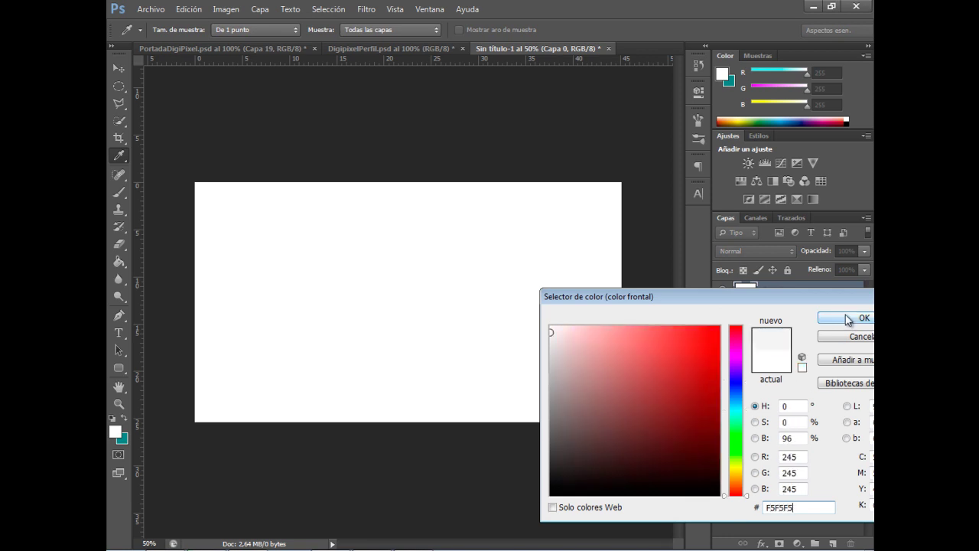
click(862, 317)
key(g)
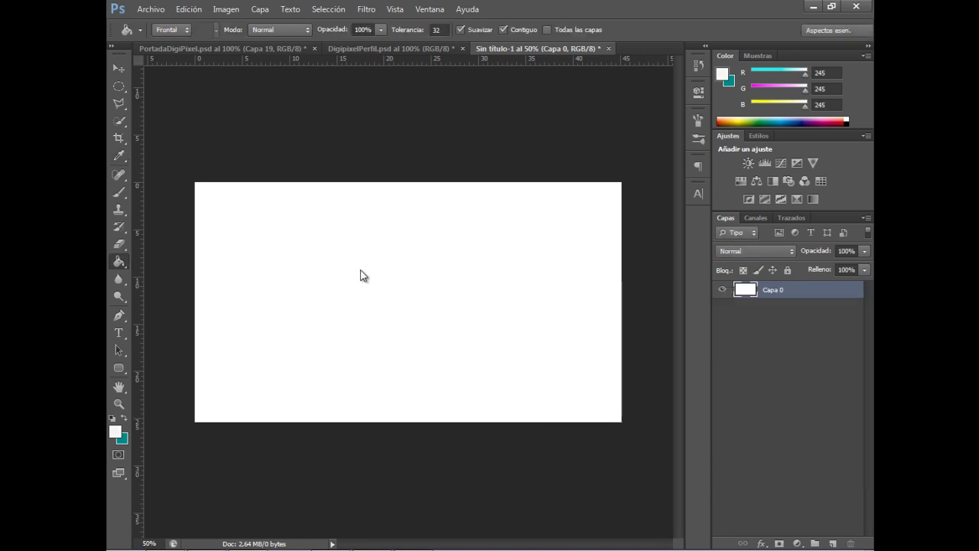
click(341, 216)
click(117, 67)
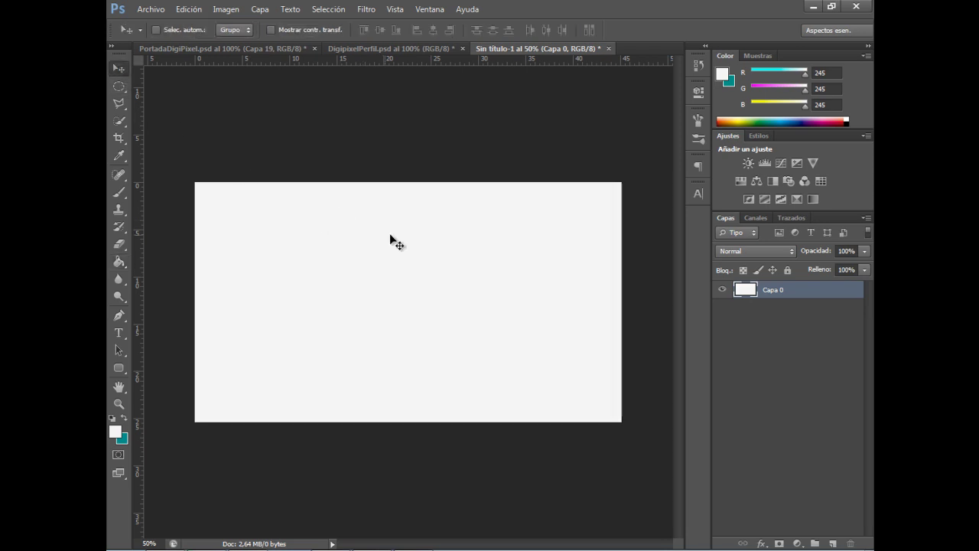
- Add a new empty layer, Capa 1, above Capa 0
click(833, 543)
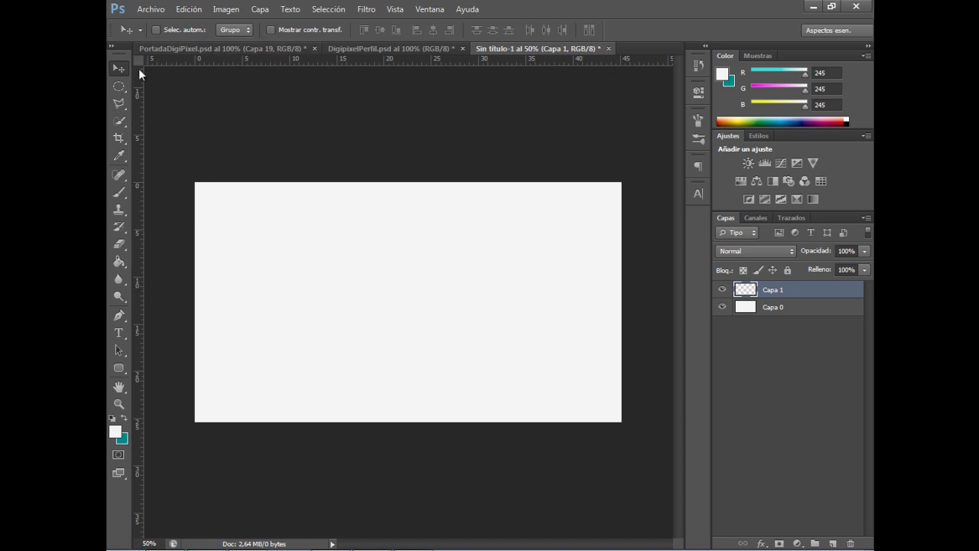
click(391, 11)
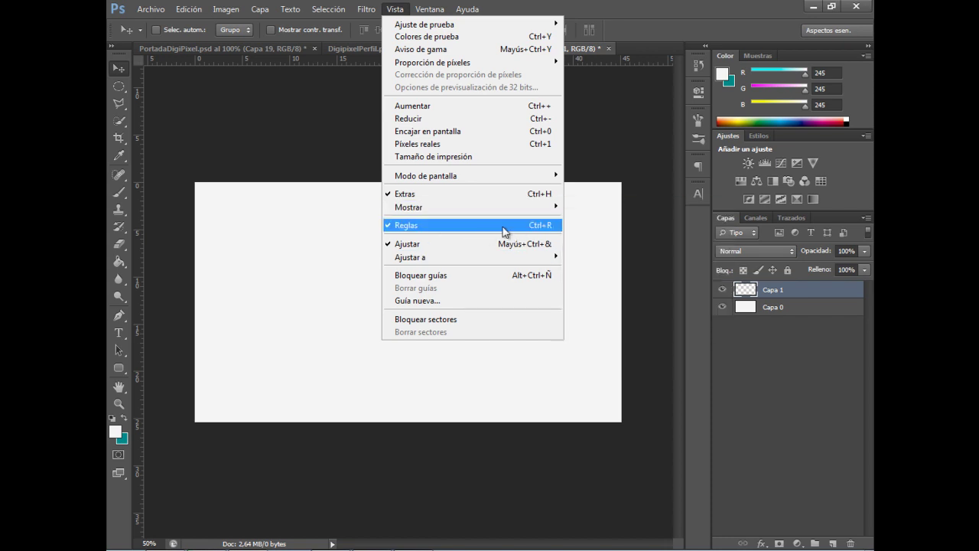
mouse_move(428, 208)
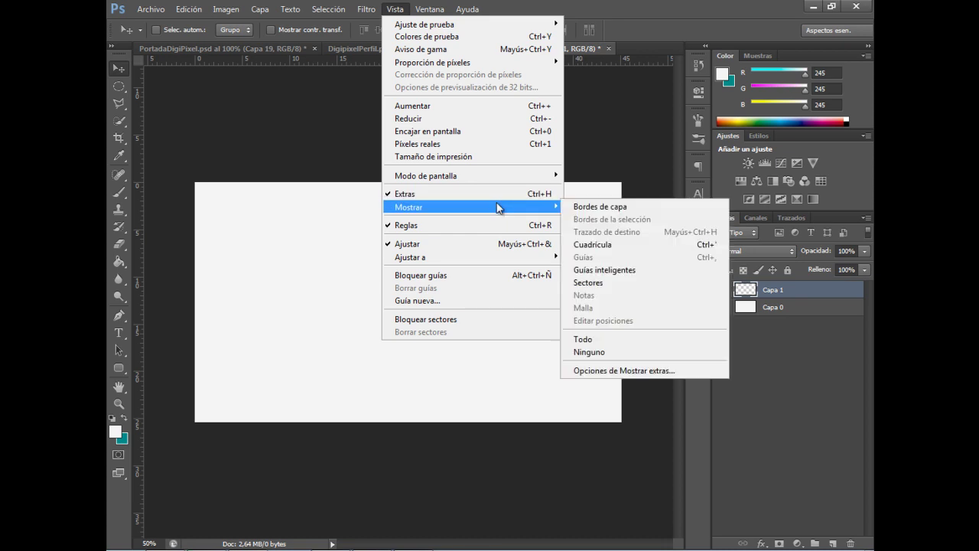
click(375, 224)
- Place a vertical and a horizontal guide crossing at the canvas centre
drag(139, 363, 419, 347)
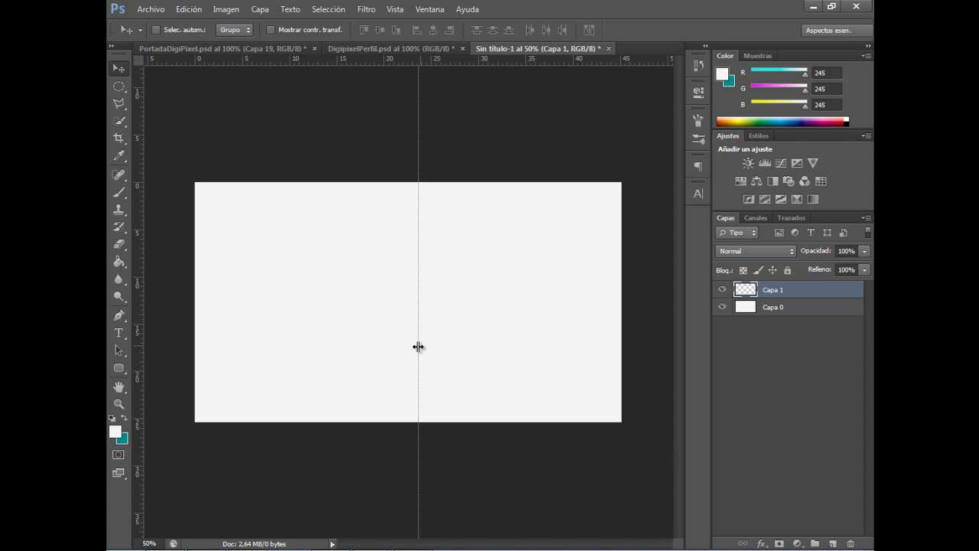
drag(418, 346, 404, 345)
drag(453, 61, 468, 303)
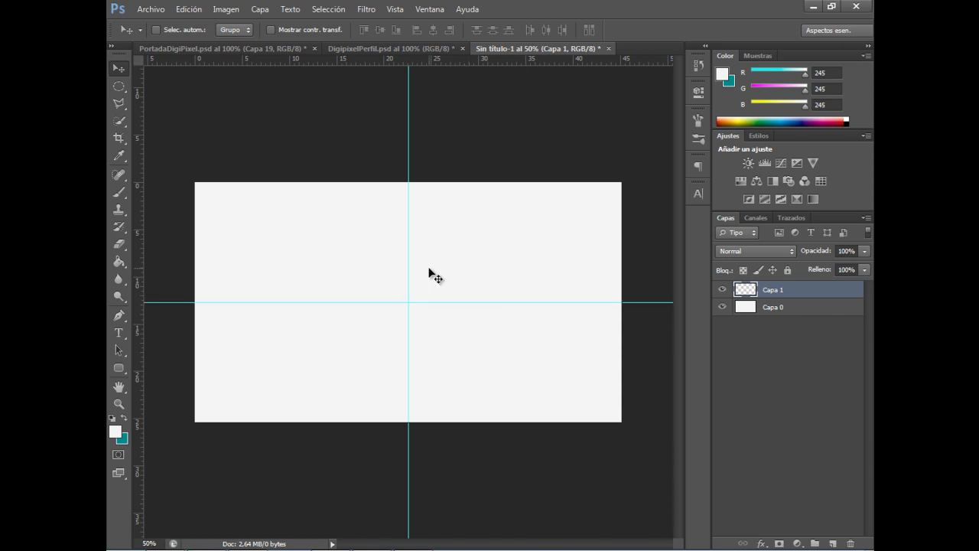
key(ctrl+minus)
key(ctrl+minus)
key(ctrl+plus)
key(ctrl+plus)
key(ctrl+plus)
key(ctrl+minus)
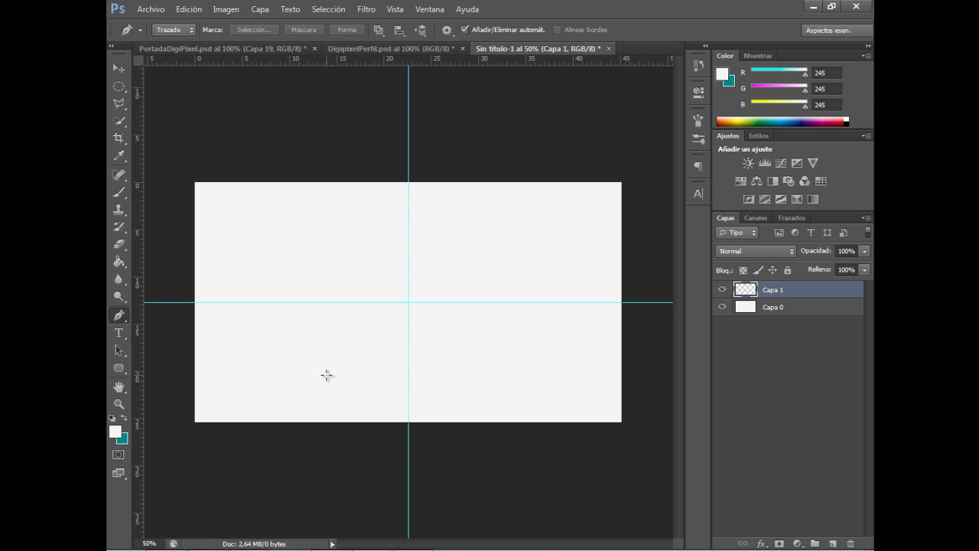
- Start the Pen path at lower left, curving through the guide crossing to a sharp upper-right tip
click(316, 377)
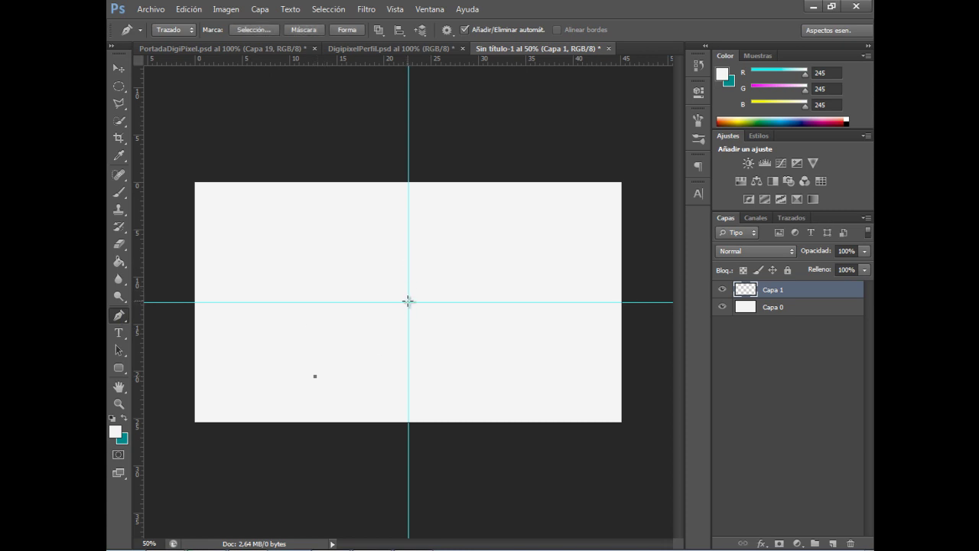
mouse_move(409, 302)
mouse_down()
mouse_move(472, 327)
mouse_move(409, 217)
mouse_move(524, 341)
mouse_move(508, 388)
mouse_up()
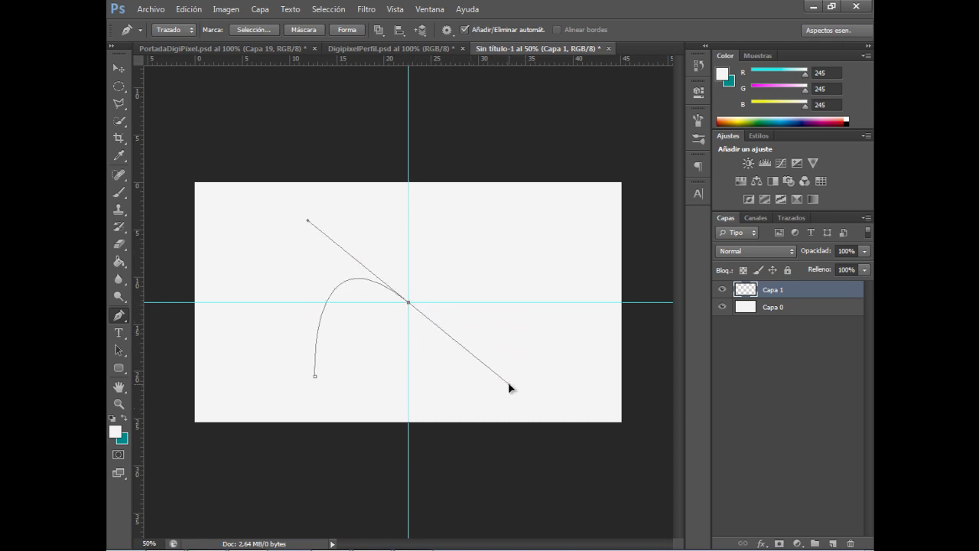
drag(508, 382, 504, 393)
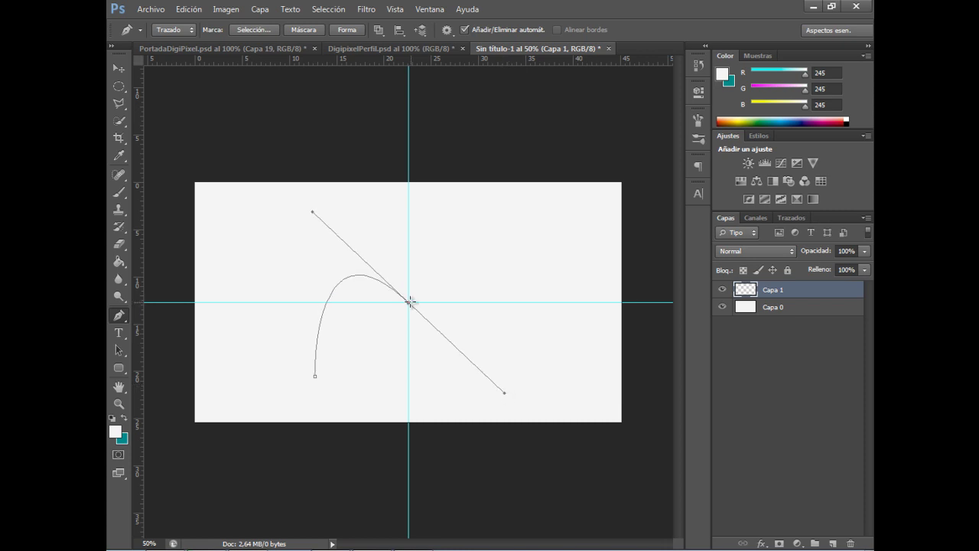
alt+click(410, 302)
mouse_move(468, 241)
mouse_down()
mouse_move(454, 137)
mouse_move(466, 137)
mouse_up()
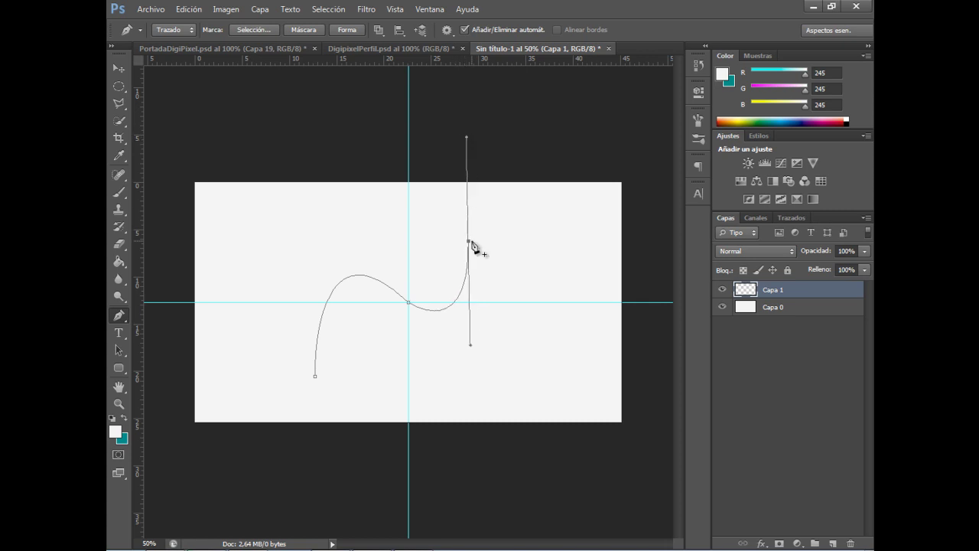
click(468, 242)
- Curve the path back below centre and left, close it at the start, and zoom to 66.67%
mouse_move(435, 354)
mouse_down()
mouse_move(353, 394)
mouse_move(380, 380)
mouse_up()
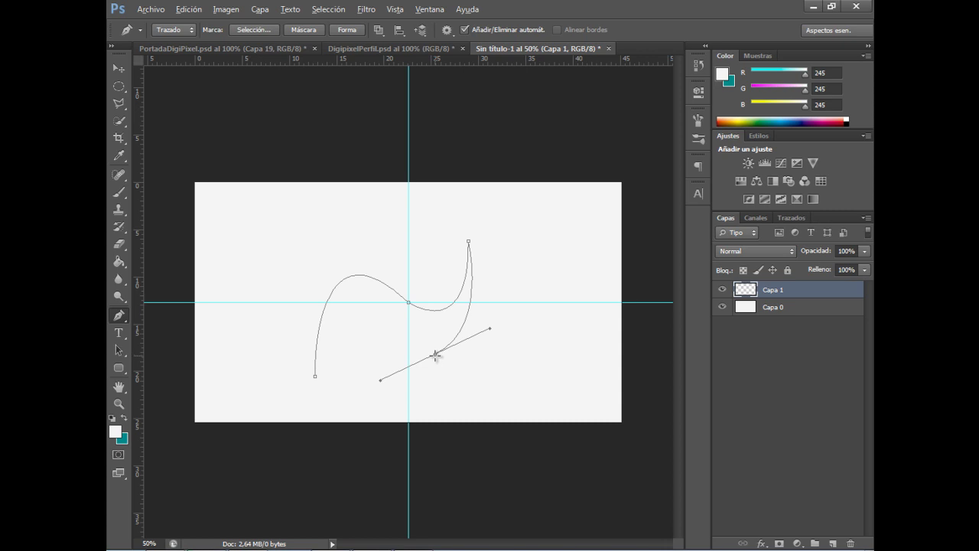
click(435, 354)
drag(370, 322, 357, 277)
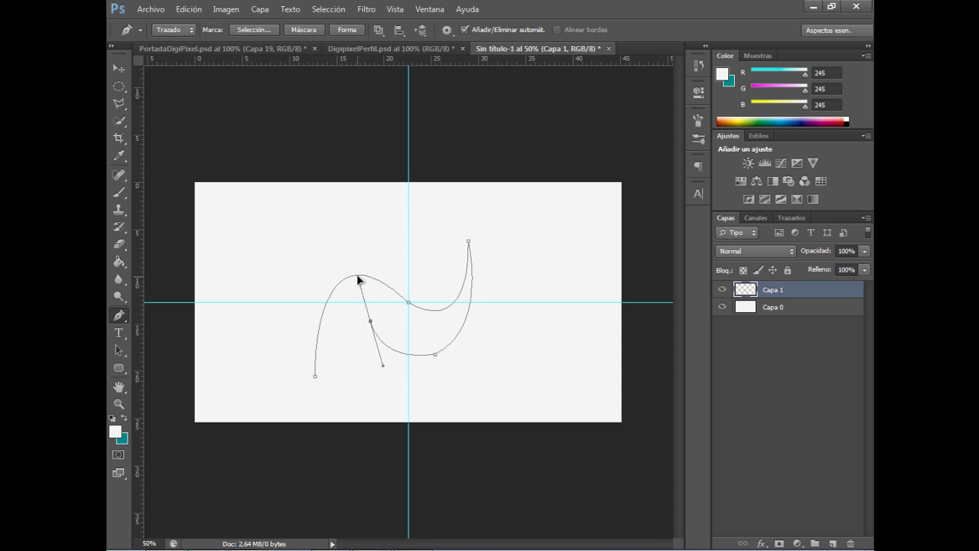
alt+click(370, 322)
drag(317, 400, 278, 538)
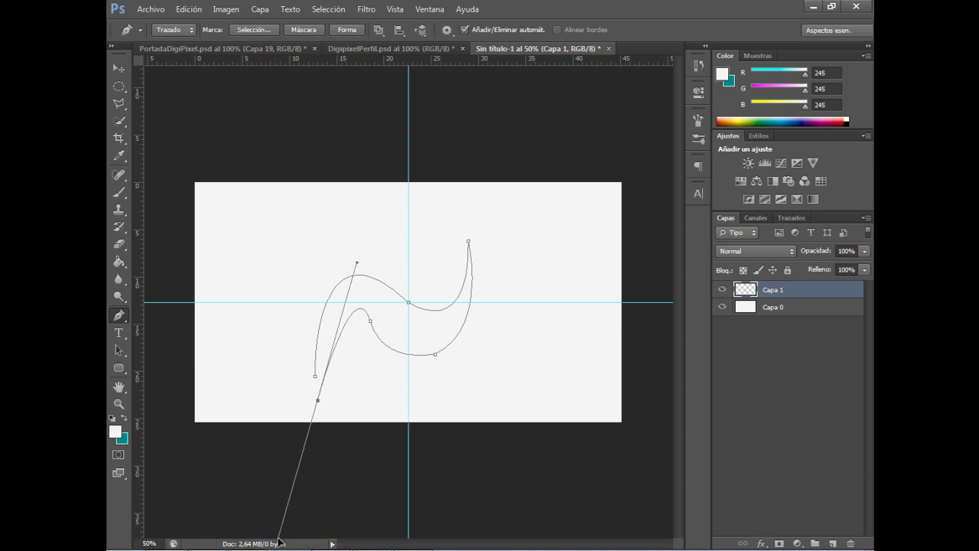
alt+click(318, 400)
click(315, 377)
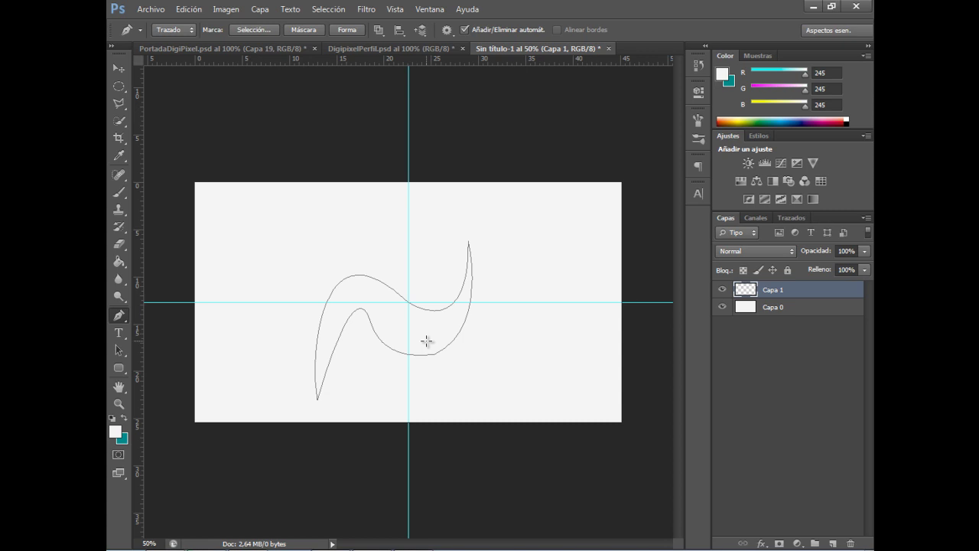
key(ctrl+minus)
key(ctrl+minus)
key(ctrl+plus)
key(ctrl+plus)
key(ctrl+plus)
key(ctrl+plus)
key(ctrl+minus)
key(ctrl+minus)
key(ctrl+plus)
key(ctrl+plus)
key(ctrl+minus)
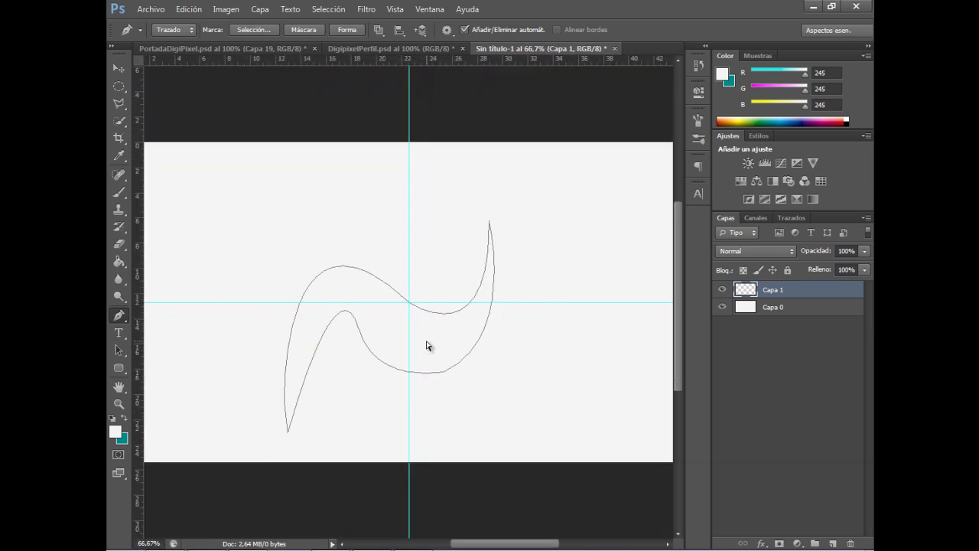
right_click(426, 341)
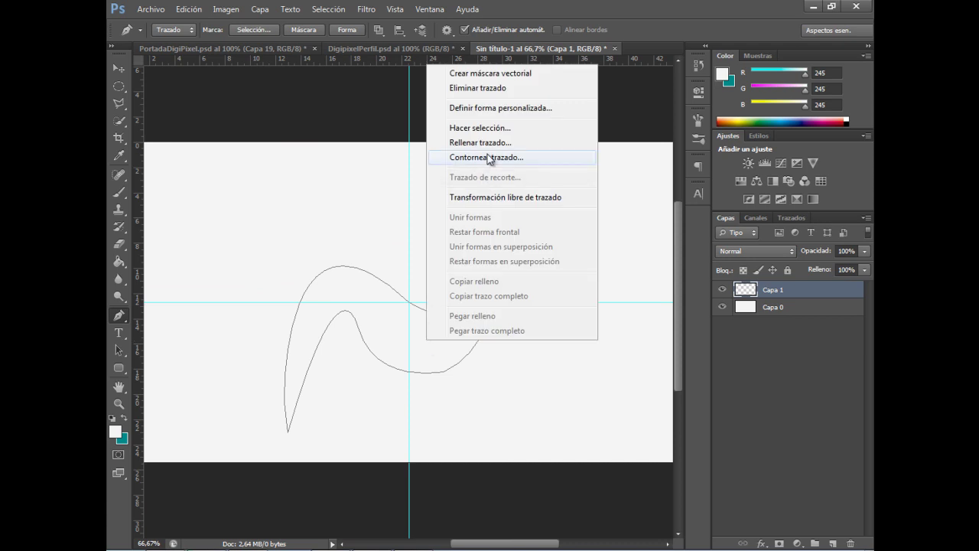
click(497, 128)
click(582, 164)
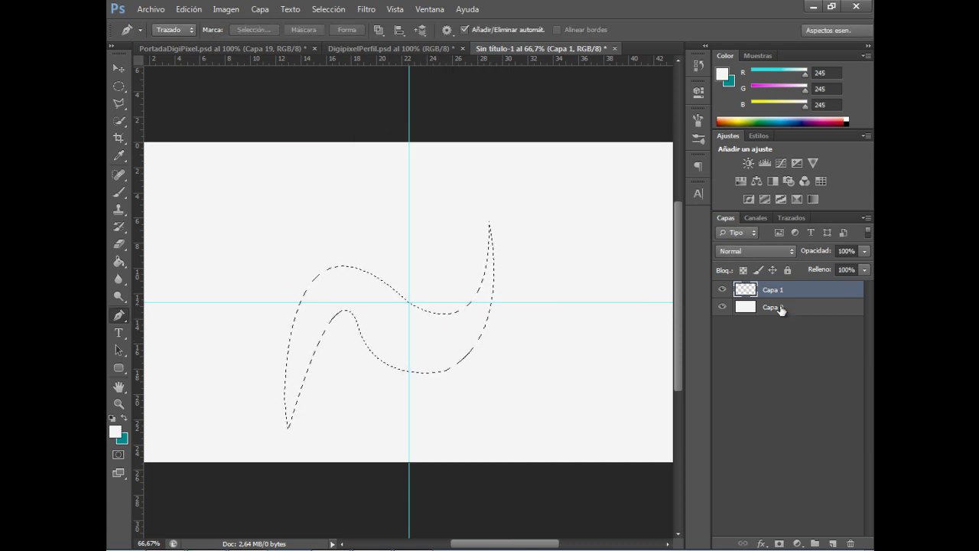
key(g)
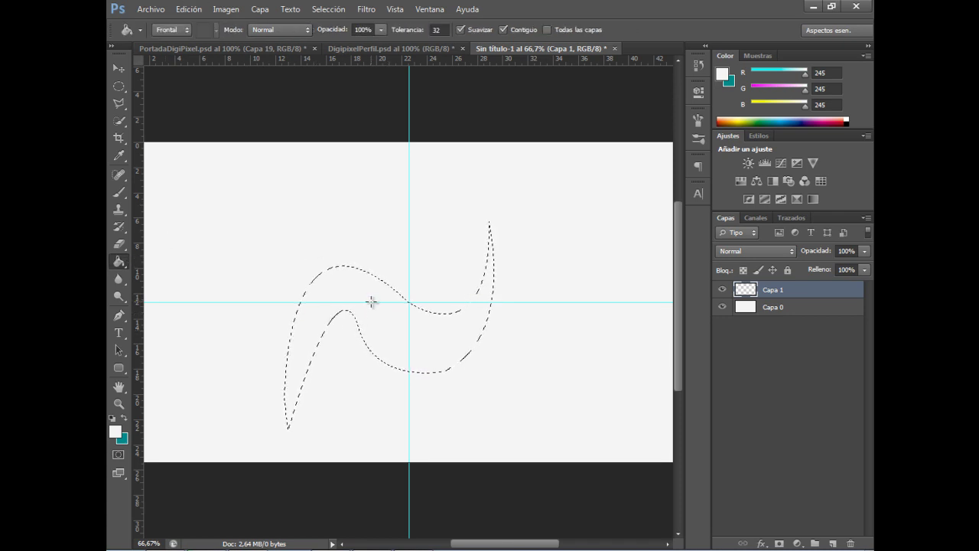
click(124, 417)
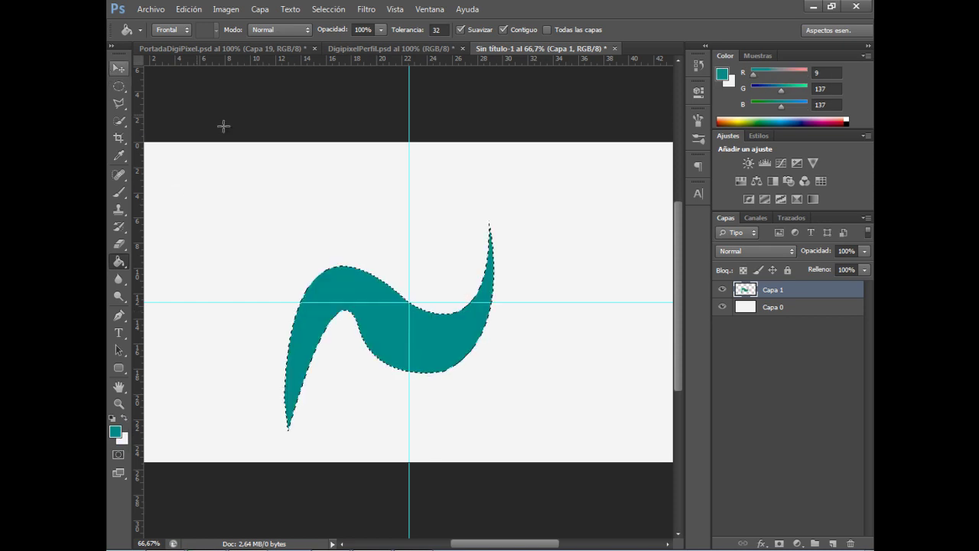
key(ctrl+d)
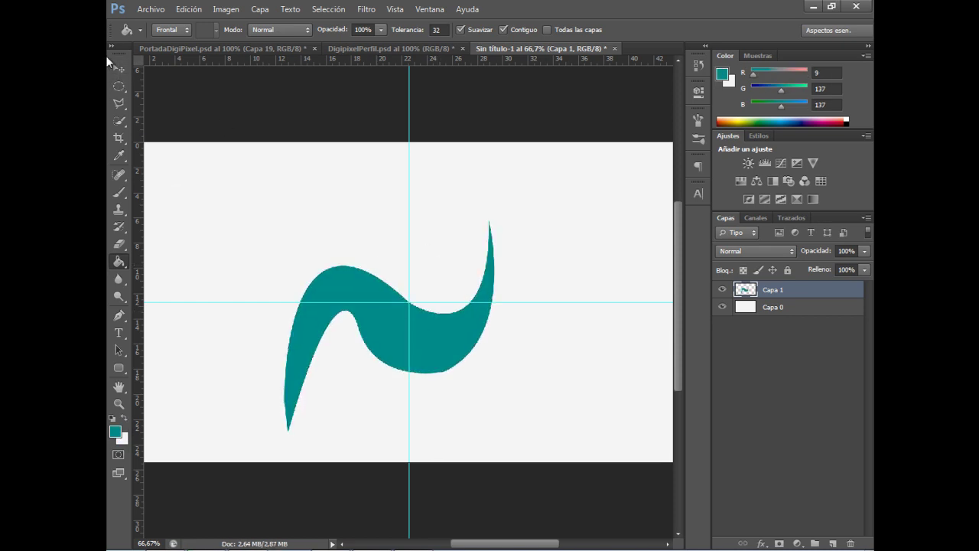
click(124, 68)
key(ctrl+minus)
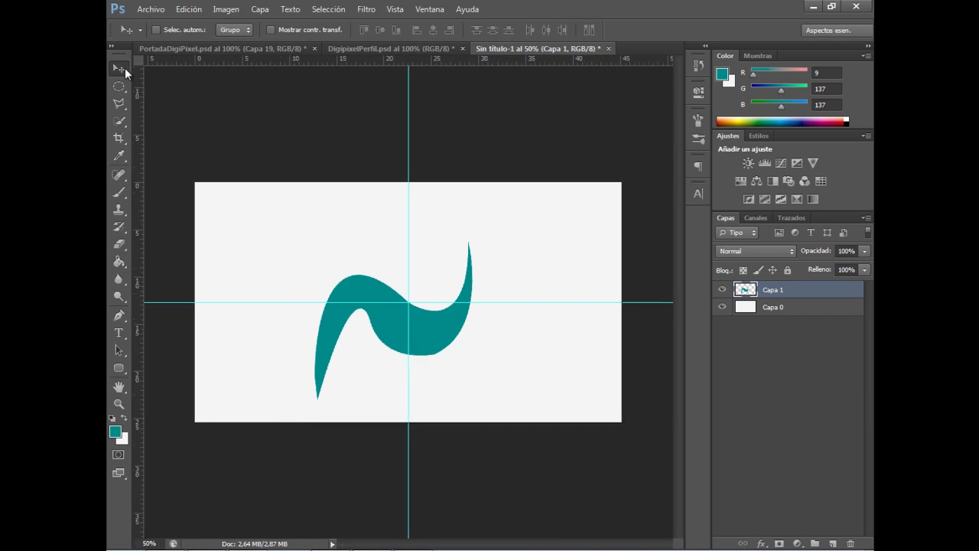
key(ctrl+plus)
key(ctrl+plus)
key(ctrl+minus)
key(ctrl+minus)
key(ctrl+plus)
key(ctrl+plus)
key(ctrl+minus)
key(ctrl+minus)
key(ctrl+semicolon)
key(ctrl+semicolon)
- Delete the teal shape layer and add a fresh empty layer above Capa 0
click(851, 543)
key(Return)
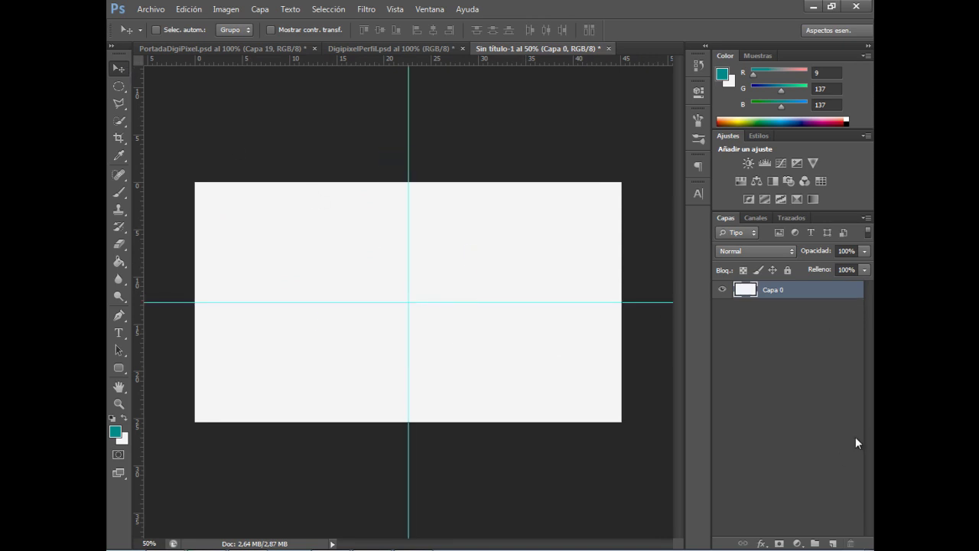
click(834, 543)
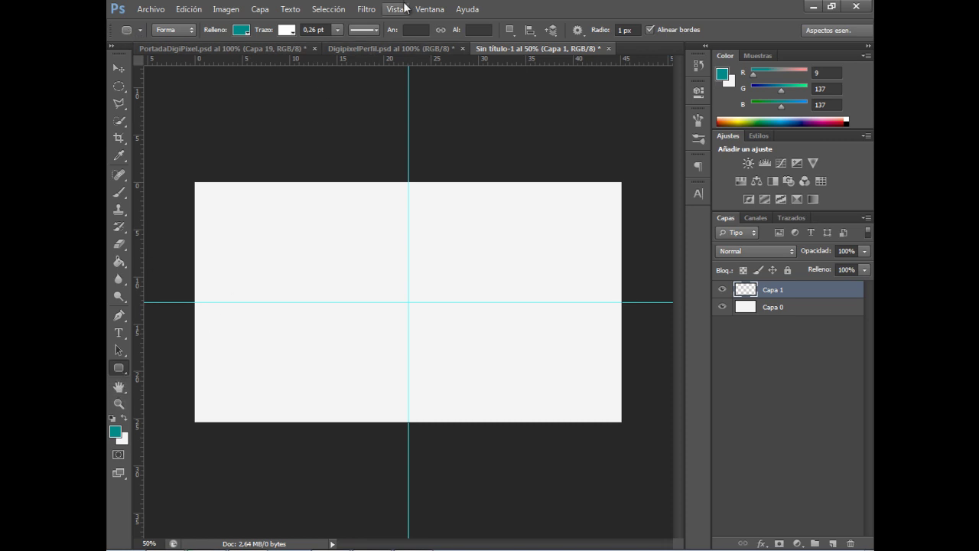
- Set grid preferences to a 100 pixel gridline spacing with 10 subdivisions
click(189, 10)
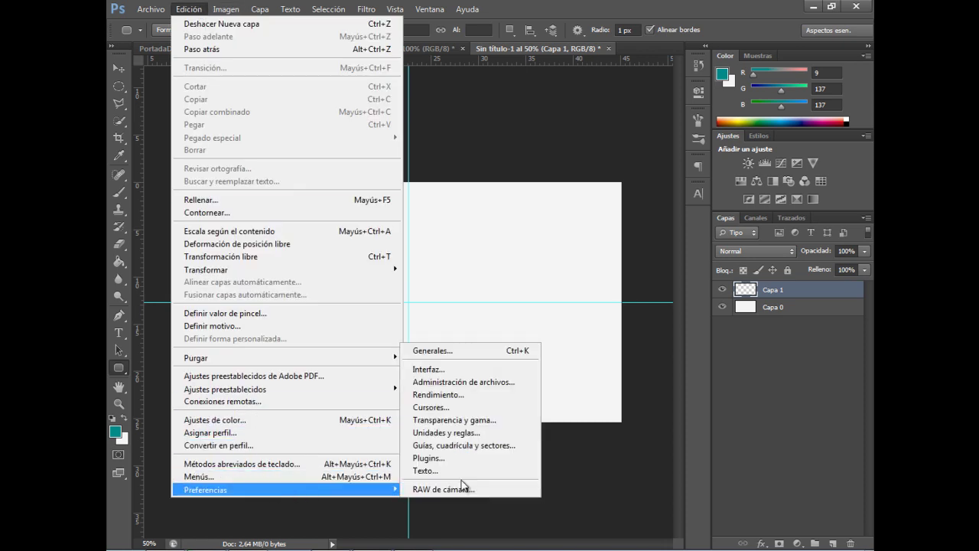
mouse_move(205, 490)
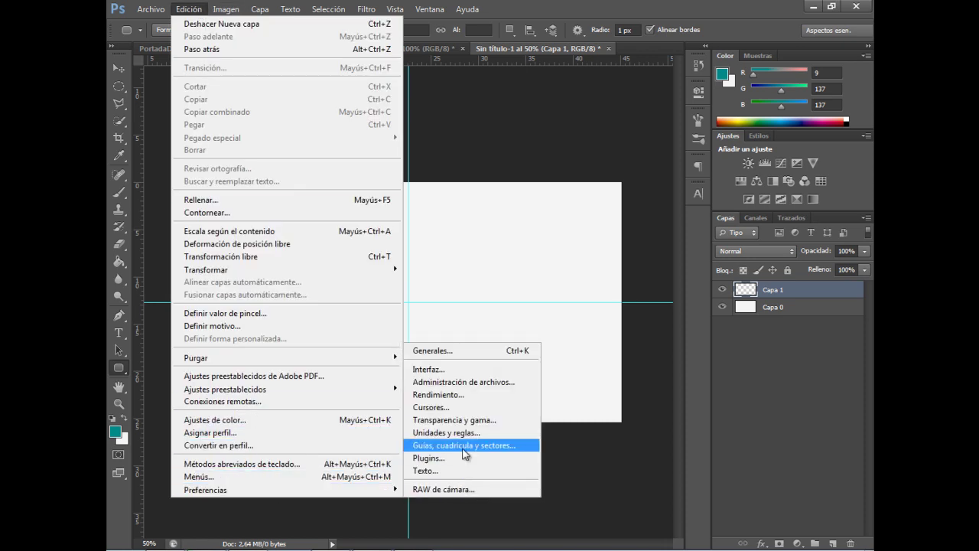
click(464, 445)
drag(596, 207, 558, 204)
click(648, 204)
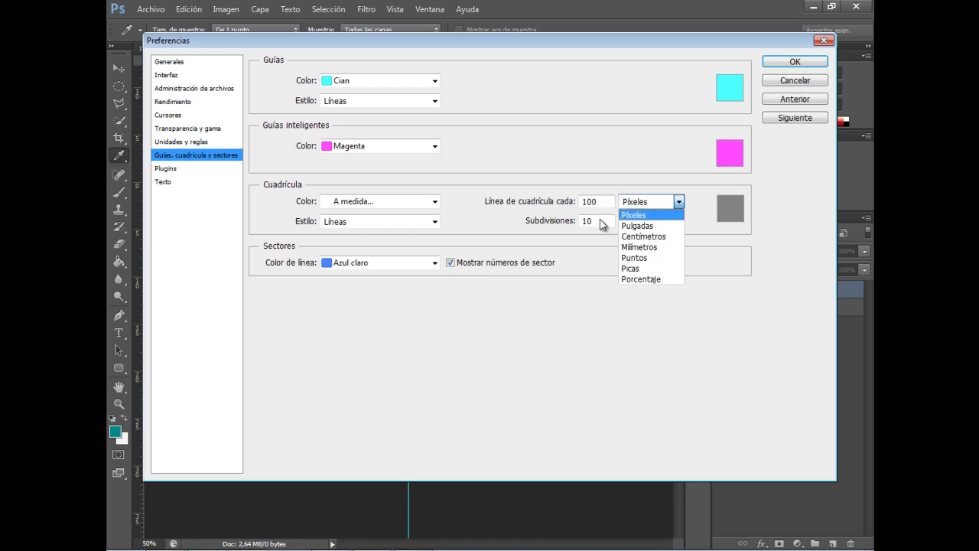
click(602, 223)
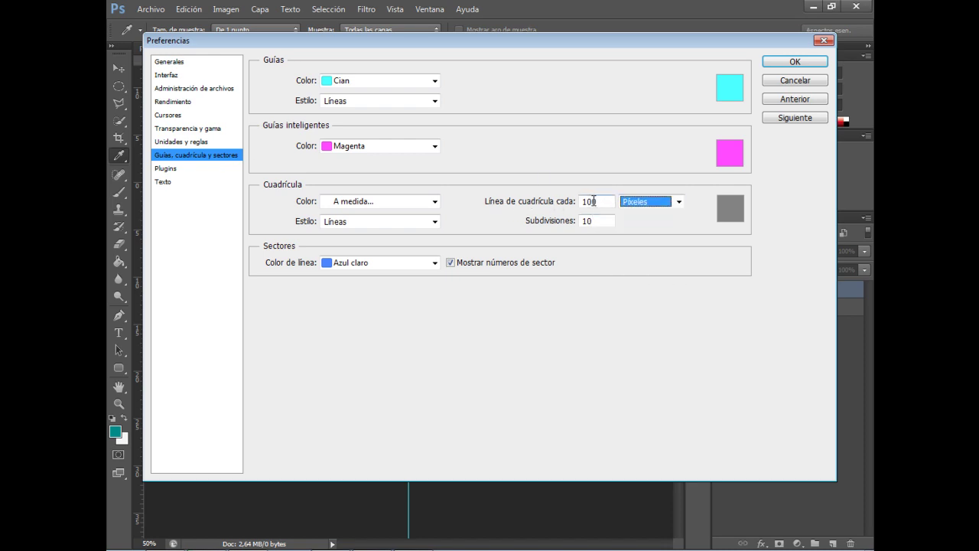
drag(604, 220, 583, 220)
click(794, 62)
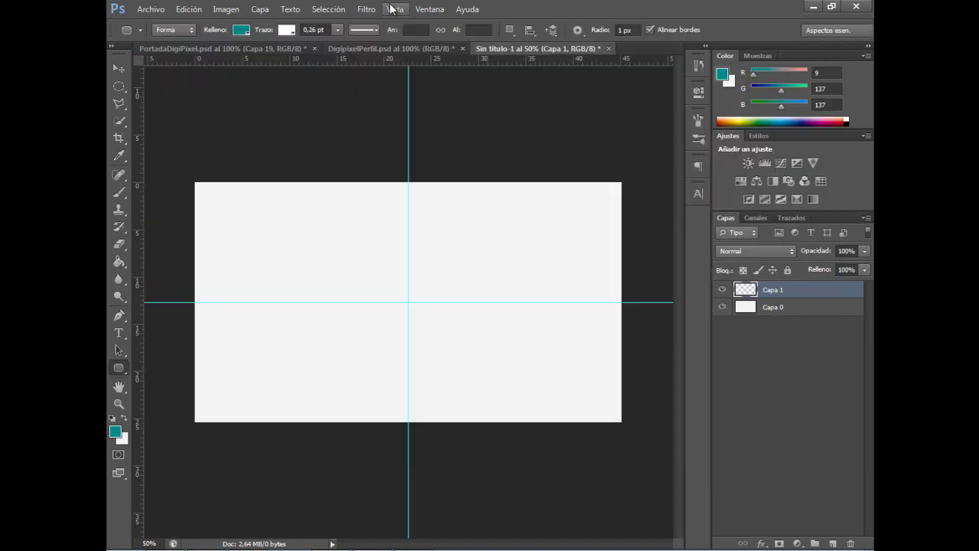
- Show the grid over the canvas at 66.7% zoom
click(393, 9)
mouse_move(429, 207)
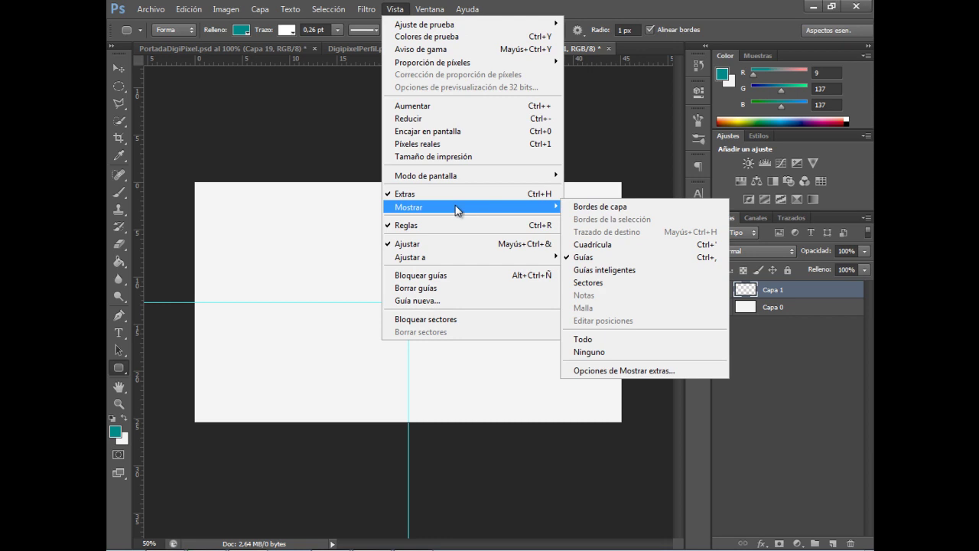
click(613, 244)
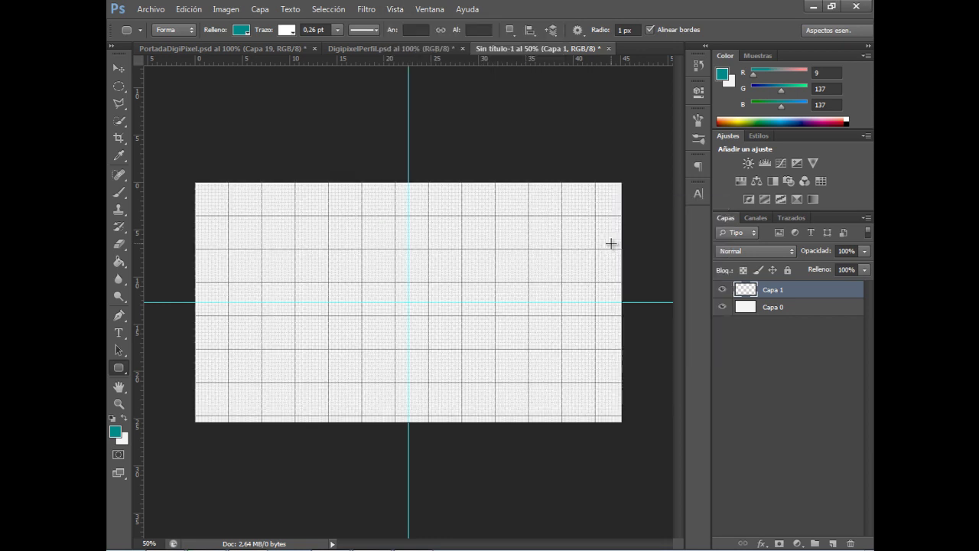
key(ctrl+plus)
key(ctrl+plus)
key(ctrl+minus)
key(ctrl+minus)
key(ctrl+plus)
key(ctrl+plus)
key(ctrl+minus)
key(ctrl+minus)
key(ctrl+plus)
key(ctrl+plus)
key(ctrl+minus)
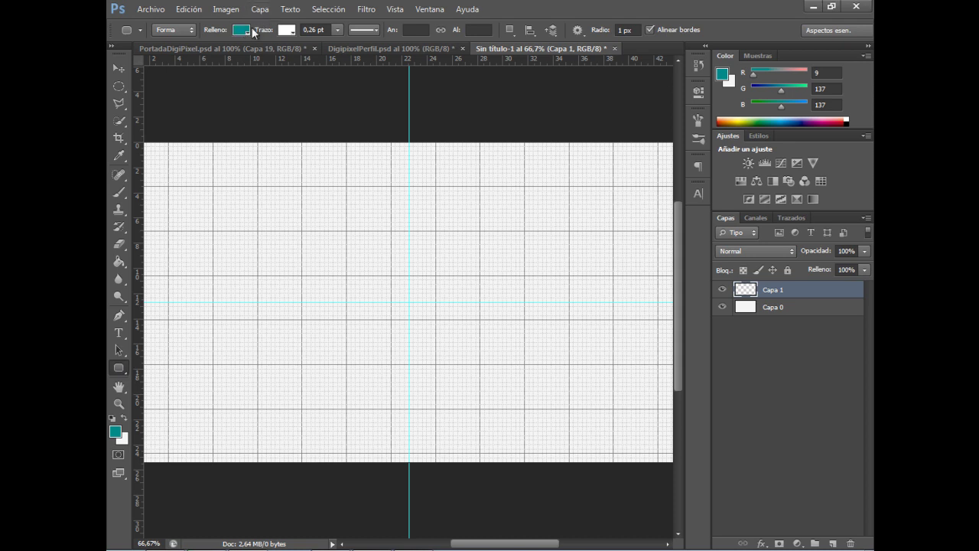
- Draw a teal 500×400 px rounded rectangle with no stroke and 40 px corner radius
click(289, 31)
click(229, 56)
click(621, 30)
text(40)
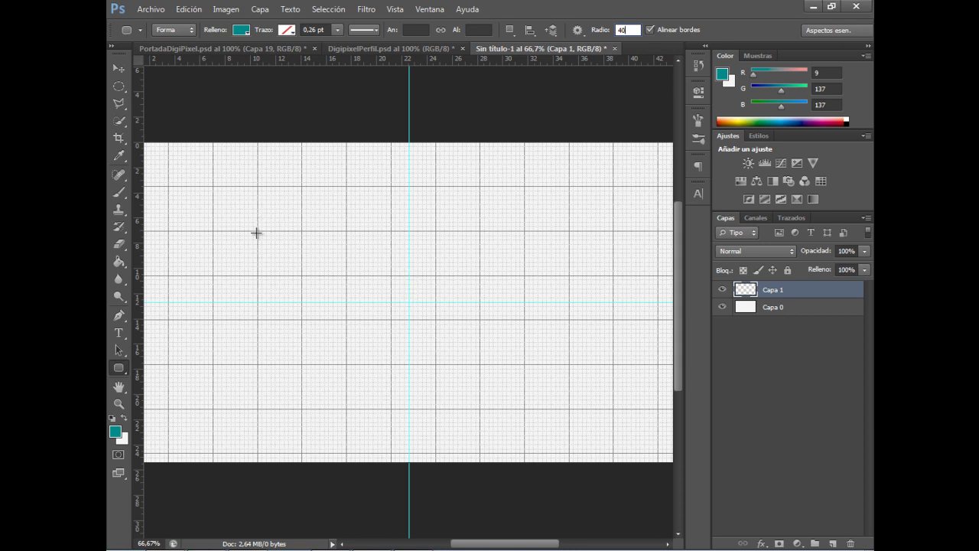
mouse_move(301, 230)
mouse_down()
mouse_move(459, 389)
mouse_move(524, 411)
mouse_up()
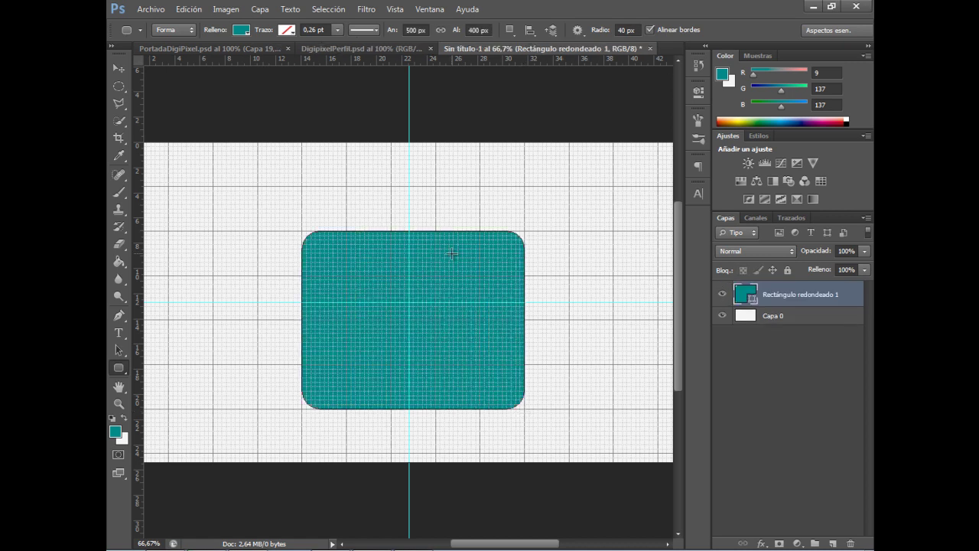
key(ctrl+minus)
key(ctrl+minus)
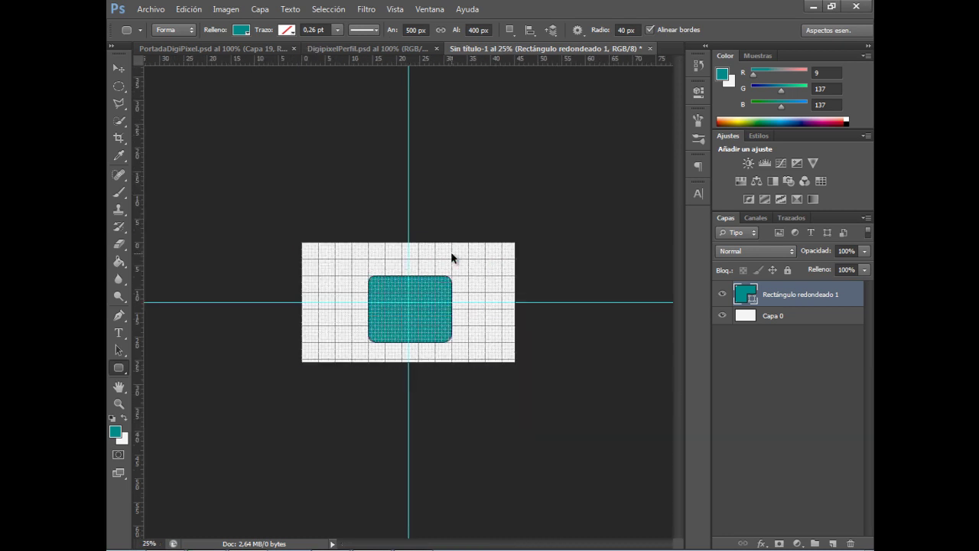
key(ctrl+minus)
key(ctrl+plus)
key(ctrl+plus)
key(ctrl+plus)
key(ctrl+plus)
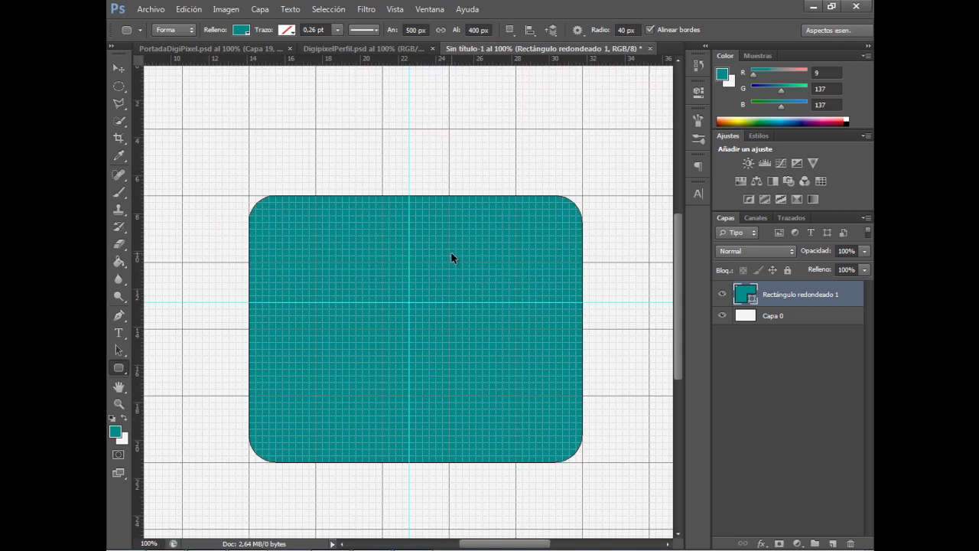
key(ctrl+minus)
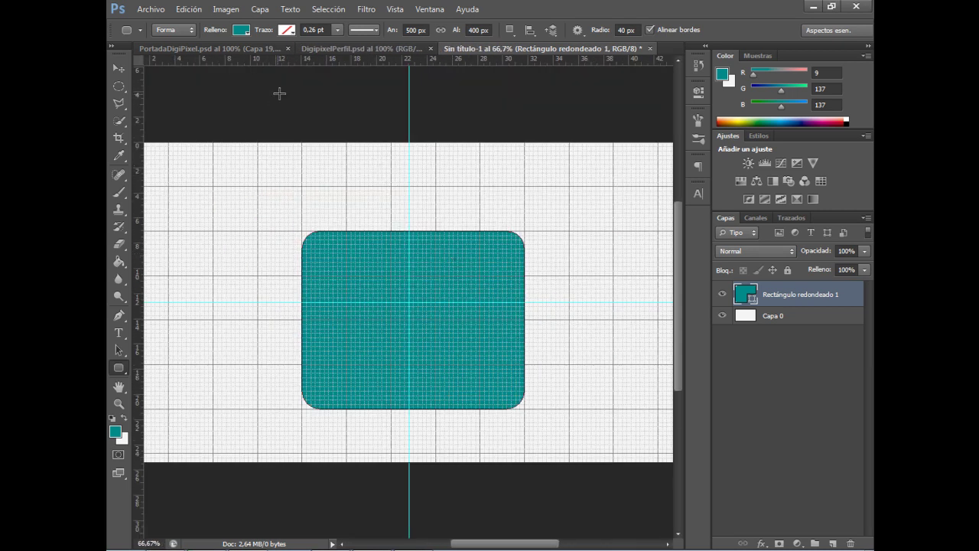
- Combine a 1 px-radius shape to square off the top-left corner, then hide guides
click(510, 30)
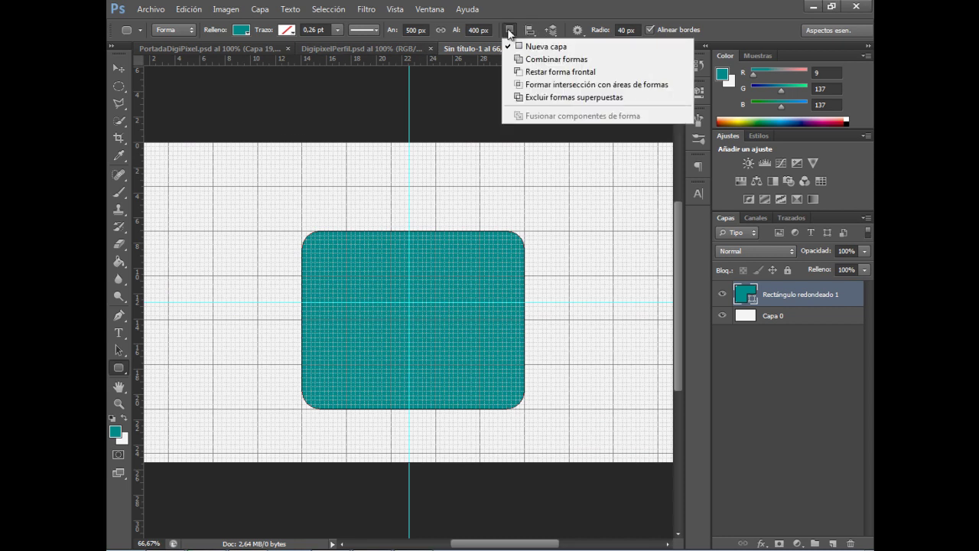
click(552, 60)
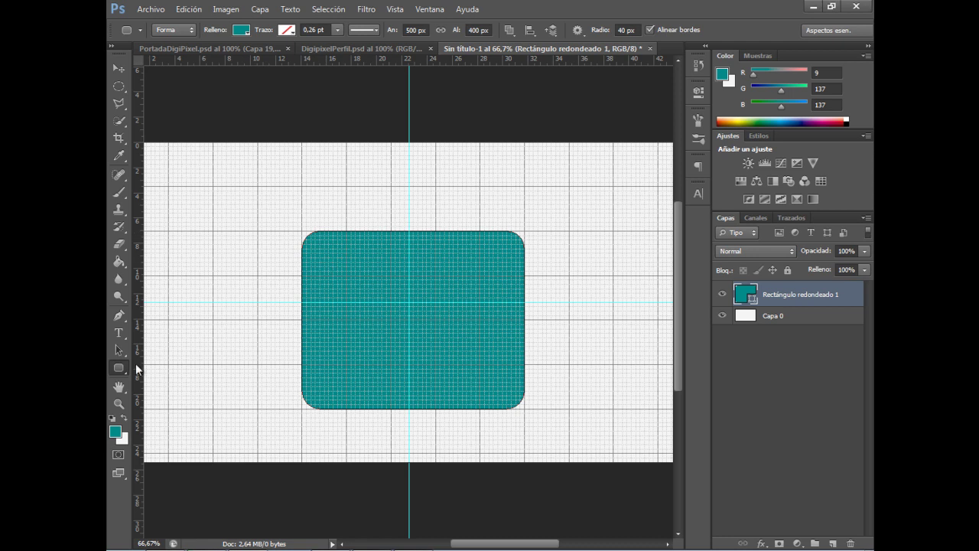
click(633, 29)
text(1)
drag(302, 231, 361, 315)
click(119, 68)
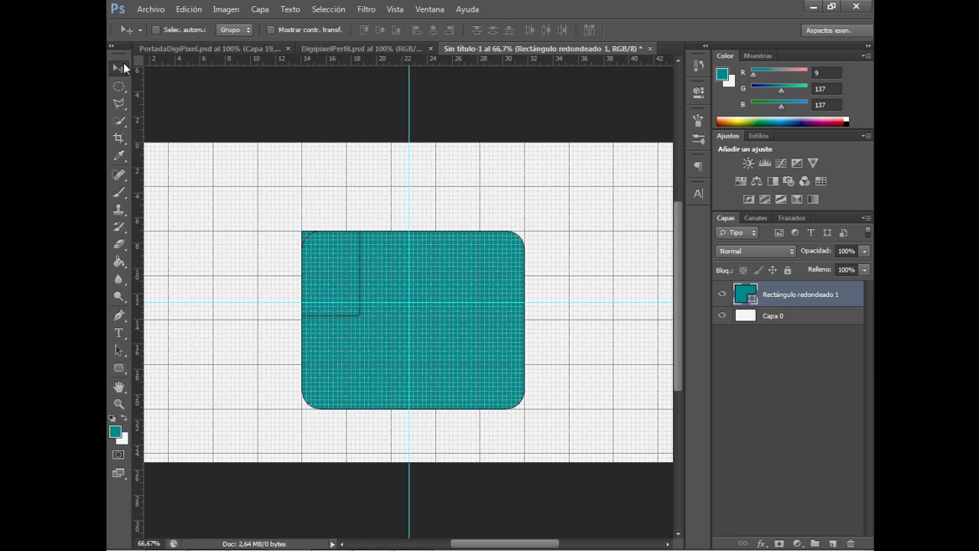
key(ctrl+semicolon)
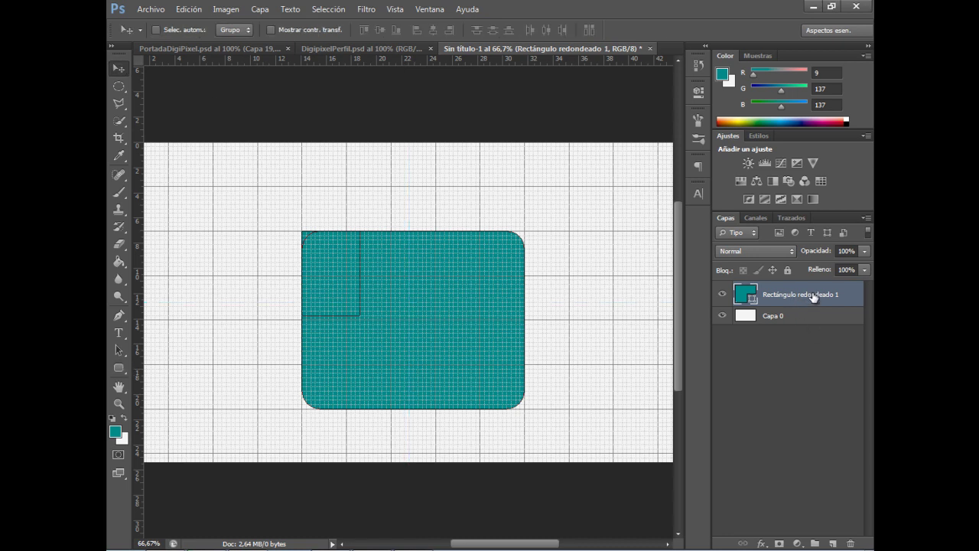
- Rasterize the rounded rectangle shape layer and zoom in to inspect it
right_click(813, 297)
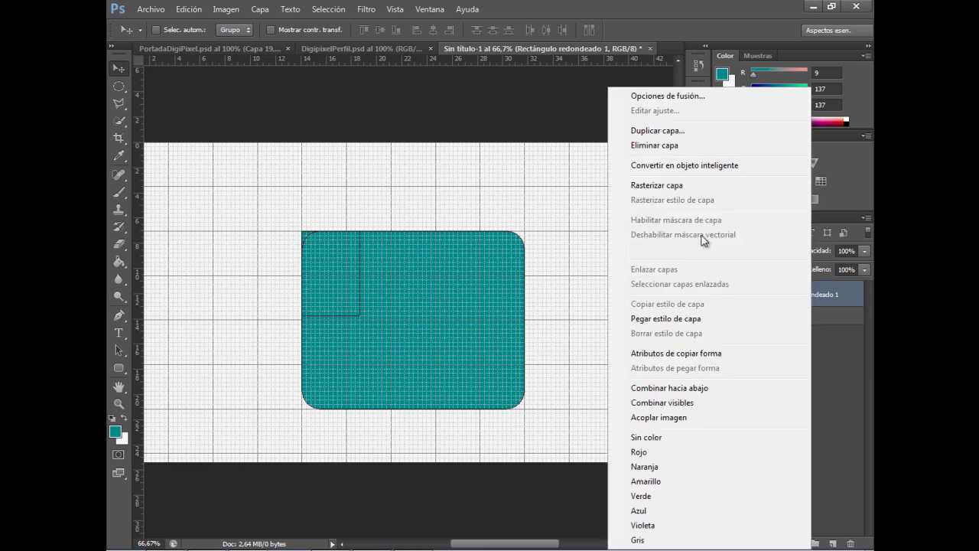
click(688, 186)
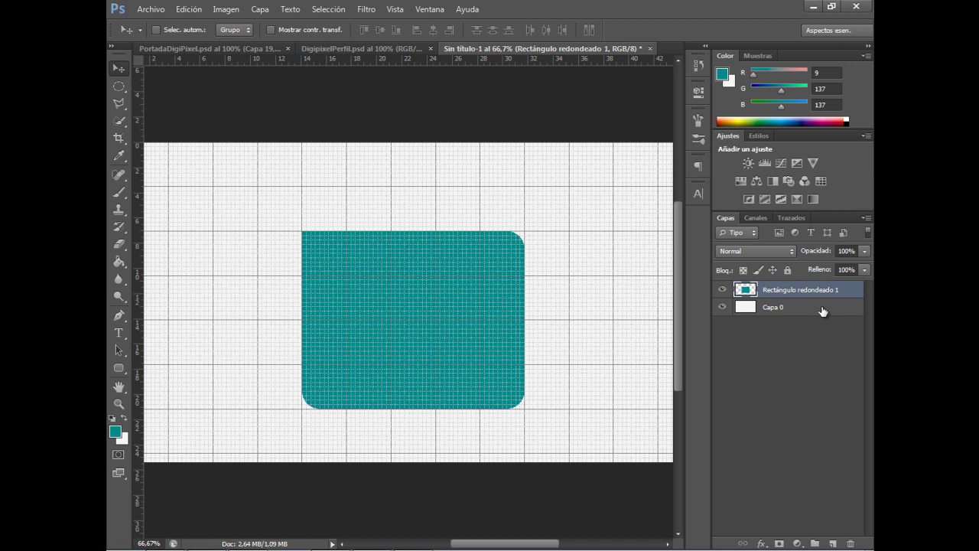
key(ctrl+apostrophe)
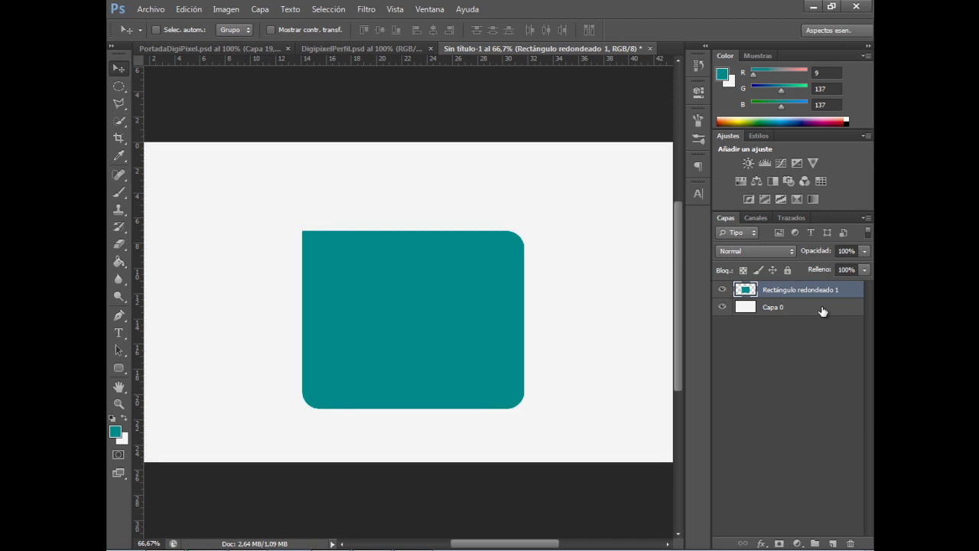
key(ctrl+minus)
key(ctrl+minus)
key(ctrl+plus)
key(ctrl+plus)
key(ctrl+plus)
key(ctrl+plus)
key(ctrl+minus)
- Show the grid again and add a new empty layer, Capa 1, at the top
key(ctrl+minus)
key(ctrl+minus)
key(ctrl+minus)
key(ctrl+plus)
key(ctrl+plus)
key(ctrl+minus)
key(ctrl+minus)
key(ctrl+plus)
key(ctrl+minus)
key(ctrl+plus)
key(ctrl+plus)
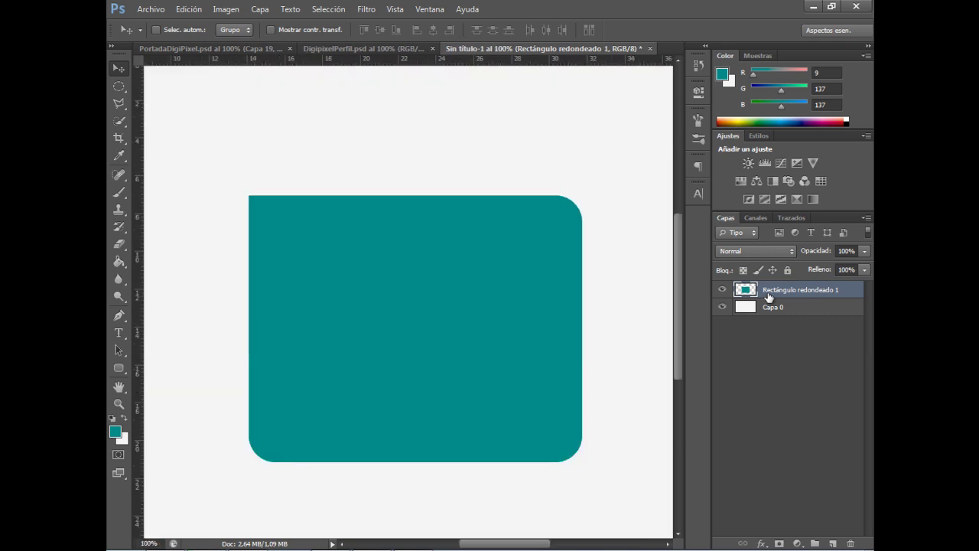
key(ctrl+apostrophe)
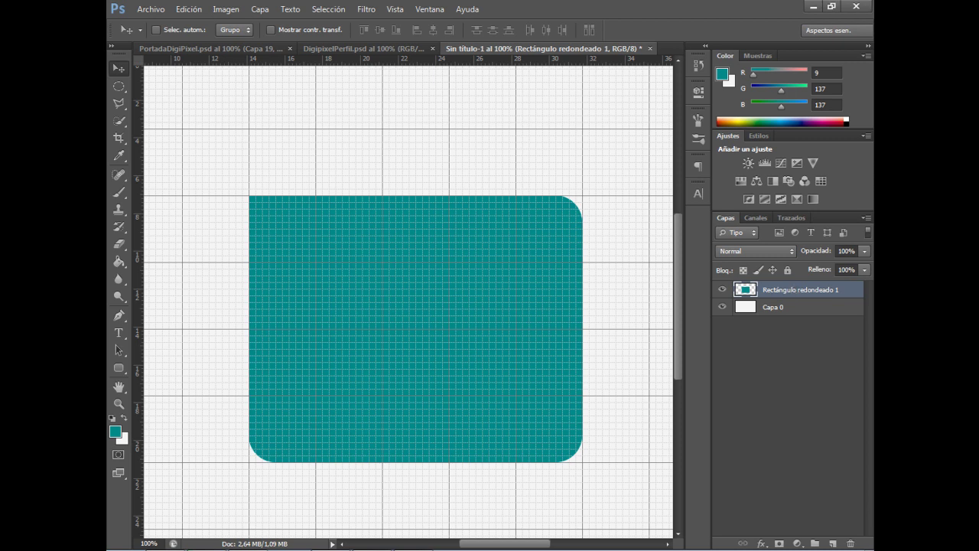
click(833, 543)
- Hide the rasterized rectangle and set the Rounded Rectangle radius to 80 px
click(722, 306)
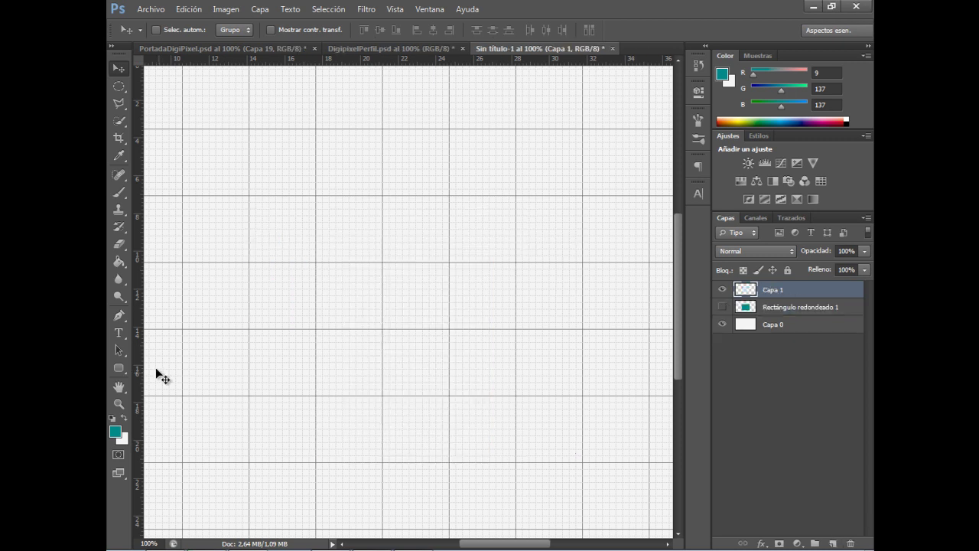
click(119, 367)
click(627, 29)
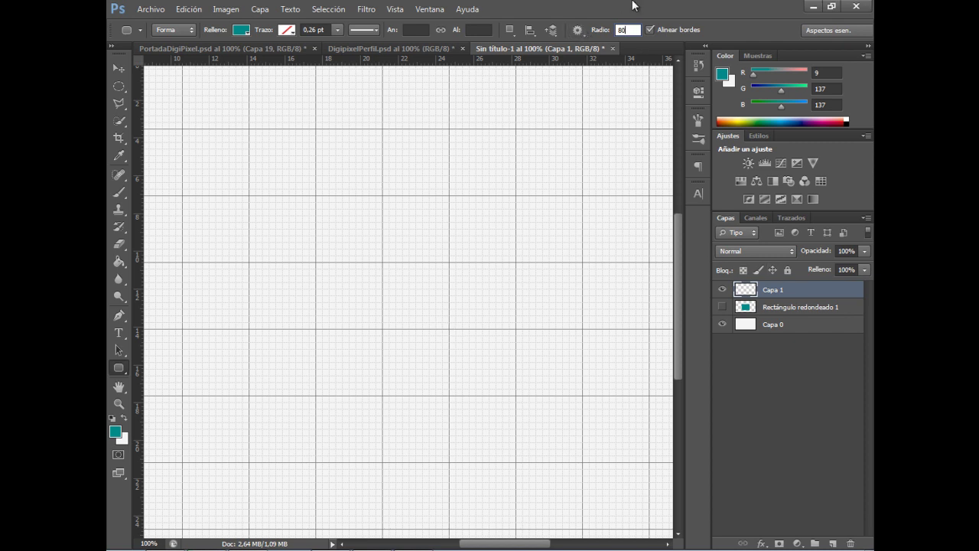
click(774, 308)
- Select the empty Capa 1, zoom to 66.67%, and show the guides
click(776, 290)
key(ctrl+minus)
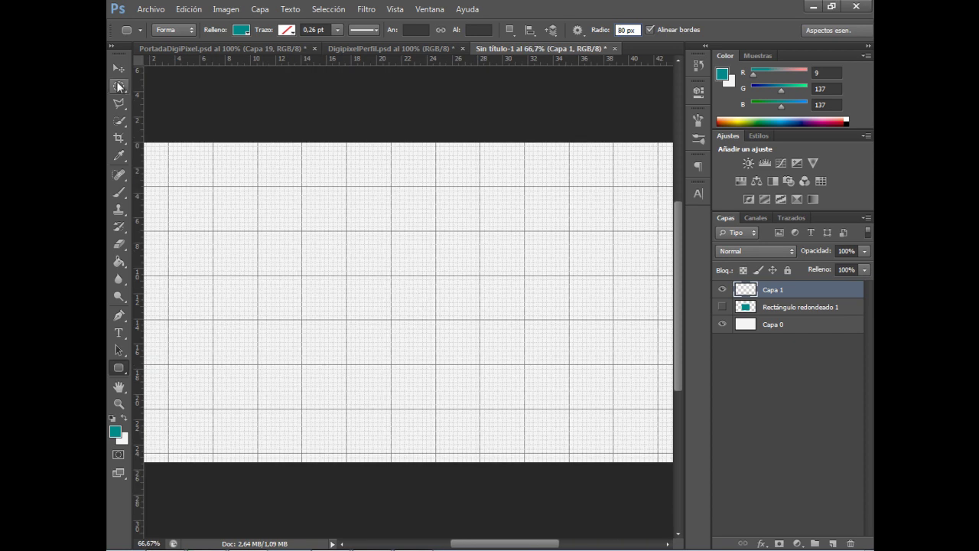
click(118, 68)
key(ctrl+semicolon)
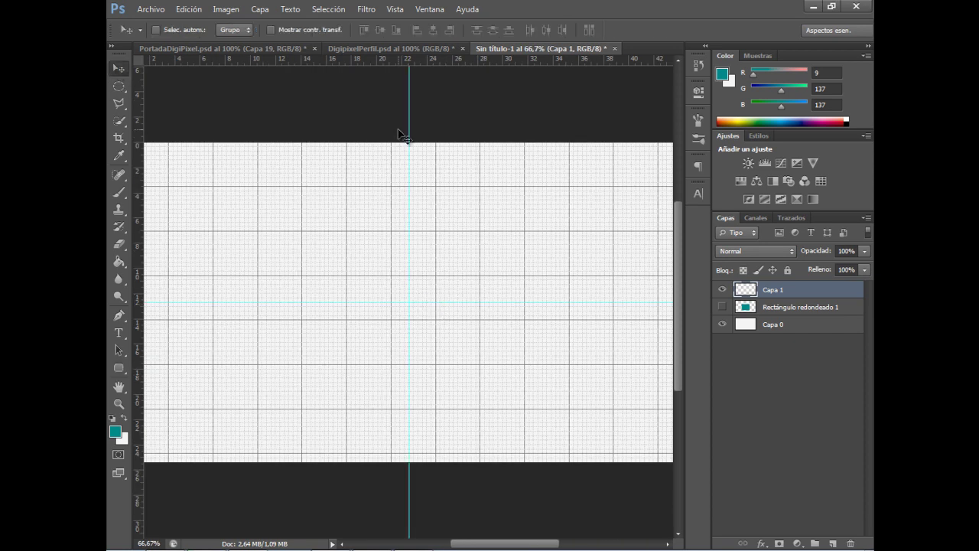
key(ctrl+semicolon)
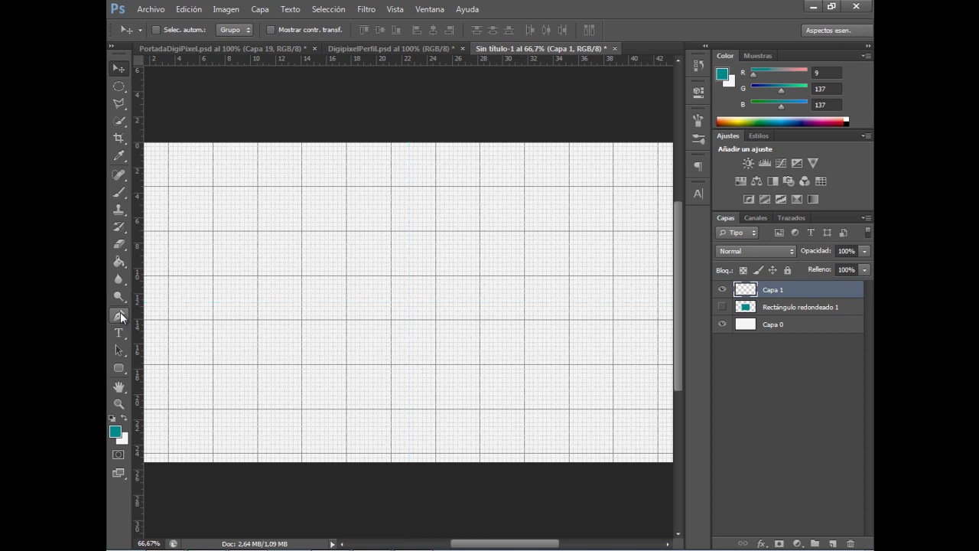
key(ctrl+semicolon)
- Draw a 480×480 px rounded square with 80 px corners centred on the guide crossing
key(u)
drag(283, 196, 534, 409)
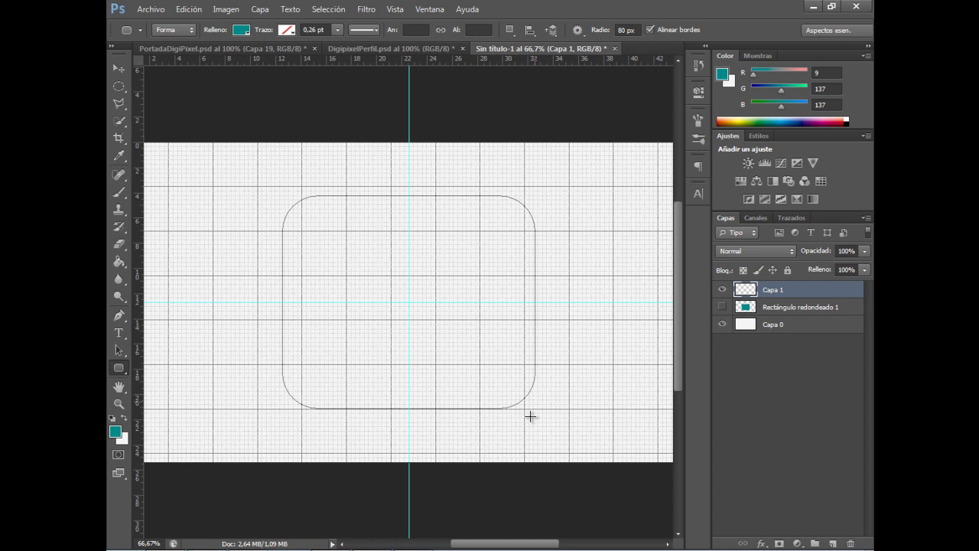
mouse_move(529, 416)
mouse_down()
mouse_move(482, 355)
mouse_move(497, 354)
mouse_move(512, 375)
mouse_move(485, 324)
mouse_move(531, 409)
mouse_up()
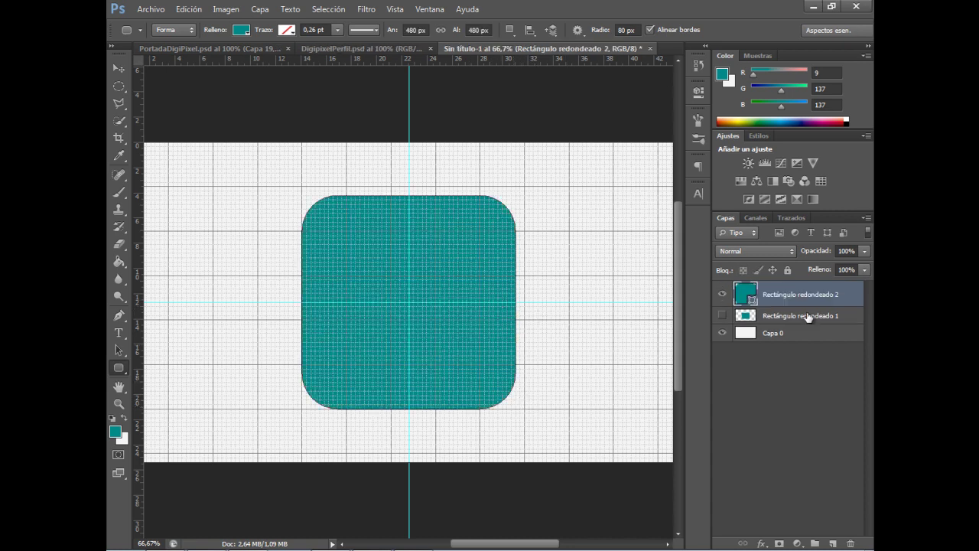
- Toggle the Capa 0 background's visibility off and back on
right_click(808, 294)
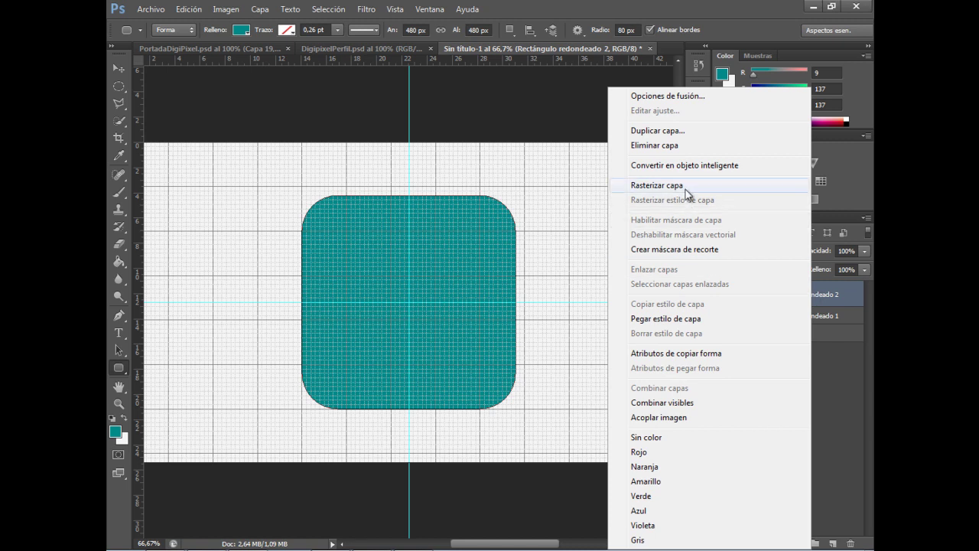
click(811, 298)
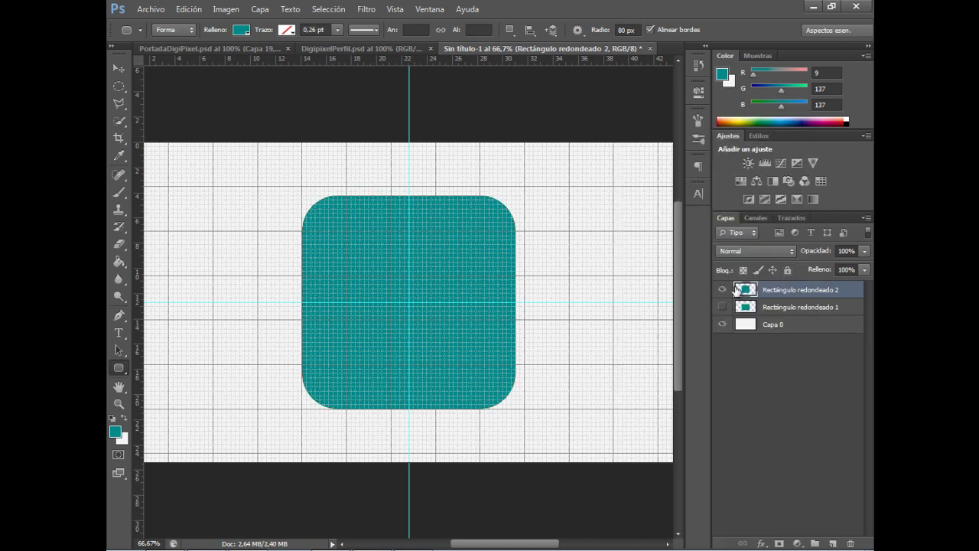
click(722, 289)
click(749, 325)
click(722, 323)
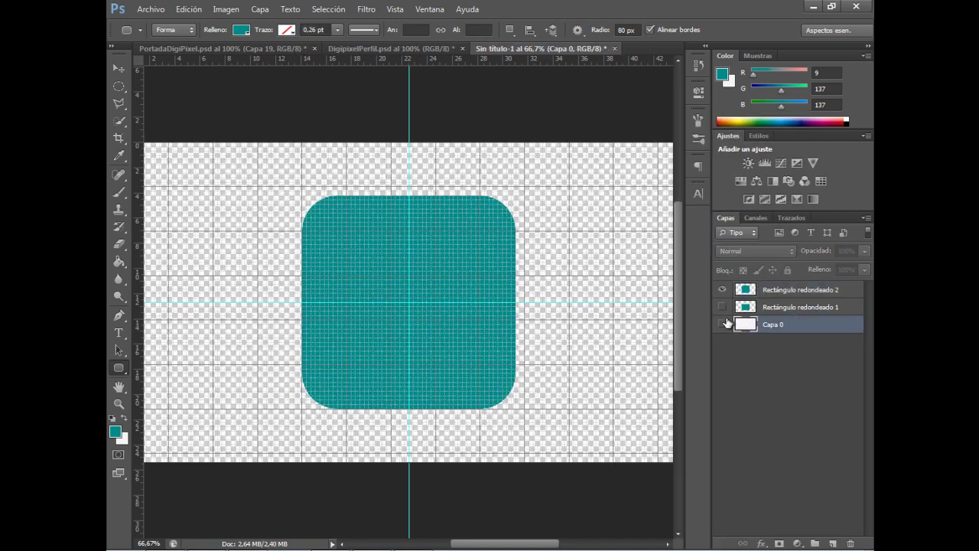
click(801, 289)
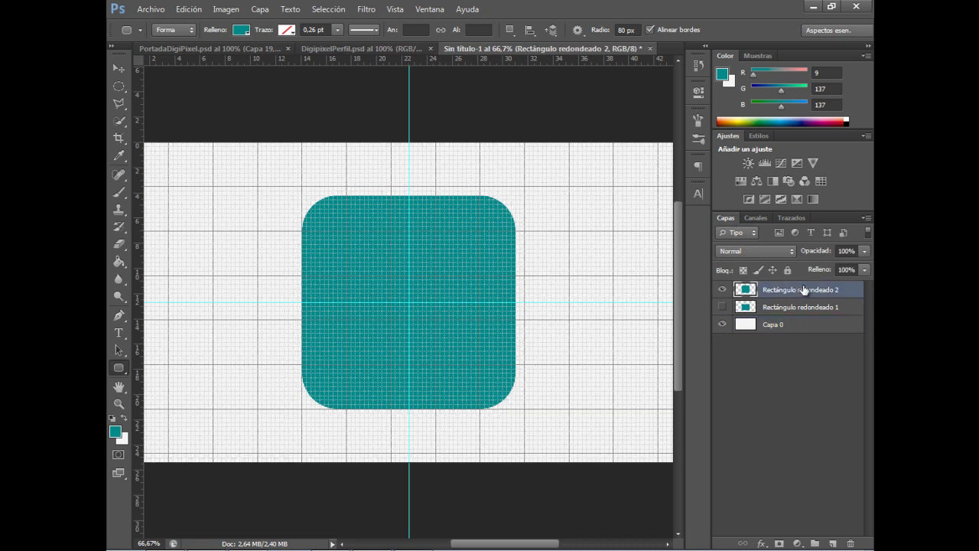
- Hide the grid and guides, reselect Rectángulo redondeado 2, and switch to the Move tool
key(ctrl+apostrophe)
key(ctrl+apostrophe)
key(ctrl+minus)
key(ctrl+plus)
key(ctrl+plus)
key(ctrl+plus)
key(ctrl+minus)
key(ctrl+semicolon)
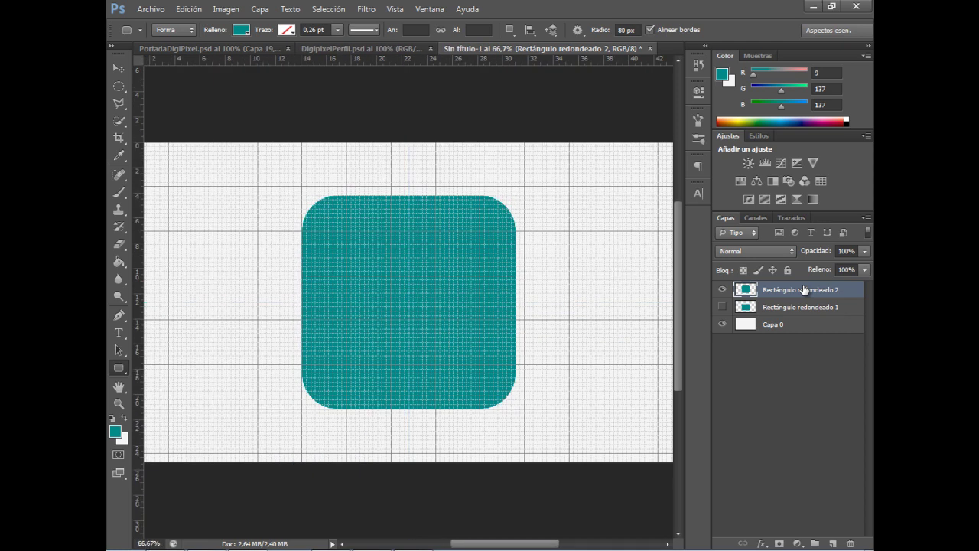
click(801, 327)
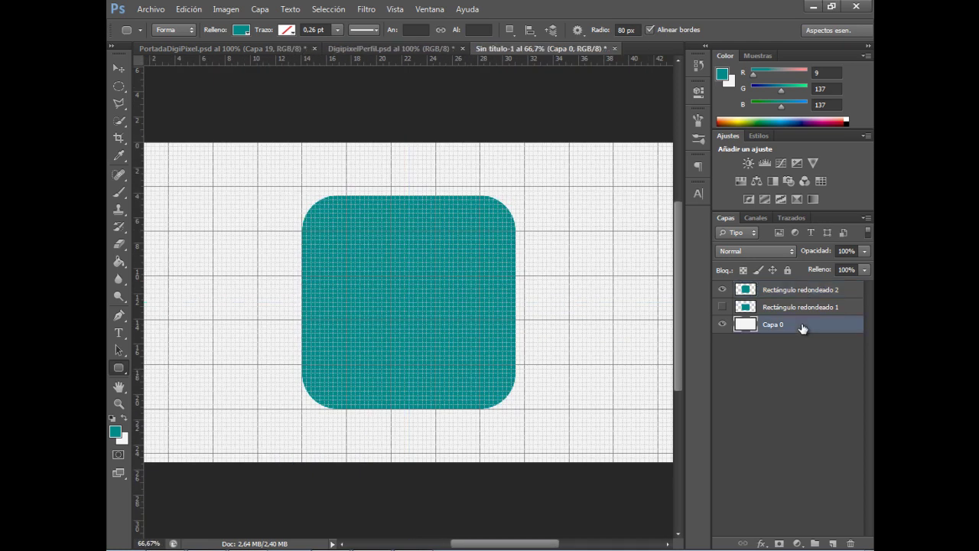
key(ctrl+apostrophe)
click(800, 292)
click(119, 86)
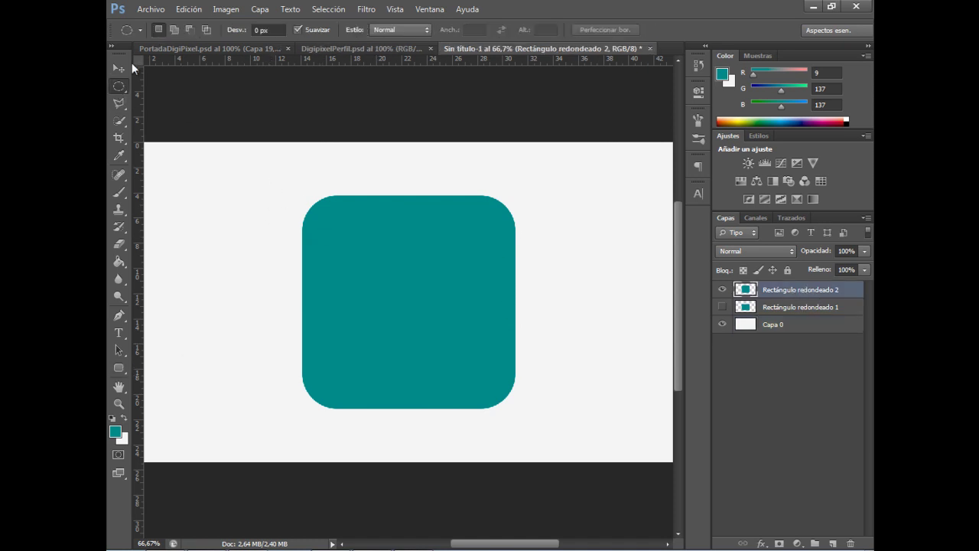
key(v)
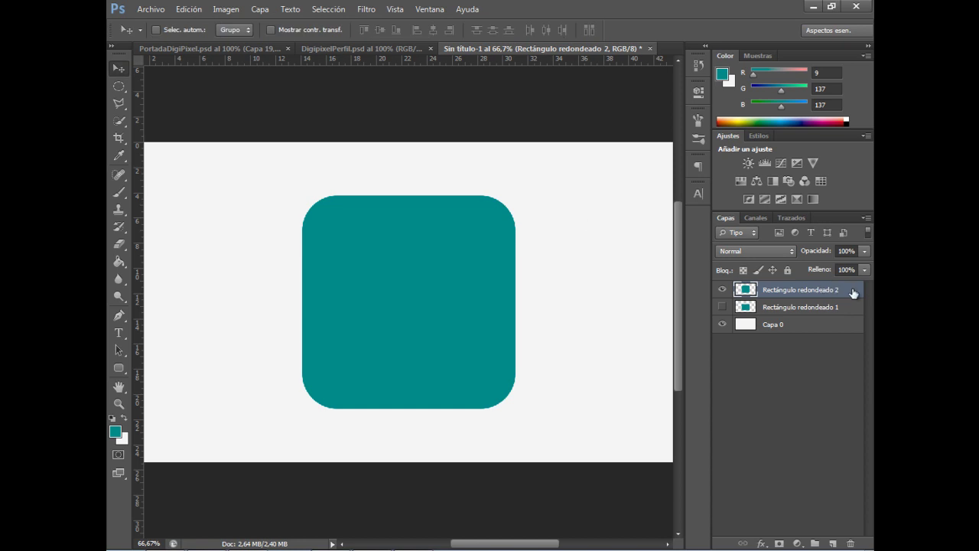
- Give the teal rounded square a 14 px black Trazo in Estilo de capa, viewed at 50%
double_click(752, 318)
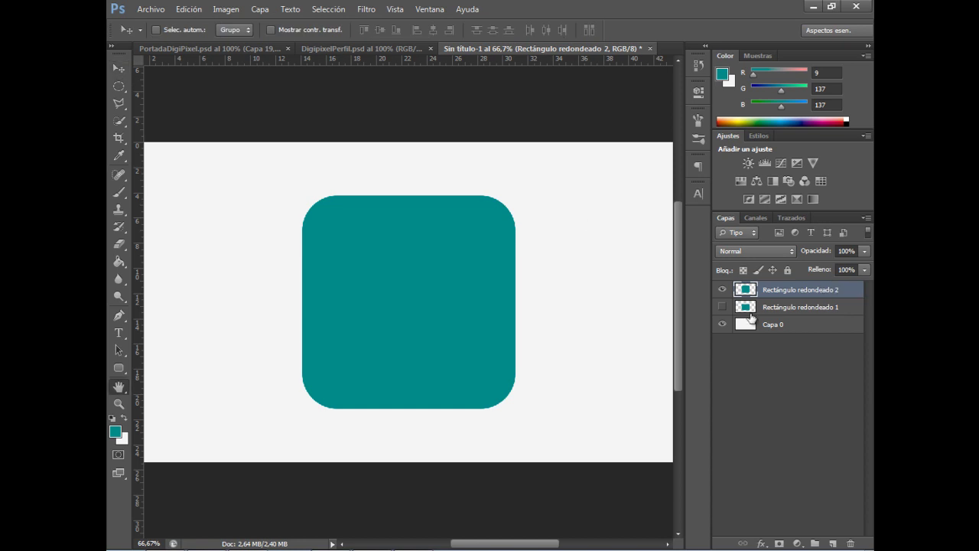
drag(513, 455, 874, 257)
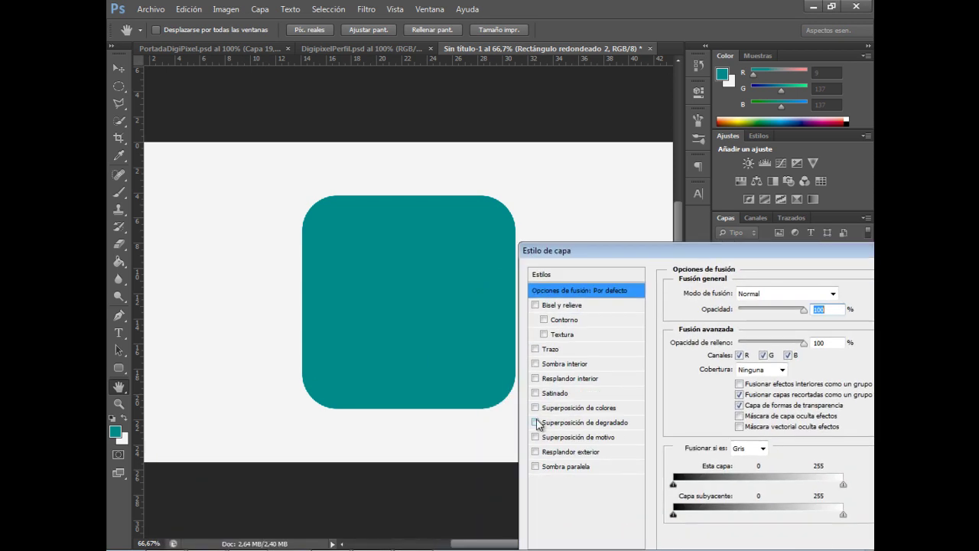
click(537, 350)
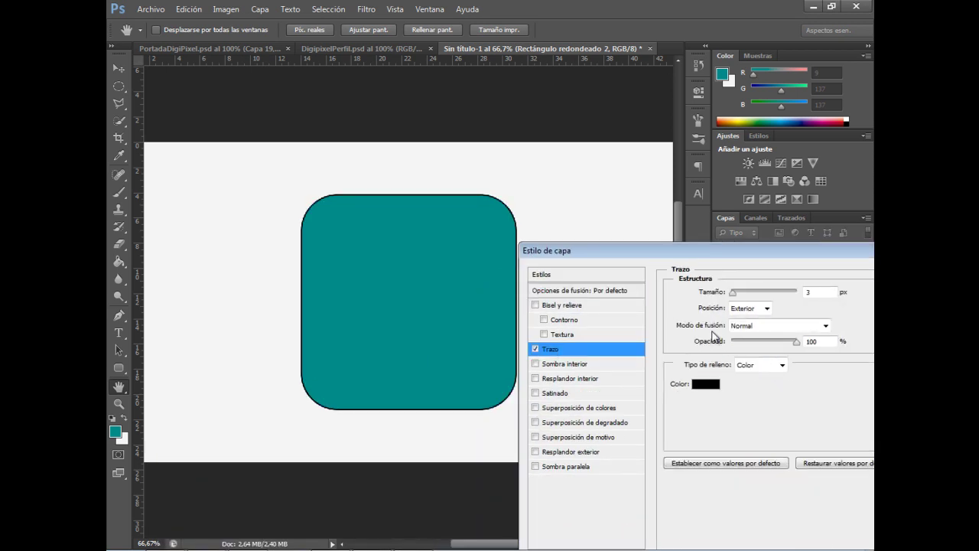
drag(733, 297, 740, 300)
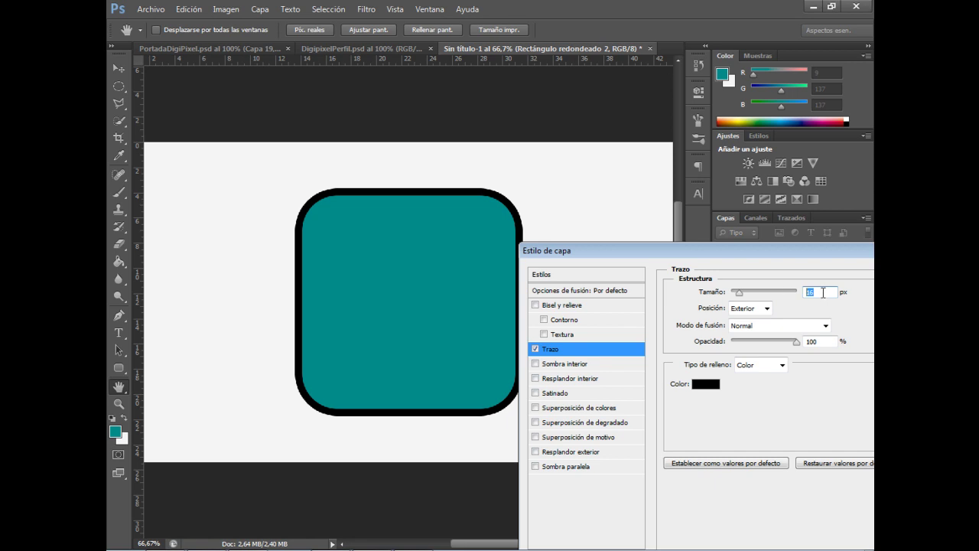
text(14)
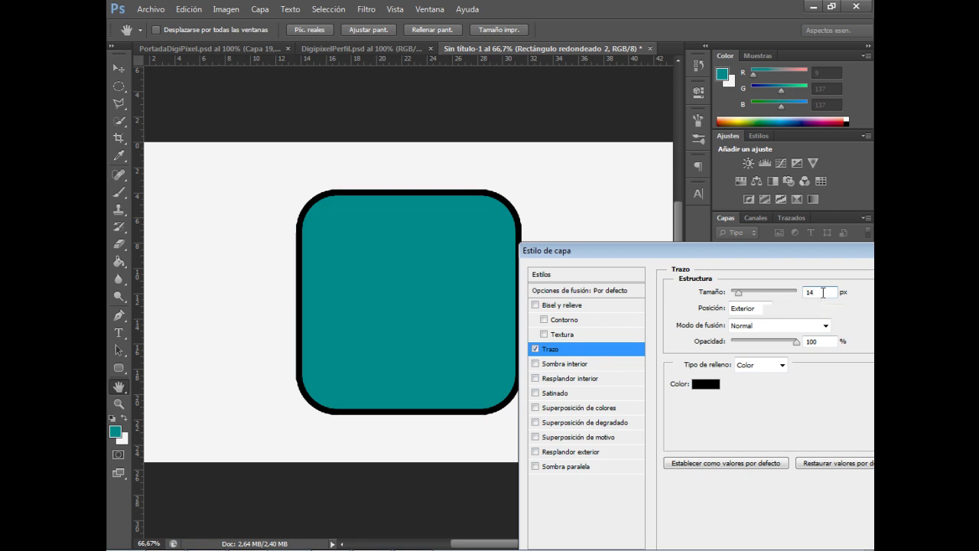
key(ctrl+plus)
key(ctrl+minus)
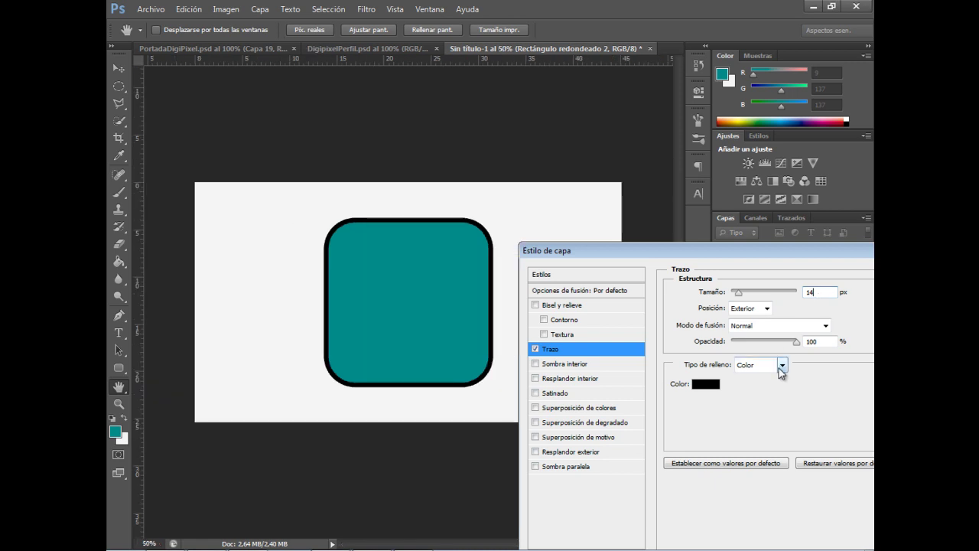
- Switch the stroke fill type to Degradado and save the black-to-white gradient as a preset
click(781, 365)
click(771, 390)
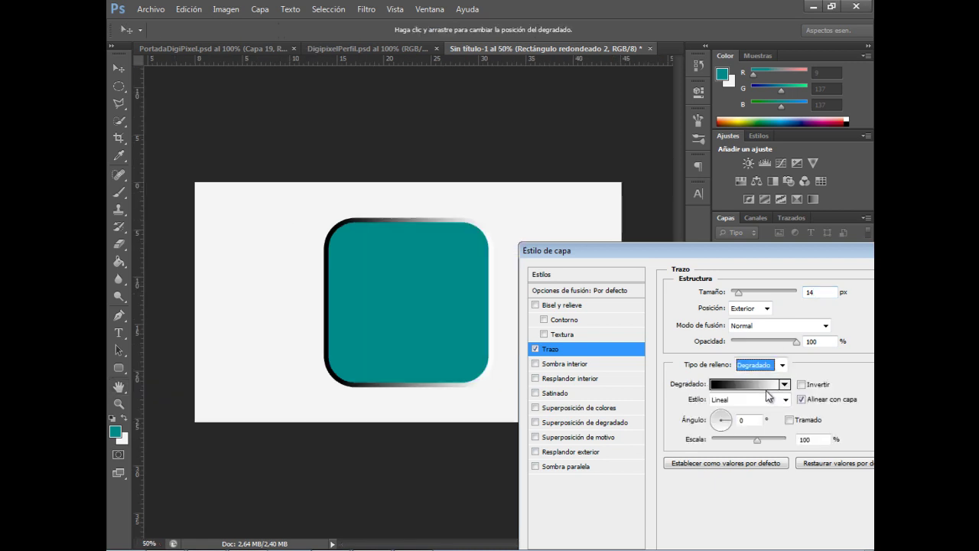
click(762, 385)
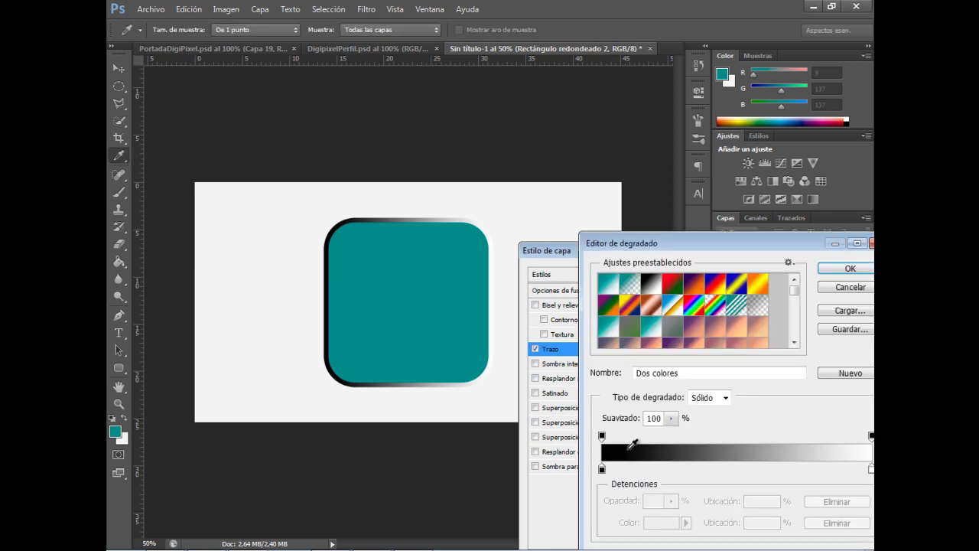
click(852, 373)
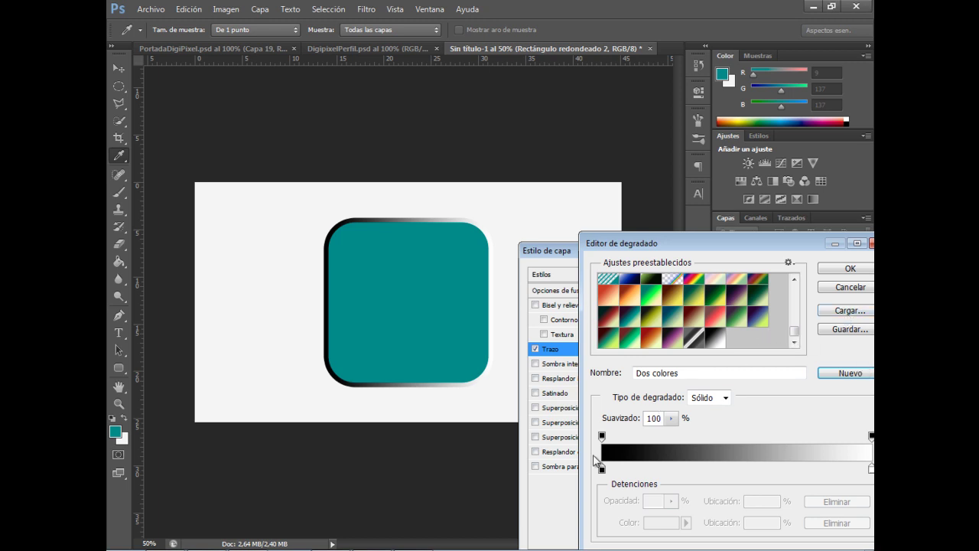
click(849, 288)
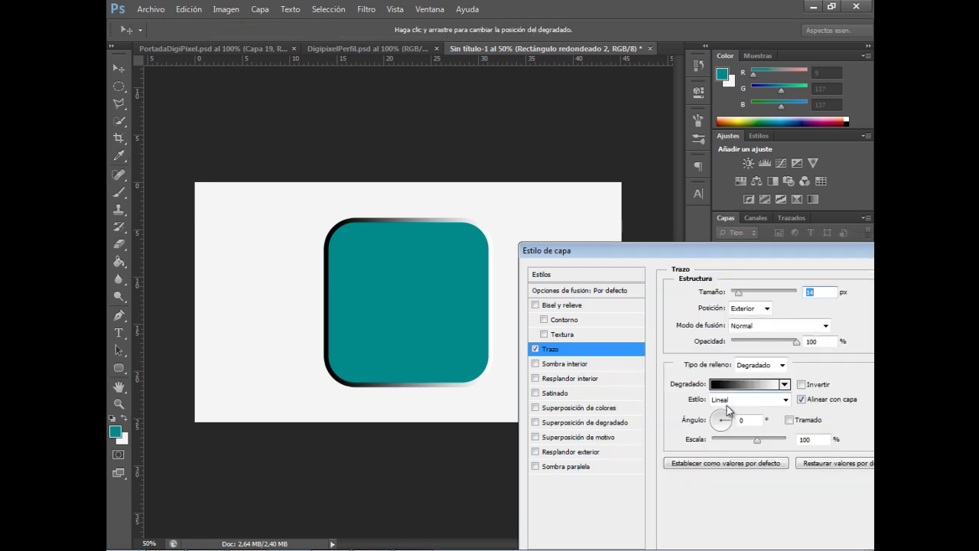
click(774, 385)
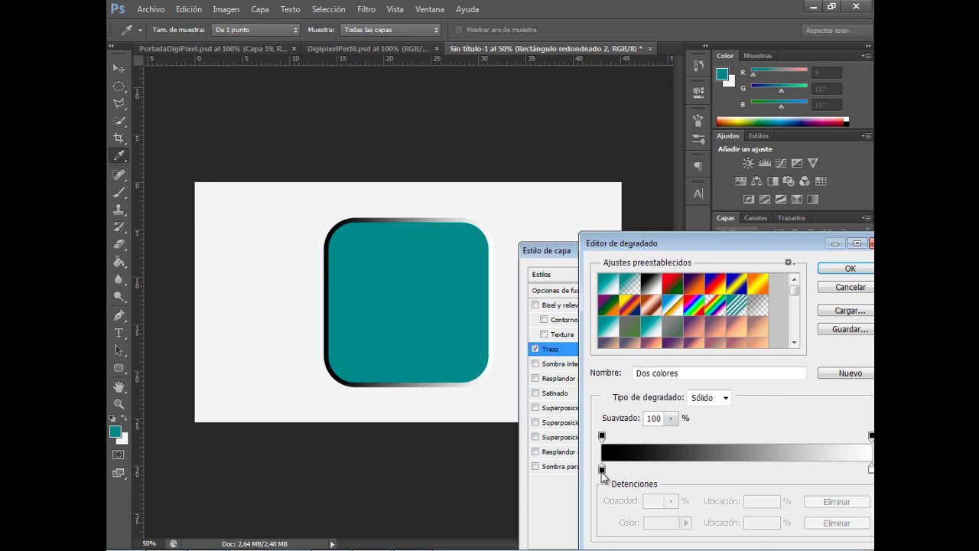
click(848, 288)
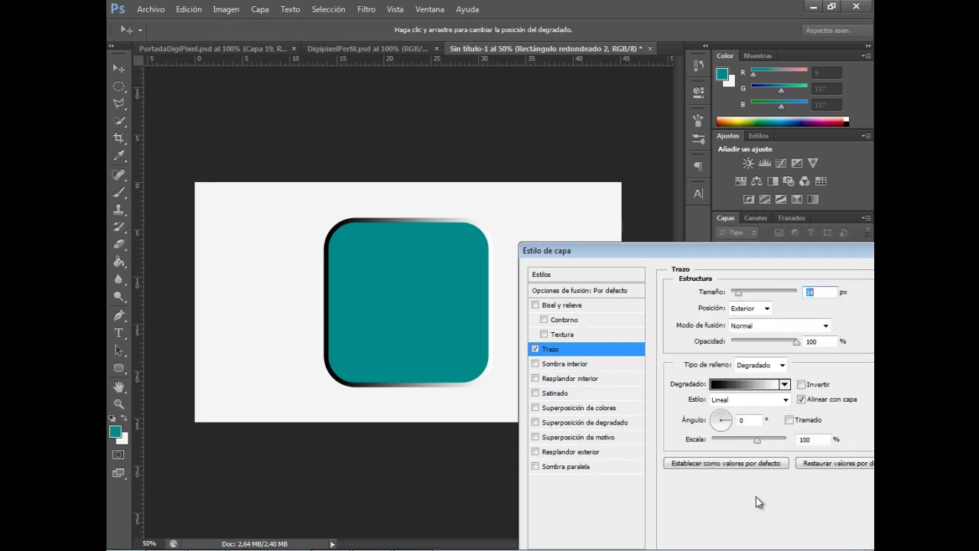
- Set the stroke gradient to linear at 90° and reverse it so dark is on top
text(90)
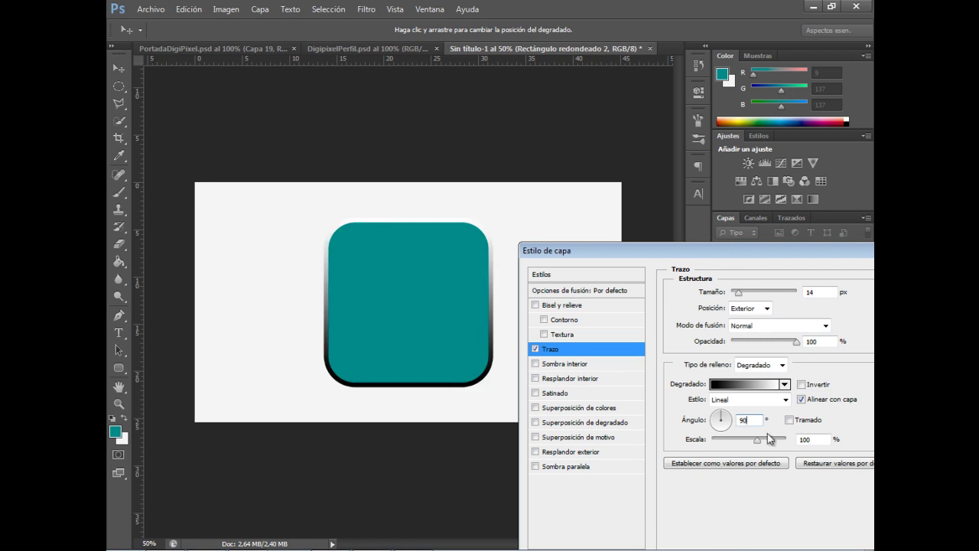
click(786, 385)
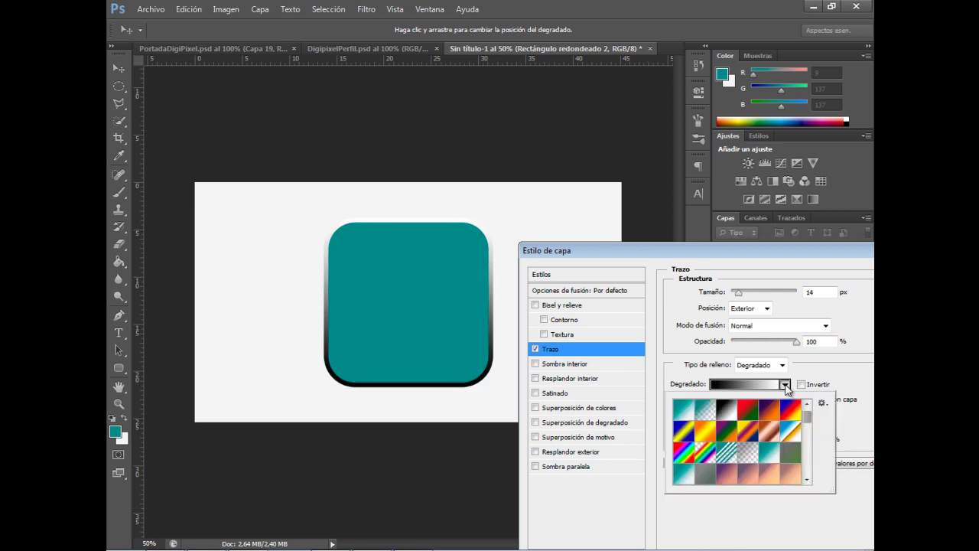
key(Escape)
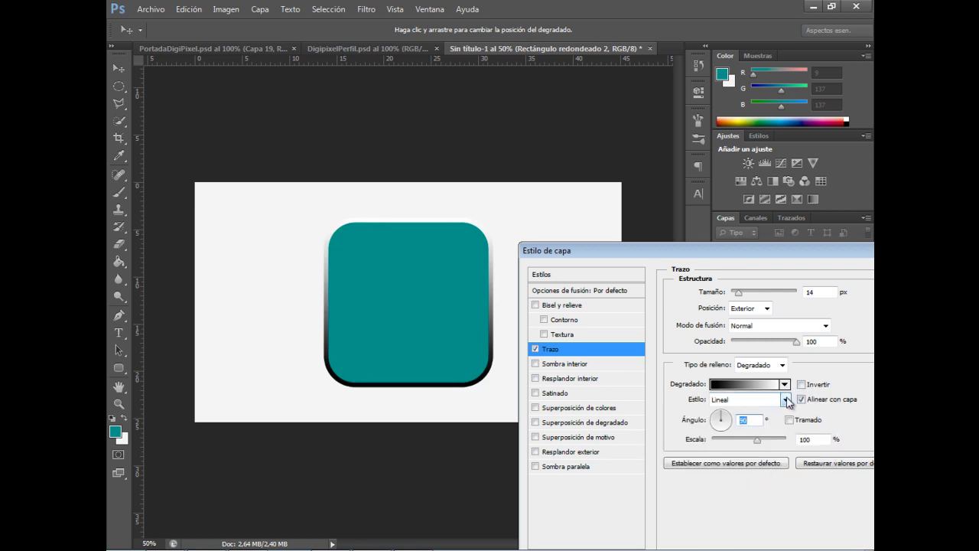
click(786, 399)
click(788, 403)
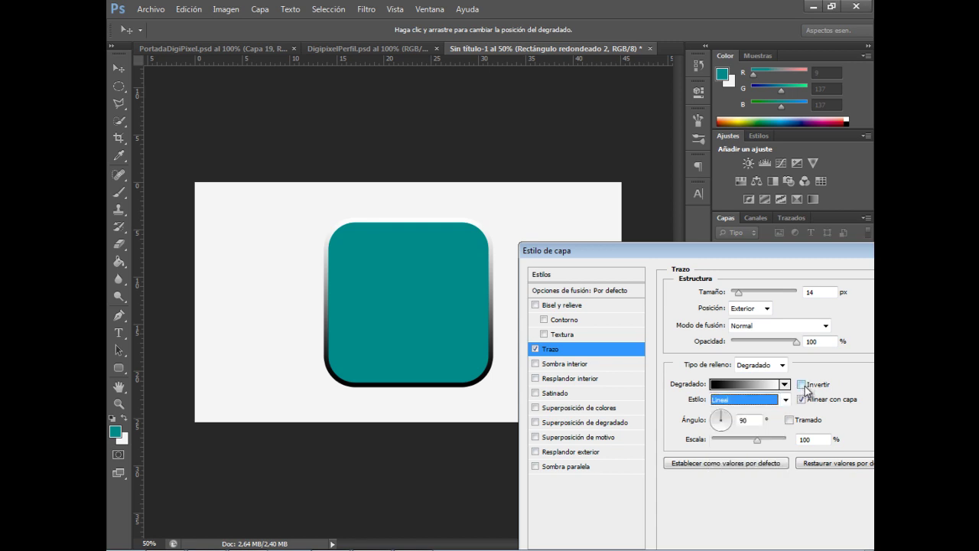
click(801, 385)
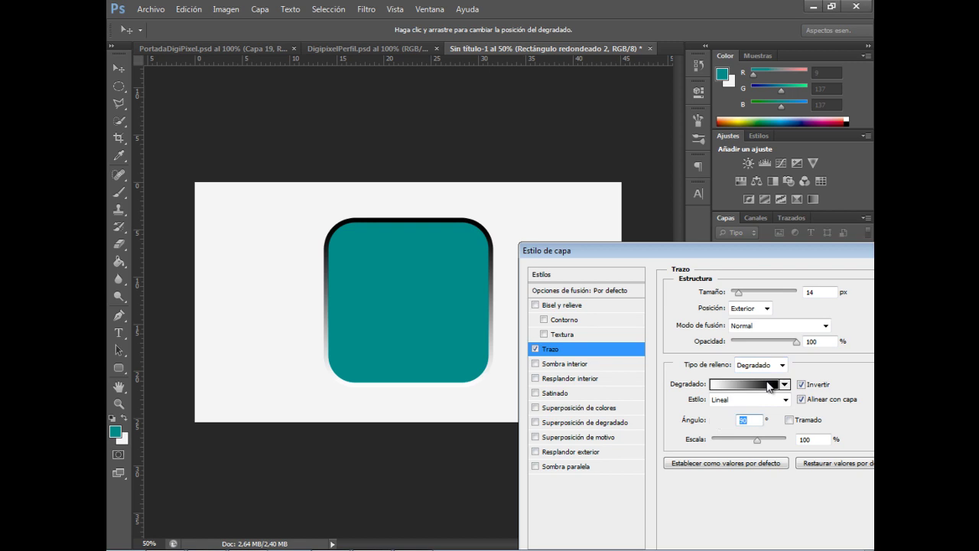
click(766, 382)
- Set the gradient's left stop to the shape's teal colour
click(602, 469)
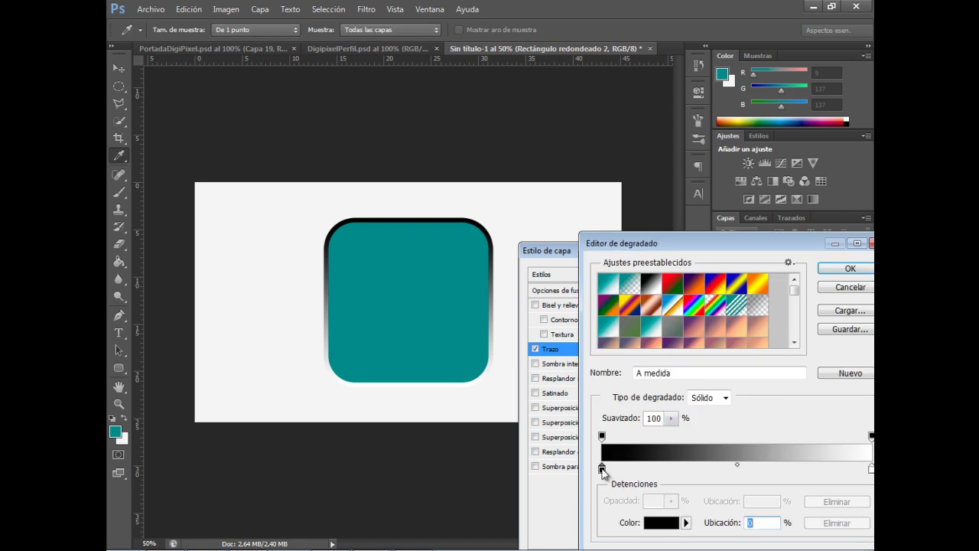
double_click(602, 468)
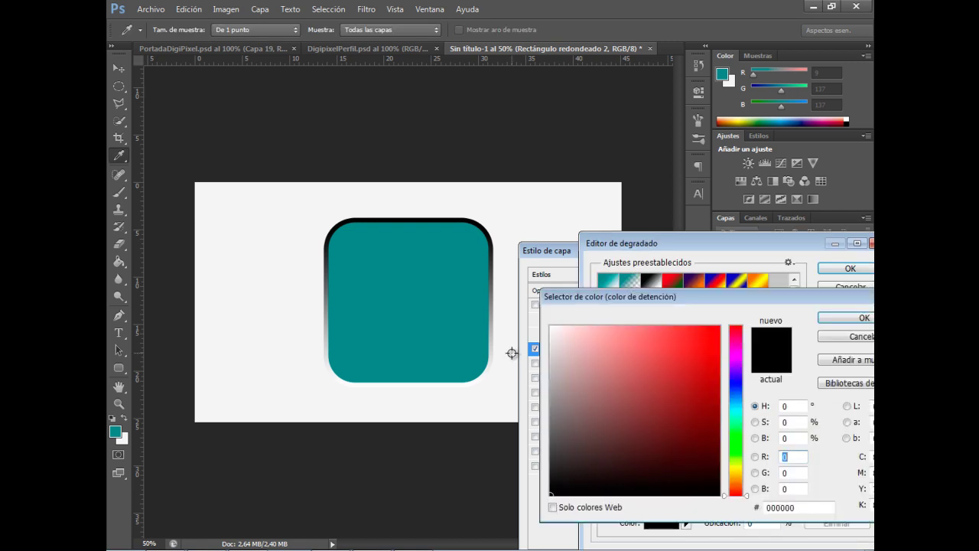
click(444, 278)
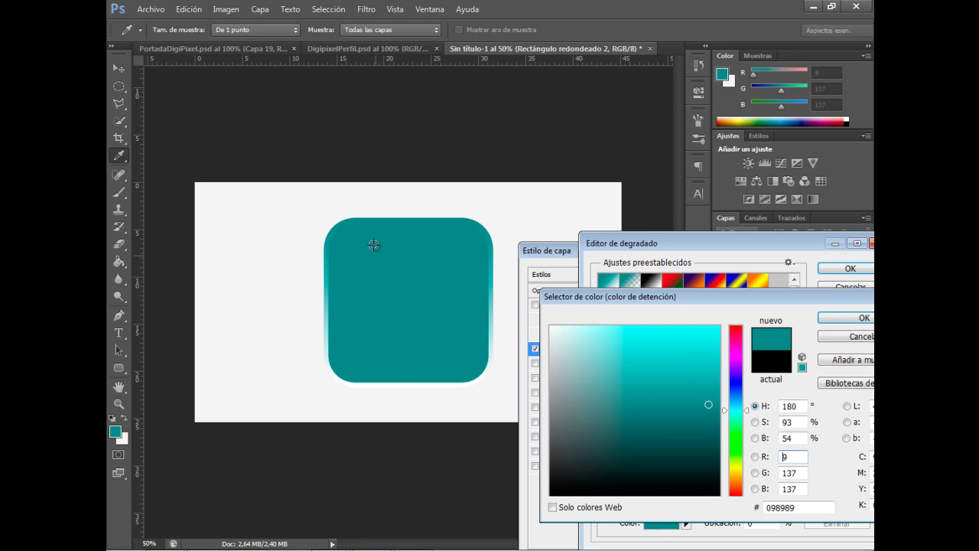
click(828, 321)
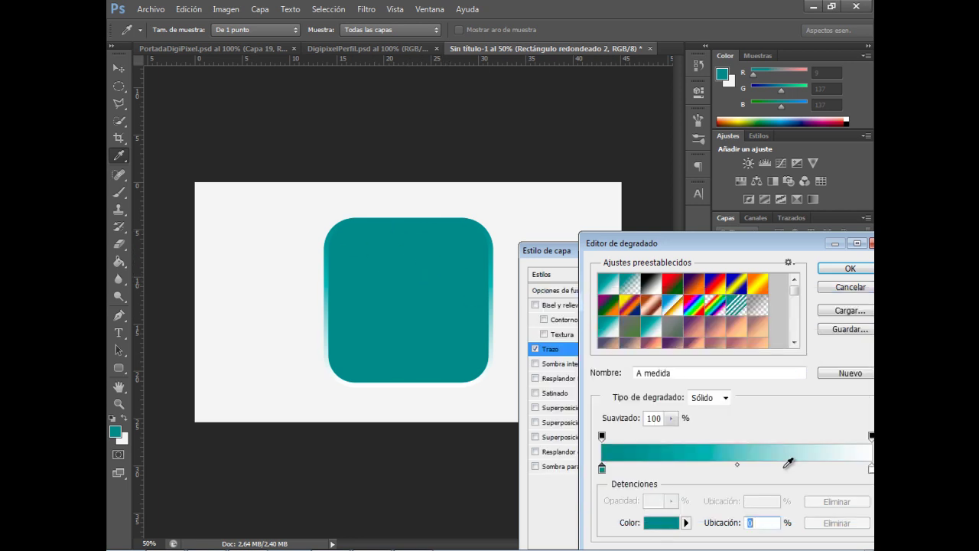
- Set the right stop to lighter teal 17aeae and apply the gradient to the stroke
double_click(871, 470)
click(415, 285)
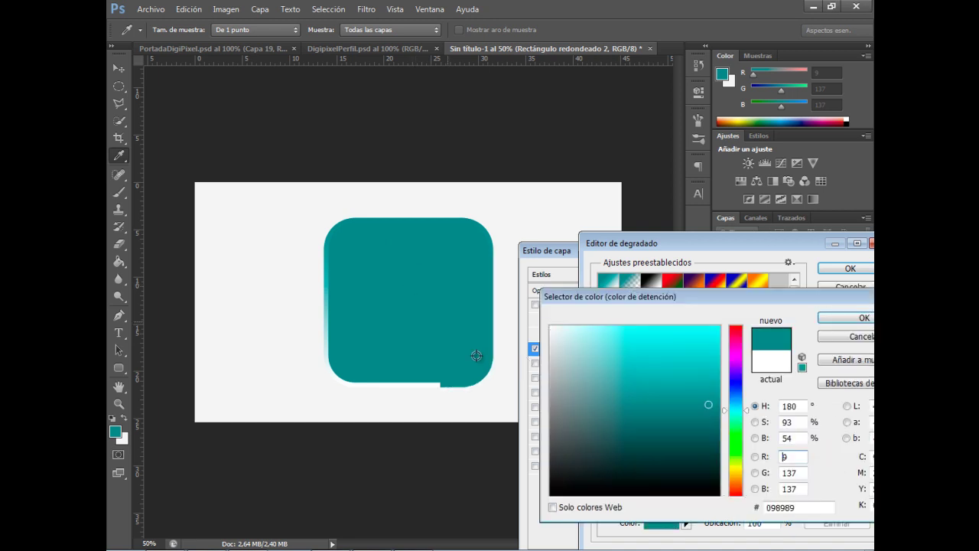
click(704, 396)
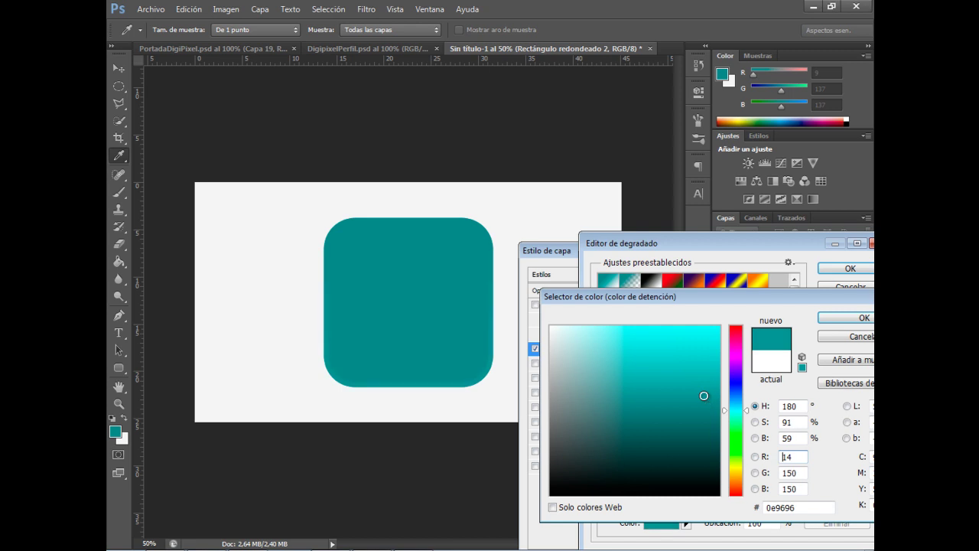
click(699, 387)
click(697, 380)
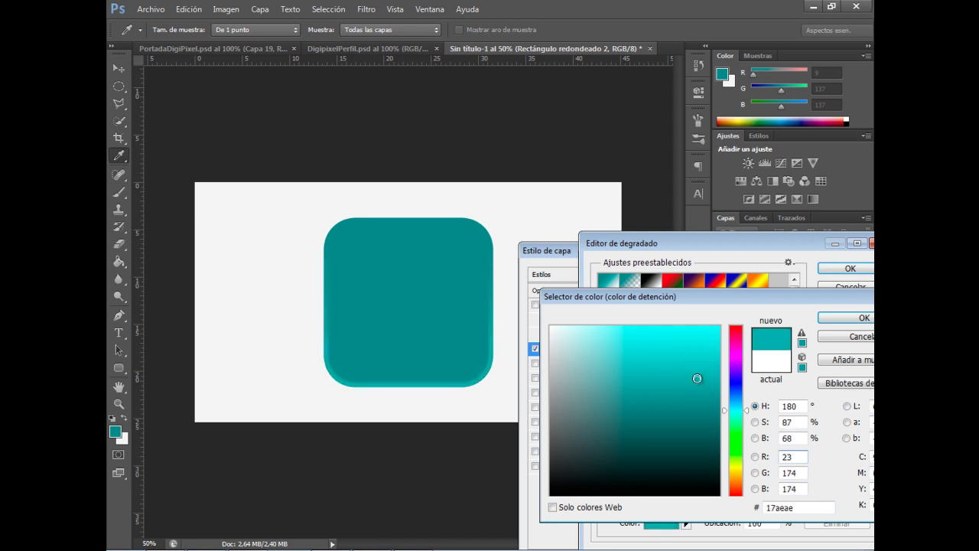
click(828, 320)
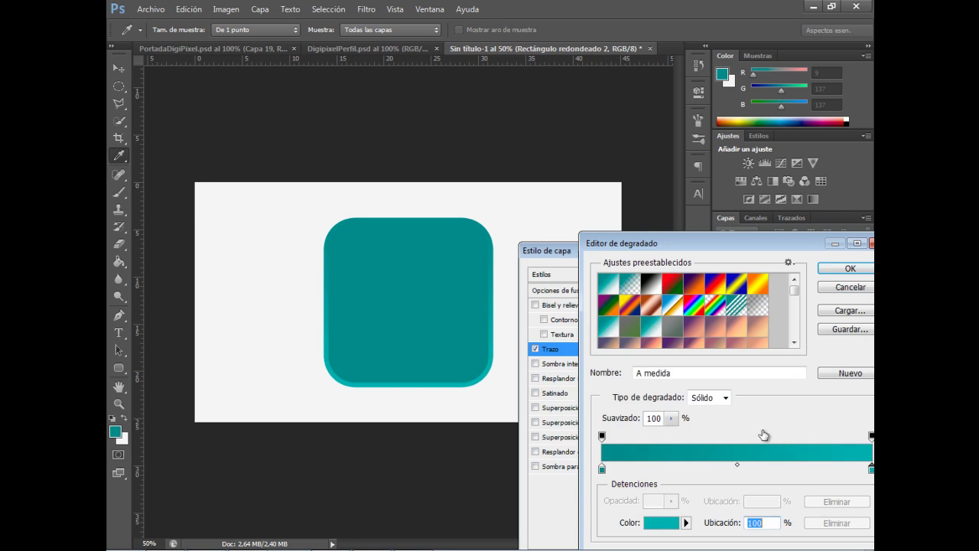
click(862, 271)
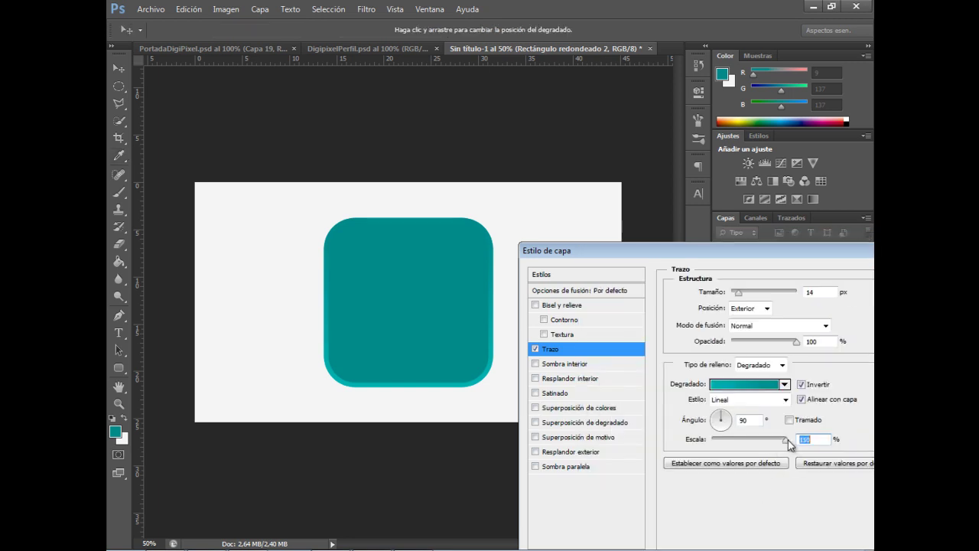
- Set the stroke gradient scale to 137%
mouse_move(758, 443)
mouse_down()
mouse_move(711, 441)
mouse_move(768, 441)
mouse_up()
drag(776, 441, 790, 441)
drag(786, 440, 779, 440)
- Change the gradient's left stop to darker teal 098989, try an extra middle stop, and accept
click(757, 387)
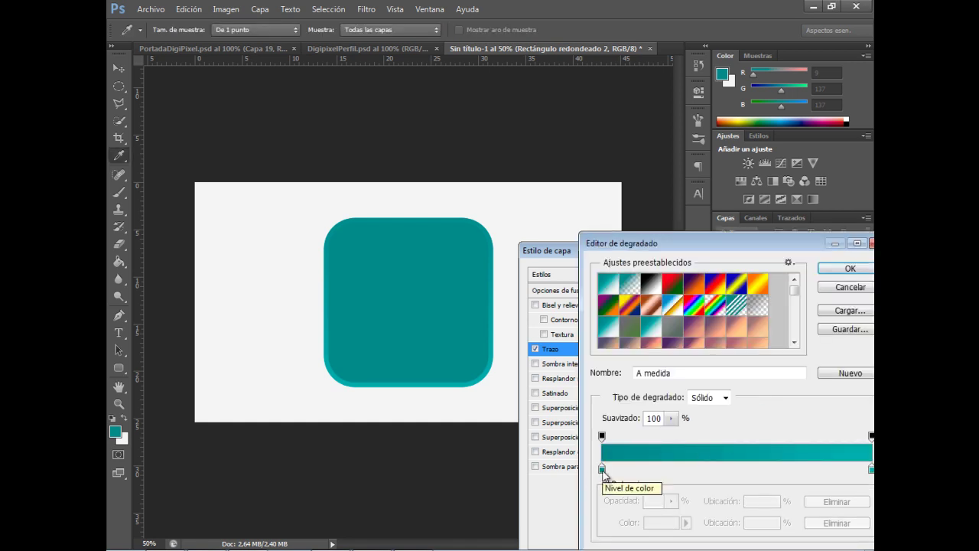
click(602, 469)
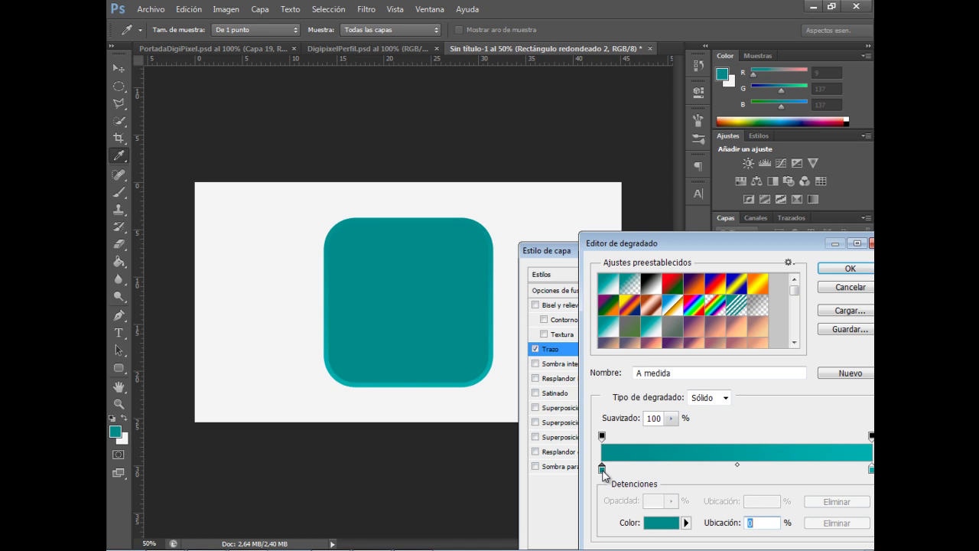
double_click(737, 470)
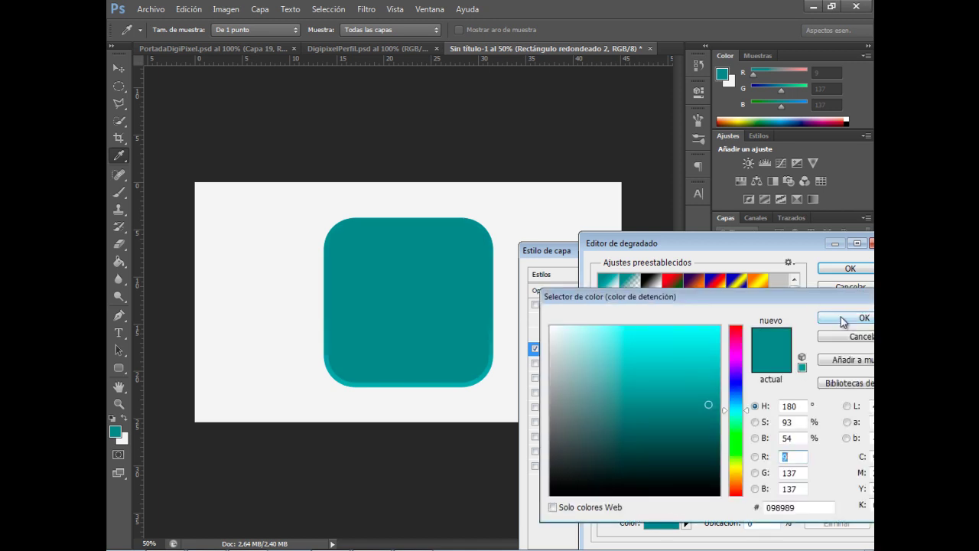
click(834, 317)
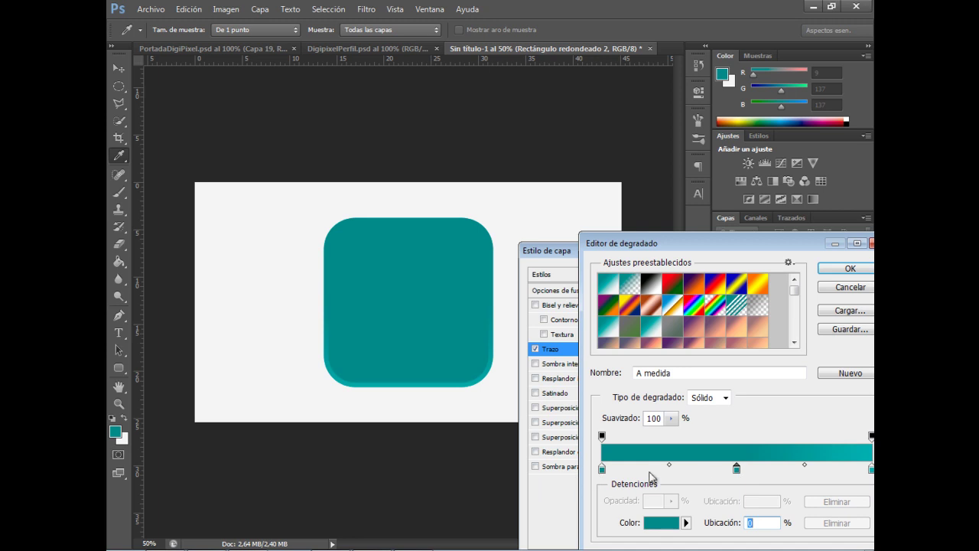
drag(623, 469, 700, 469)
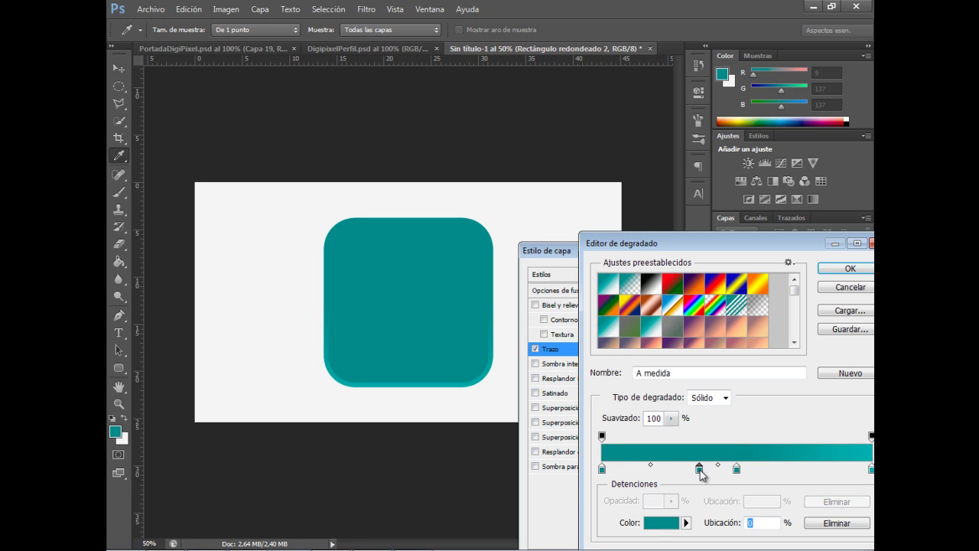
drag(701, 474, 709, 542)
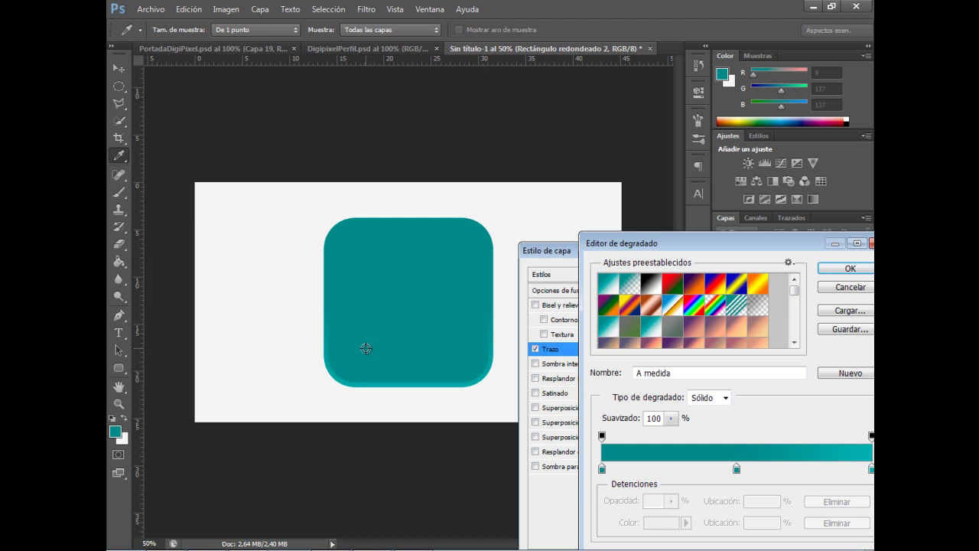
click(834, 272)
mouse_move(702, 252)
mouse_down()
mouse_move(708, 216)
mouse_move(725, 233)
mouse_move(433, 434)
mouse_up()
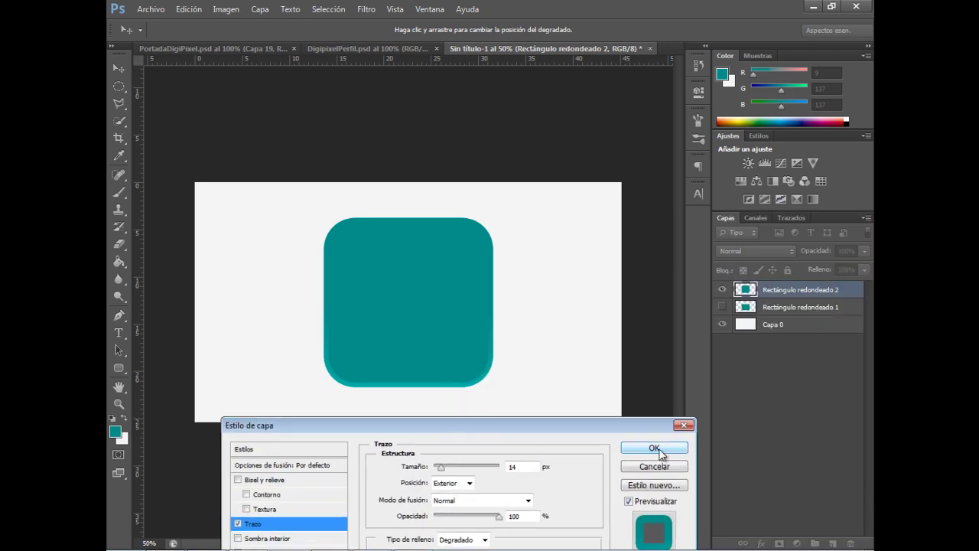
- Apply the stroke style and draw an elliptical selection across the square's upper half
click(658, 448)
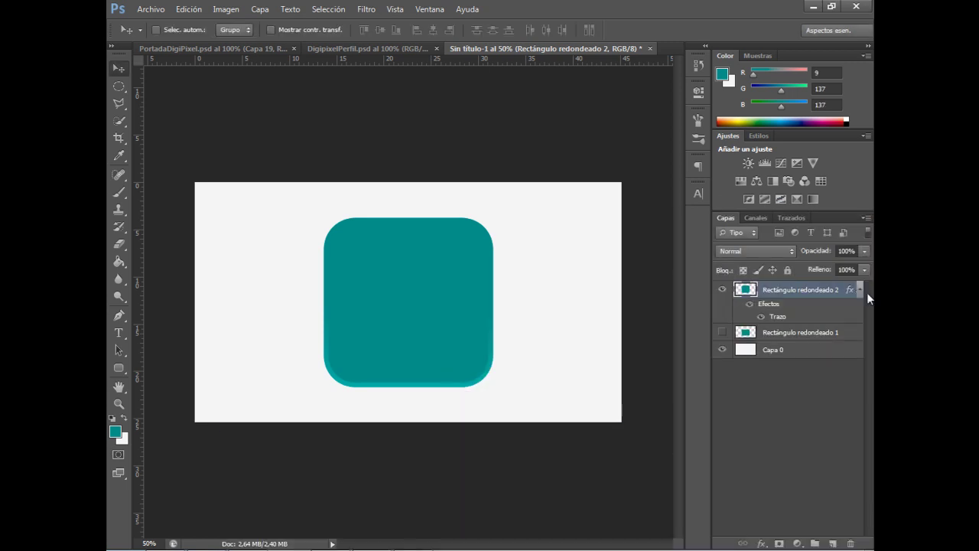
click(860, 290)
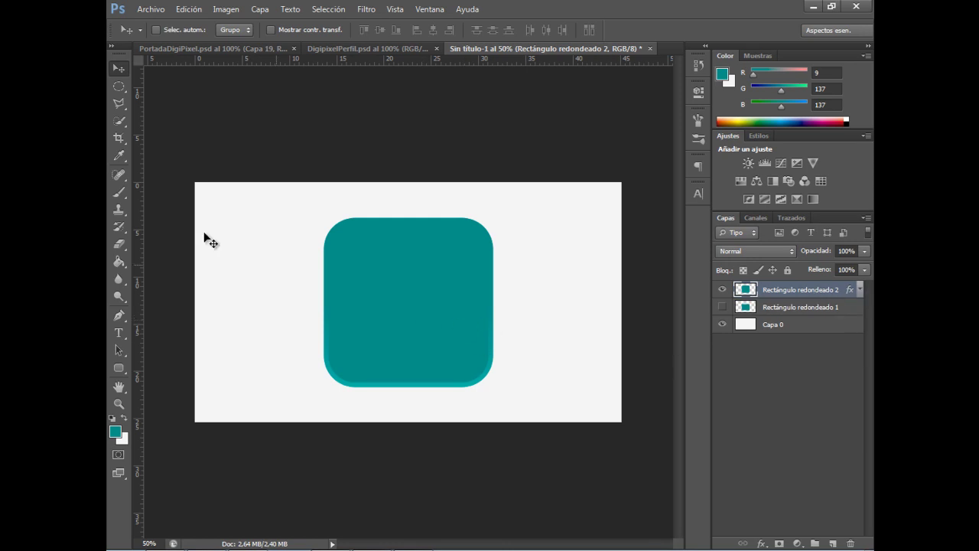
click(121, 88)
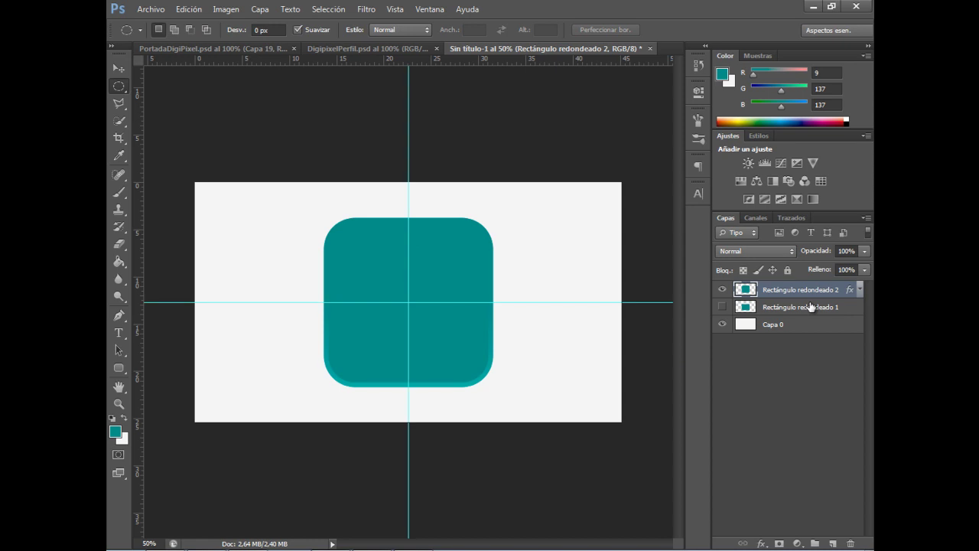
mouse_move(283, 205)
mouse_down()
mouse_move(547, 325)
mouse_move(522, 318)
mouse_up()
drag(407, 258, 420, 260)
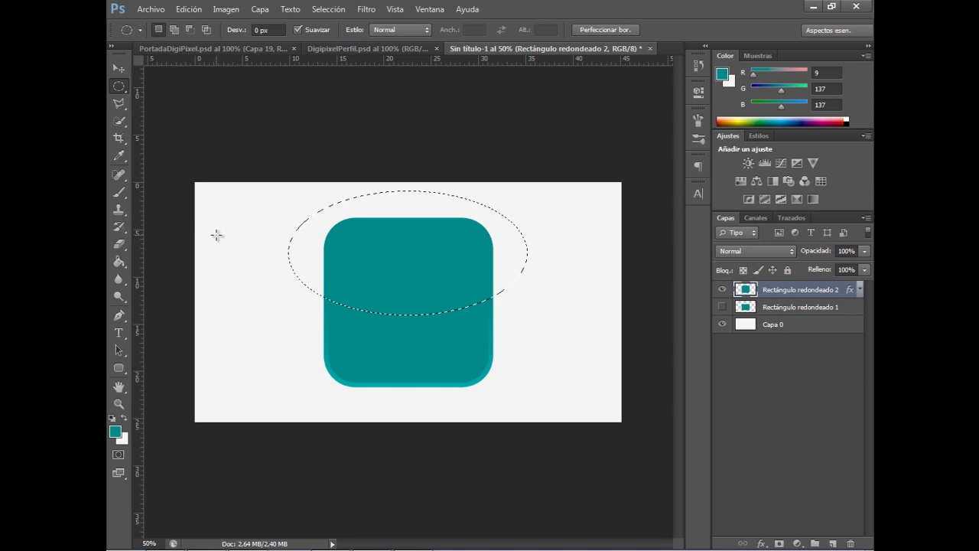
- Add an empty layer and set the Gradient tool to white fading from 50% opacity to transparent
key(g)
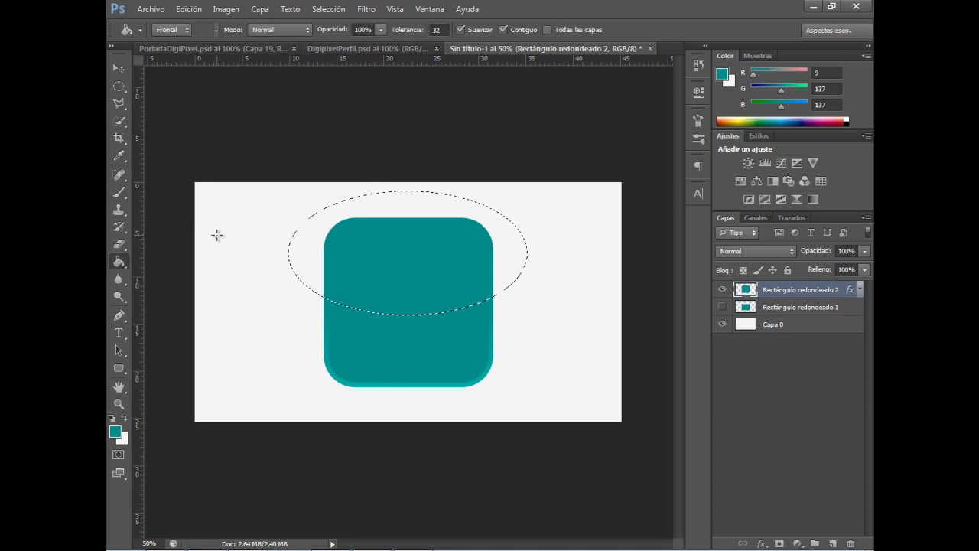
key(shift+g)
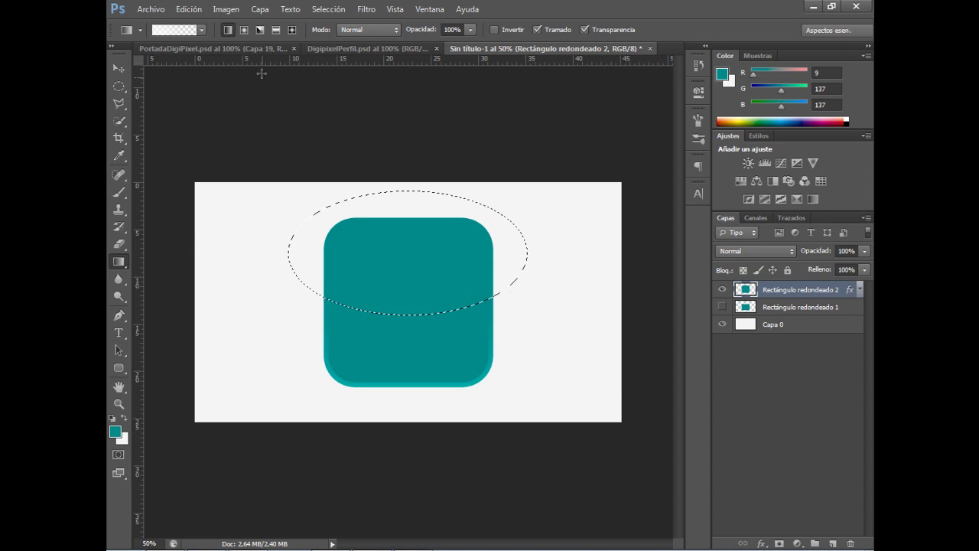
click(833, 543)
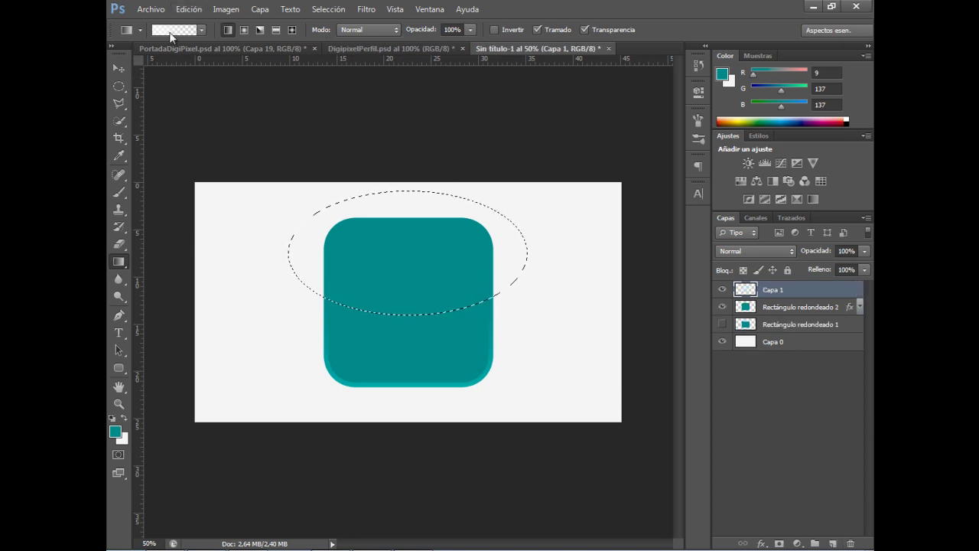
click(171, 30)
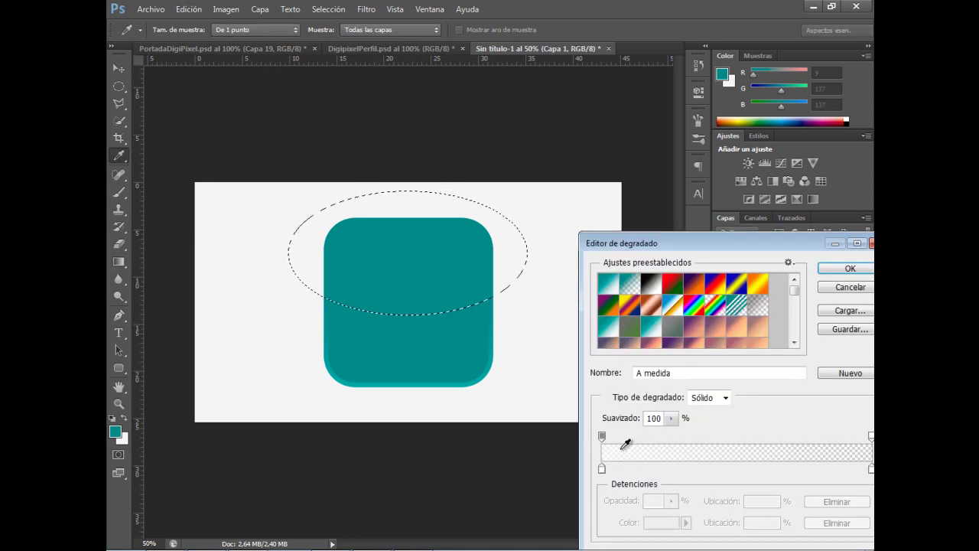
click(602, 468)
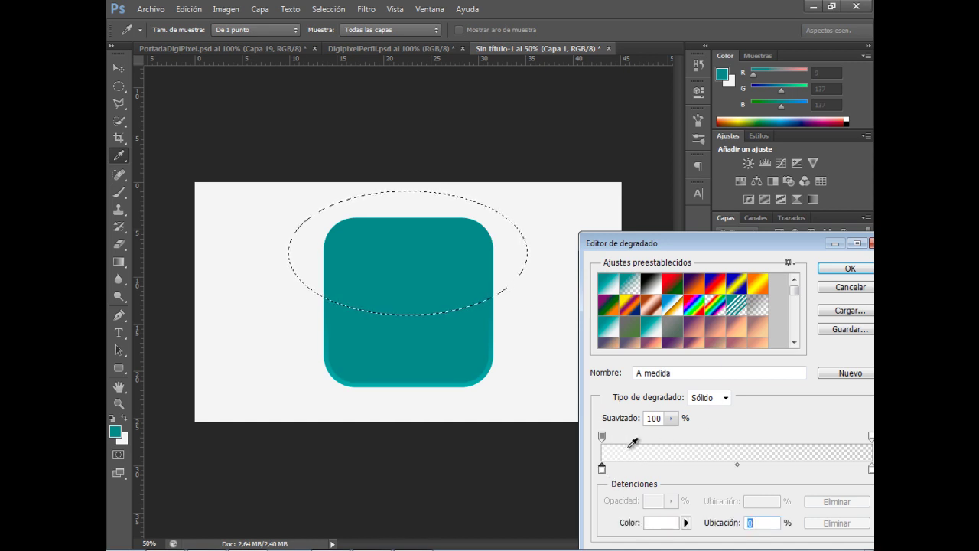
click(602, 437)
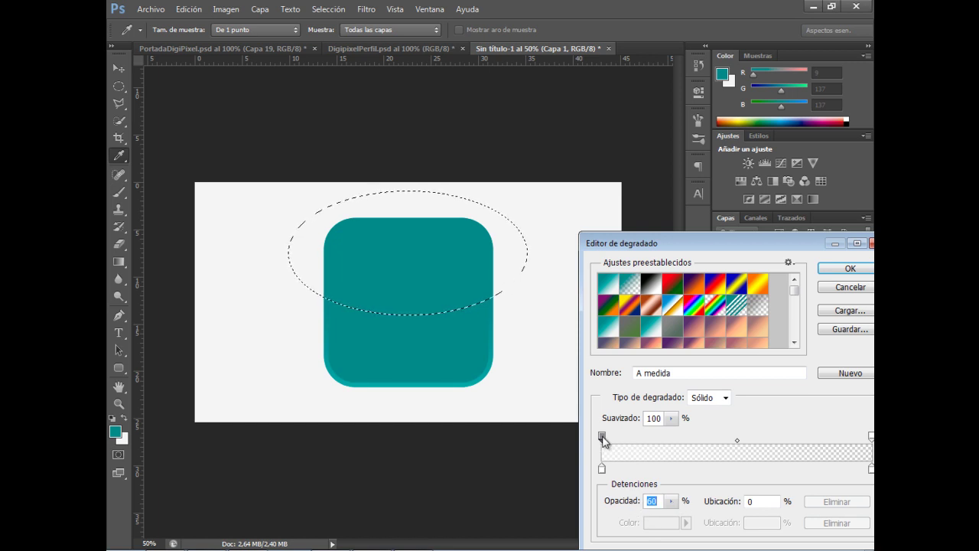
drag(810, 248, 785, 242)
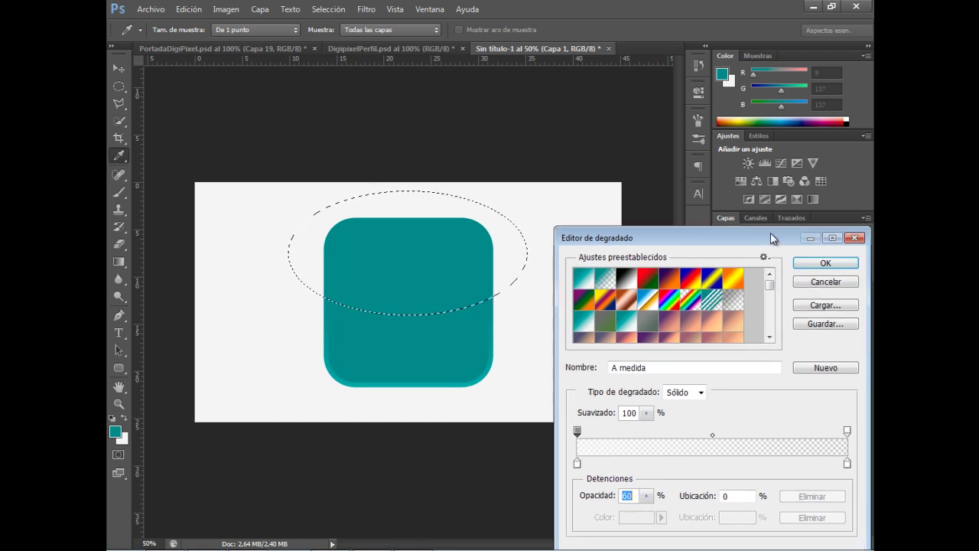
click(847, 463)
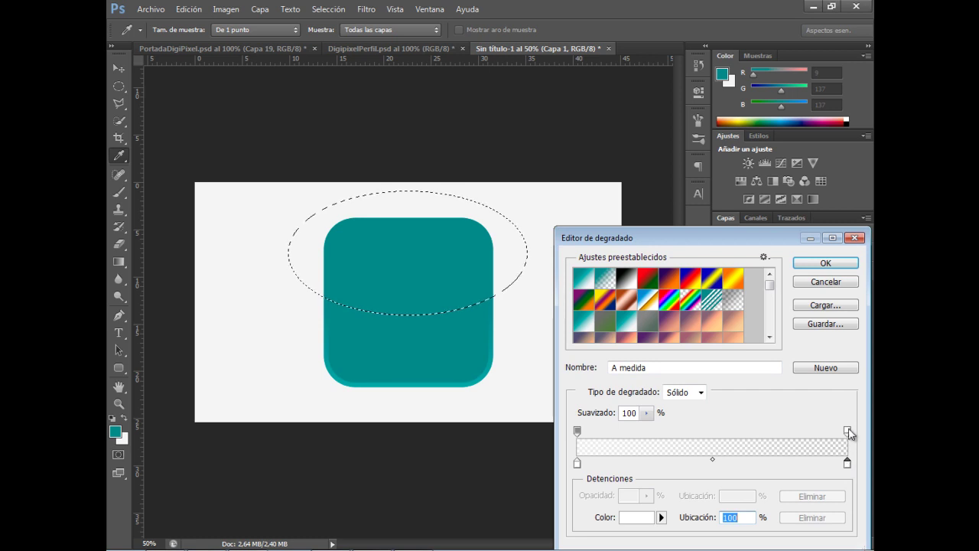
click(847, 431)
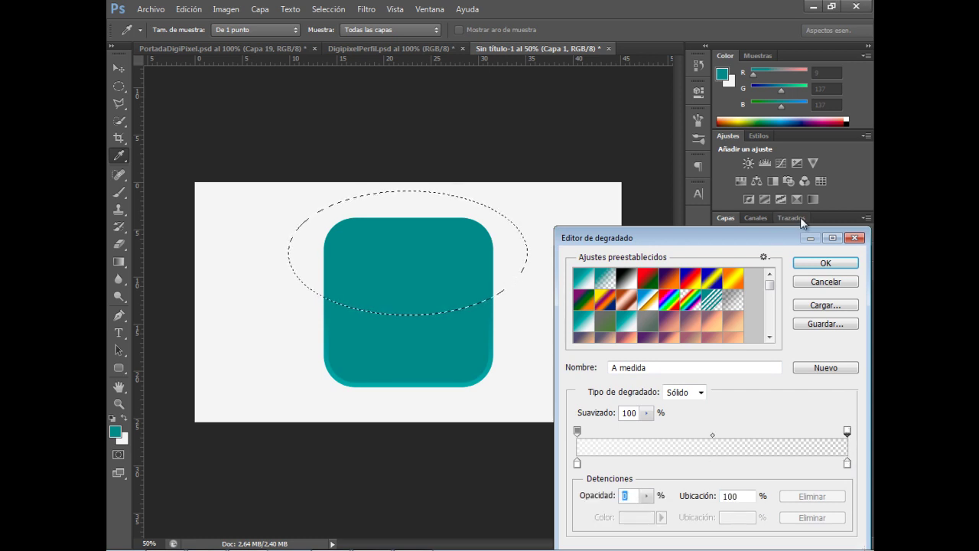
click(825, 263)
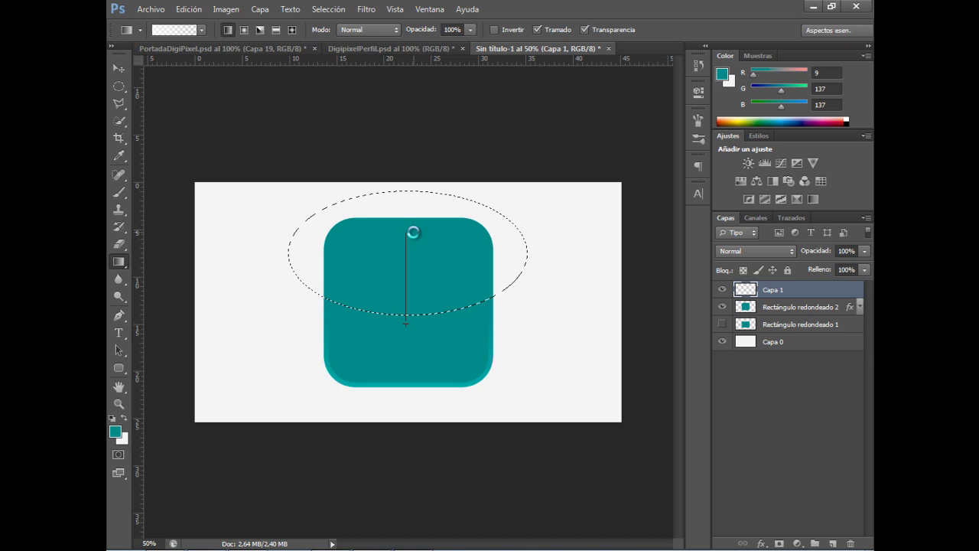
- Trim the gloss on Capa 1 by deleting everything outside the rounded square's outline
key(ctrl+d)
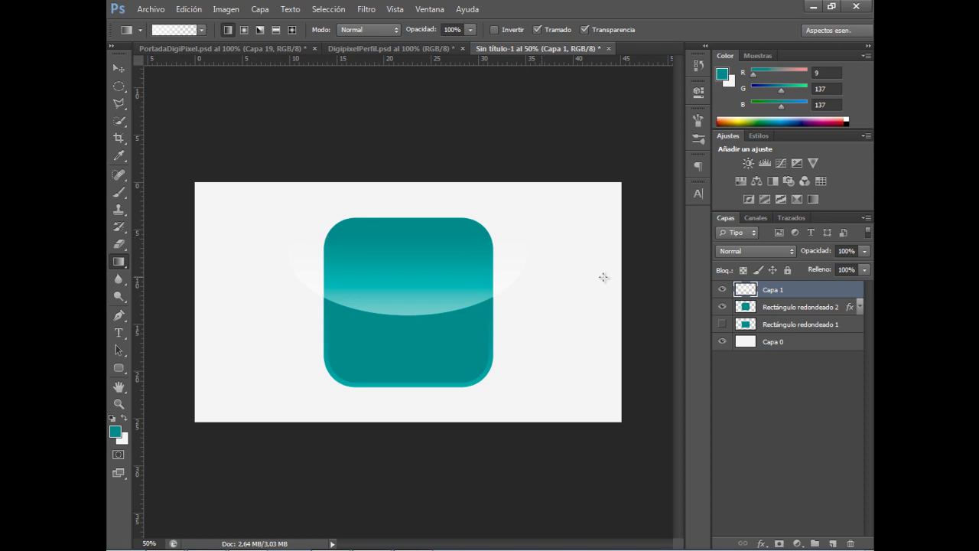
ctrl+click(751, 310)
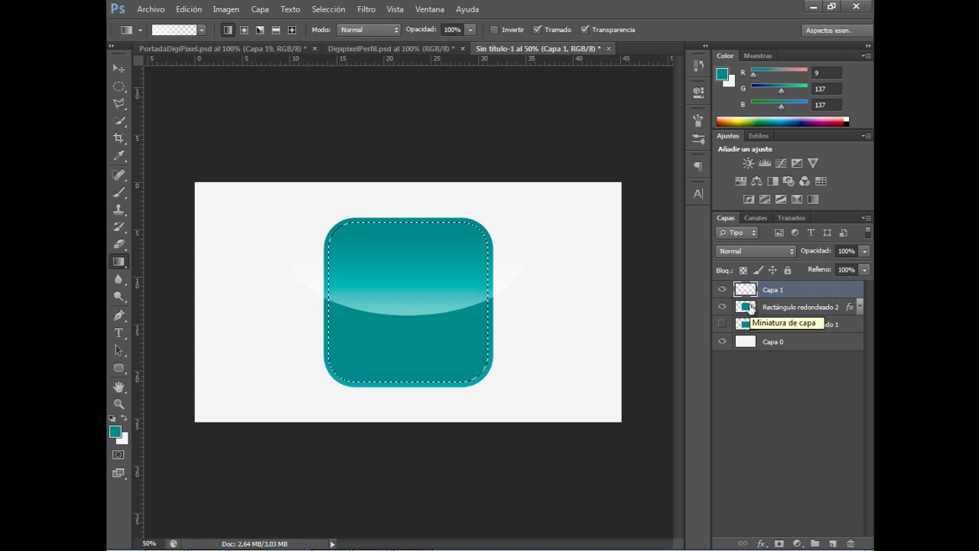
click(812, 309)
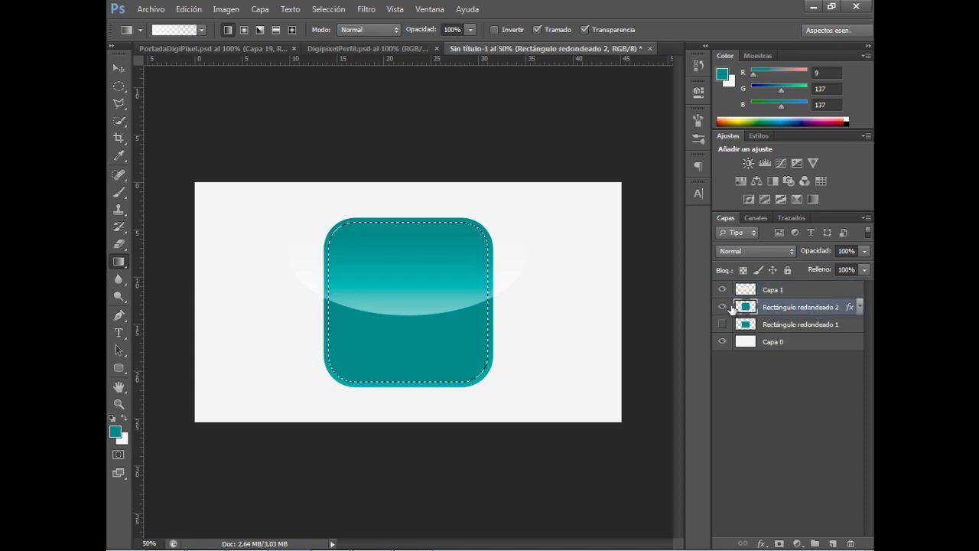
click(722, 307)
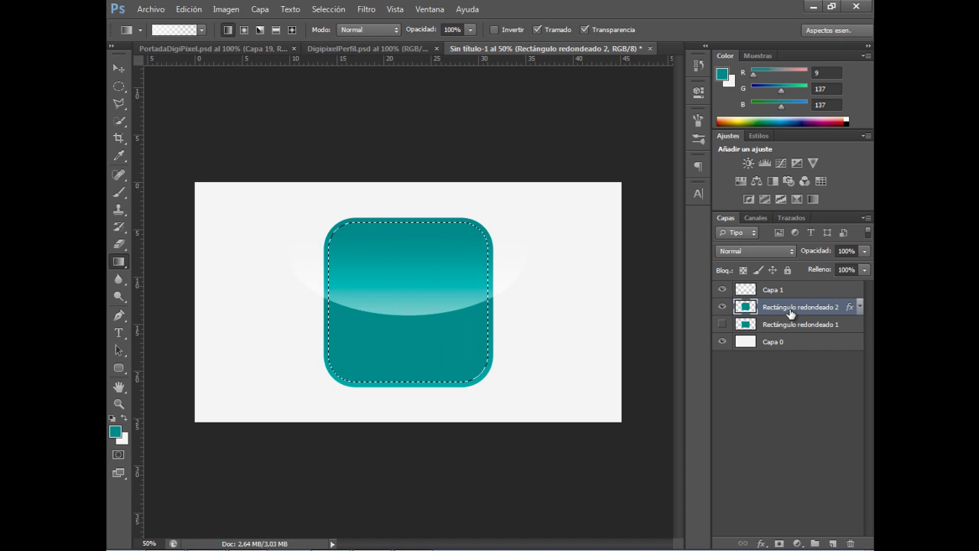
key(ctrl+shift+i)
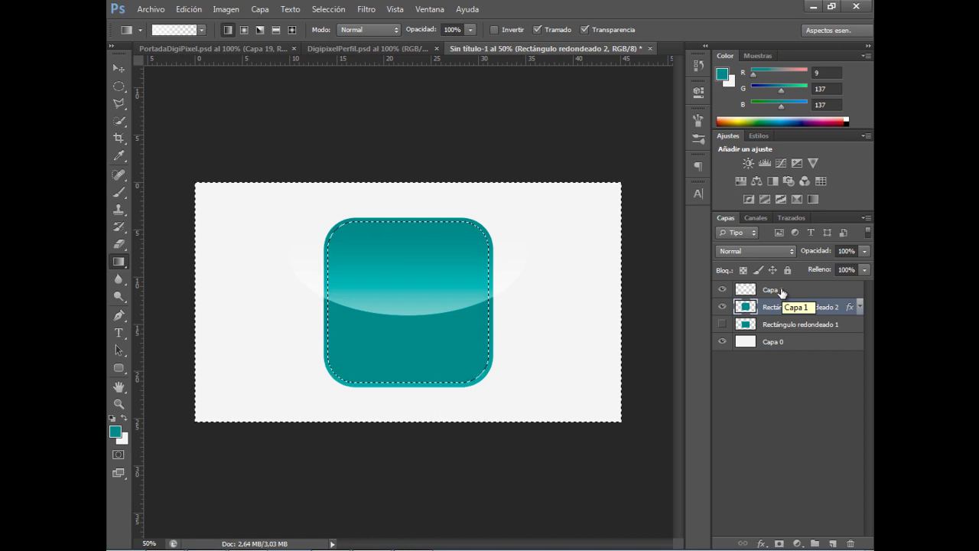
click(781, 290)
click(722, 289)
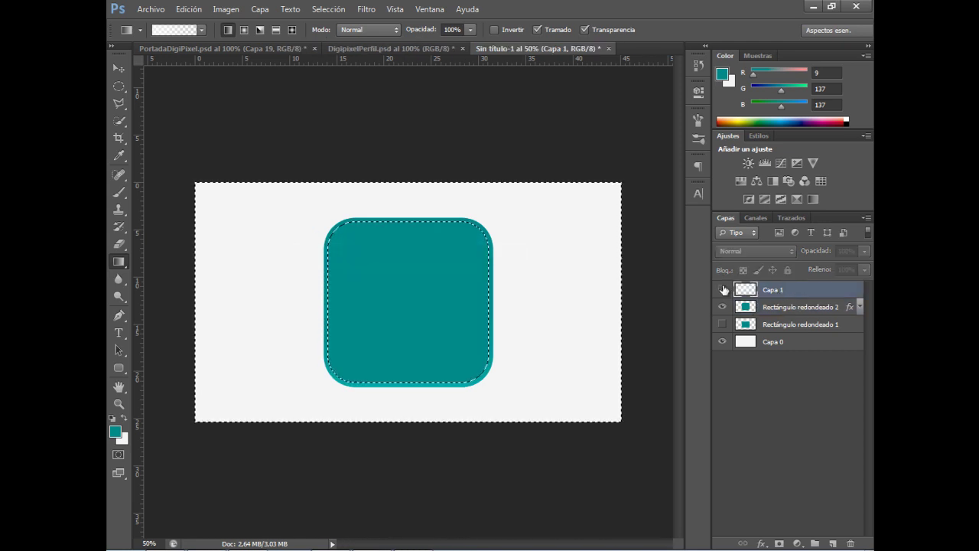
click(722, 289)
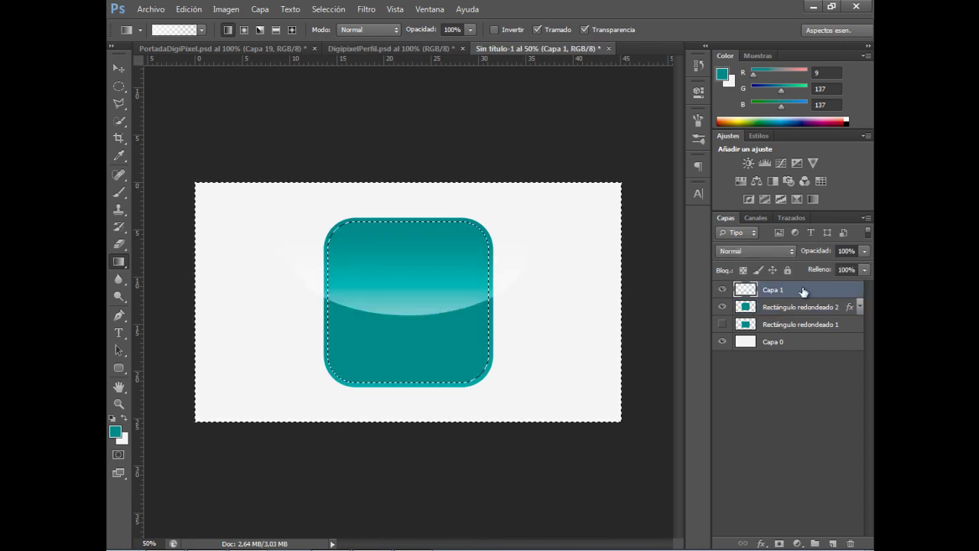
key(Delete)
- Toggle the guides off and zoom out and back in to check the icon
key(ctrl+semicolon)
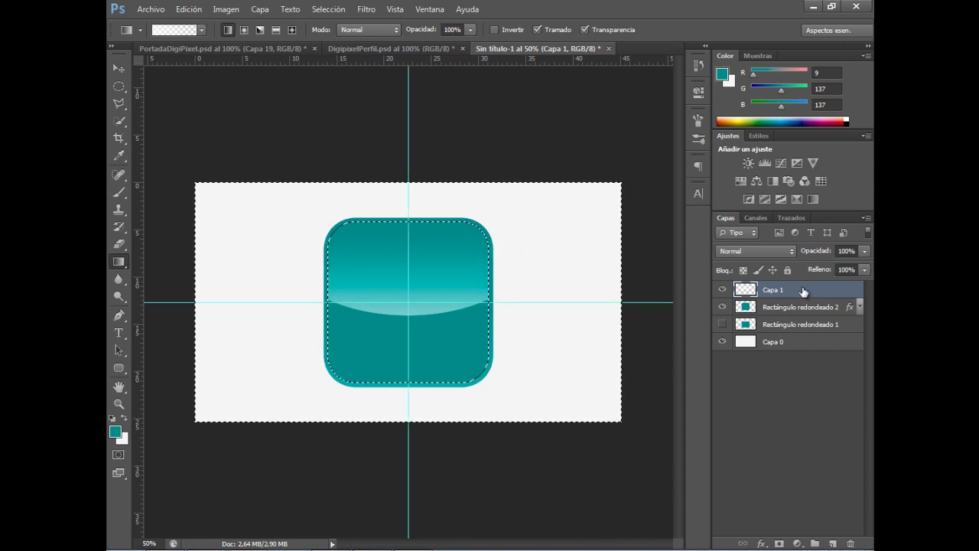
key(ctrl+semicolon)
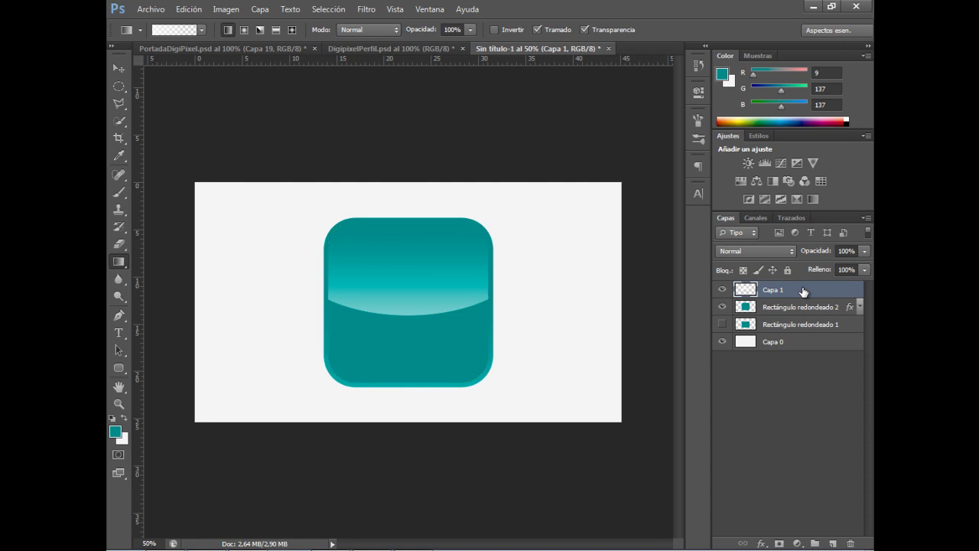
key(ctrl+minus)
key(ctrl+minus)
key(ctrl+plus)
key(ctrl+plus)
key(ctrl+plus)
key(ctrl+plus)
key(ctrl+minus)
key(ctrl+minus)
- Lower Capa 1's opacity to 55% to soften the gloss
click(864, 268)
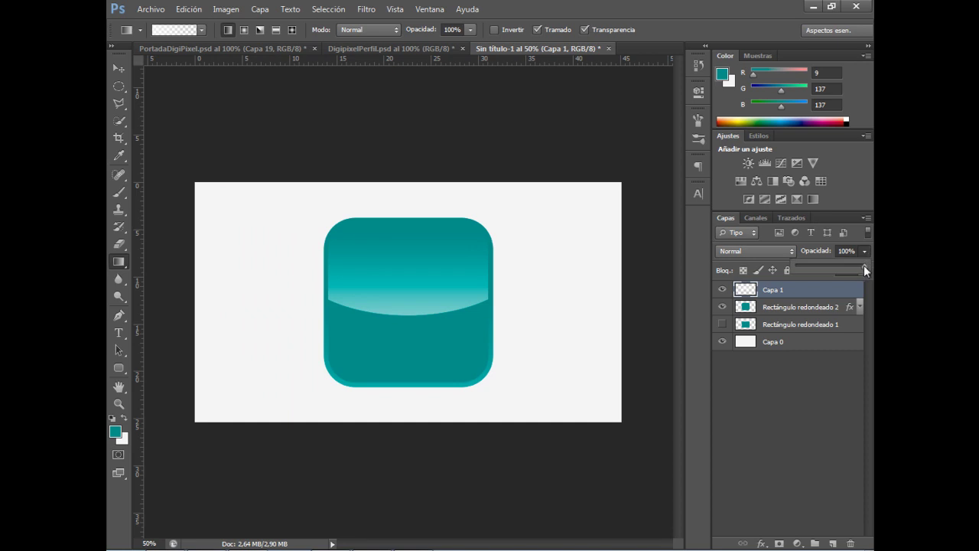
drag(846, 267, 833, 267)
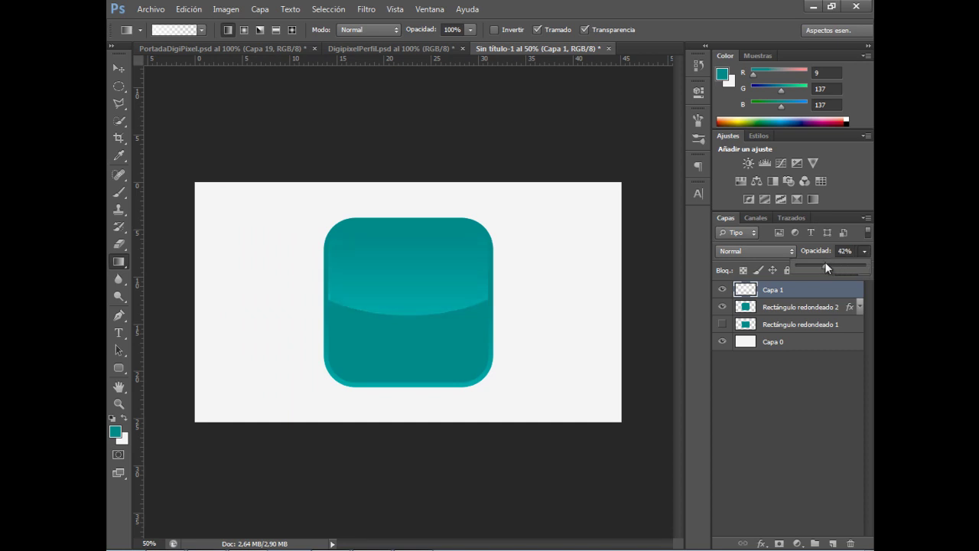
drag(836, 272, 834, 272)
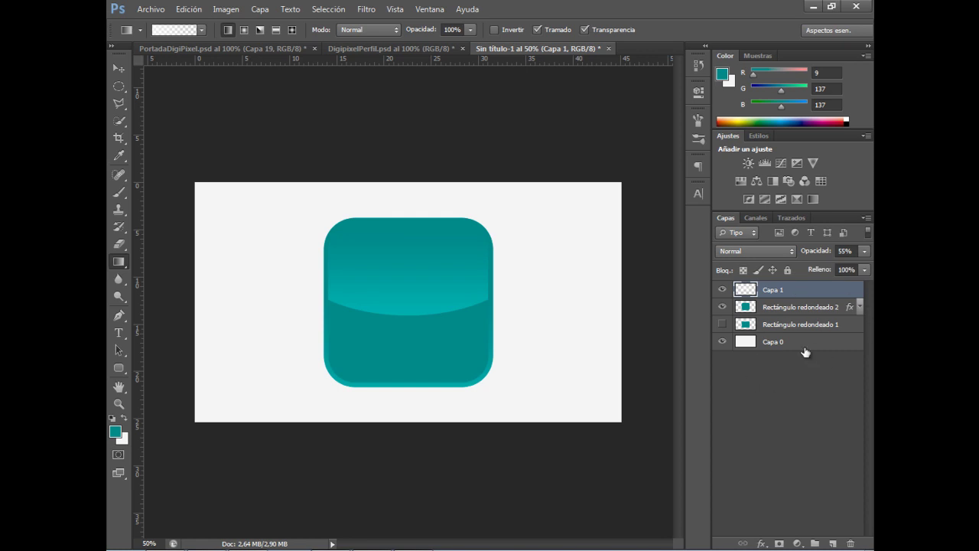
- Preview the icon at zoom levels from 33% to 100%, then switch to the browser
key(ctrl+minus)
key(ctrl+plus)
key(ctrl+plus)
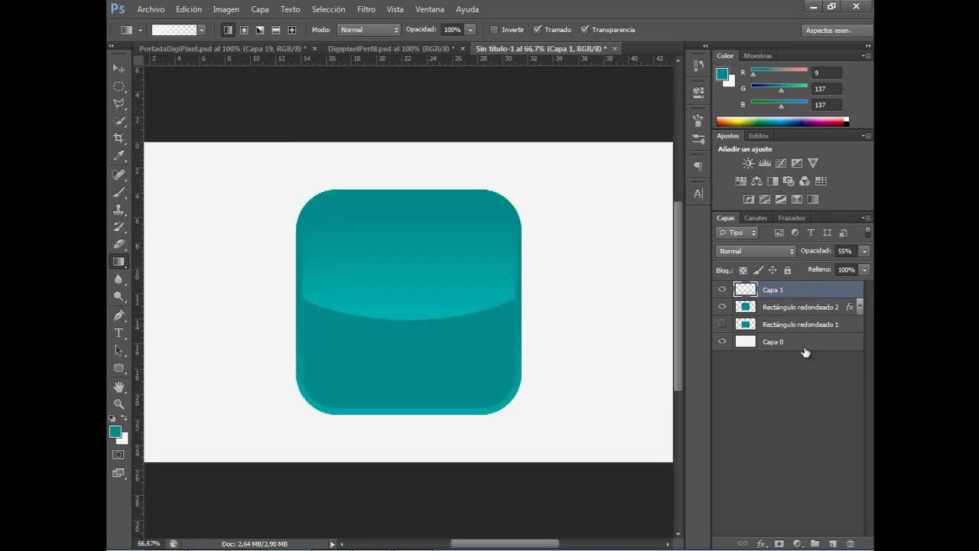
key(ctrl+minus)
key(ctrl+minus)
key(ctrl+plus)
key(ctrl+plus)
key(ctrl+plus)
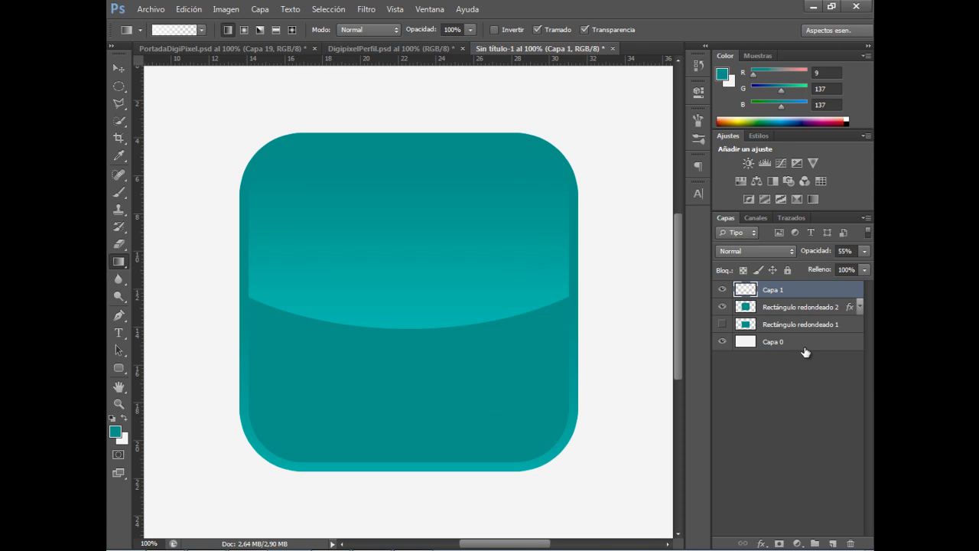
key(ctrl+minus)
key(ctrl+minus)
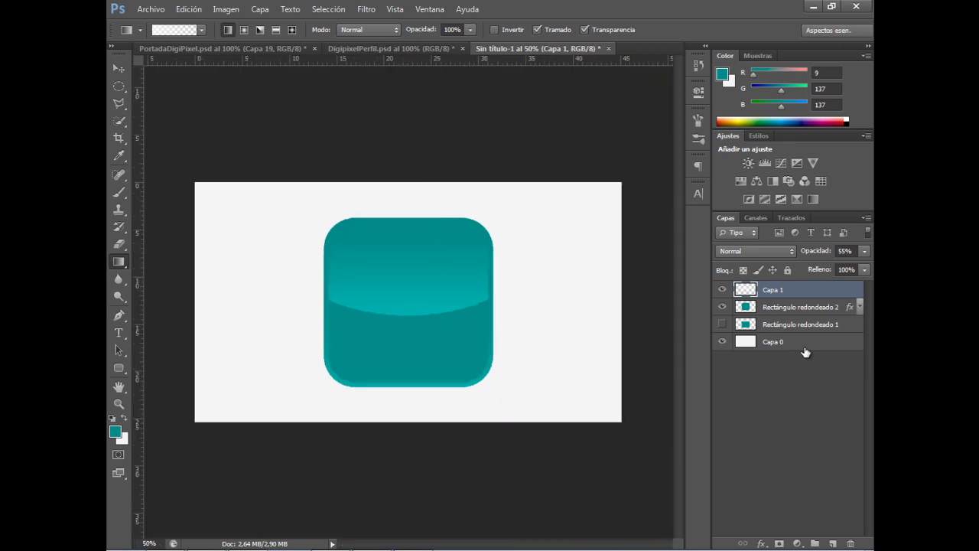
key(ctrl+minus)
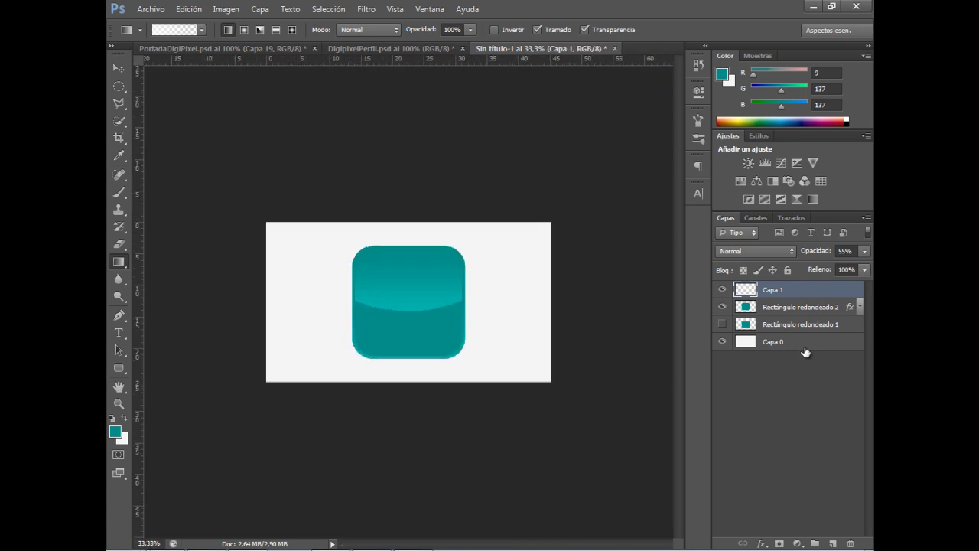
key(ctrl+plus)
key(ctrl+plus)
key(ctrl+plus)
key(ctrl+minus)
key(ctrl+minus)
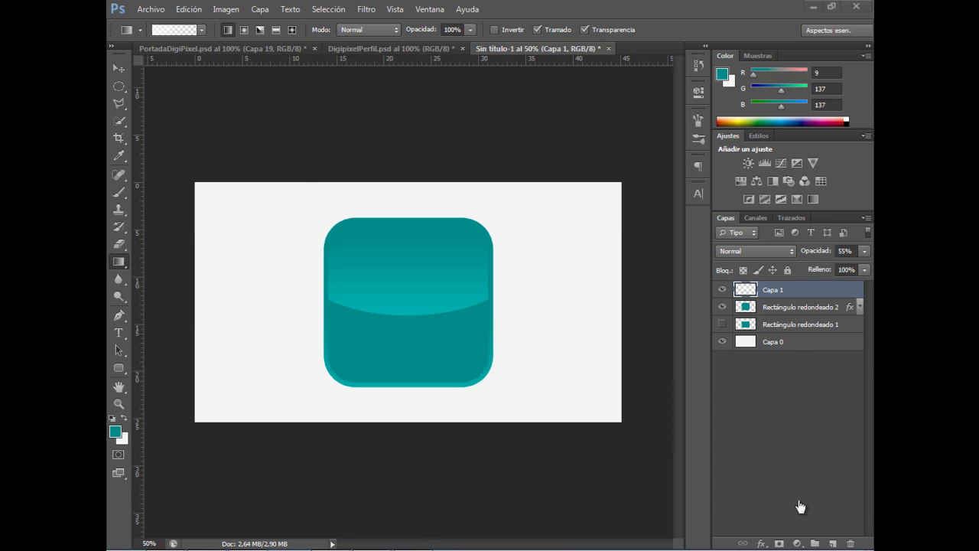
key(alt+Tab)
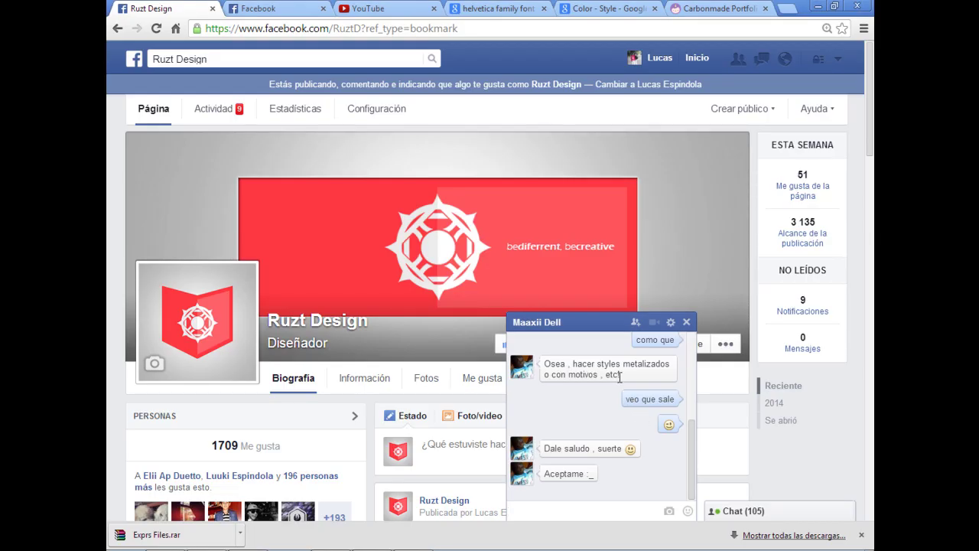
- Minimise the Facebook chat, return to Photoshop, and close Sin título-1 without saving
click(602, 329)
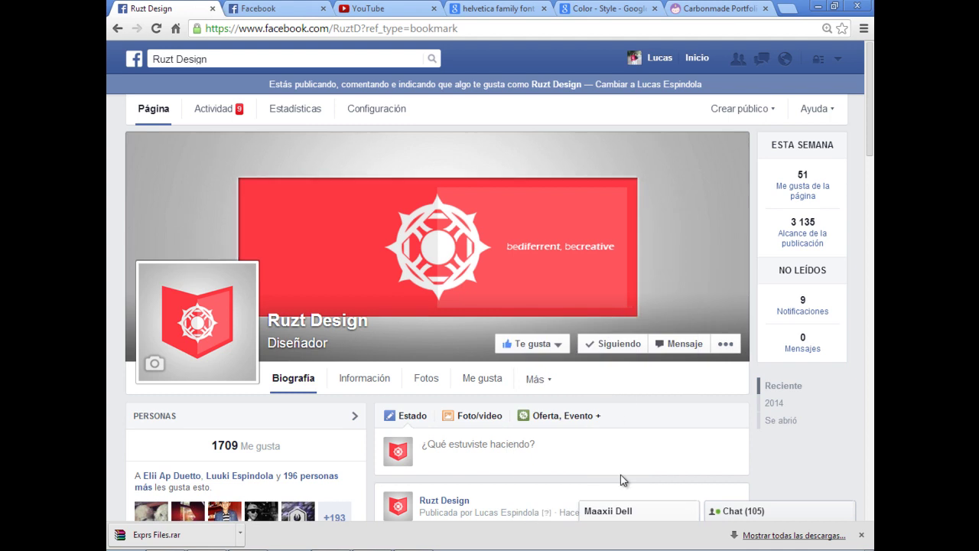
scroll(566, 437, down, 1)
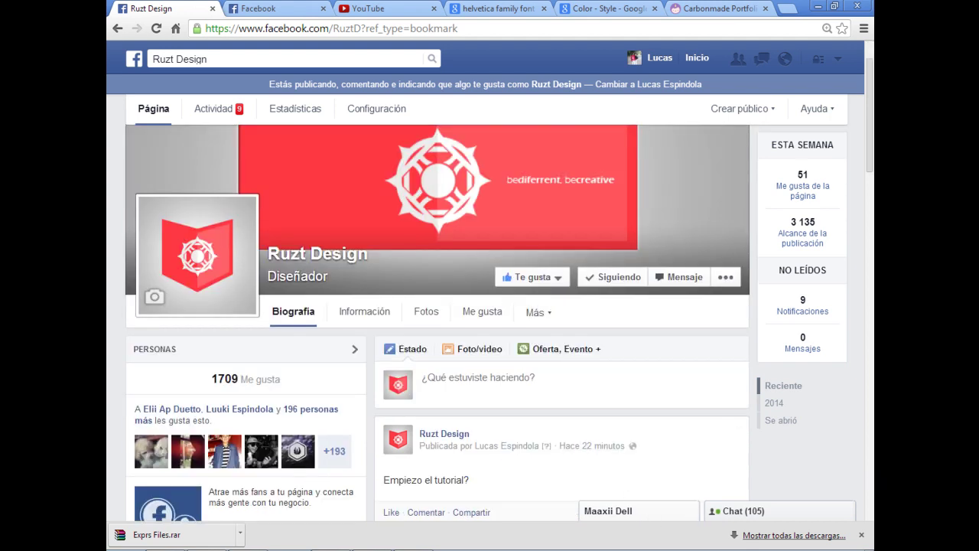
key(alt+Tab)
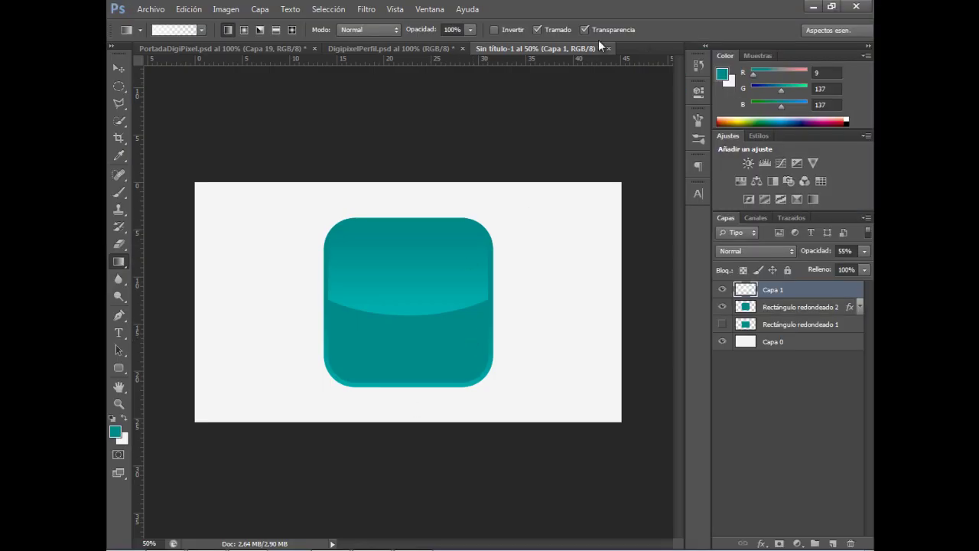
click(608, 48)
click(529, 213)
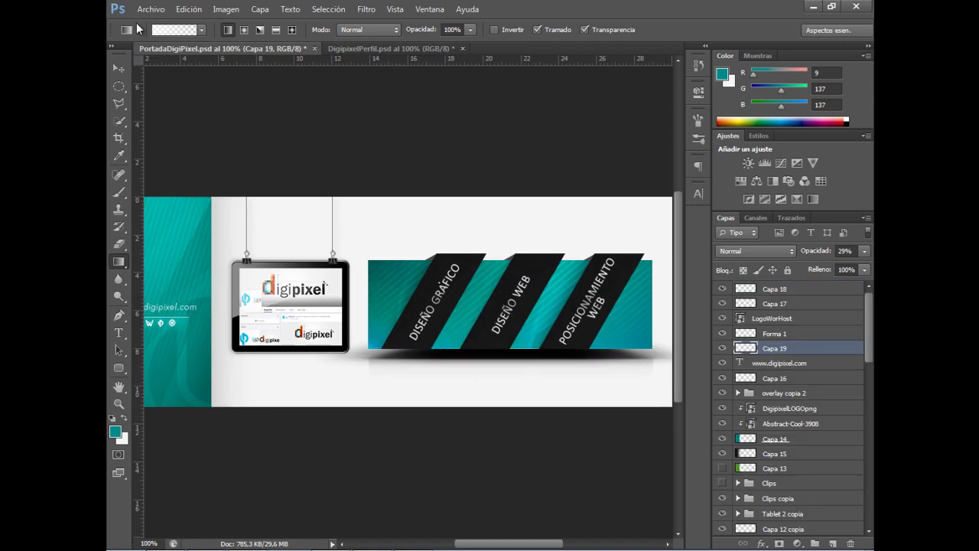
- Create a 1280×720 document, convert Fondo to Capa 0, and add an empty Capa 1
click(151, 9)
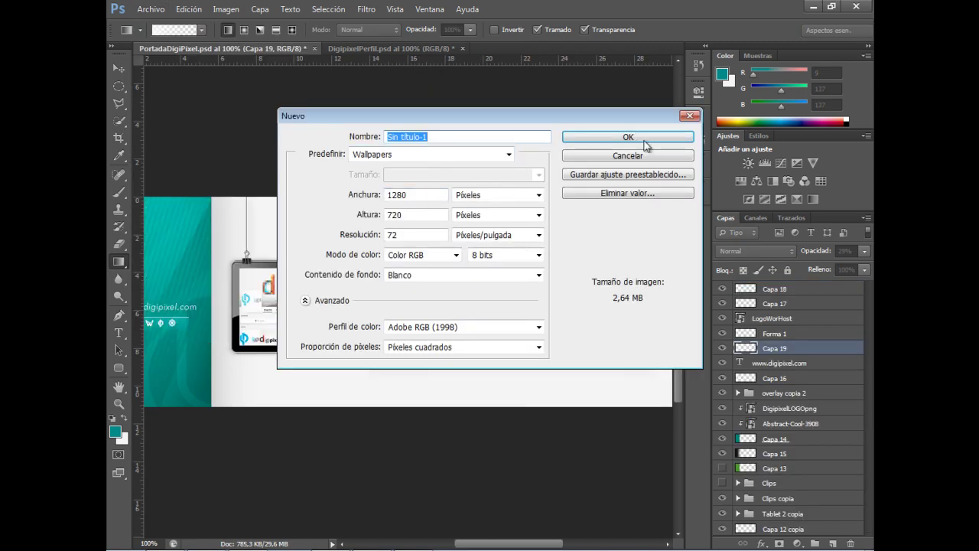
click(628, 138)
right_click(798, 299)
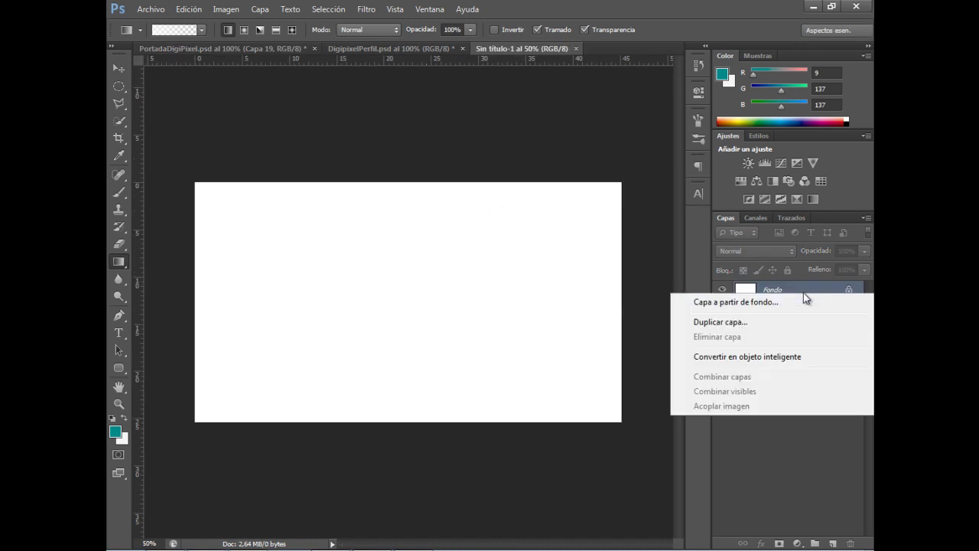
click(804, 303)
click(619, 182)
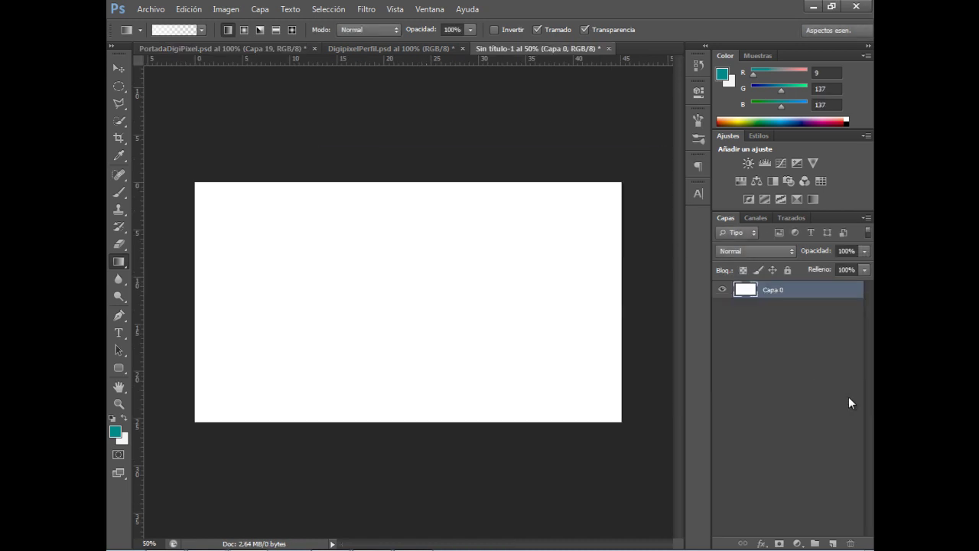
click(832, 543)
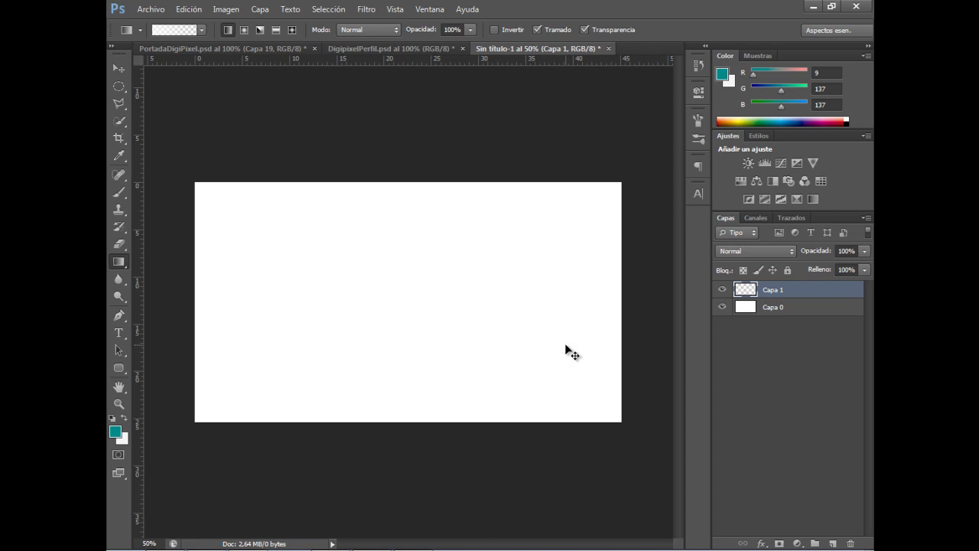
- Drag a vertical and a horizontal guide to cross at the centre of the blank canvas
drag(143, 358, 408, 349)
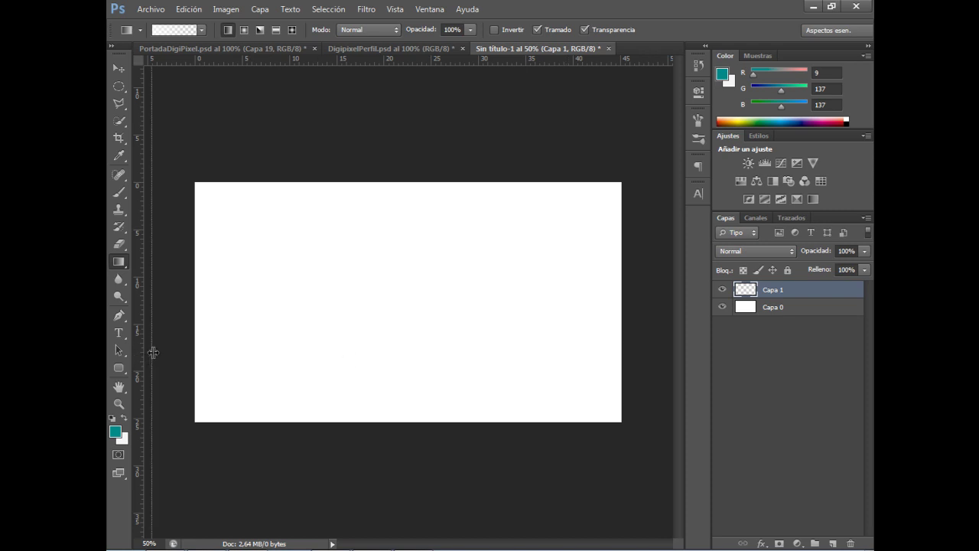
drag(459, 66, 474, 302)
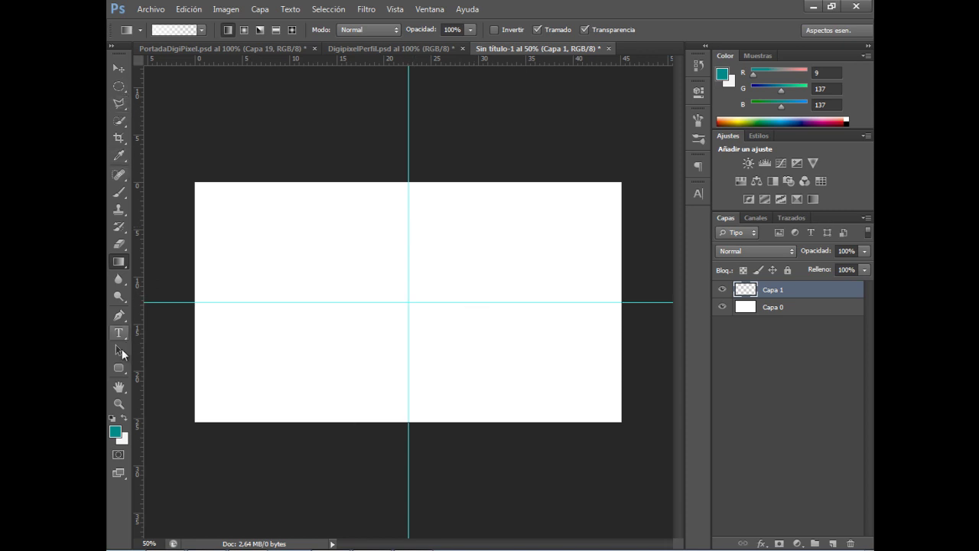
click(119, 368)
drag(121, 79, 148, 83)
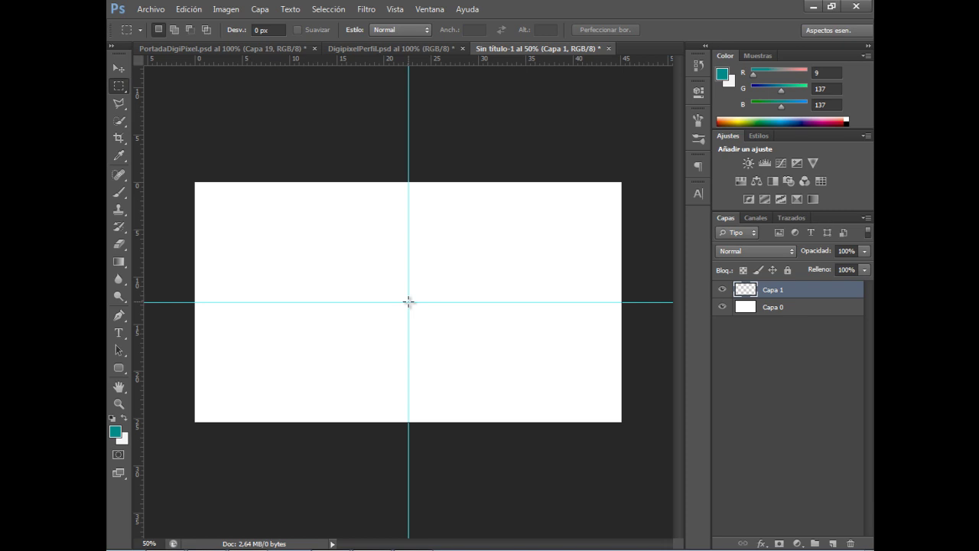
- Fill a square selection centred on the guide crossing with black
drag(408, 302, 519, 384)
key(g)
key(shift+g)
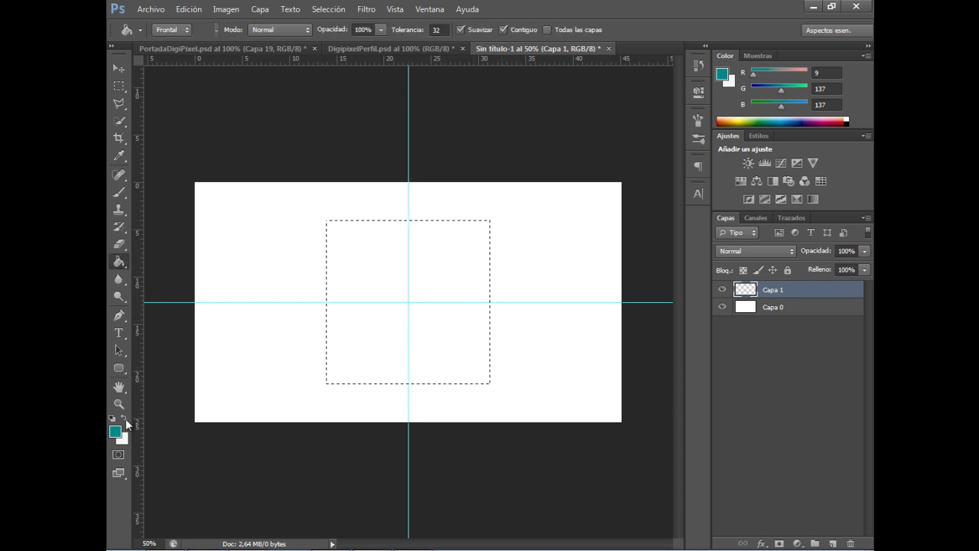
click(124, 417)
click(115, 431)
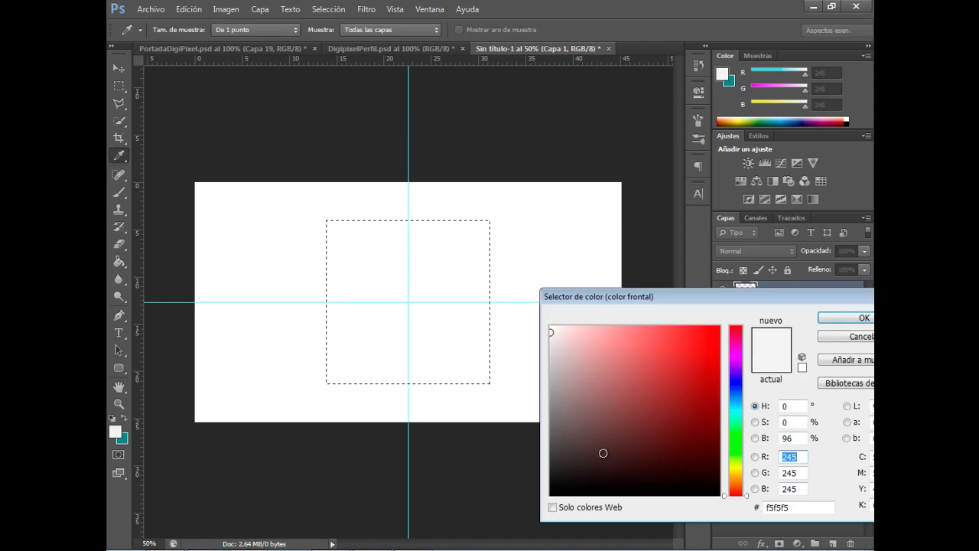
drag(602, 452, 514, 500)
click(835, 316)
click(390, 231)
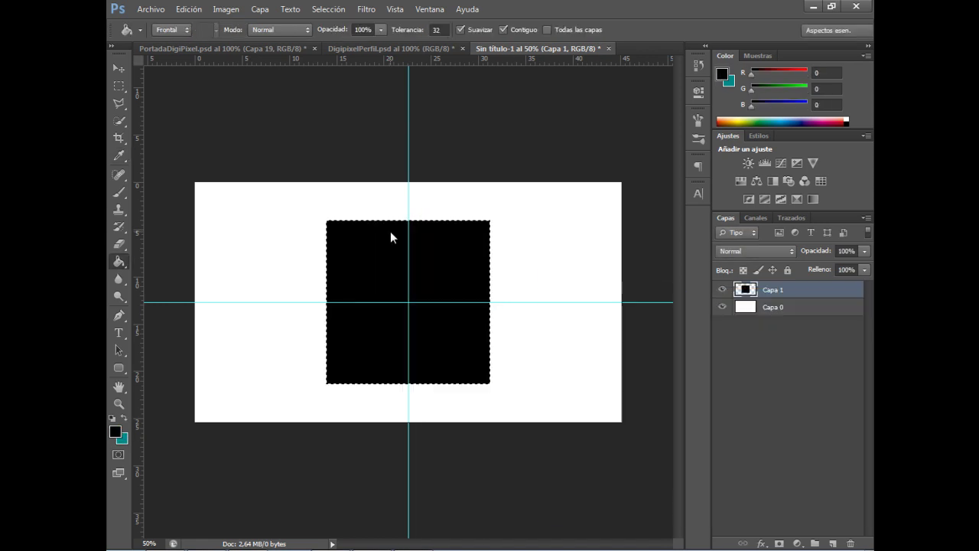
- Deselect the black square and hide the guides
click(119, 68)
key(ctrl+d)
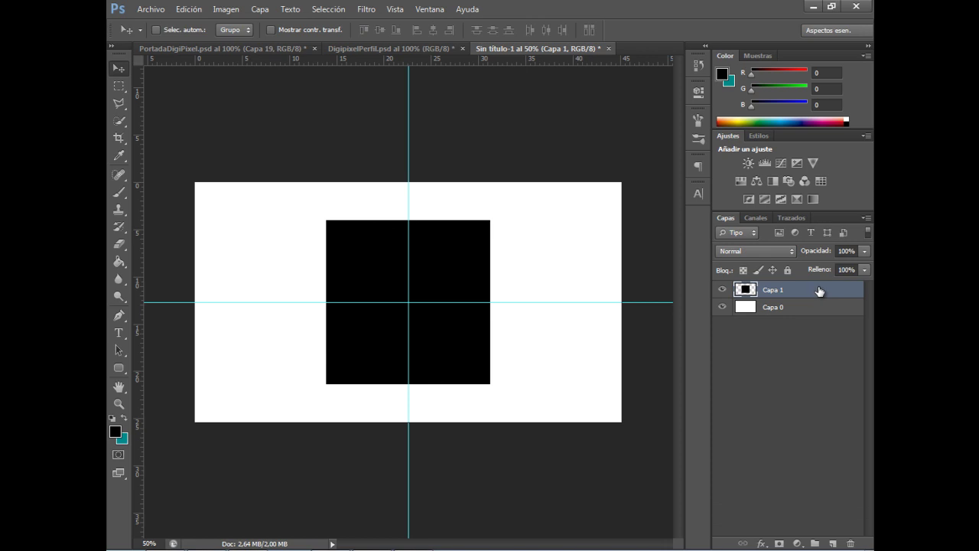
key(ctrl+semicolon)
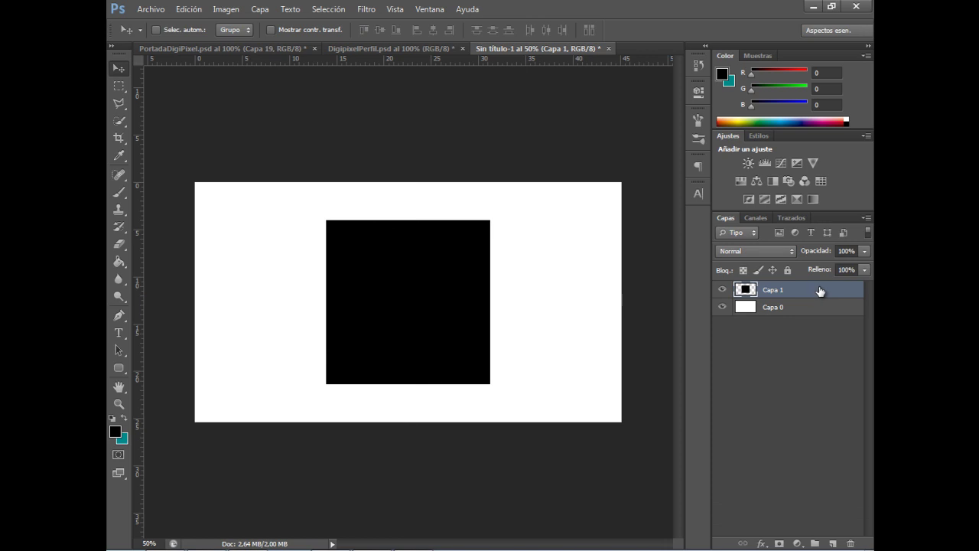
- Enable Gradient Overlay in Capa 1's layer style and open the Gradient Editor
double_click(820, 290)
drag(520, 425, 800, 234)
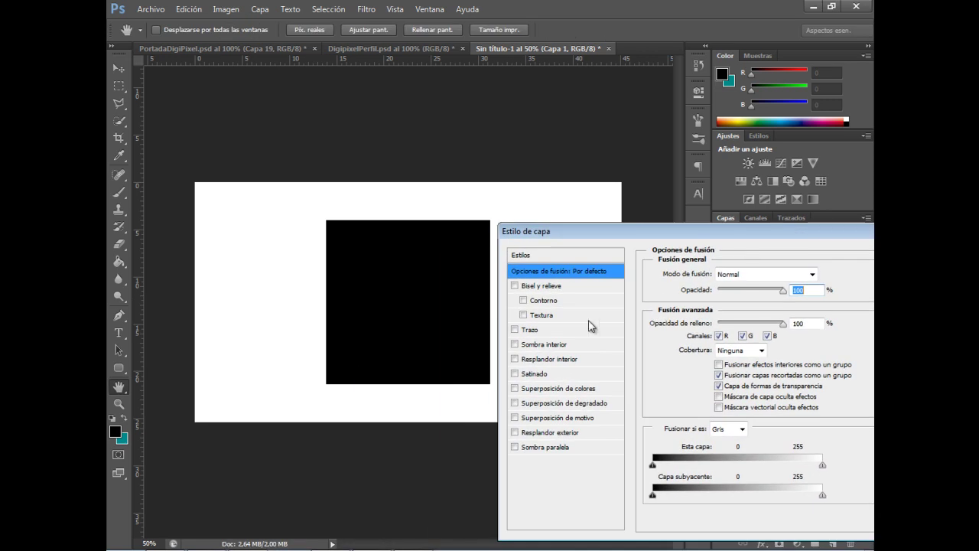
click(515, 403)
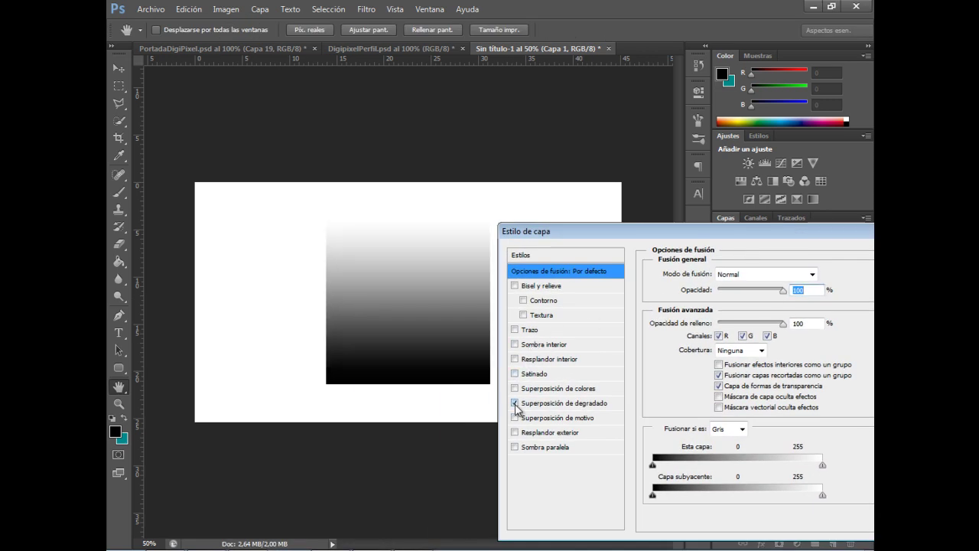
click(568, 403)
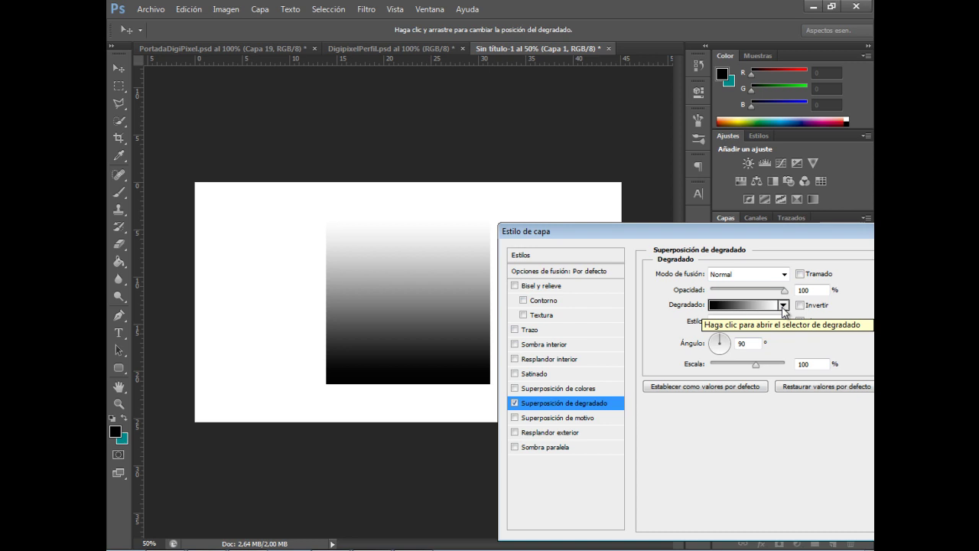
click(783, 306)
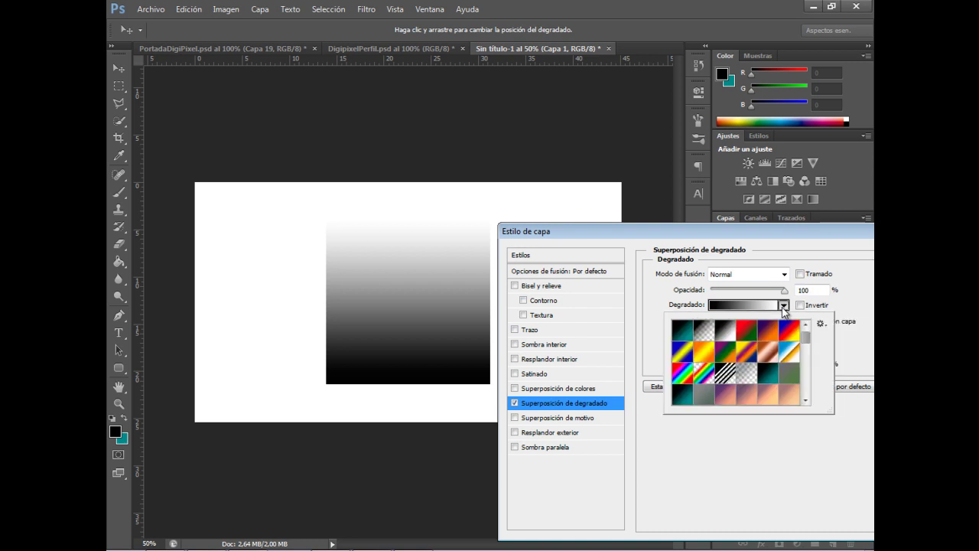
click(783, 306)
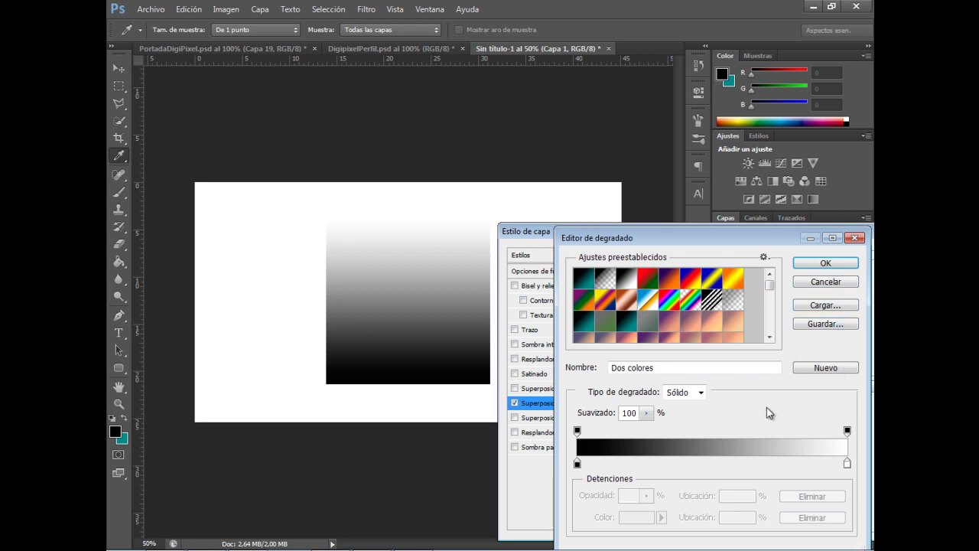
click(586, 279)
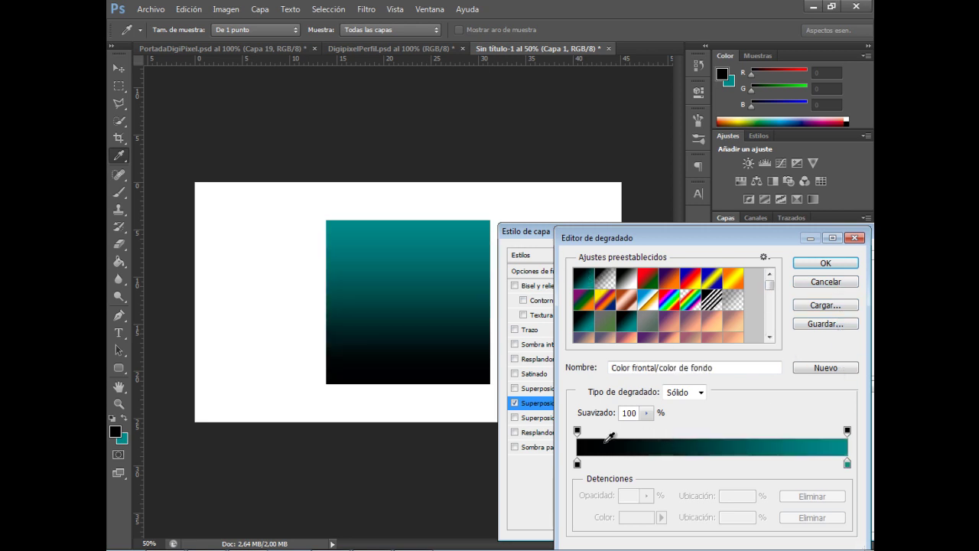
click(577, 463)
double_click(577, 464)
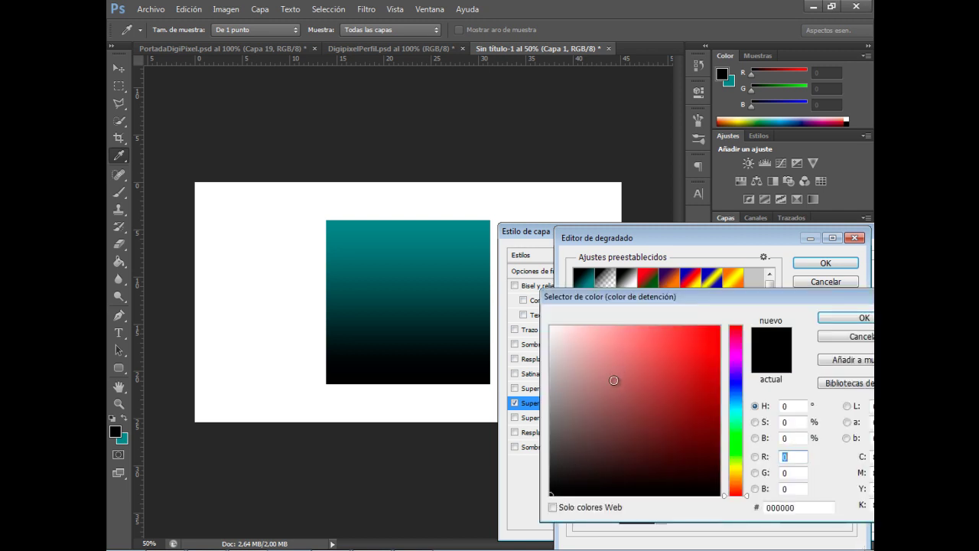
mouse_move(611, 380)
mouse_down()
mouse_move(524, 326)
mouse_move(480, 428)
mouse_up()
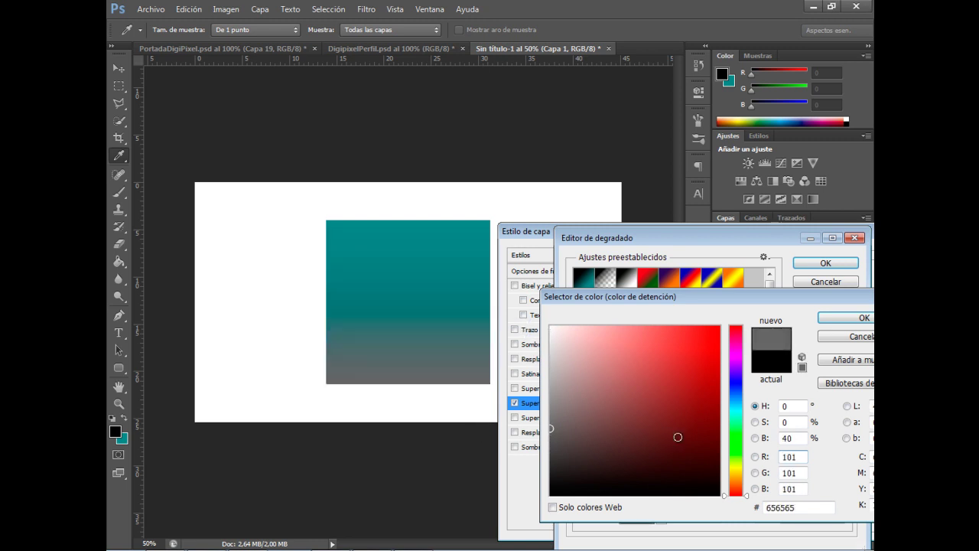
click(833, 320)
click(848, 464)
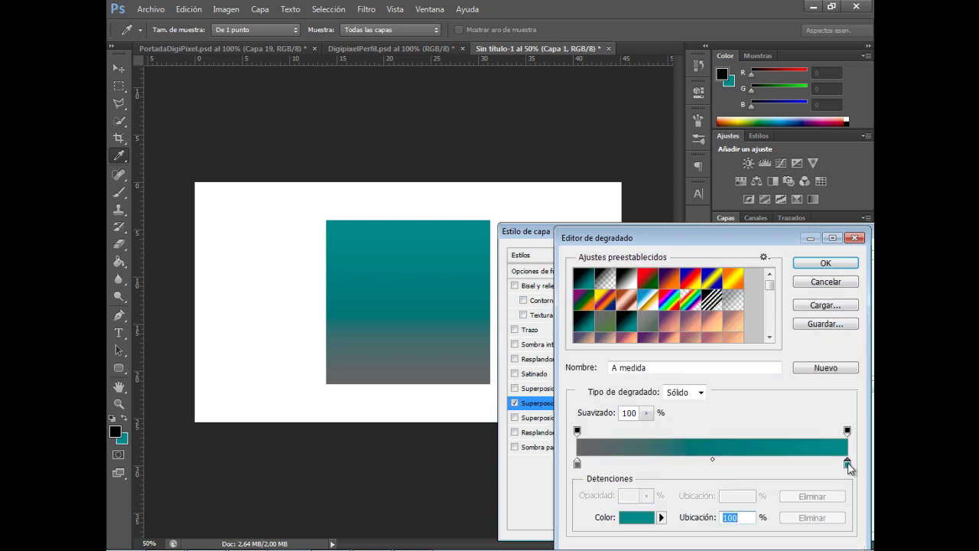
double_click(847, 464)
text(ffffff)
click(847, 320)
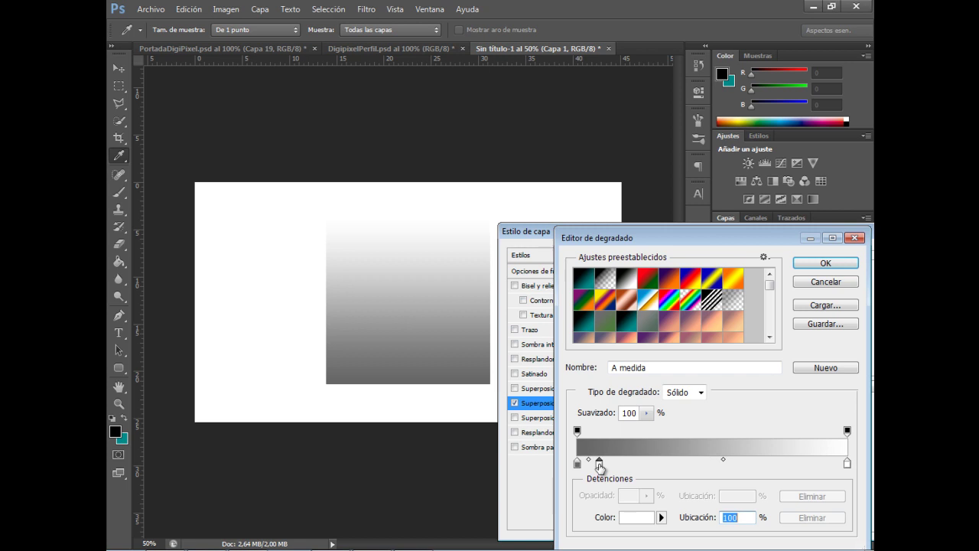
drag(617, 463, 636, 463)
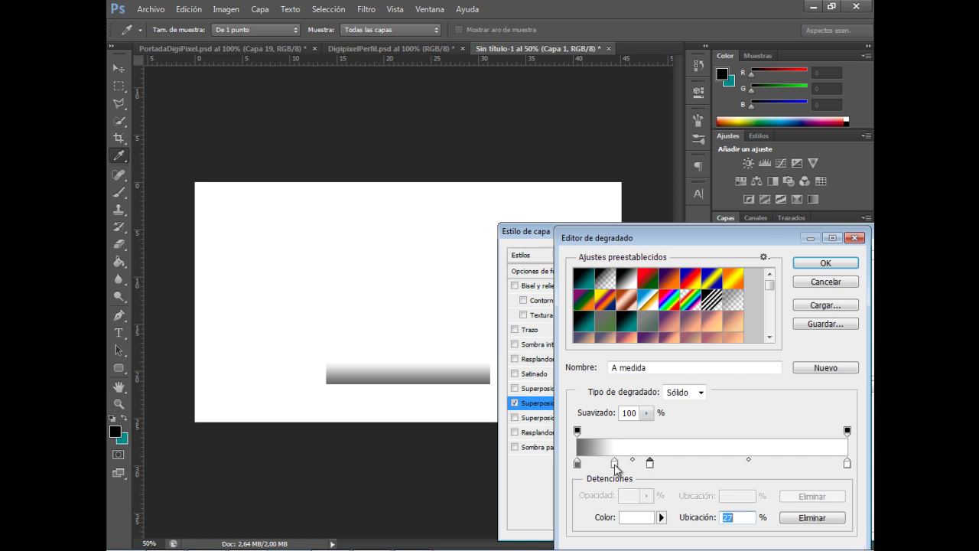
double_click(579, 464)
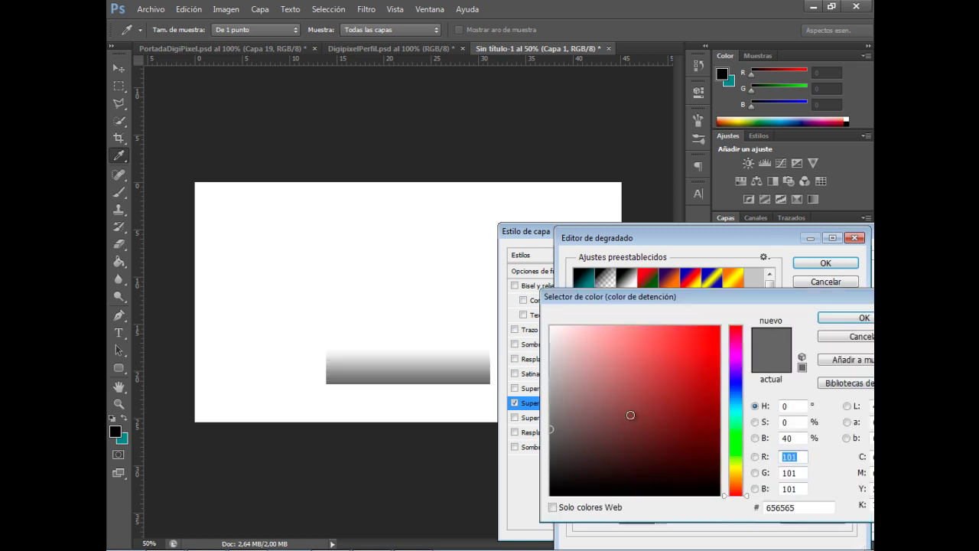
drag(592, 451, 550, 495)
click(843, 317)
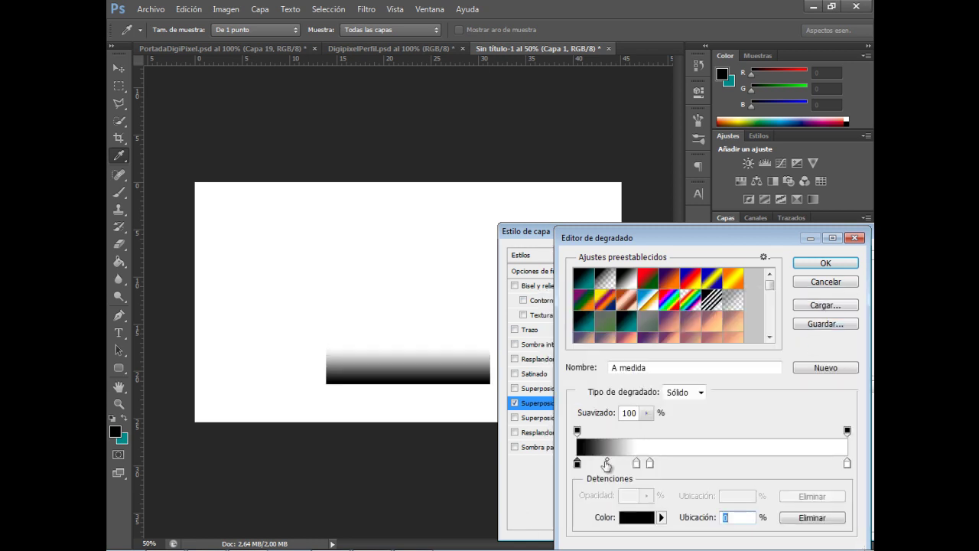
mouse_move(650, 464)
mouse_down()
mouse_move(679, 464)
mouse_move(630, 465)
mouse_up()
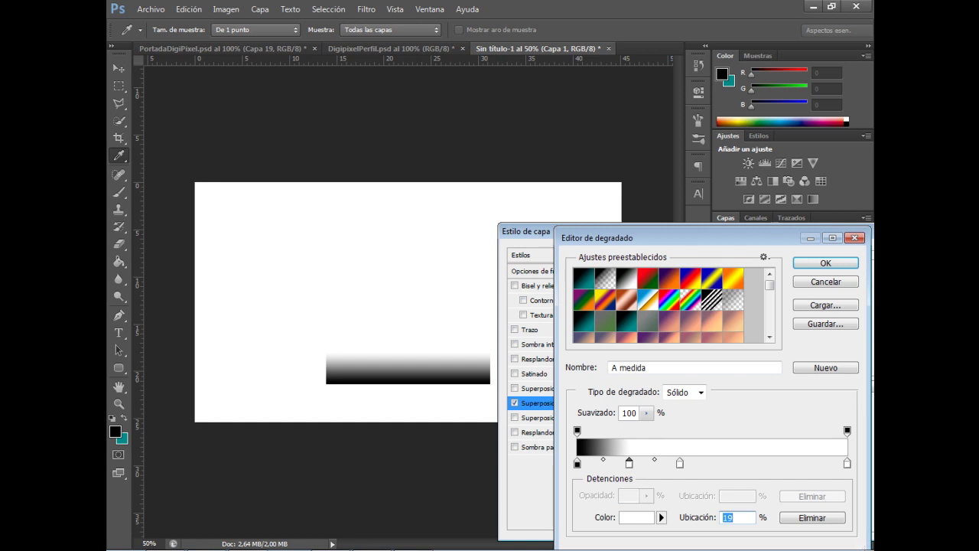
click(626, 279)
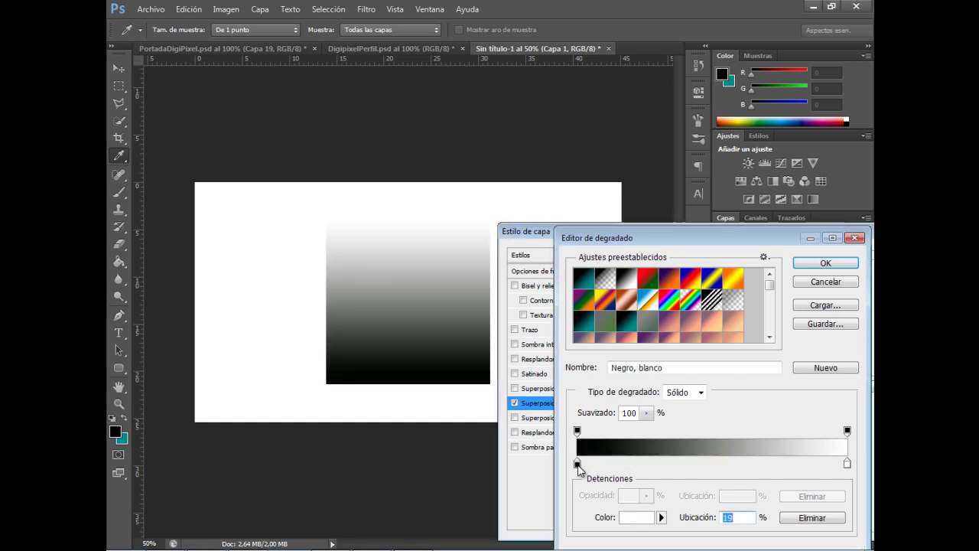
- Recolour the left gradient stop to pale grey and place a light grey stop at 12%
click(577, 465)
double_click(578, 464)
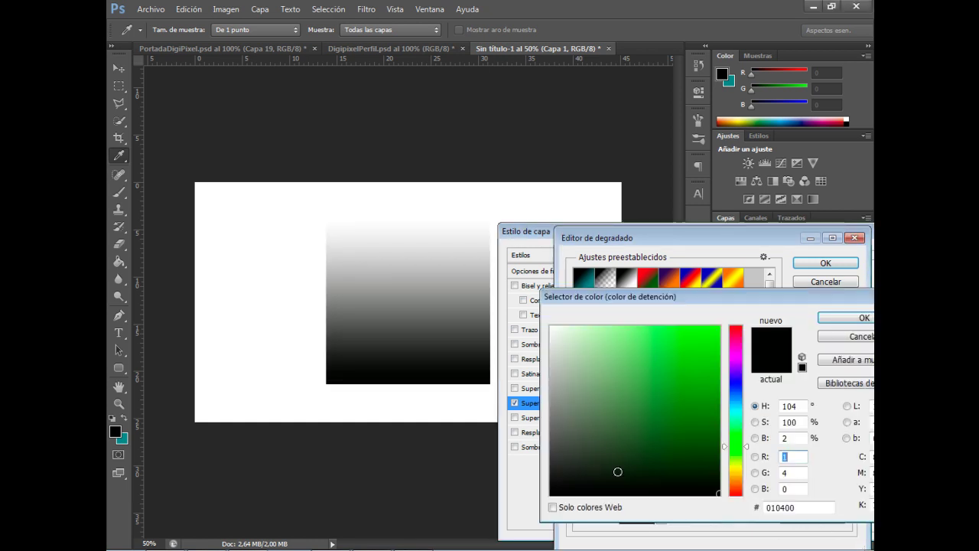
drag(459, 275, 498, 387)
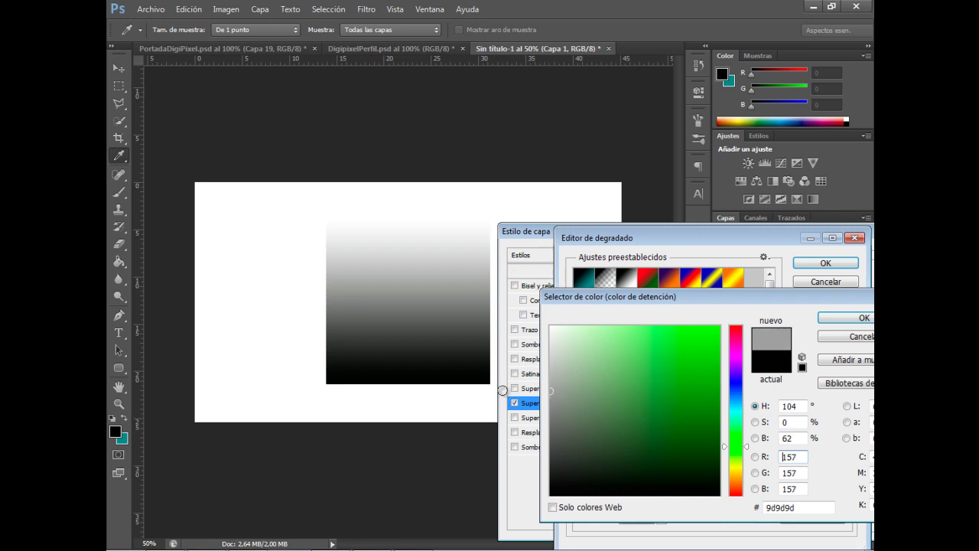
click(847, 317)
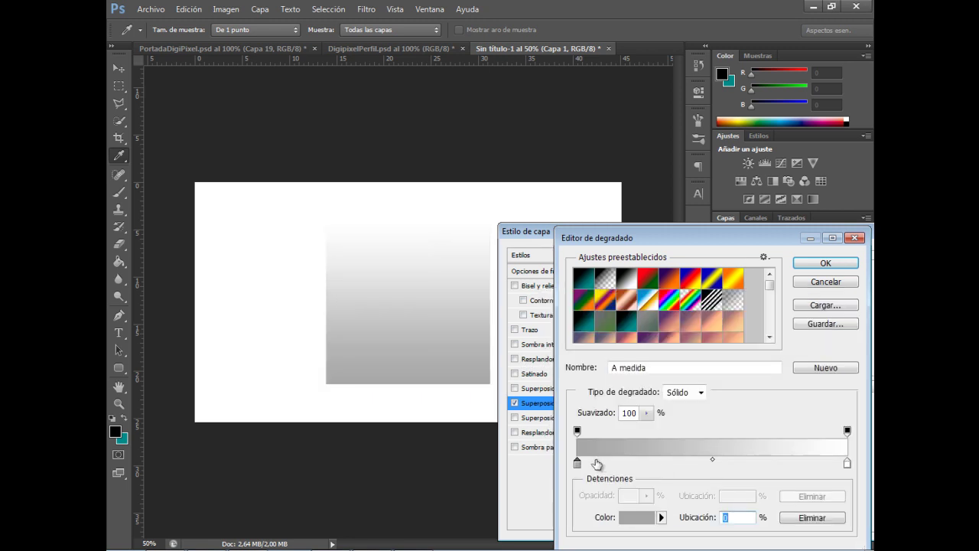
double_click(600, 464)
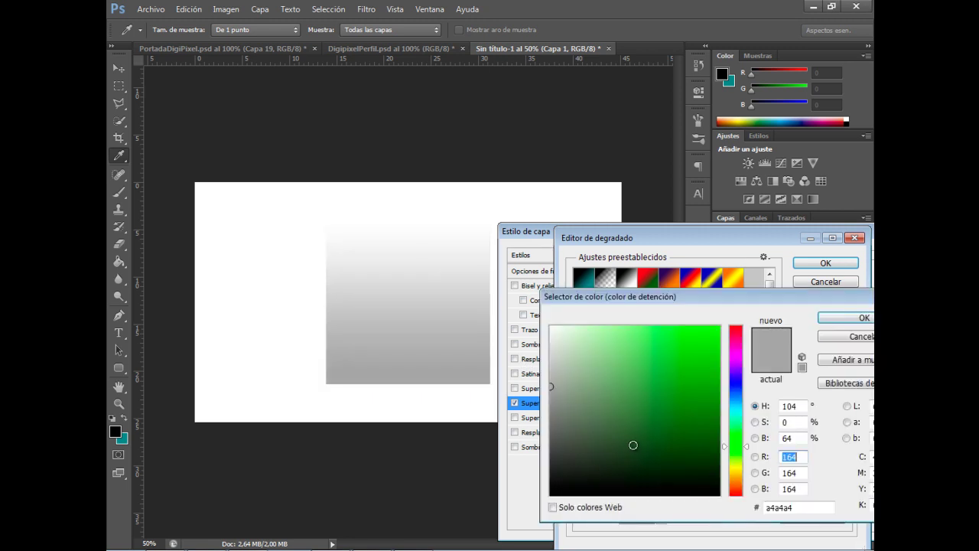
drag(561, 337, 529, 361)
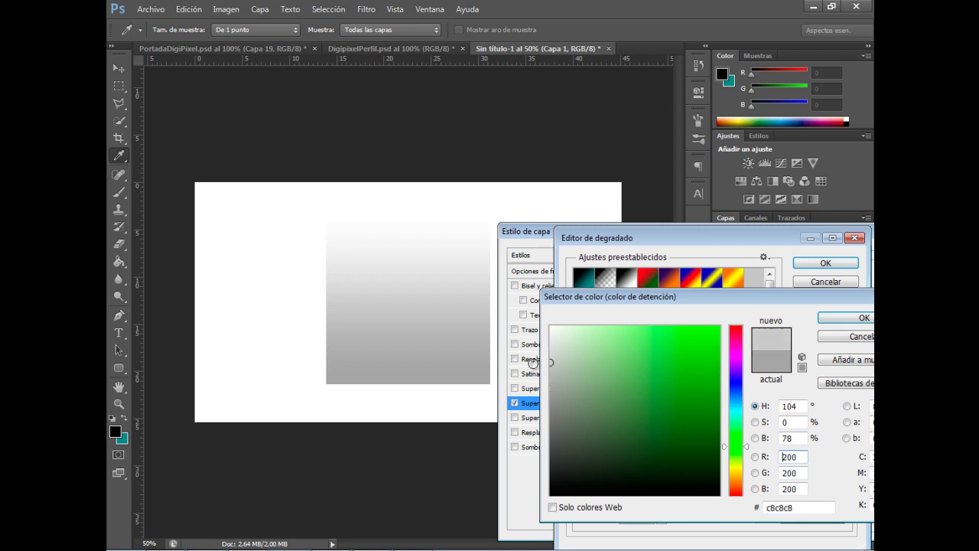
click(857, 319)
drag(596, 465, 609, 464)
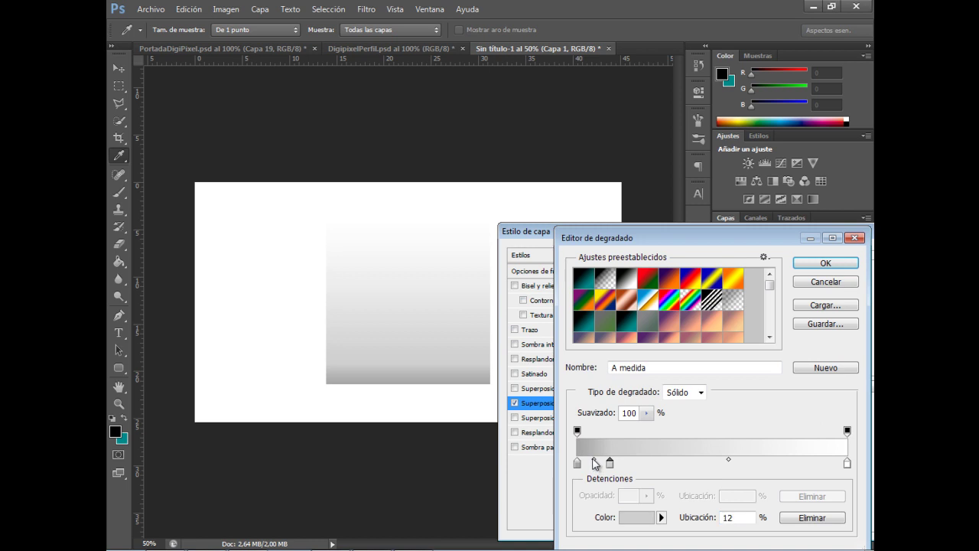
- Add further colour stops around 20–30% of the gradient
click(594, 459)
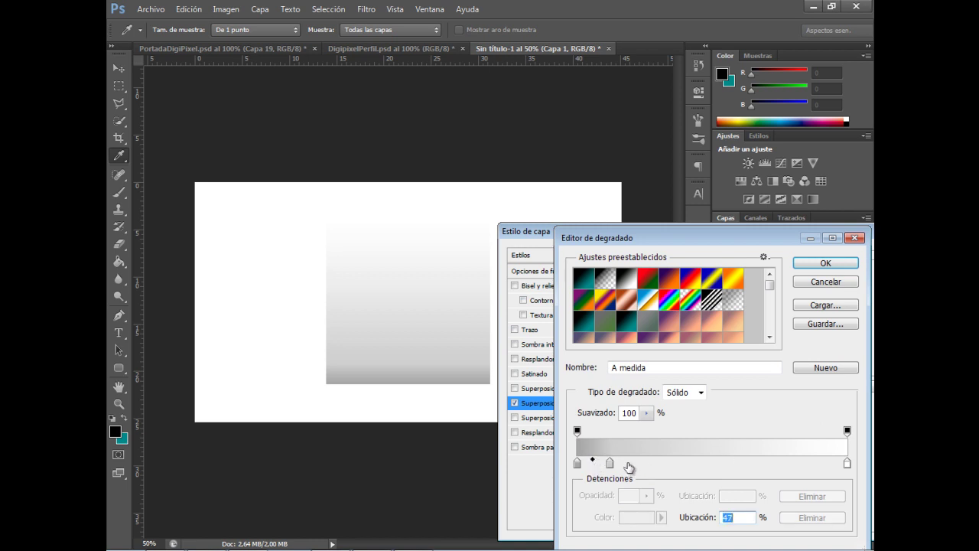
double_click(629, 463)
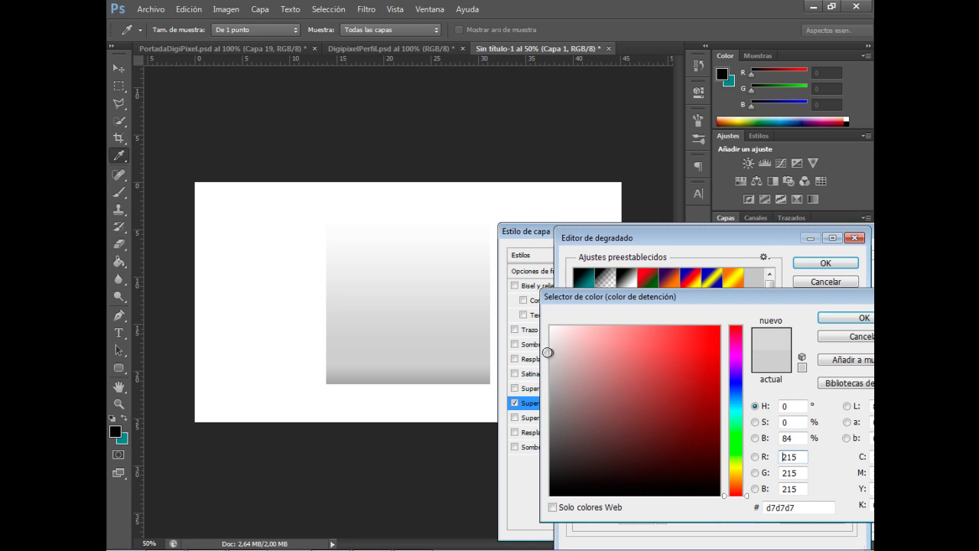
click(830, 317)
drag(630, 463, 636, 463)
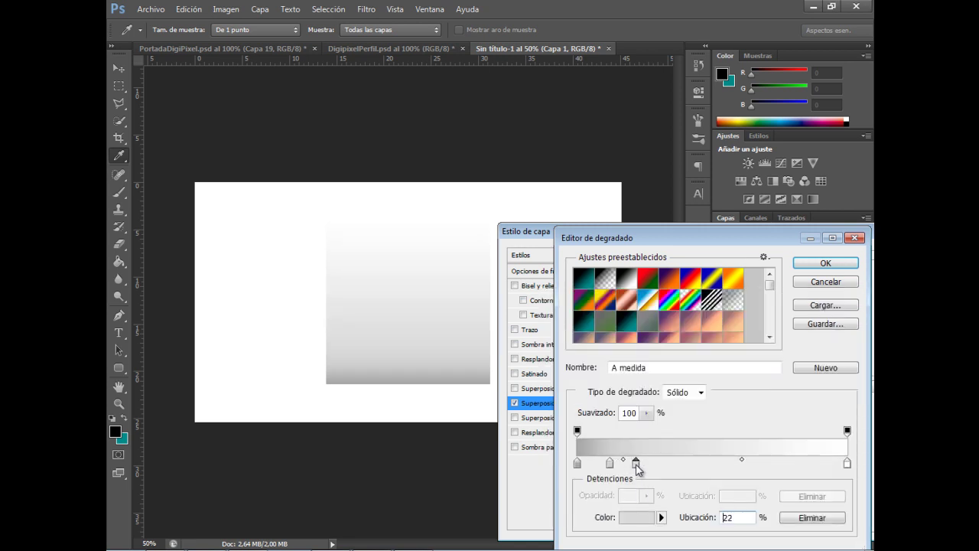
click(577, 463)
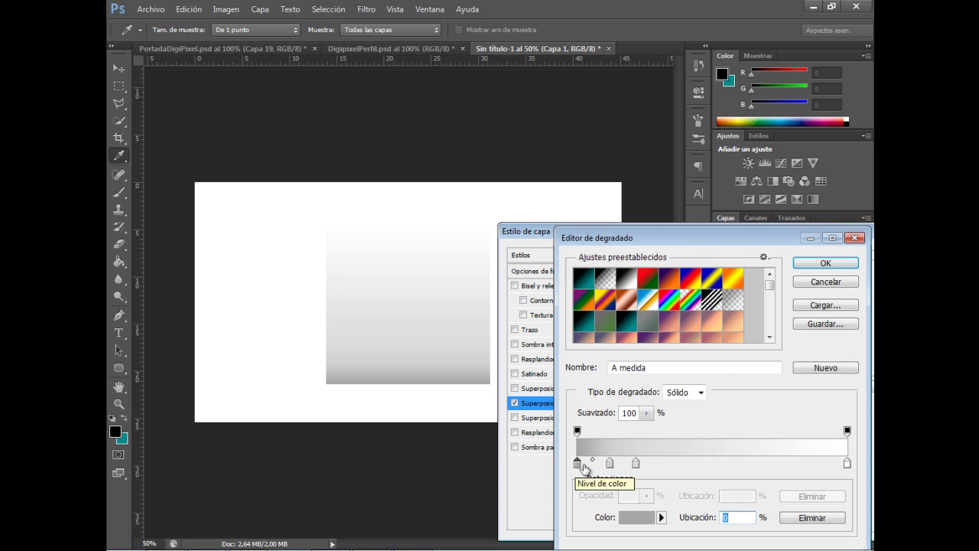
click(659, 463)
drag(636, 463, 631, 463)
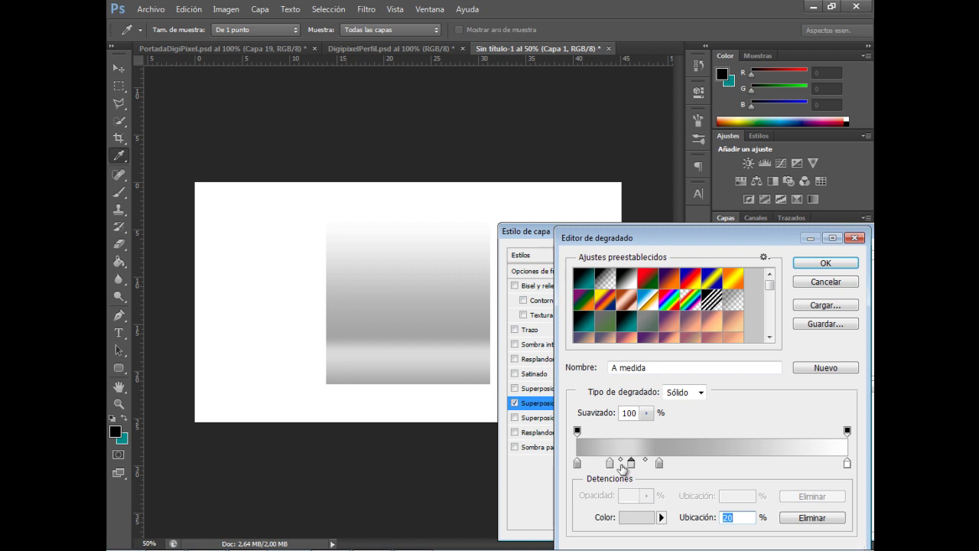
click(610, 463)
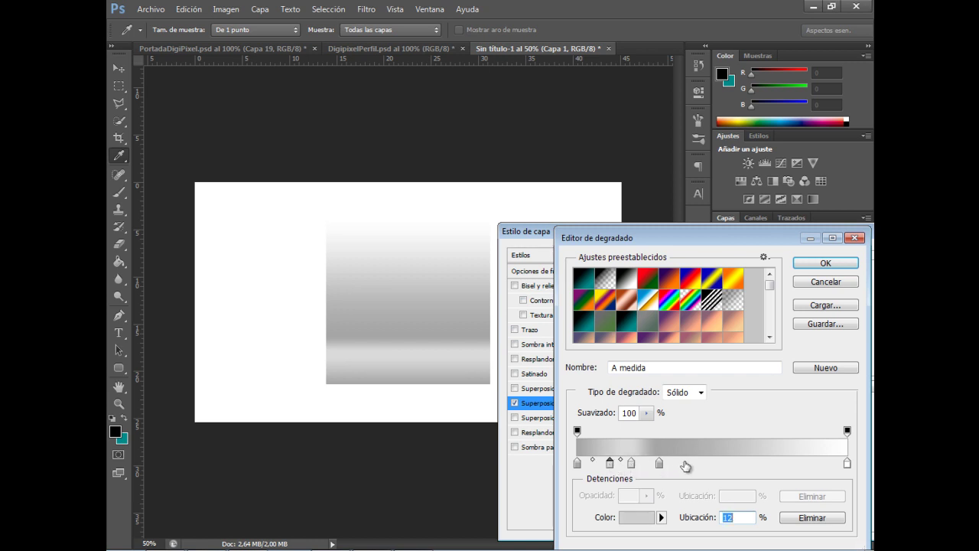
- Add a light grey d7d7d7 stop at 40%
double_click(685, 464)
drag(554, 360, 549, 353)
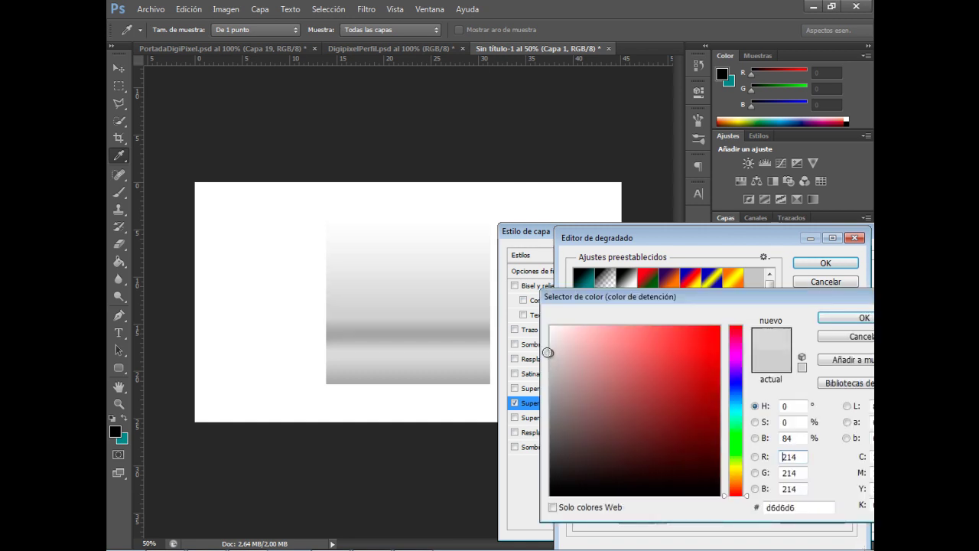
click(838, 317)
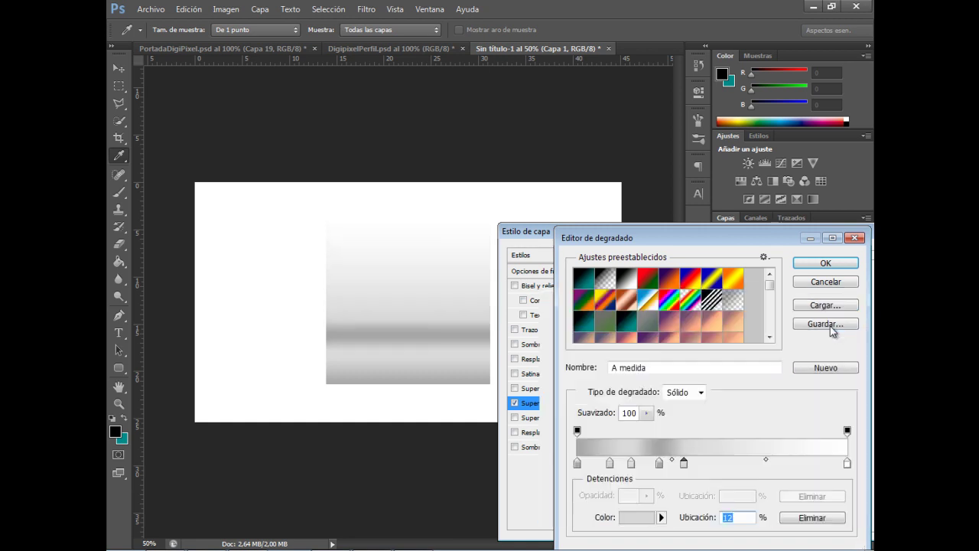
drag(684, 464, 687, 465)
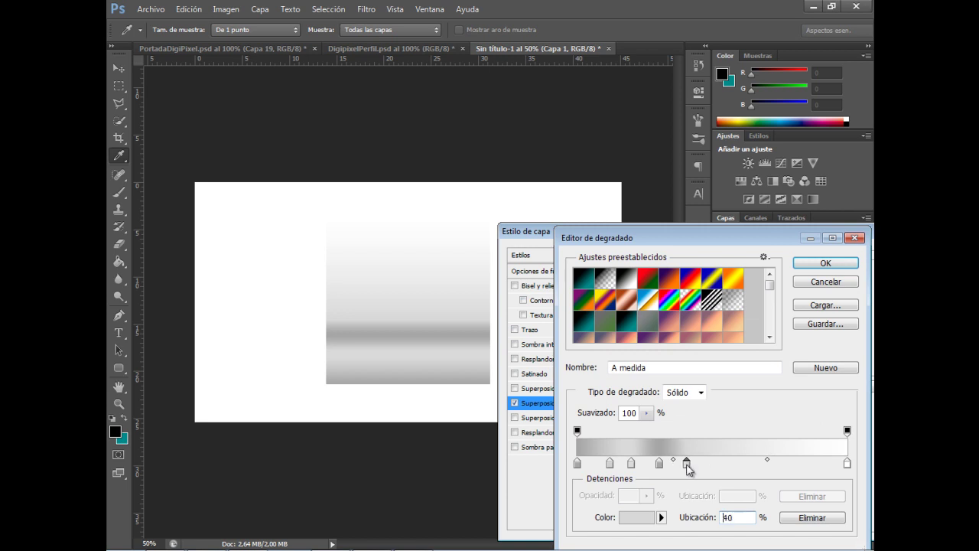
double_click(687, 463)
double_click(798, 507)
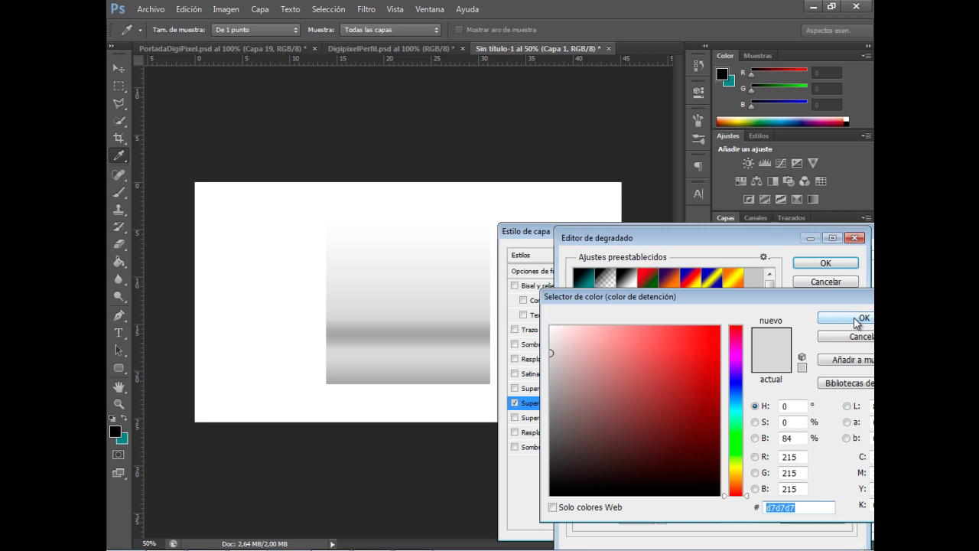
click(859, 318)
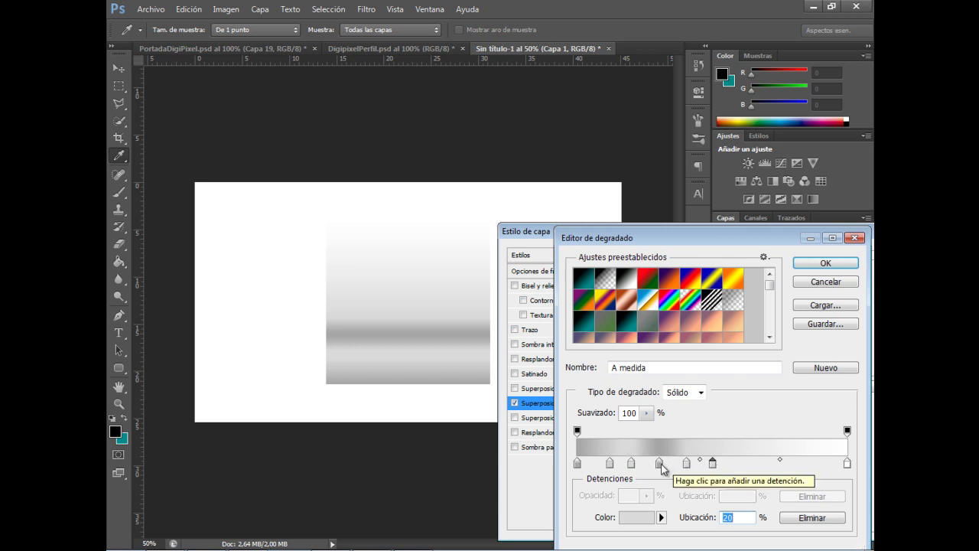
- Add several more colour stops along the right half of the gradient
click(735, 464)
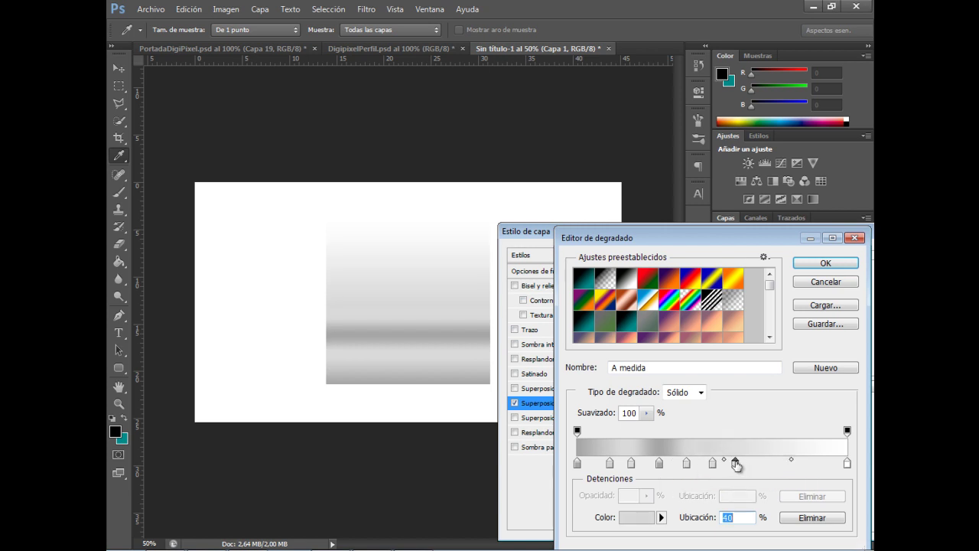
click(659, 463)
click(757, 463)
click(777, 465)
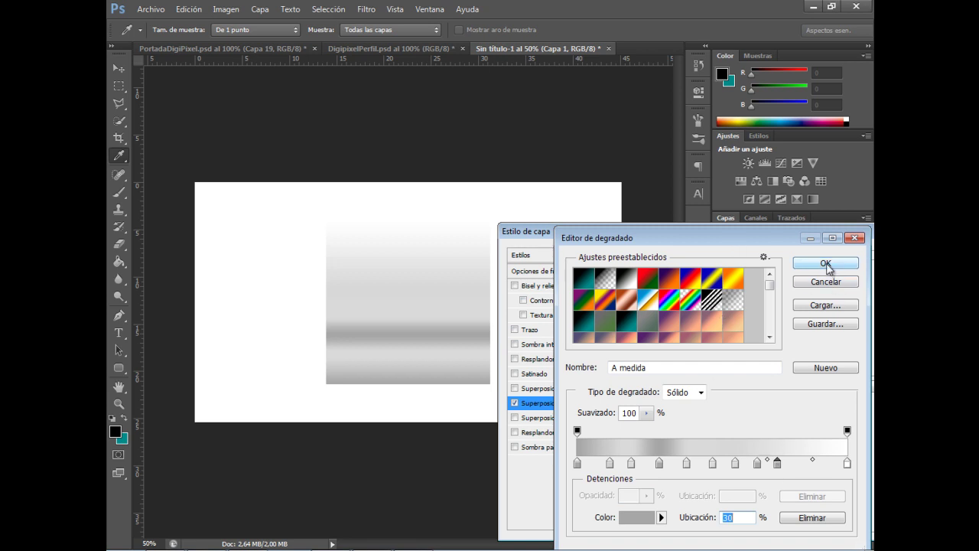
drag(734, 238, 716, 233)
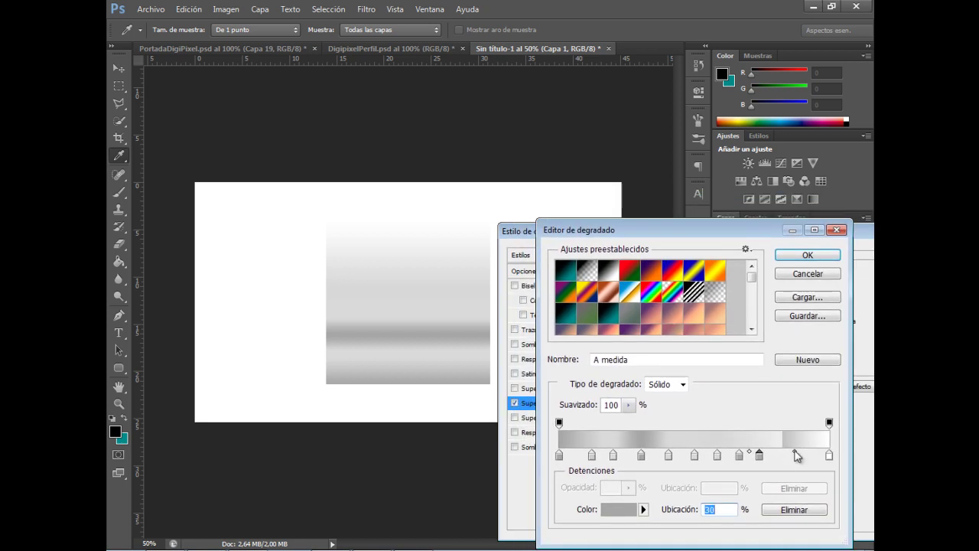
- Add a light grey stop near the right end and accept the metallic gradient
drag(795, 456, 789, 457)
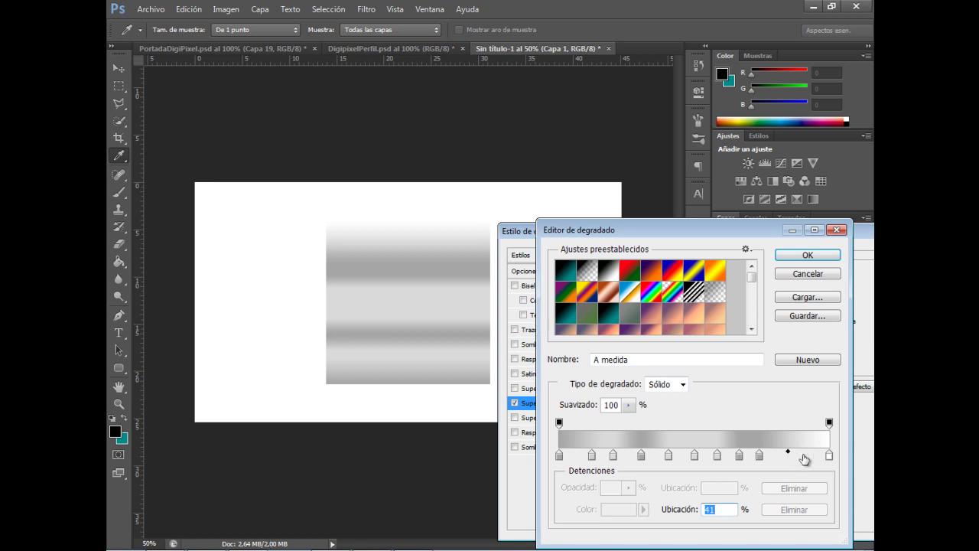
double_click(804, 457)
click(550, 375)
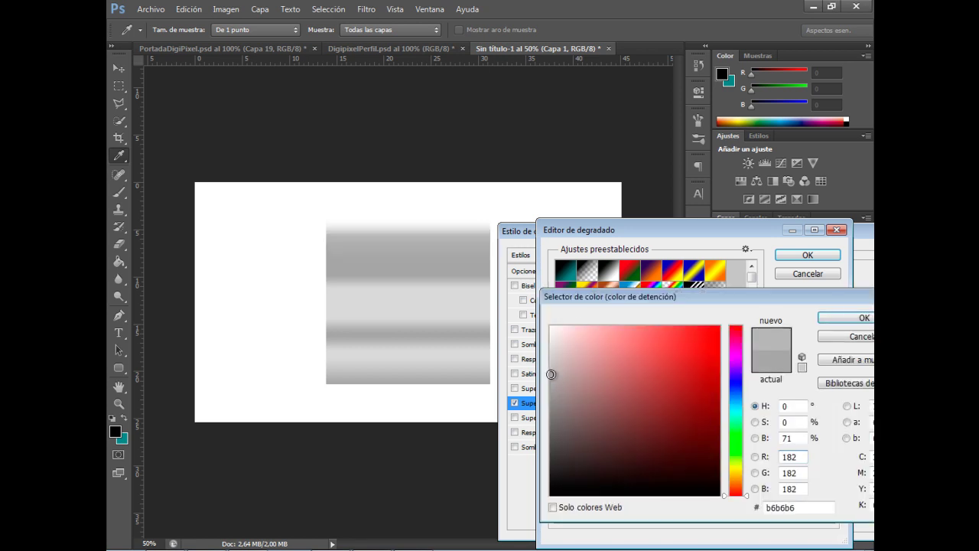
drag(550, 375, 551, 365)
click(854, 319)
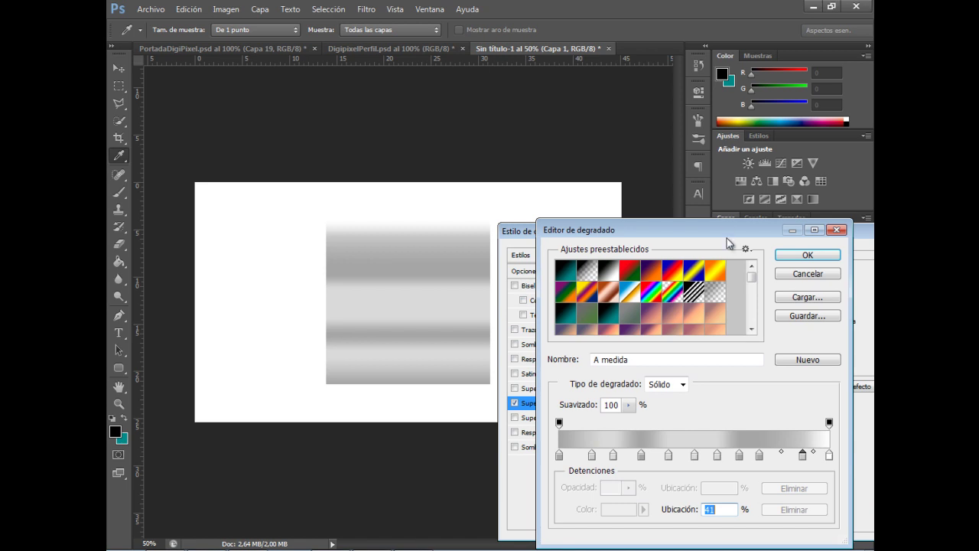
drag(724, 227, 731, 220)
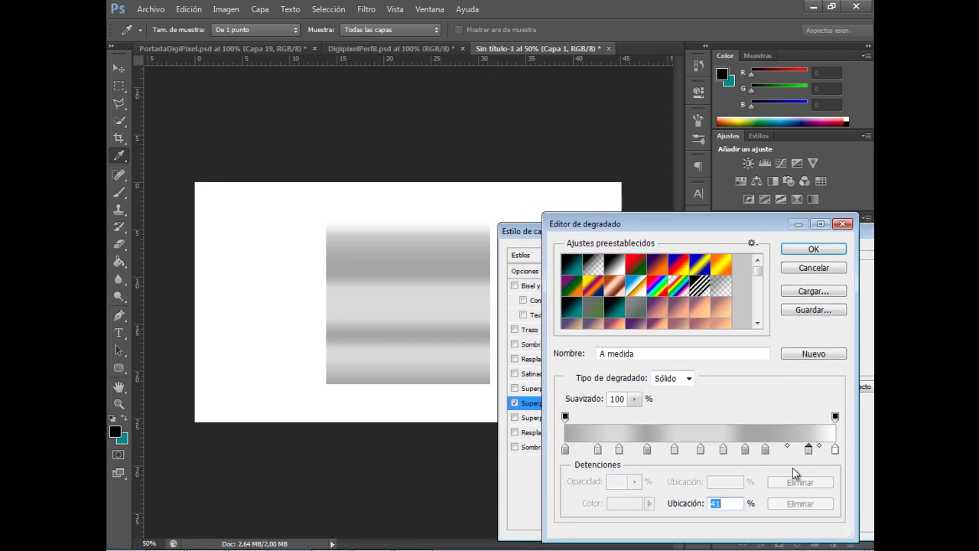
click(813, 249)
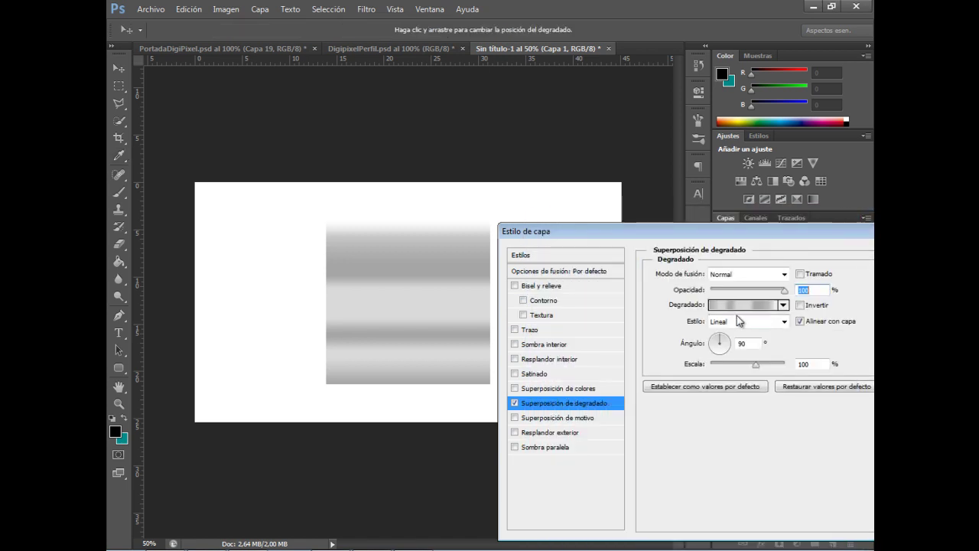
- Switch the gradient overlay to Angle style and review the gradient in the editor
click(784, 325)
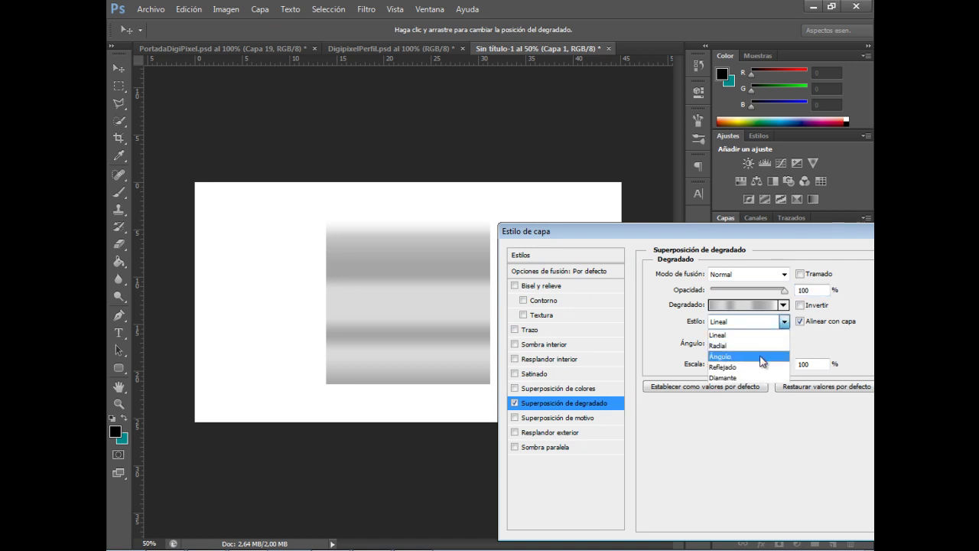
click(760, 354)
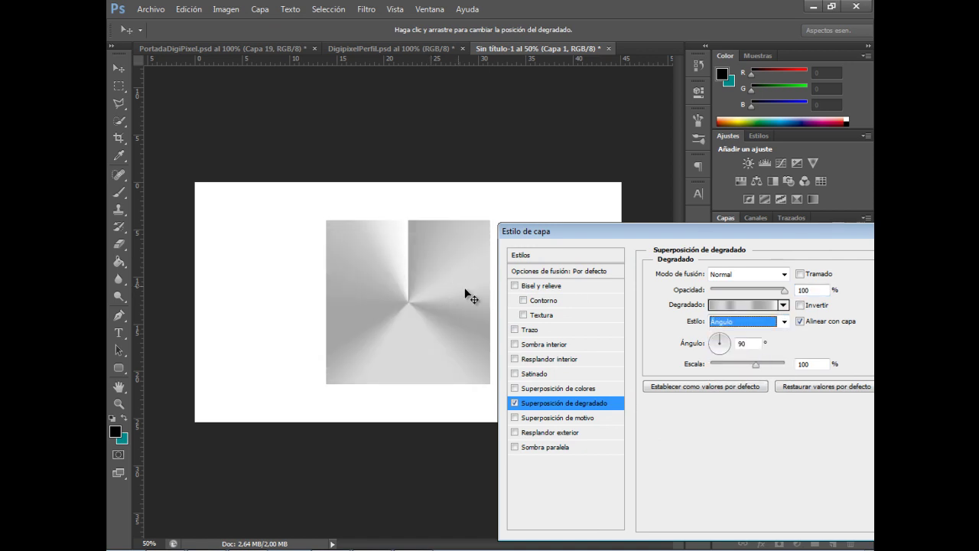
click(514, 403)
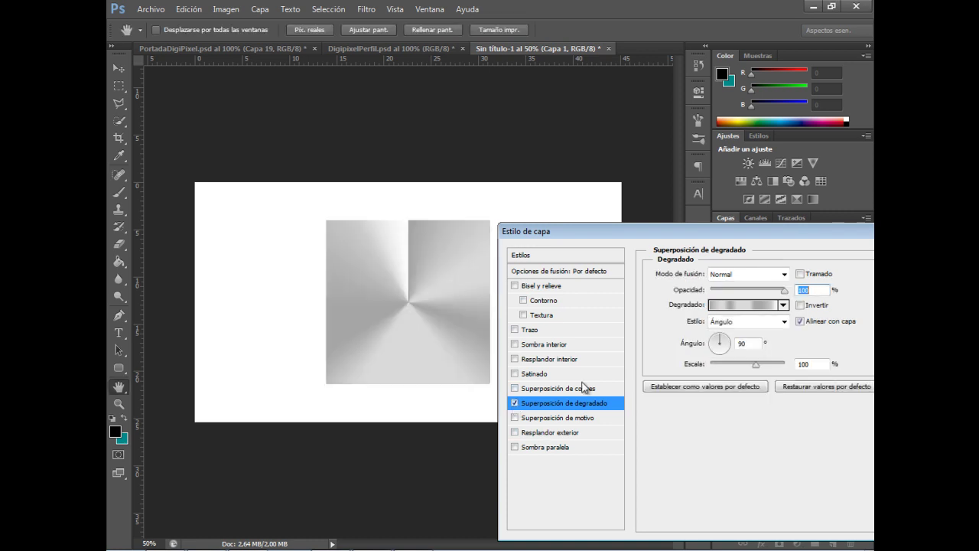
click(783, 304)
click(757, 304)
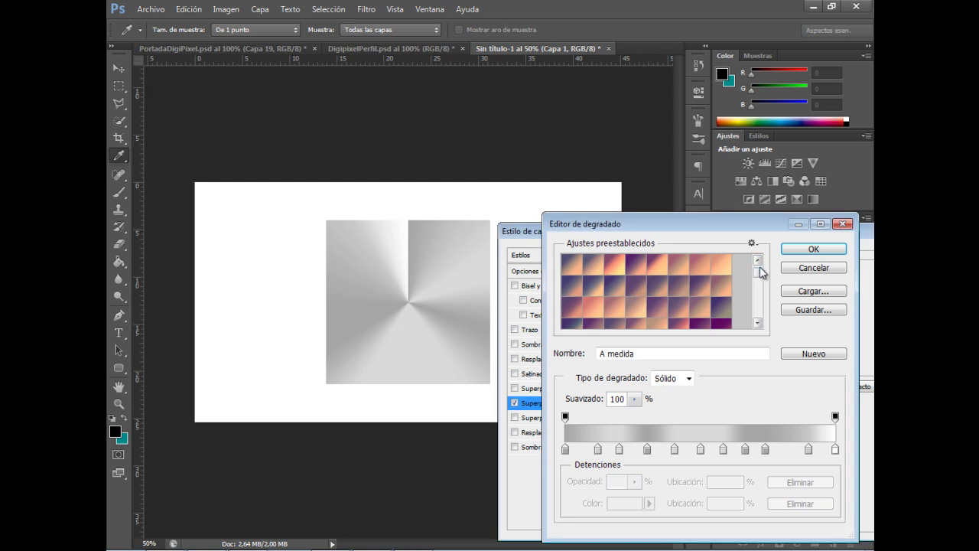
drag(761, 273, 757, 264)
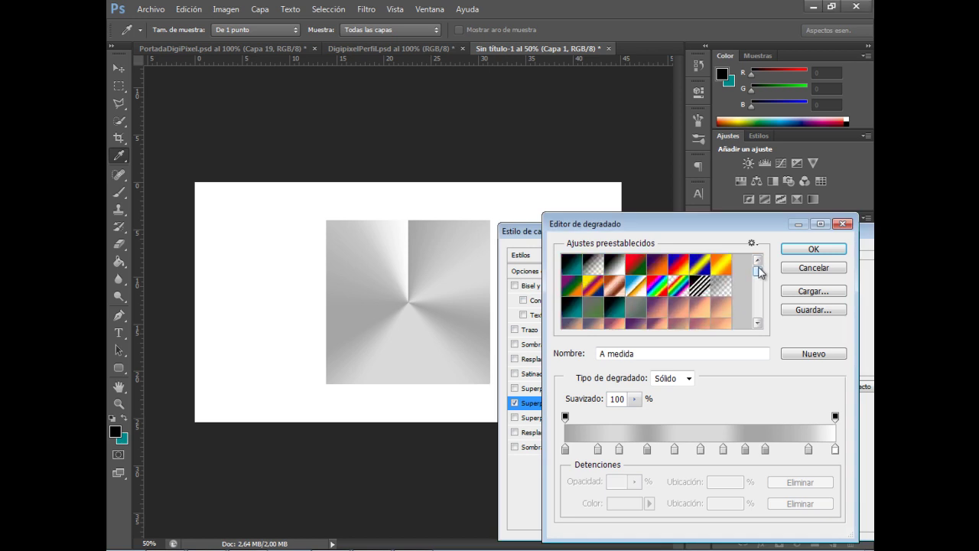
click(810, 250)
drag(737, 230, 711, 225)
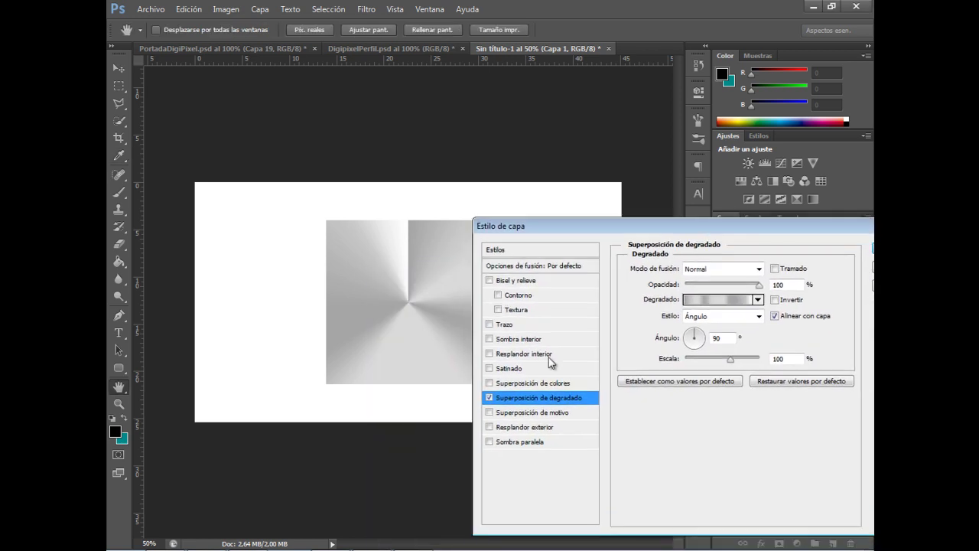
- Try a drop shadow on the square, remove it, and return to Gradient Overlay
click(489, 442)
click(527, 442)
drag(607, 222, 664, 206)
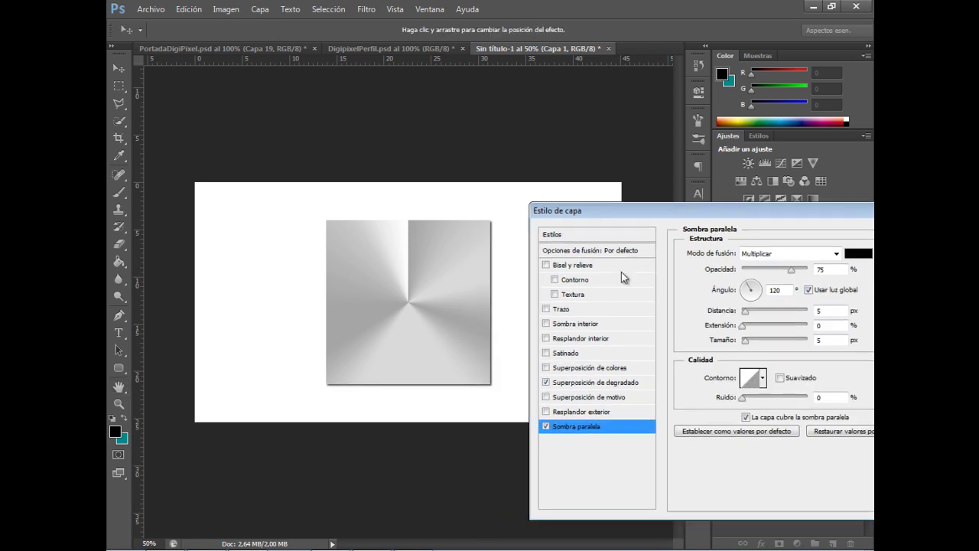
click(546, 426)
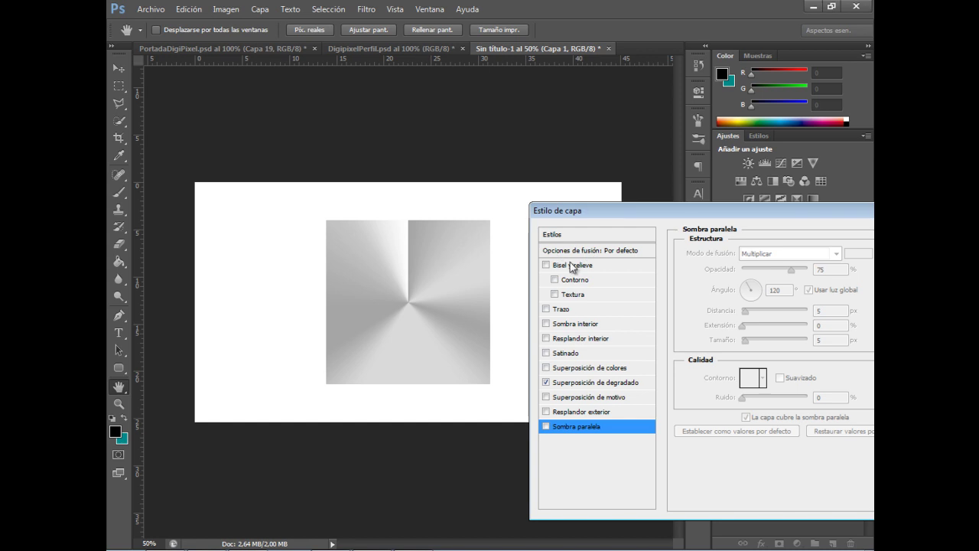
click(595, 383)
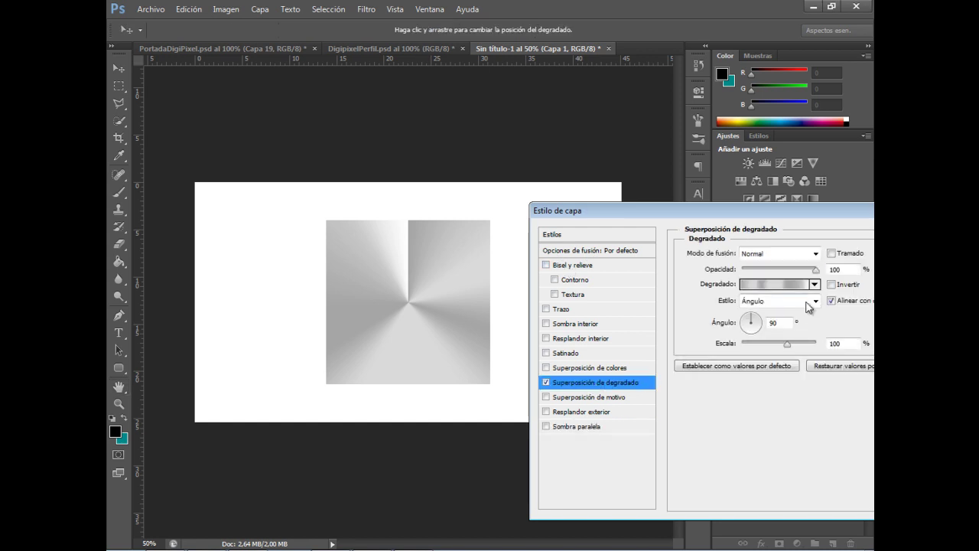
- Discard the layer style changes and delete the square's layer Capa 1
drag(627, 212, 365, 290)
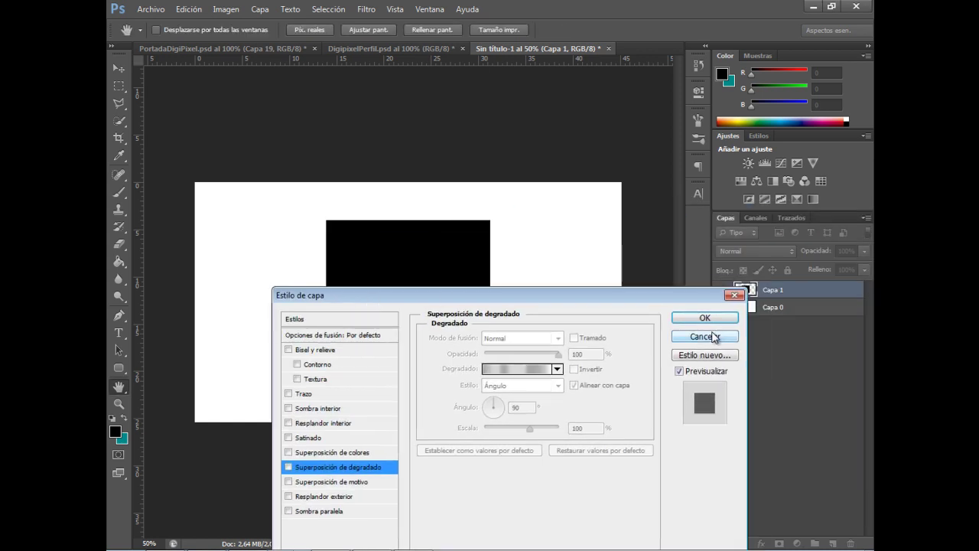
click(701, 339)
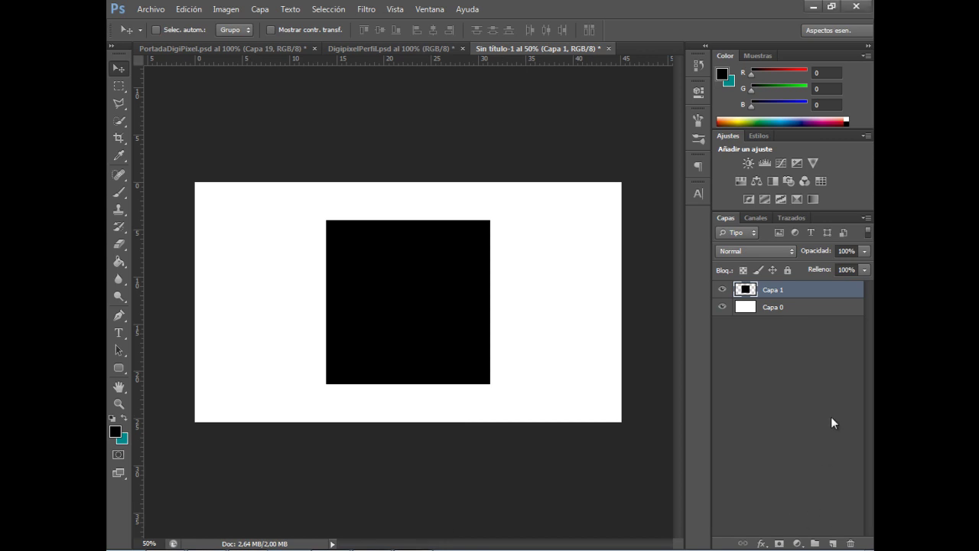
click(851, 543)
click(455, 215)
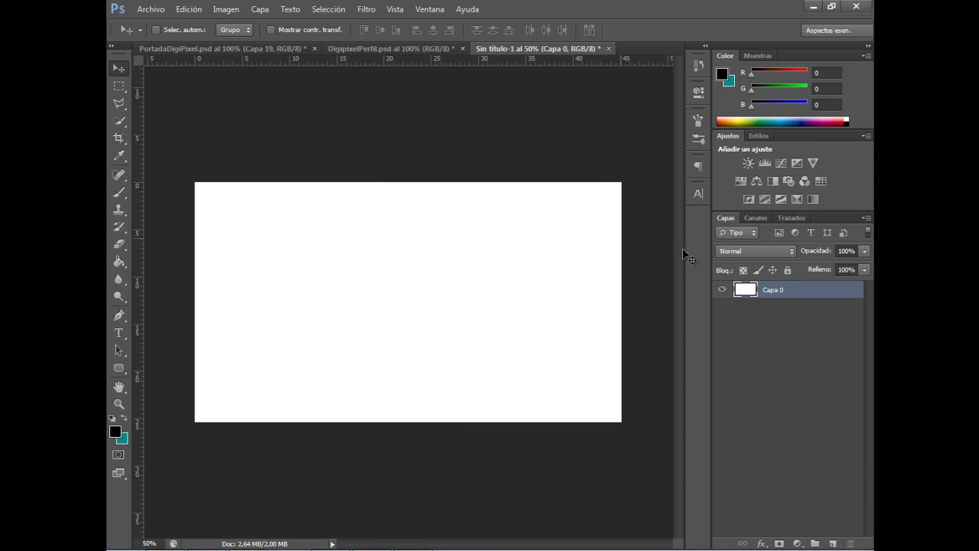
- Show the guides, fill the background dark grey 282828, and add an empty layer
key(ctrl+semicolon)
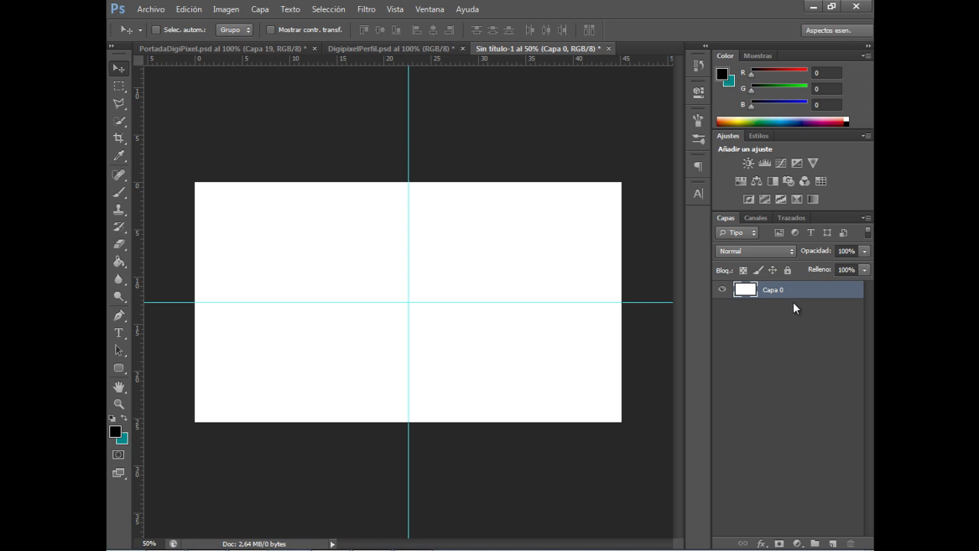
key(g)
click(116, 432)
click(321, 442)
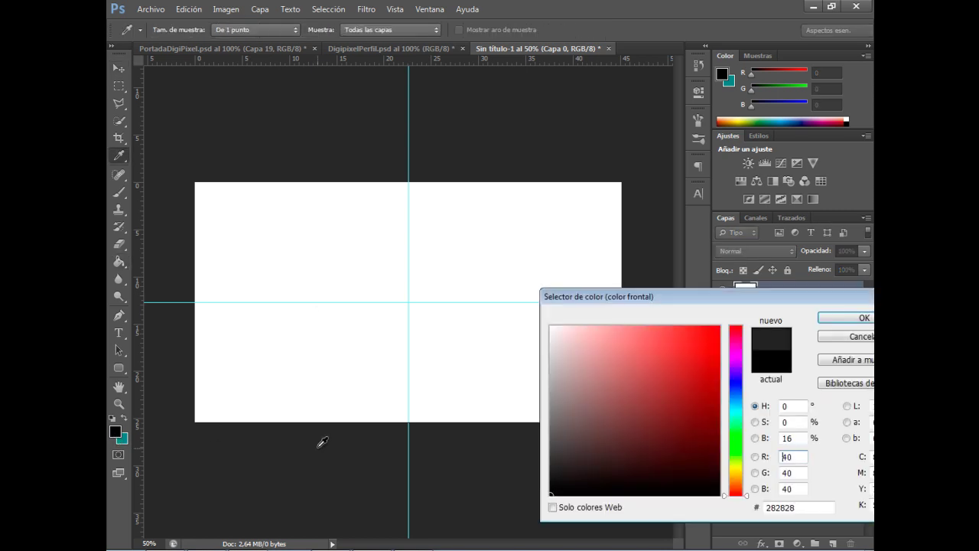
click(826, 321)
click(291, 201)
click(121, 65)
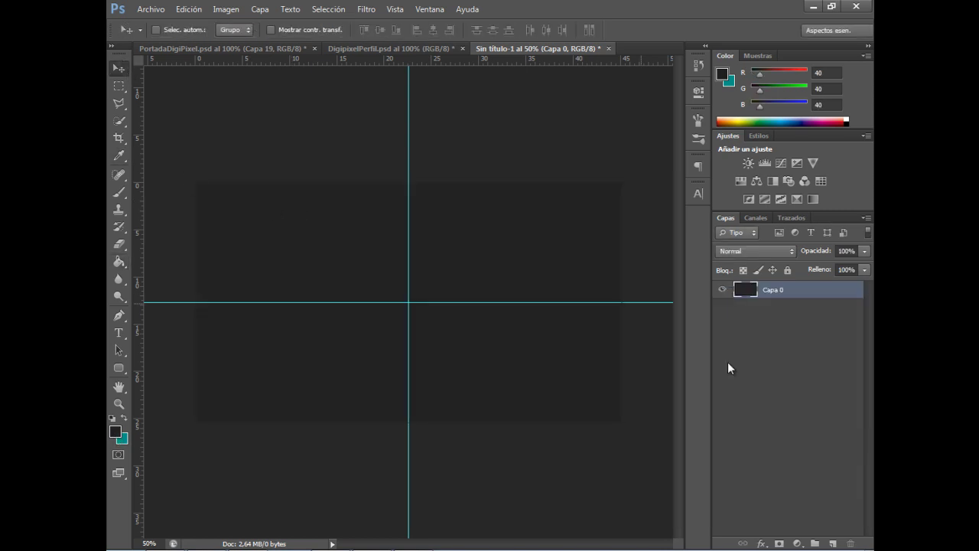
click(833, 542)
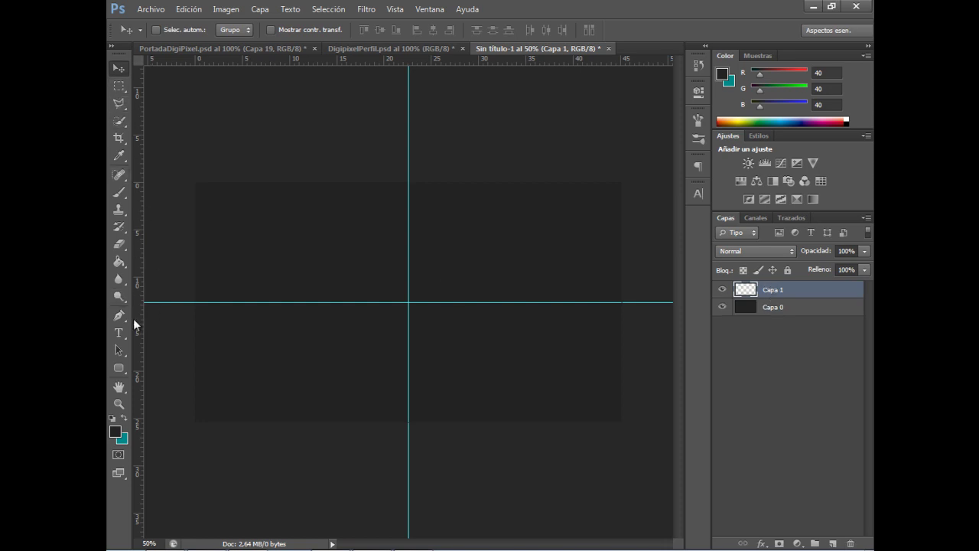
- Set up the Ellipse shape tool with a white stroke and no fill
click(118, 369)
right_click(117, 368)
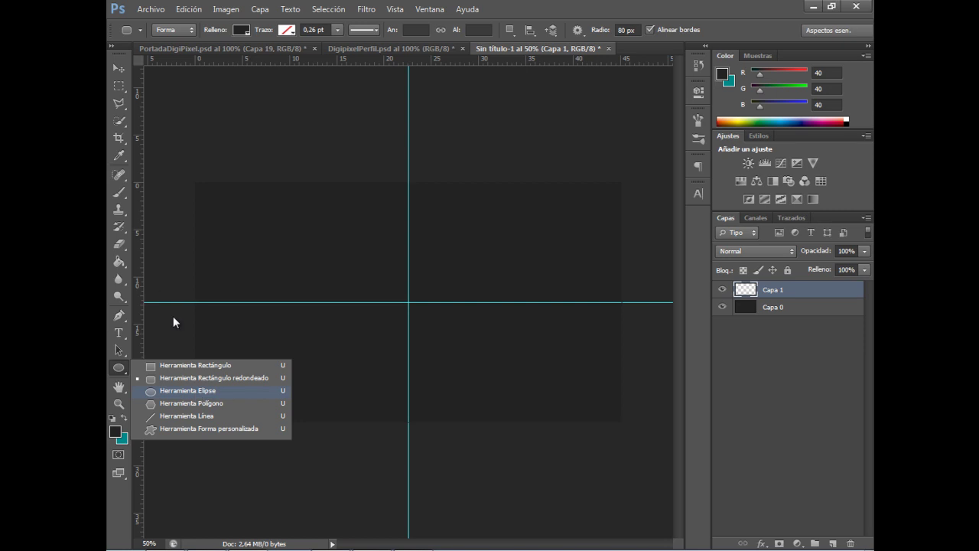
click(183, 390)
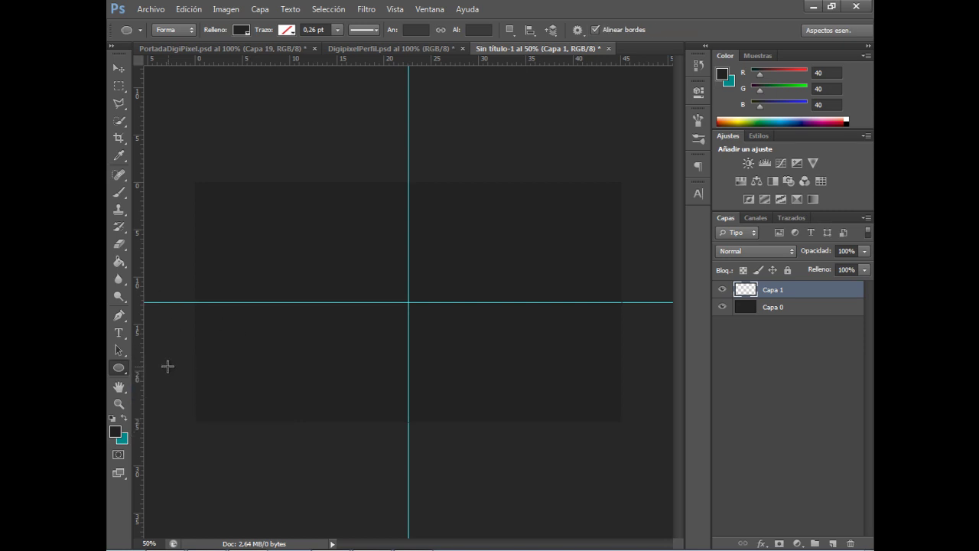
click(290, 36)
click(221, 94)
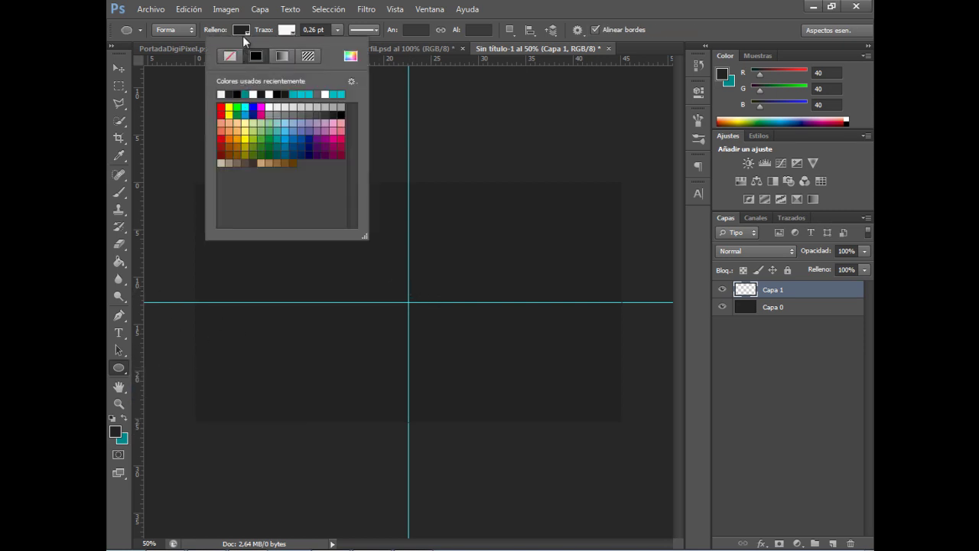
click(242, 35)
click(184, 56)
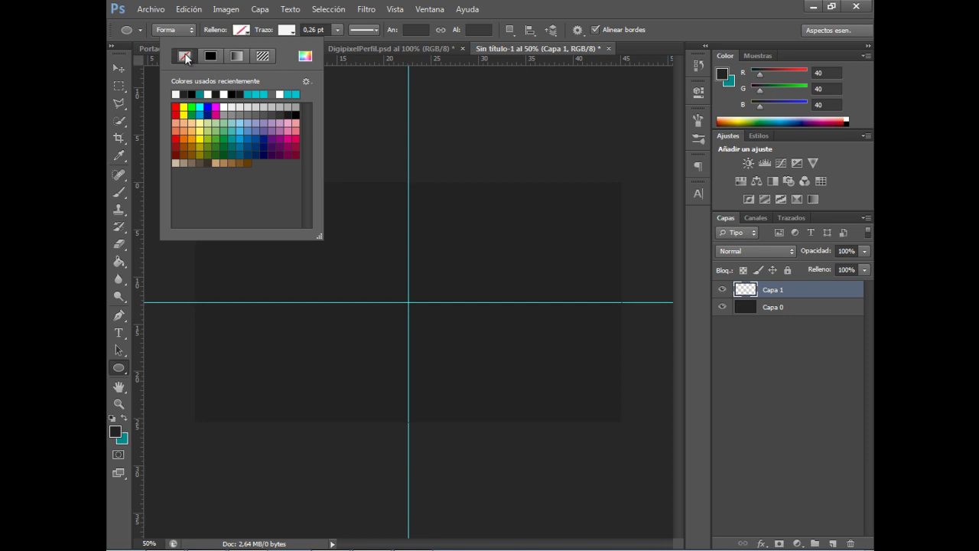
click(289, 31)
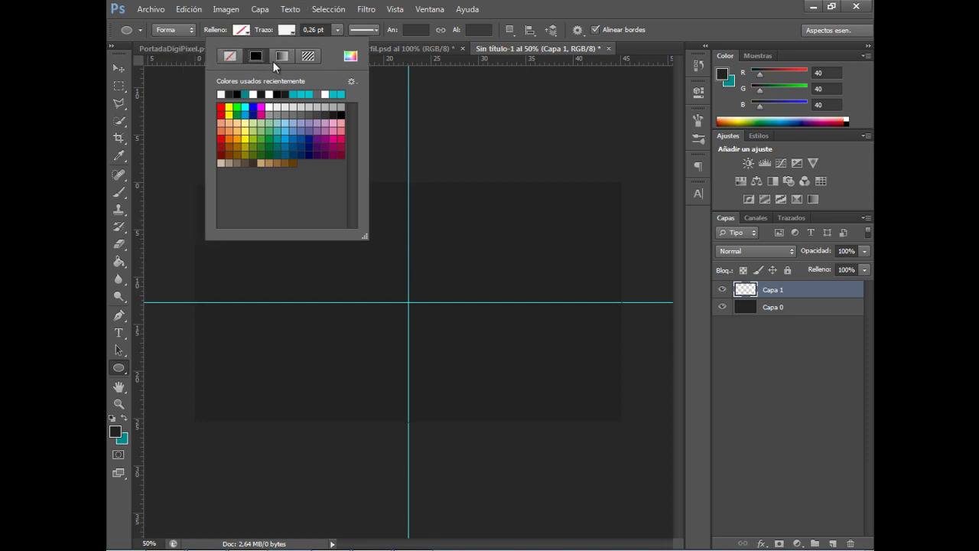
click(270, 94)
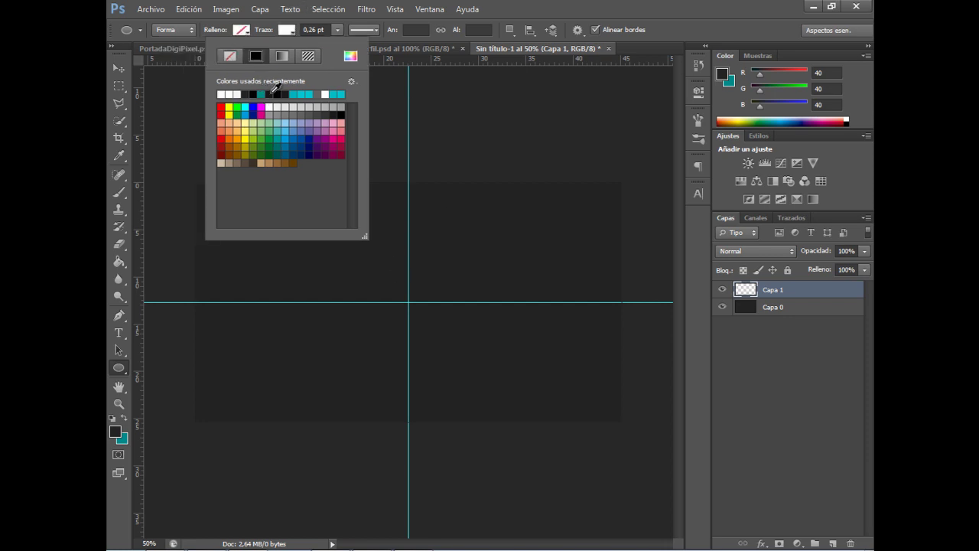
click(833, 303)
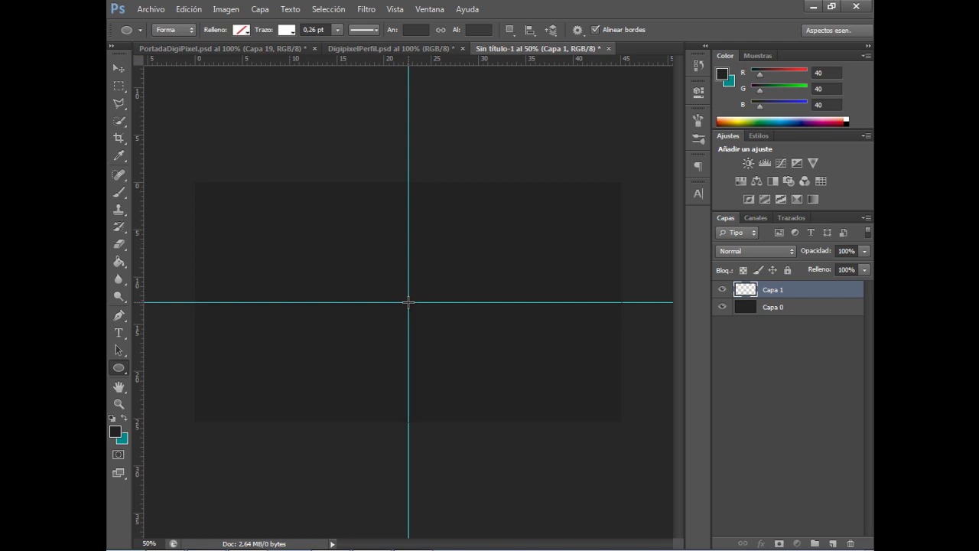
- Draw a circle centred on the guide crossing and thicken its white stroke to about 98 pt
drag(408, 302, 519, 407)
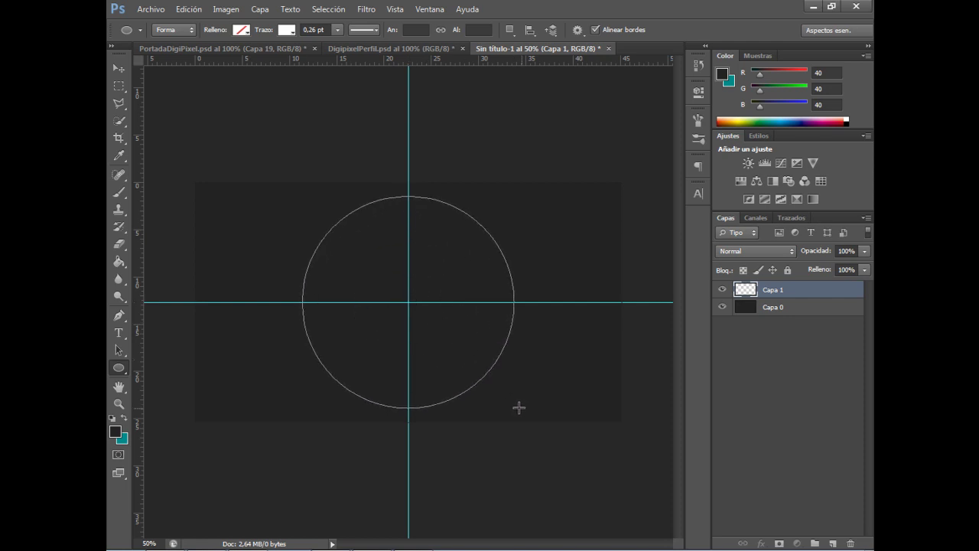
click(338, 31)
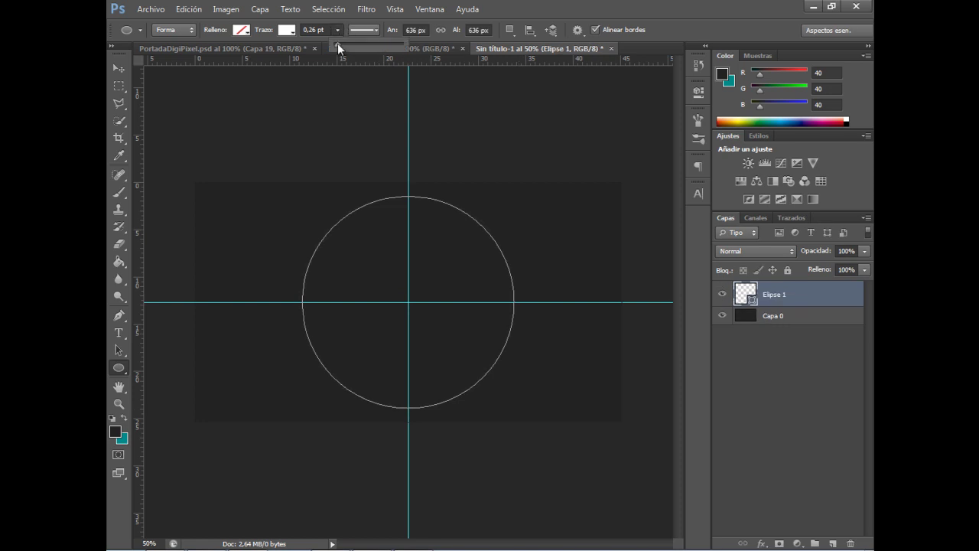
click(328, 30)
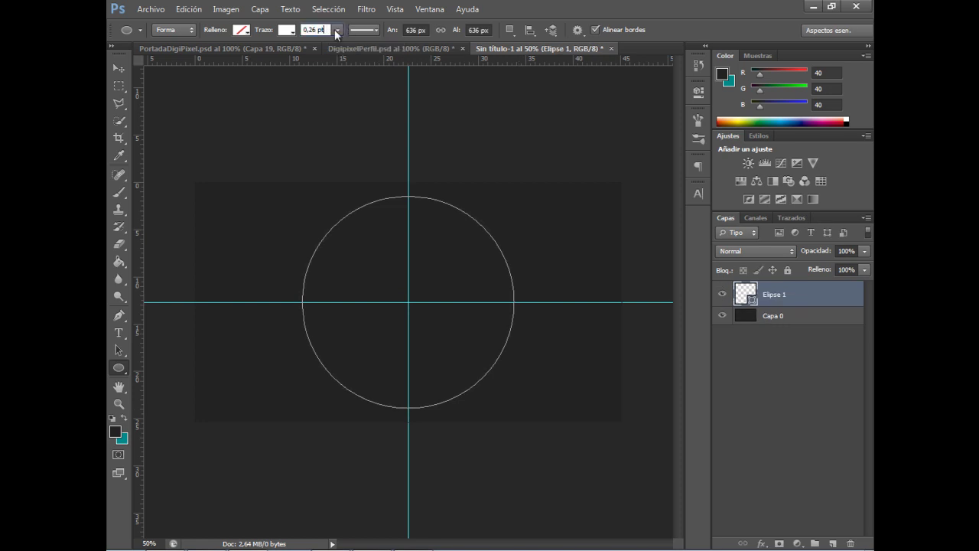
click(337, 30)
drag(345, 43, 389, 44)
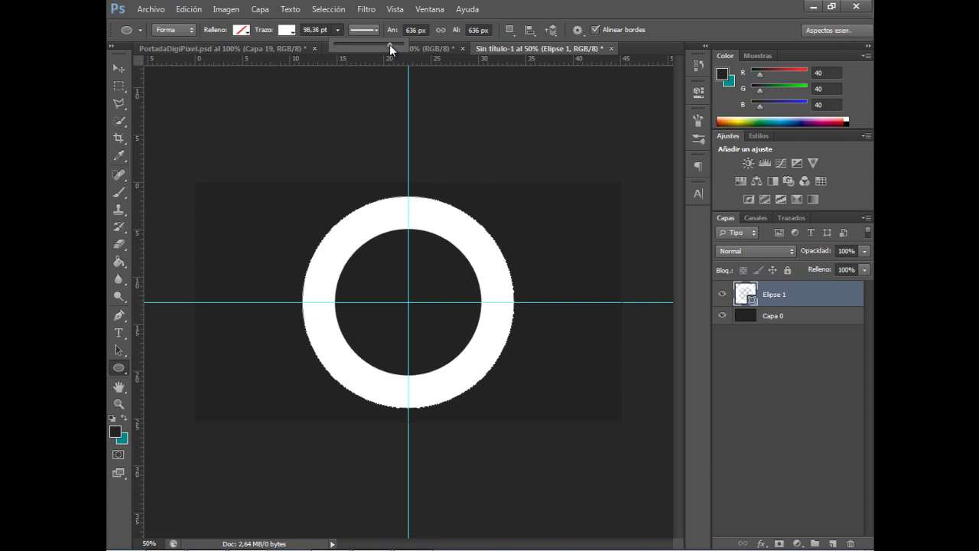
- Marquee a horizontal strip along the ring's top edge
click(118, 71)
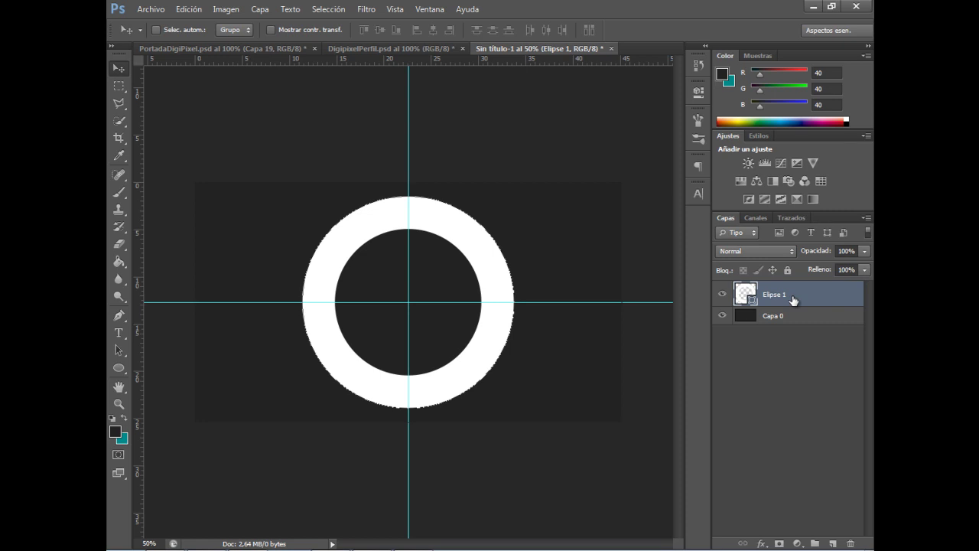
key(ctrl+plus)
key(ctrl+plus)
key(ctrl+minus)
key(ctrl+minus)
key(ctrl+plus)
key(ctrl+plus)
key(ctrl+minus)
key(ctrl+minus)
key(m)
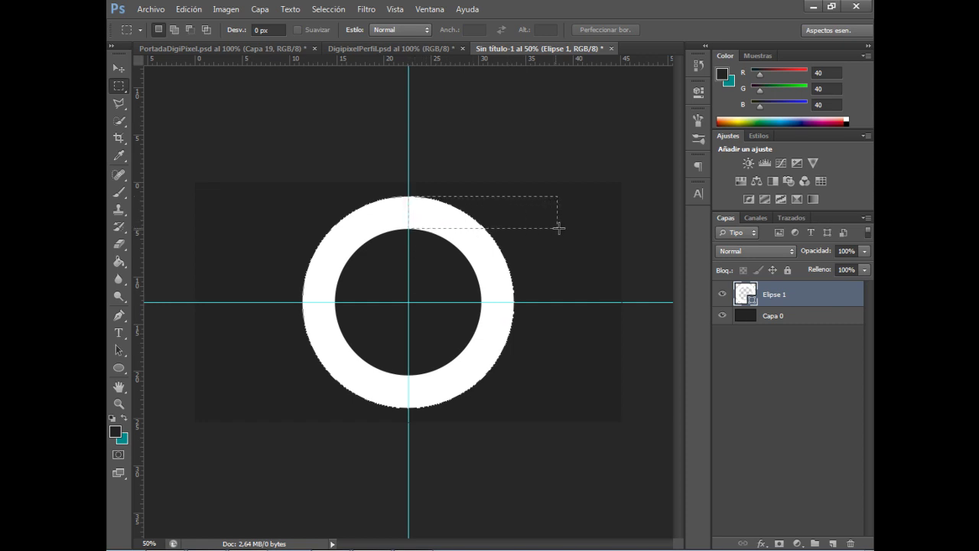
drag(576, 229, 576, 229)
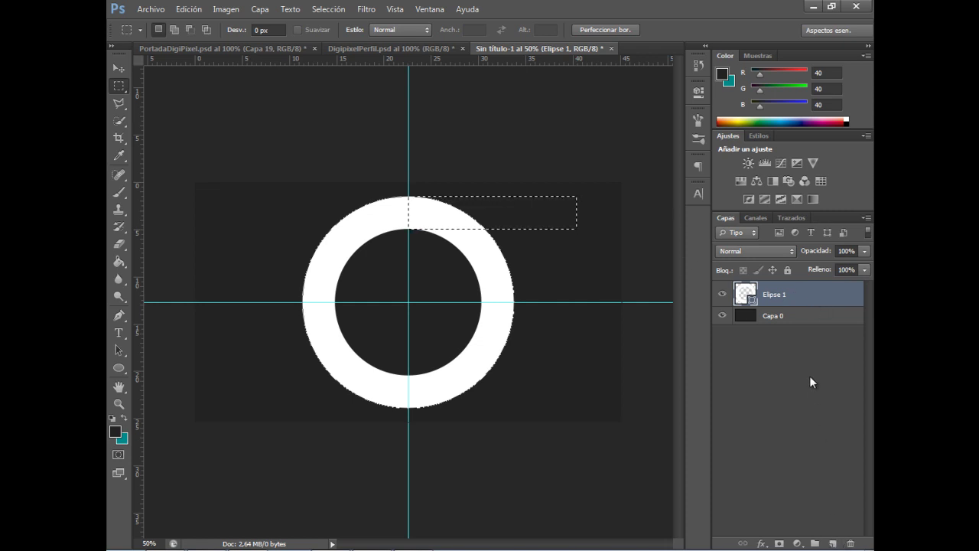
- Fill the strip white on a new layer and deselect it
click(834, 543)
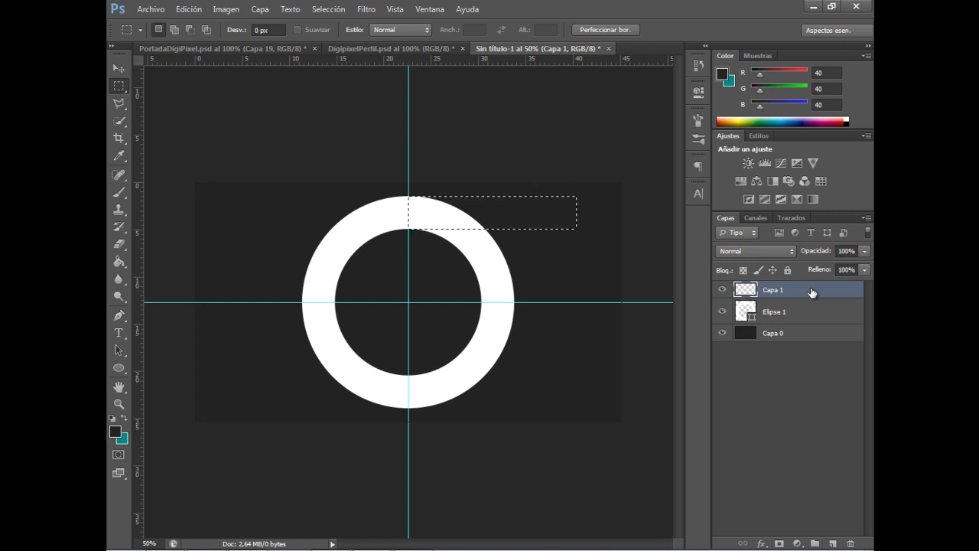
key(g)
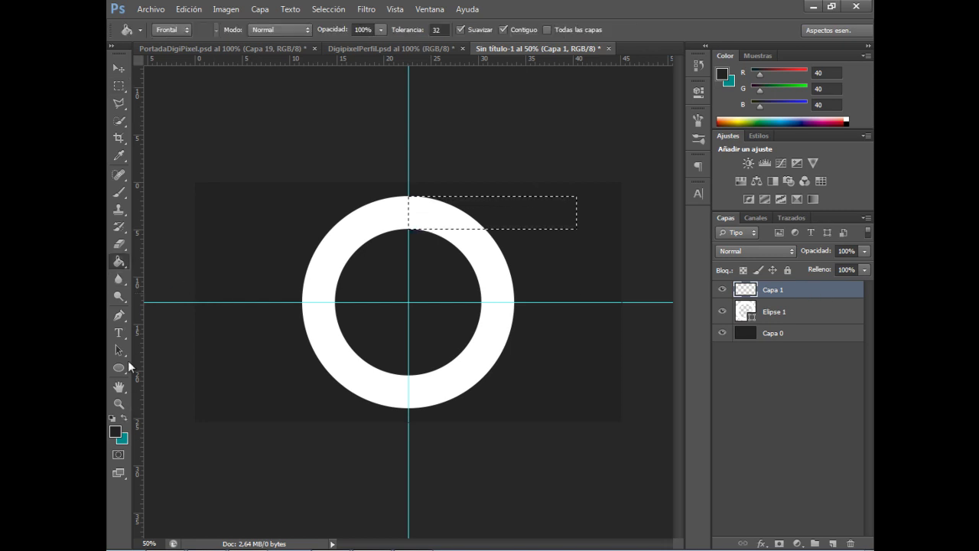
click(117, 433)
drag(606, 340, 507, 312)
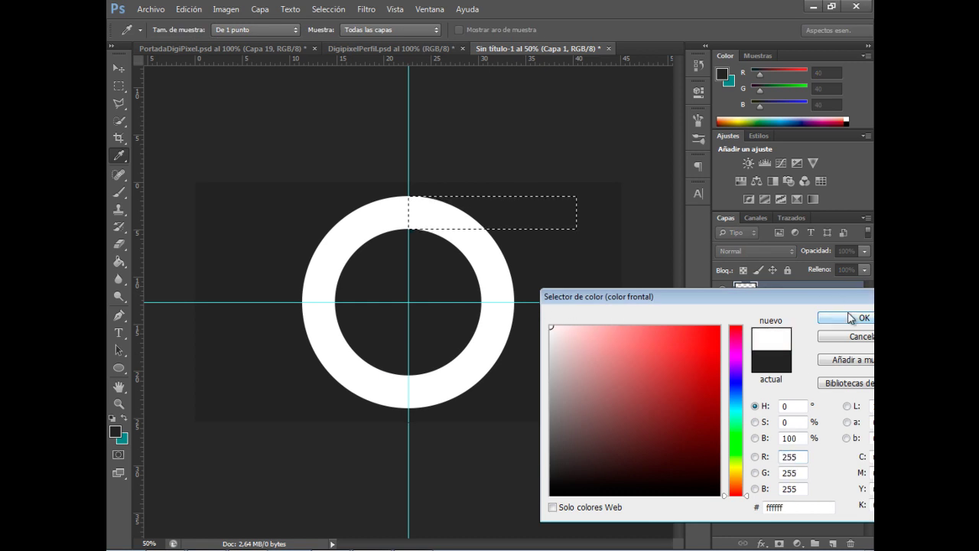
click(821, 316)
click(553, 224)
click(119, 69)
key(ctrl+d)
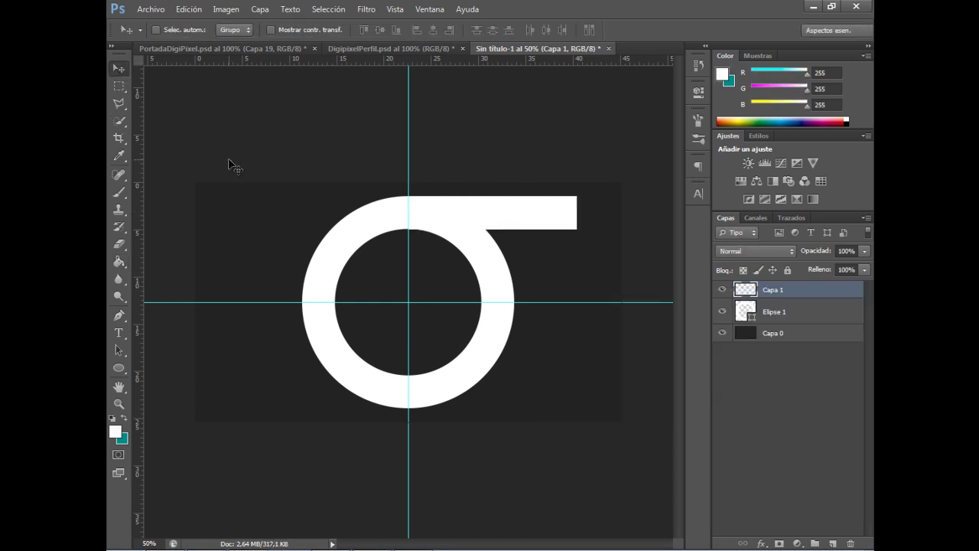
- Move the white bar across the ring's middle and duplicate it slightly lower
mouse_move(498, 219)
mouse_down()
mouse_move(394, 296)
mouse_move(426, 299)
mouse_move(424, 281)
mouse_up()
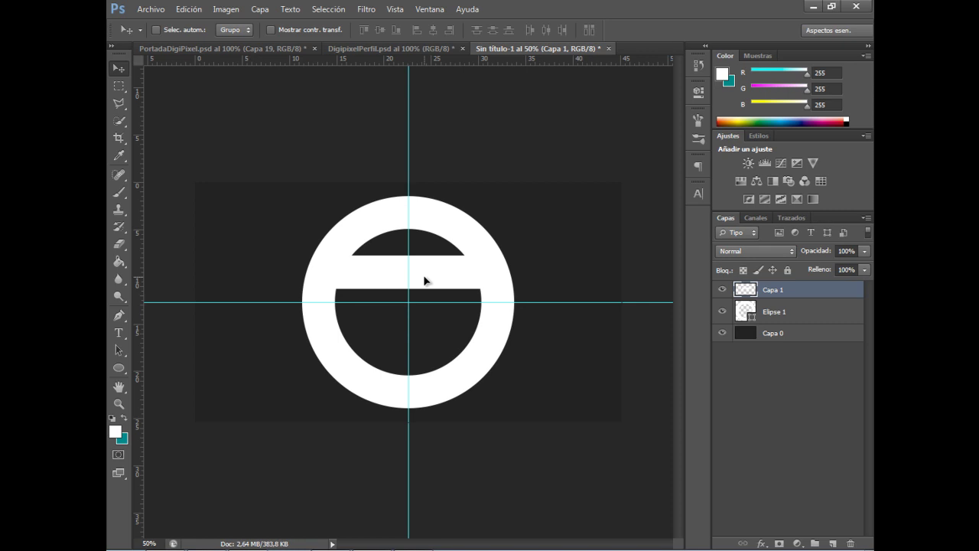
alt+click(451, 285)
key(shift+Down)
key(shift+Down)
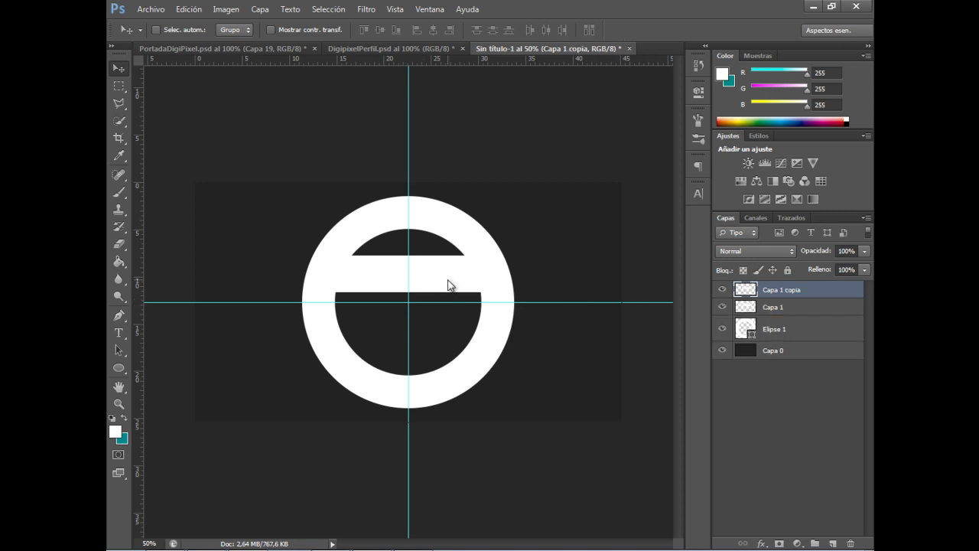
key(shift+Down)
key(shift+Down)
key(shift+Down)
key(shift+Down)
key(shift+Down)
key(shift+Down)
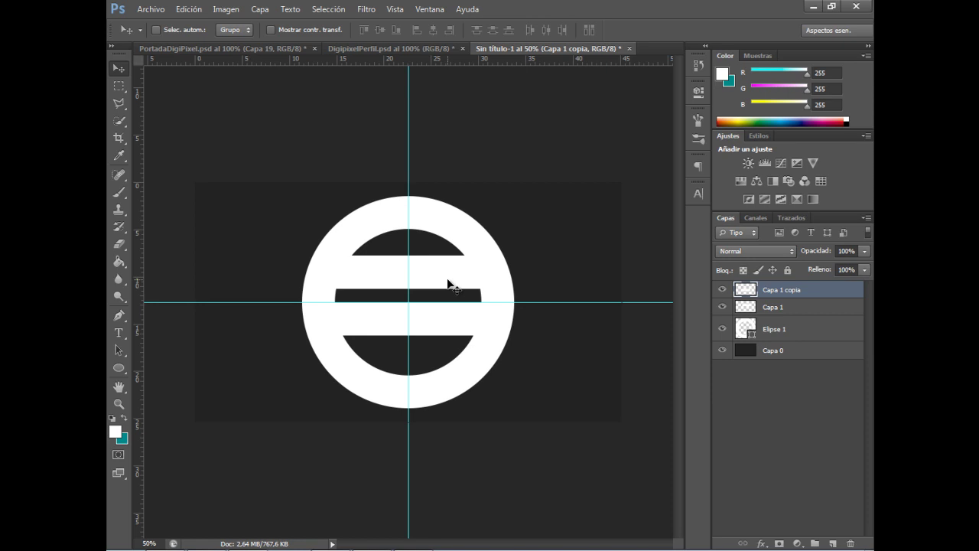
key(shift+Up)
key(shift+Down)
key(shift+Down)
key(shift+Down)
key(shift+Down)
key(shift+Down)
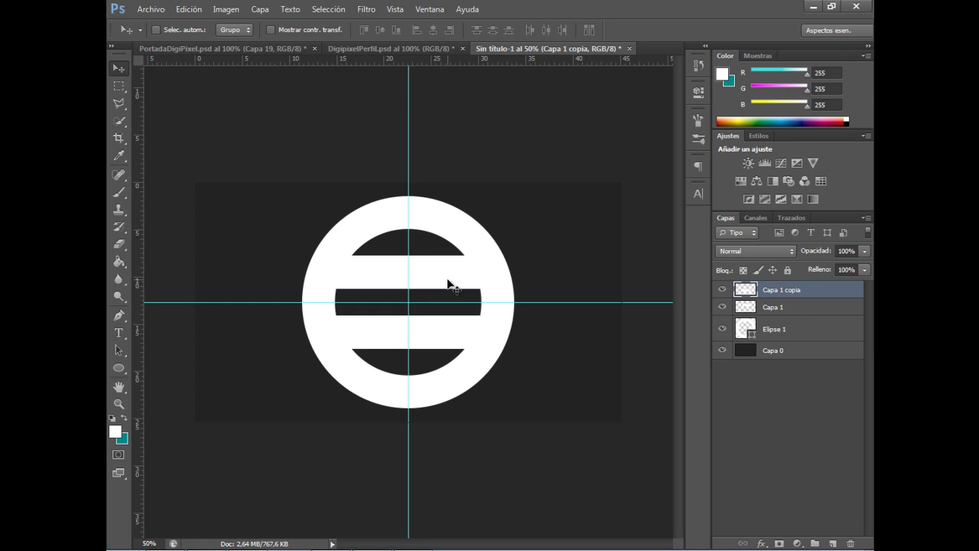
key(ctrl+minus)
key(ctrl+minus)
key(ctrl+minus)
key(ctrl+plus)
key(ctrl+plus)
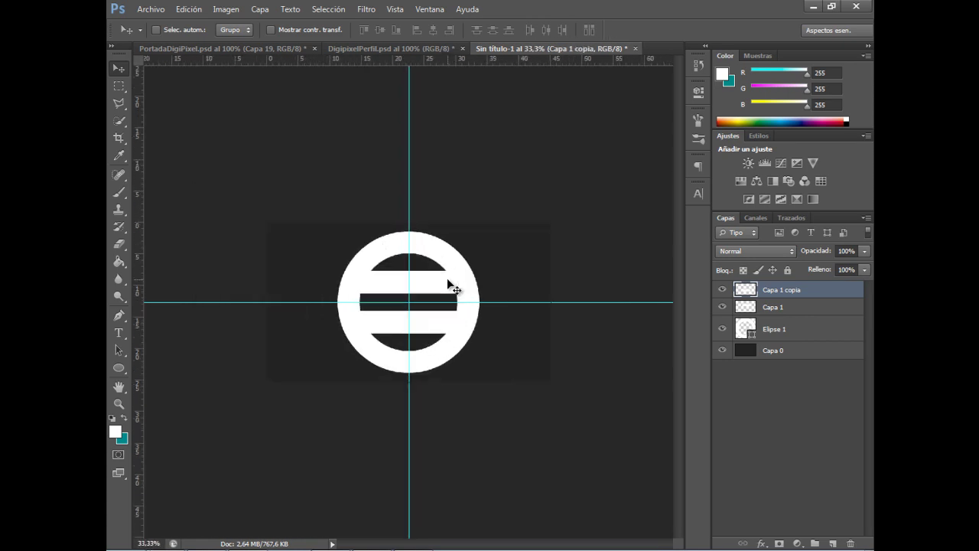
key(ctrl+plus)
key(ctrl+plus)
key(ctrl+minus)
- Rasterize the Elipse 1 ring layer
key(ctrl+h)
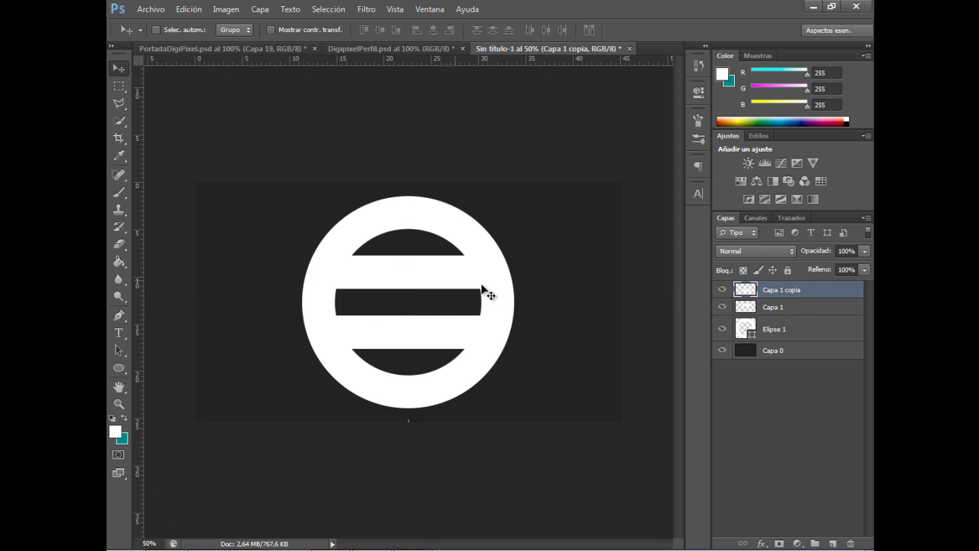
click(788, 329)
click(722, 329)
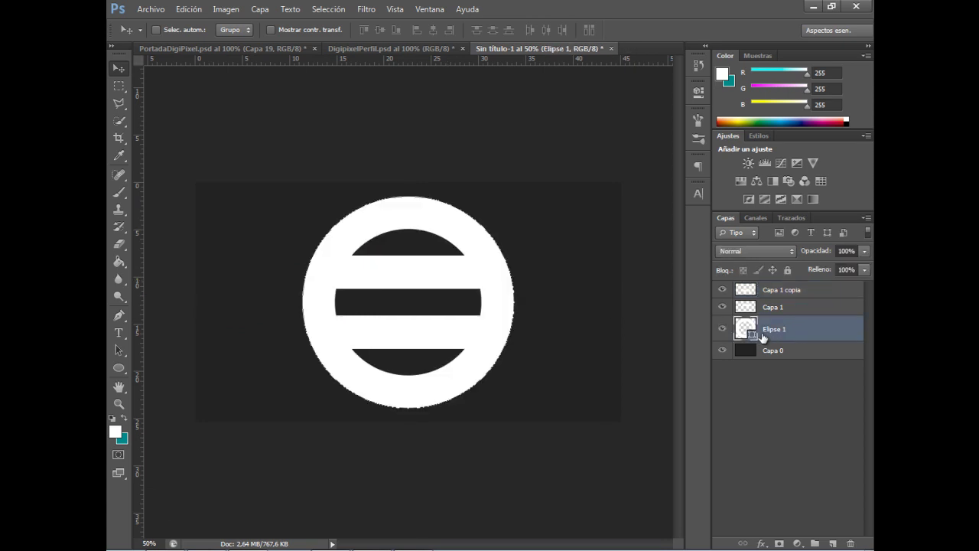
right_click(810, 328)
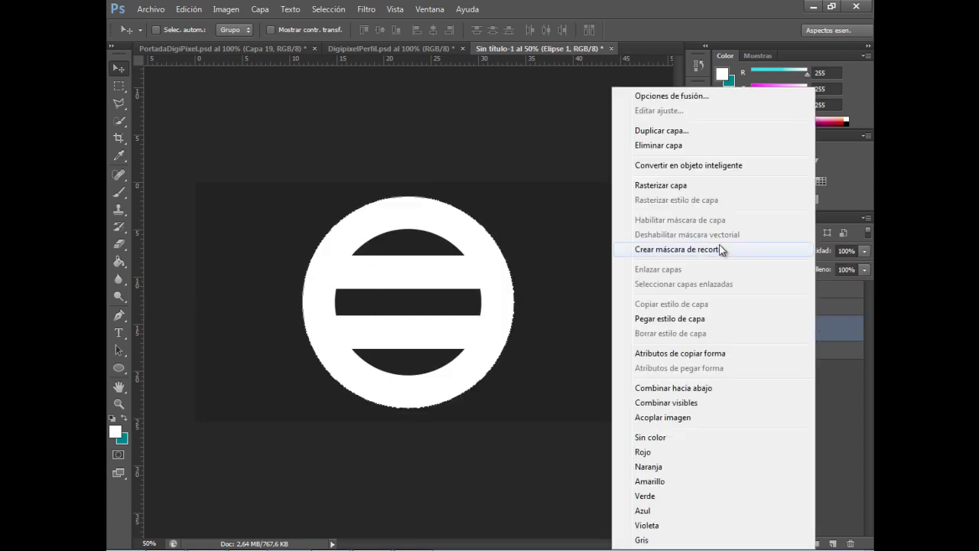
click(719, 187)
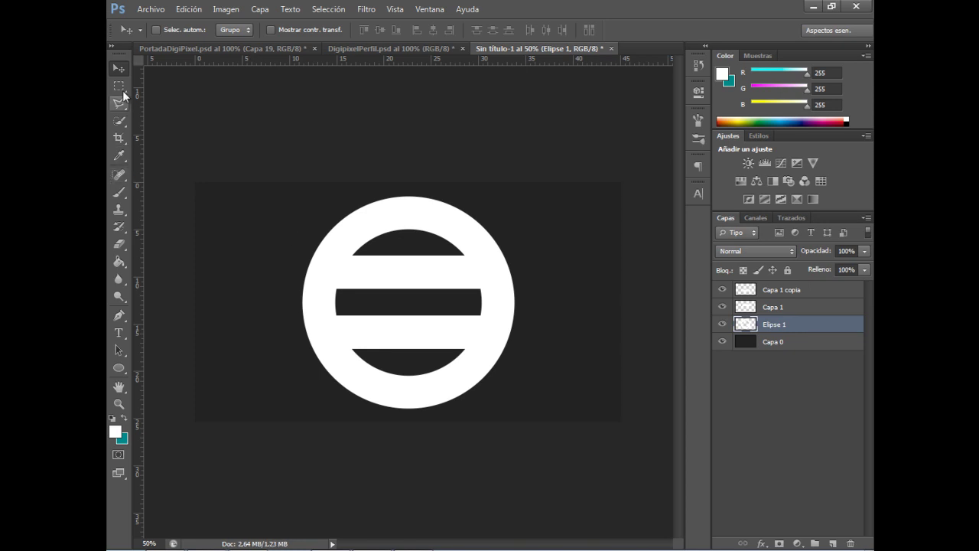
- Place guides at the top and bottom edges of the middle bar
click(120, 88)
key(ctrl+semicolon)
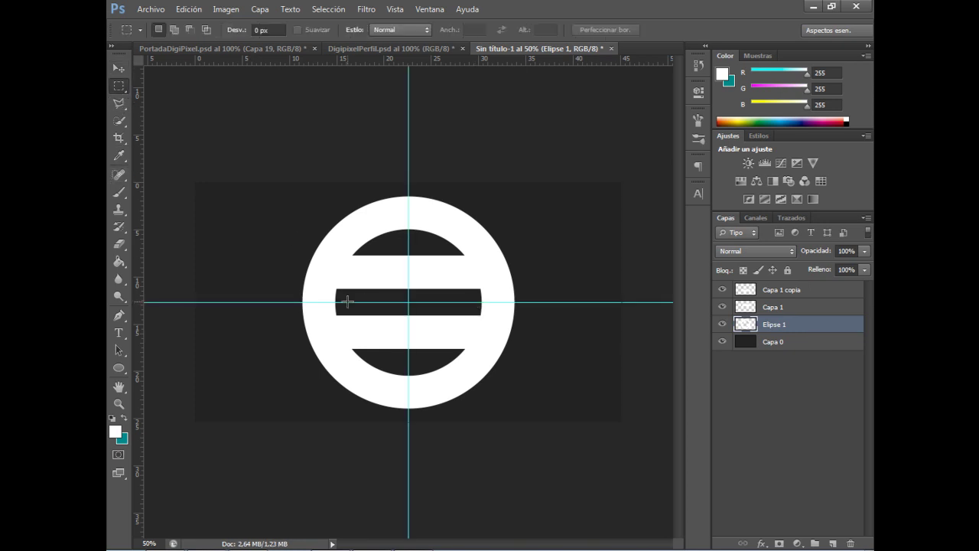
key(ctrl+plus)
key(ctrl+plus)
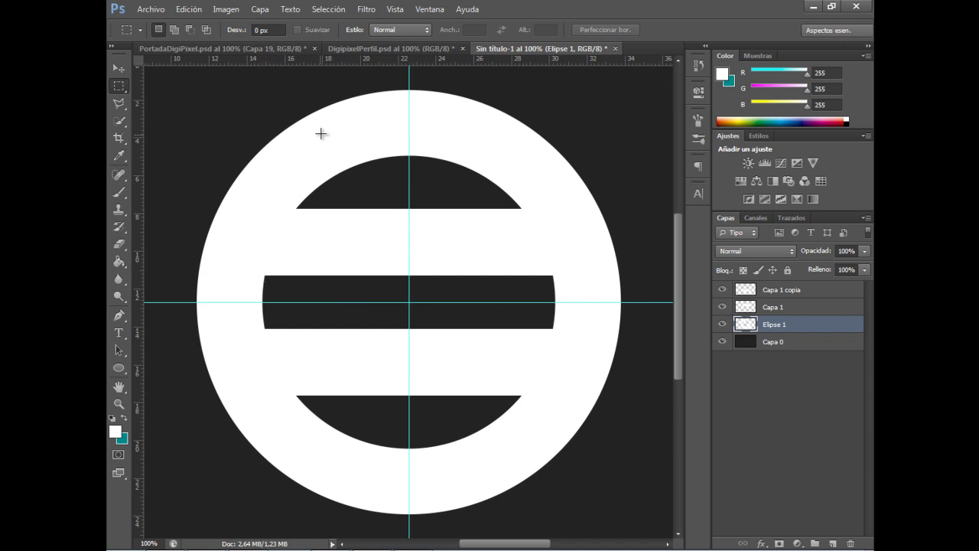
drag(365, 56, 377, 274)
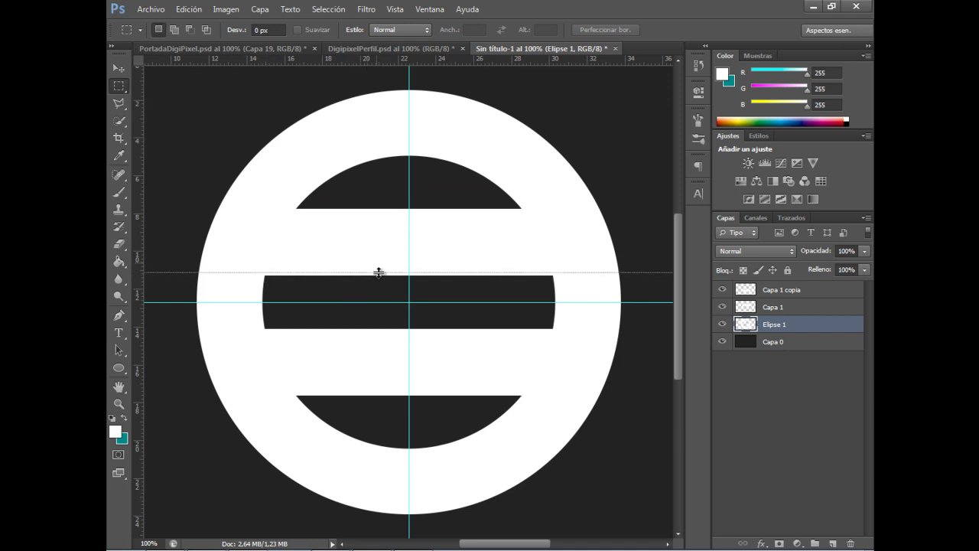
drag(437, 59, 467, 328)
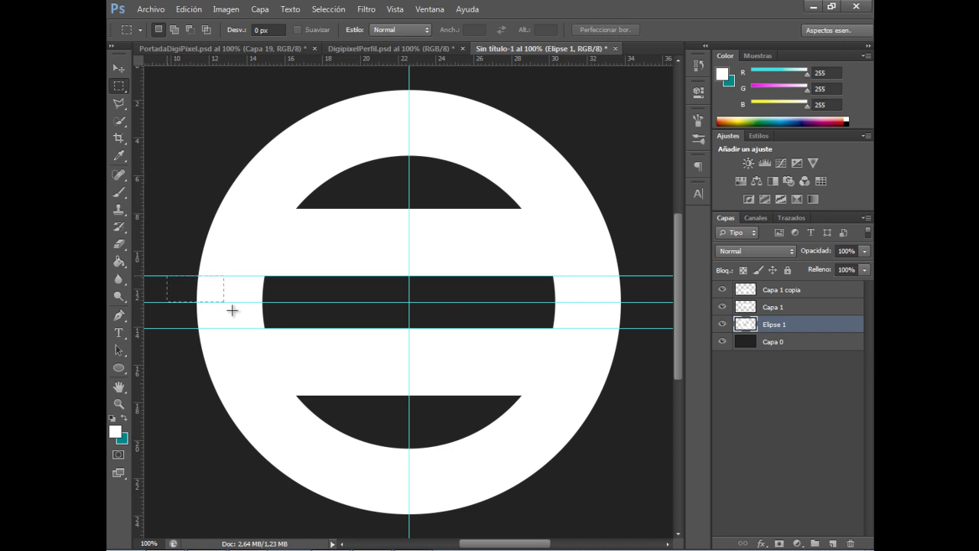
- Delete the ring inside the band between the guides and deselect
drag(431, 328, 655, 328)
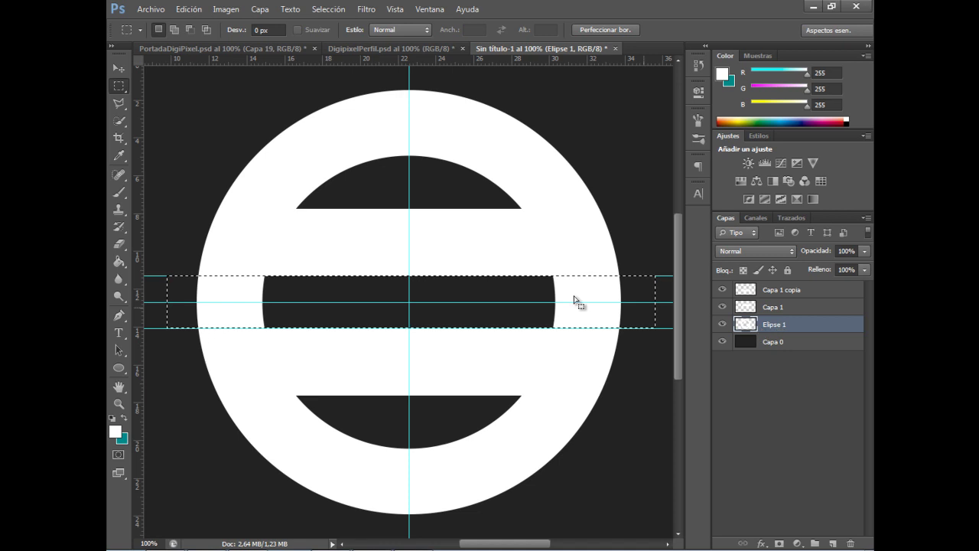
key(Delete)
key(ctrl+d)
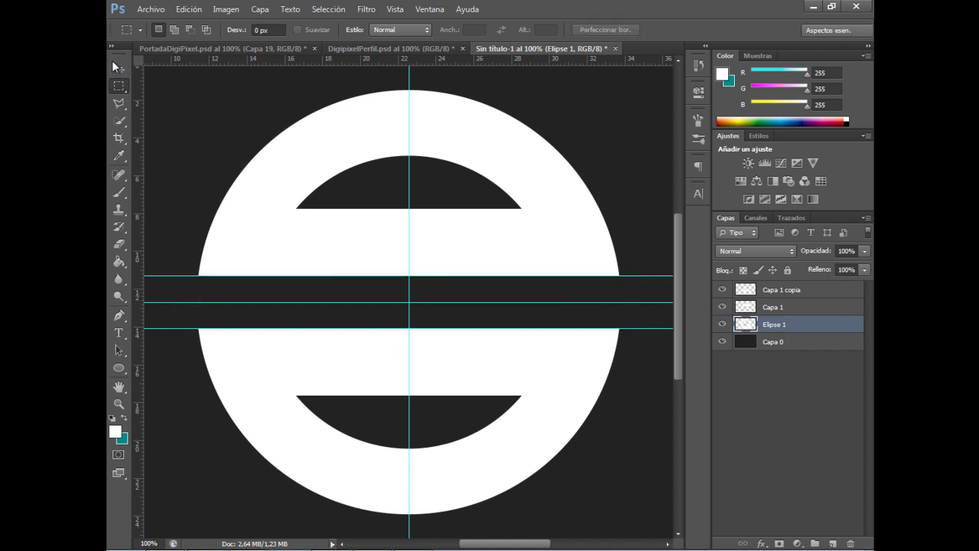
key(v)
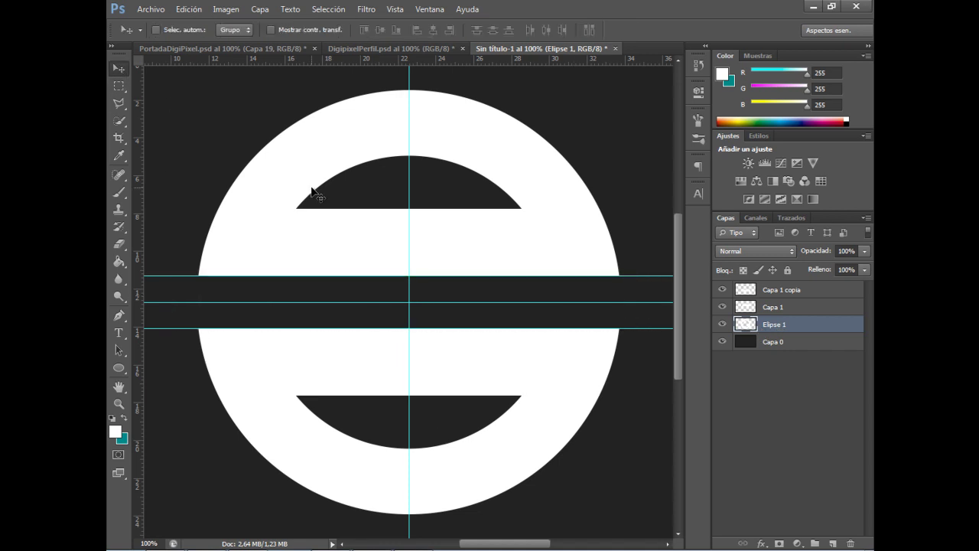
key(ctrl+minus)
key(ctrl+minus)
key(ctrl+minus)
key(ctrl+minus)
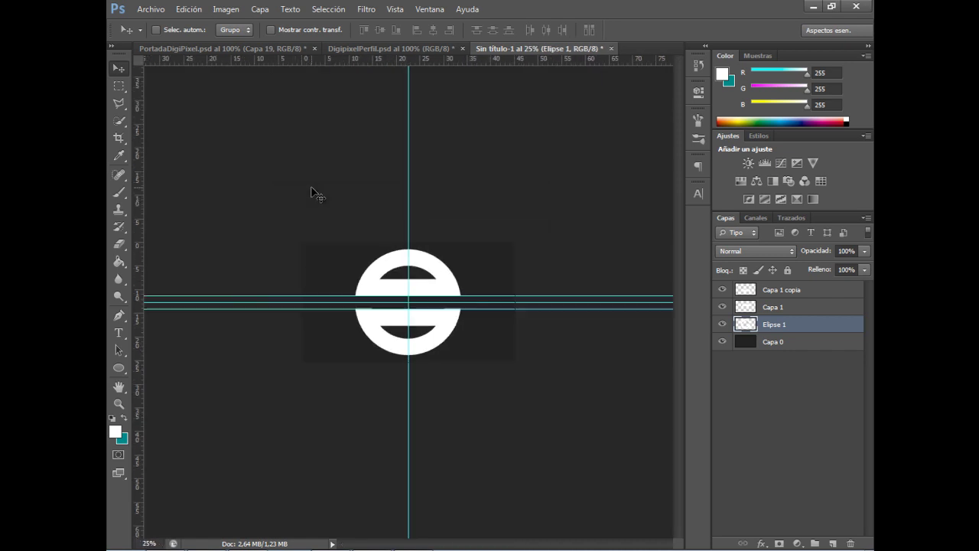
key(ctrl+semicolon)
key(ctrl+plus)
key(ctrl+plus)
key(ctrl+plus)
key(ctrl+plus)
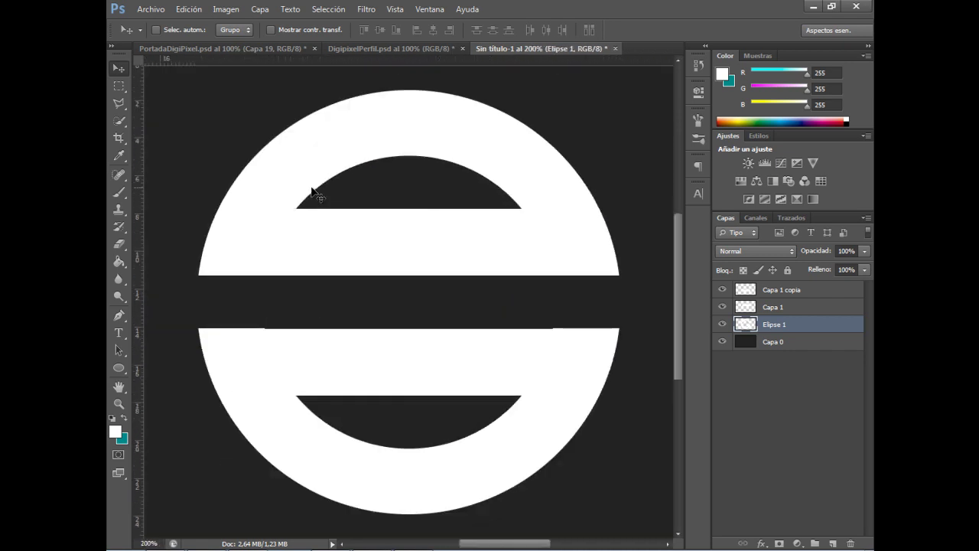
key(ctrl+plus)
drag(514, 543, 534, 543)
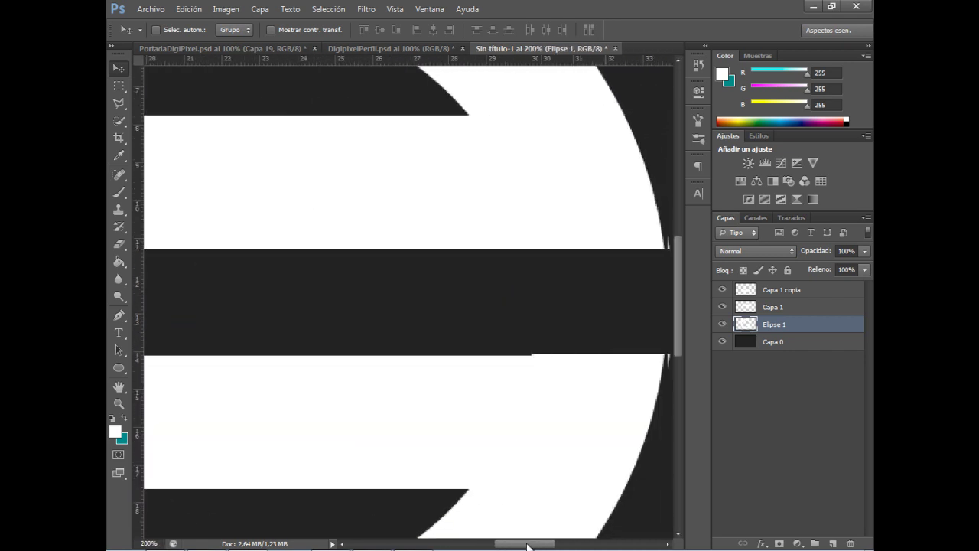
click(722, 307)
click(722, 289)
click(794, 290)
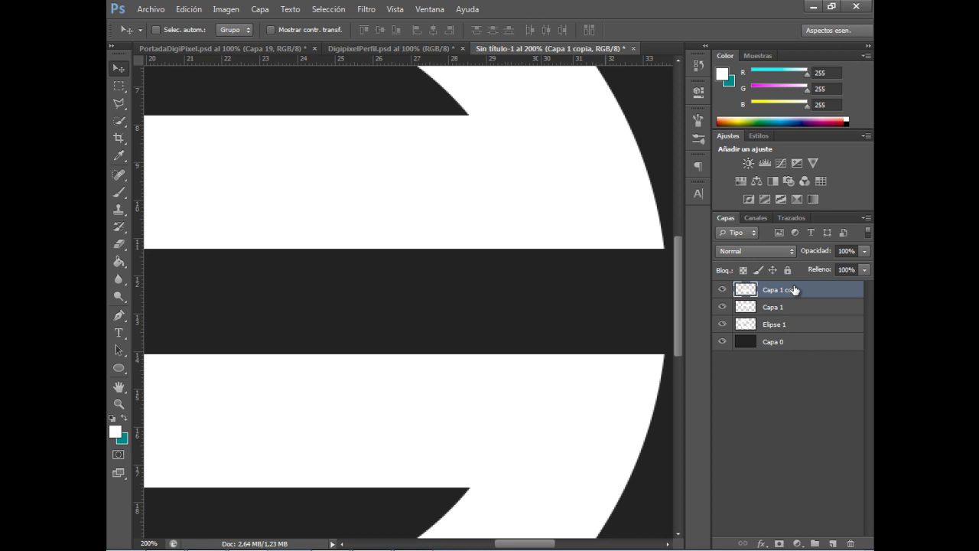
key(Down)
key(Down)
key(Up)
key(Up)
key(Down)
key(Down)
key(Up)
key(Up)
key(ctrl+minus)
key(ctrl+minus)
key(ctrl+minus)
key(ctrl+minus)
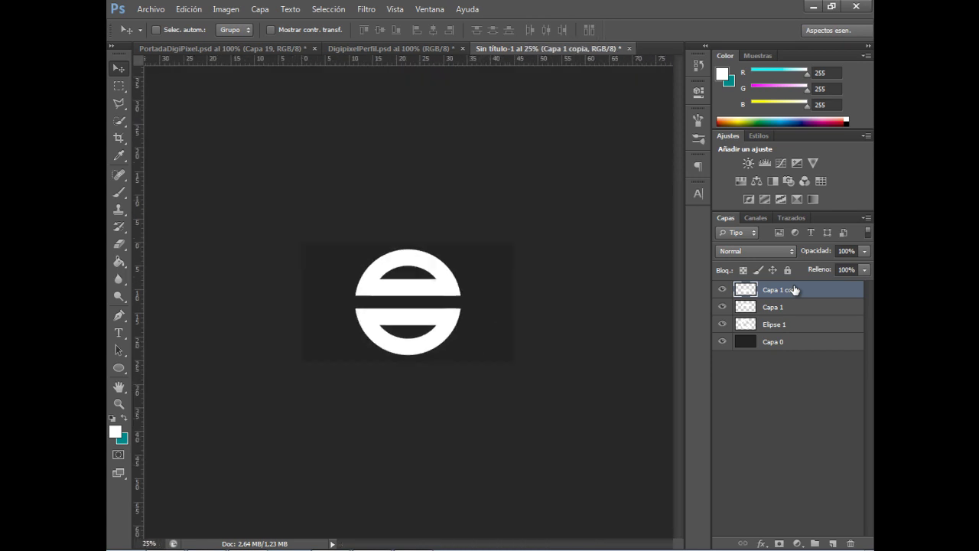
key(ctrl+plus)
key(ctrl+plus)
key(ctrl+minus)
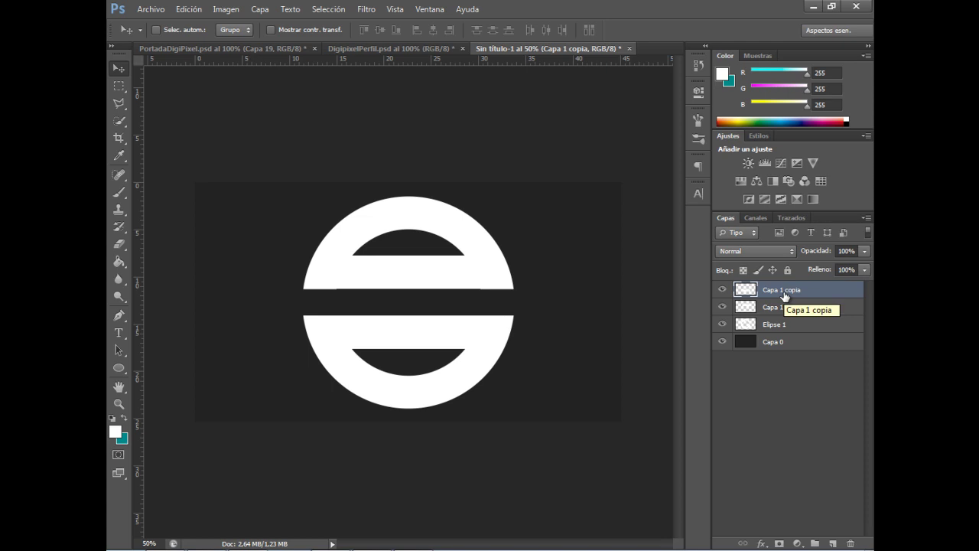
key(ctrl+plus)
key(ctrl+plus)
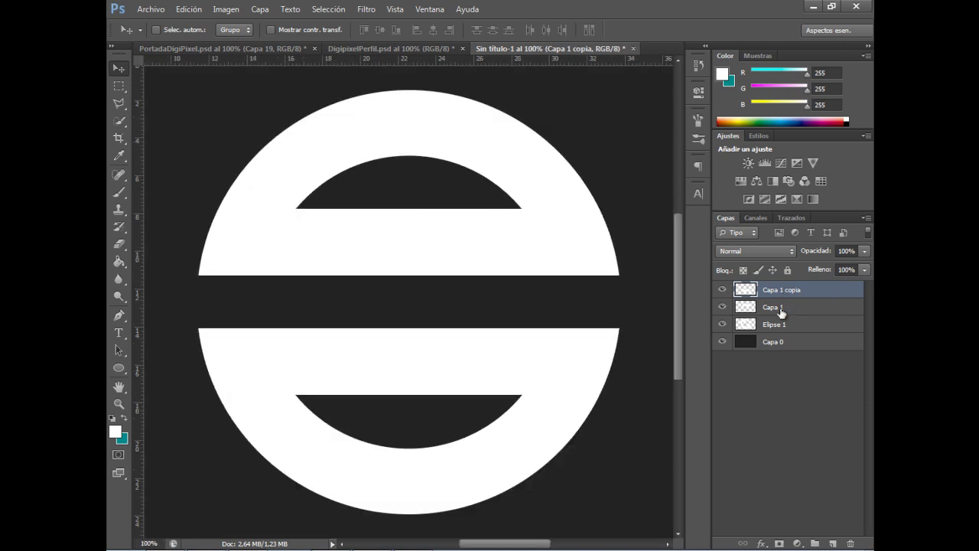
click(833, 543)
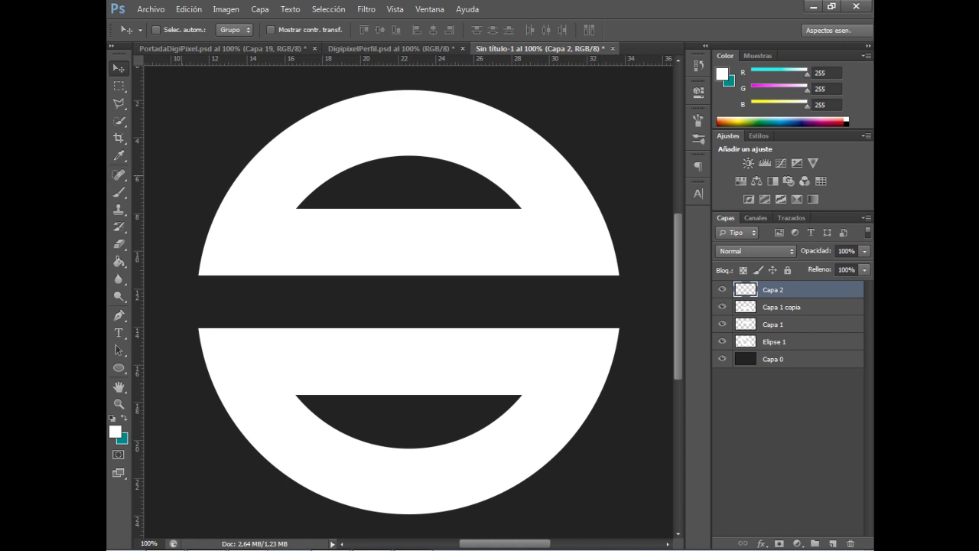
- Draw a 438 px circle, Elipse 2, centred on the guides, and widen its white stroke to 108.36 pt
click(118, 370)
key(ctrl+semicolon)
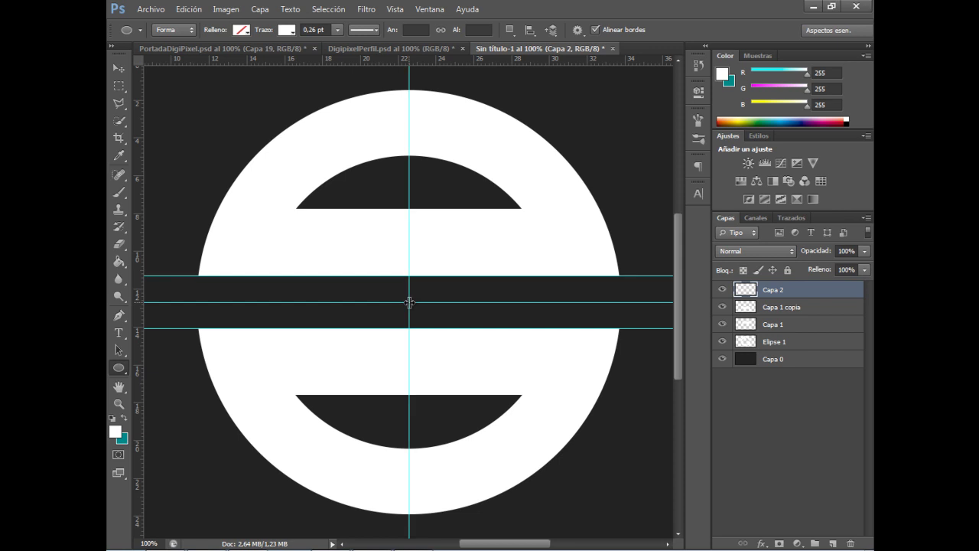
drag(409, 302, 501, 376)
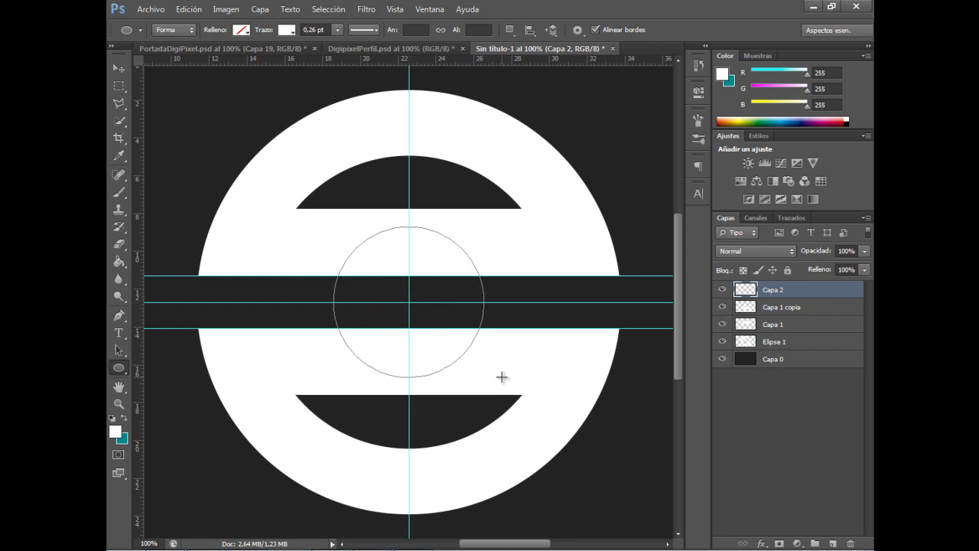
drag(501, 376, 568, 447)
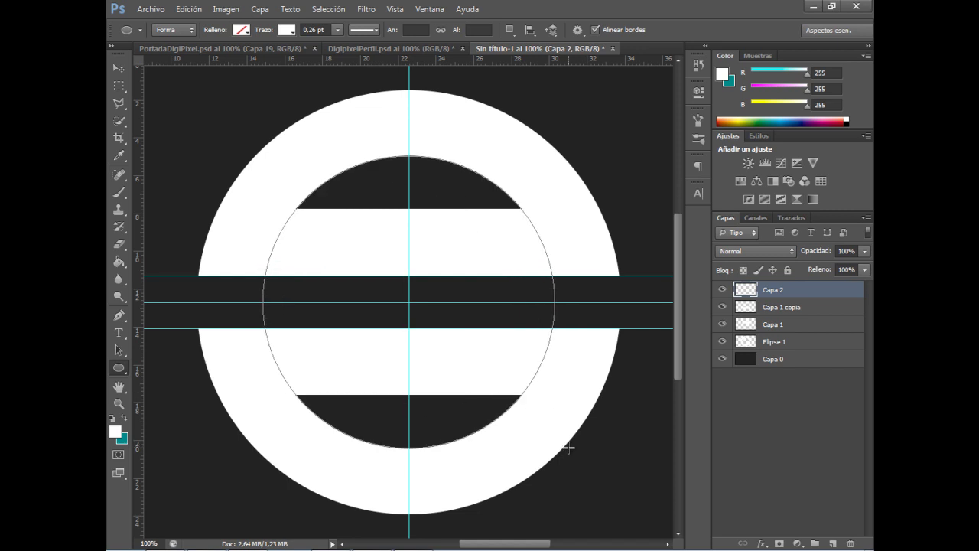
drag(569, 448, 568, 448)
click(337, 30)
drag(342, 40, 390, 48)
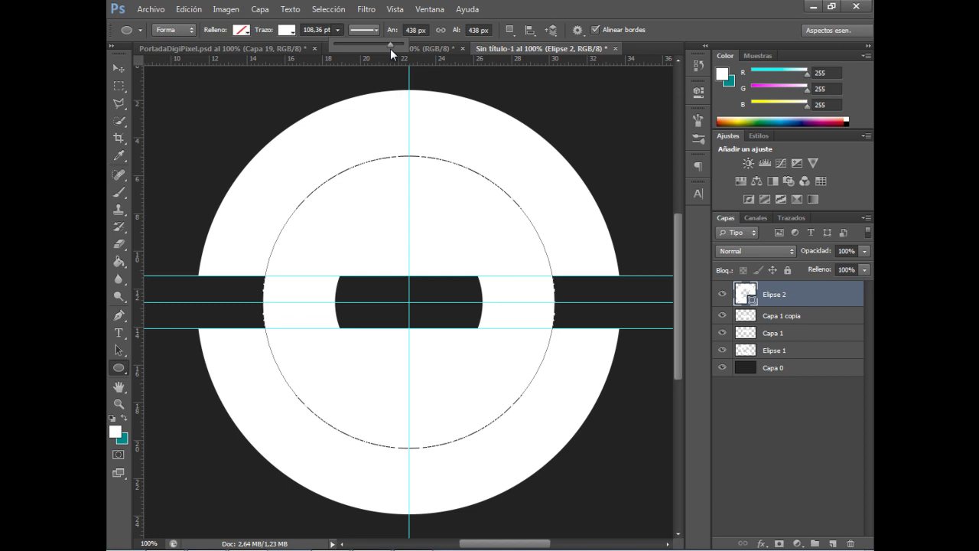
- Rasterize the Elipse 2 layer
click(119, 68)
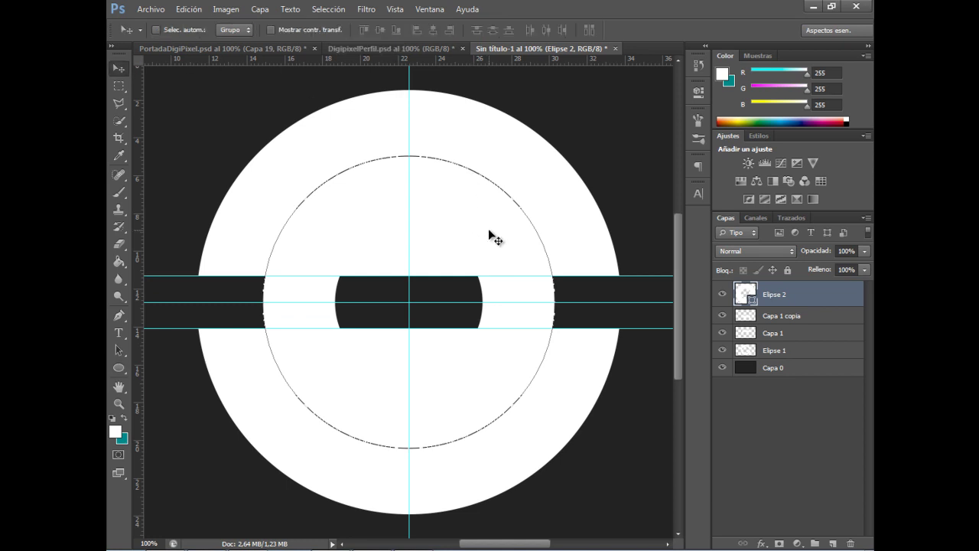
right_click(796, 296)
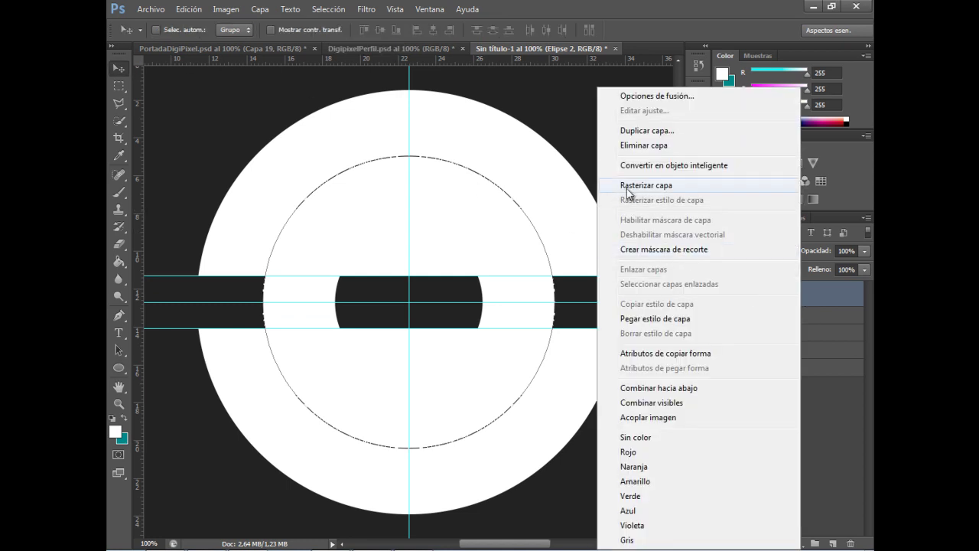
click(634, 187)
- Erase the ring's upper and lower arcs with a rectangular selection
click(118, 85)
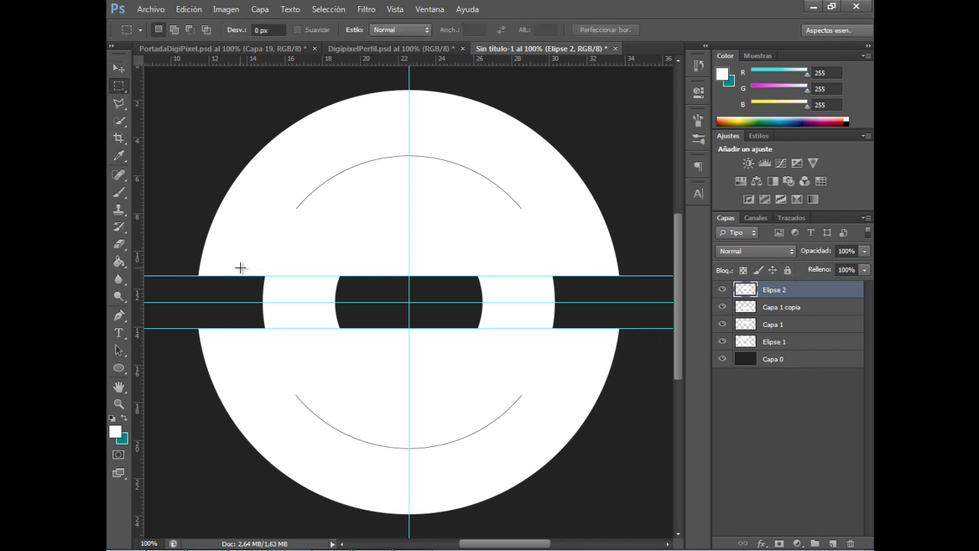
drag(244, 262, 587, 120)
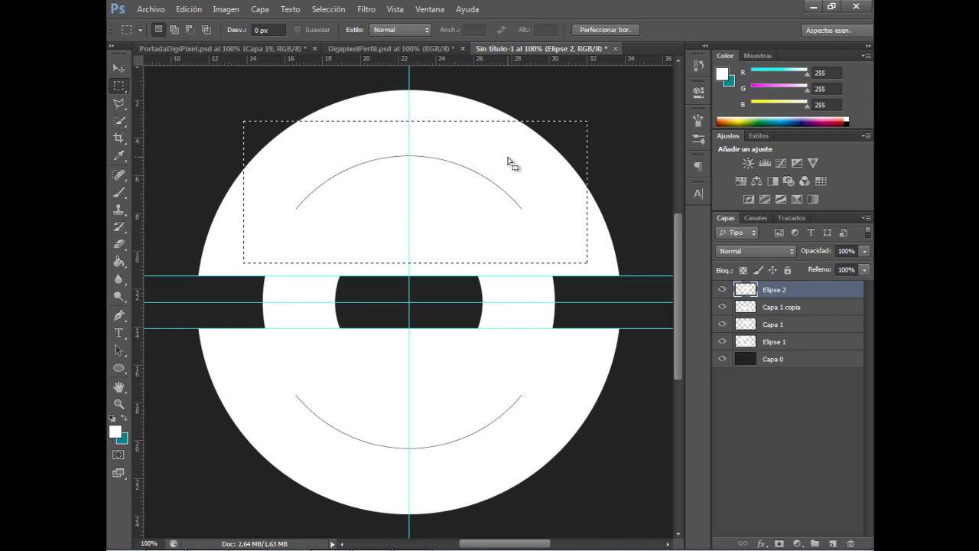
key(Delete)
drag(464, 193, 454, 422)
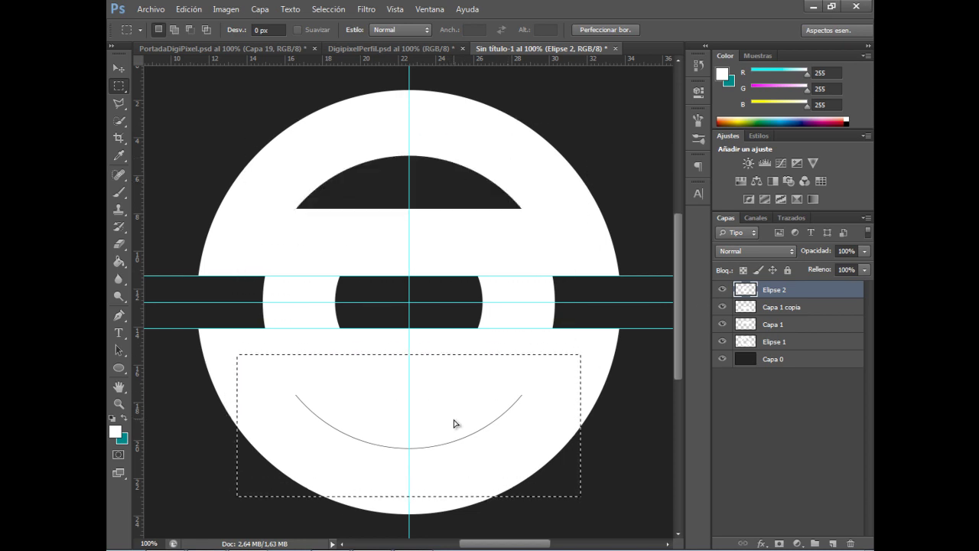
key(Delete)
- Deselect, hide the guides, and zoom out to view the whole logo
click(117, 71)
key(ctrl+d)
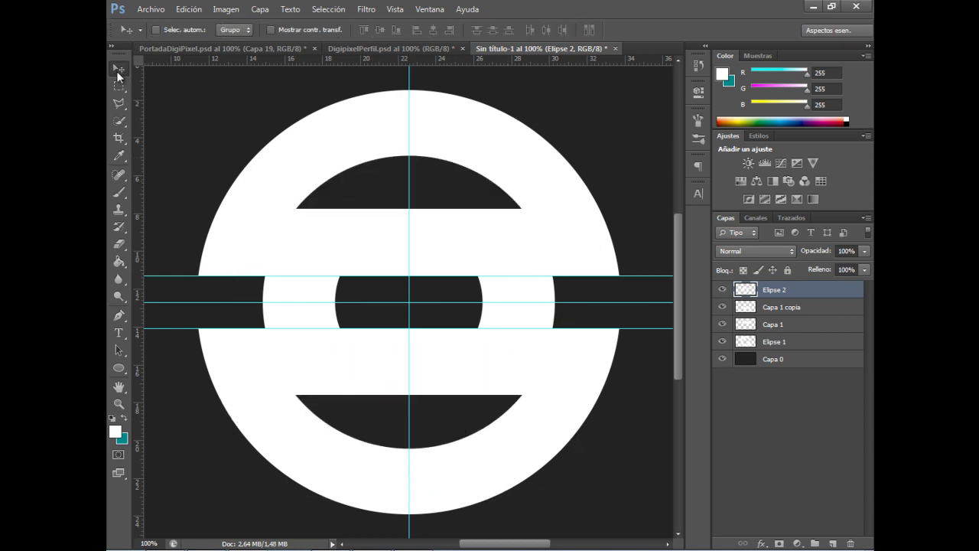
key(ctrl+semicolon)
key(ctrl+minus)
key(ctrl+minus)
key(ctrl+minus)
key(ctrl+minus)
key(ctrl+minus)
key(ctrl+plus)
key(ctrl+plus)
key(ctrl+plus)
key(ctrl+plus)
key(ctrl+plus)
key(ctrl+minus)
key(ctrl+minus)
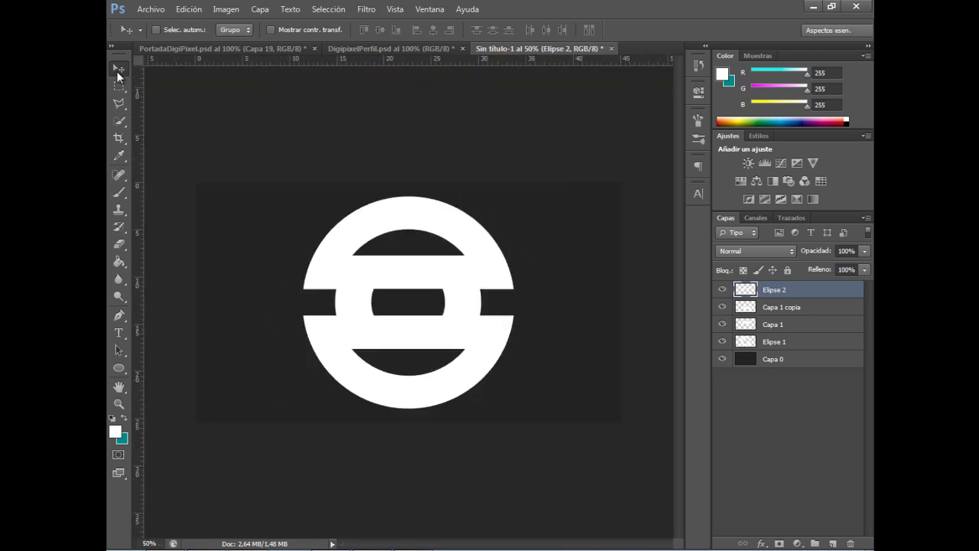
key(ctrl+minus)
key(ctrl+plus)
key(ctrl+plus)
key(ctrl+plus)
key(ctrl+minus)
key(ctrl+minus)
- Delete the four logo layers from Elipse 2 to Elipse 1 and add a new empty layer
shift+click(798, 346)
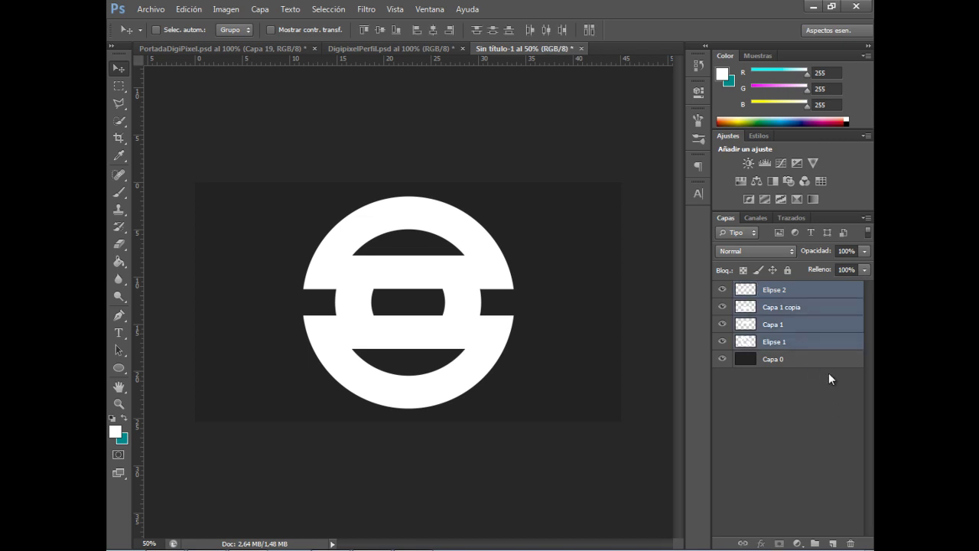
key(Delete)
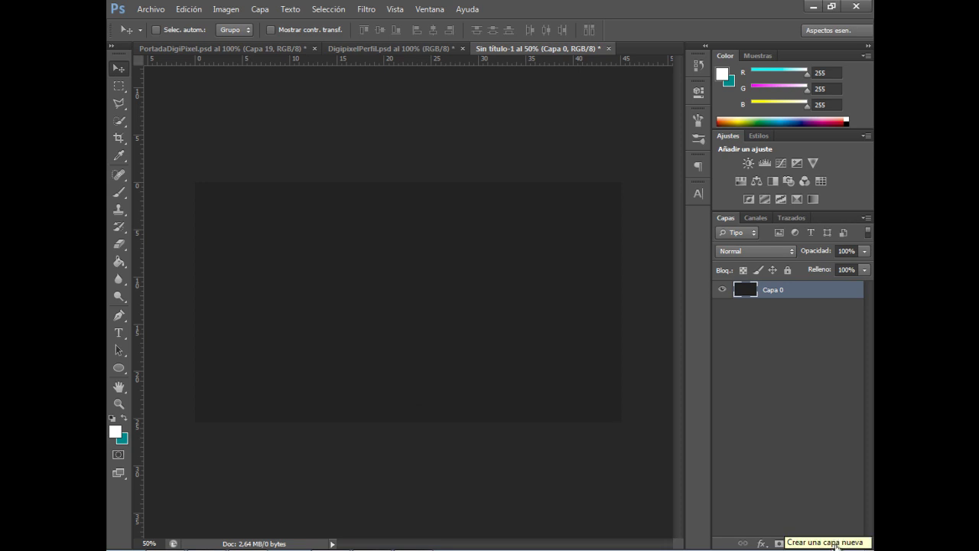
click(833, 543)
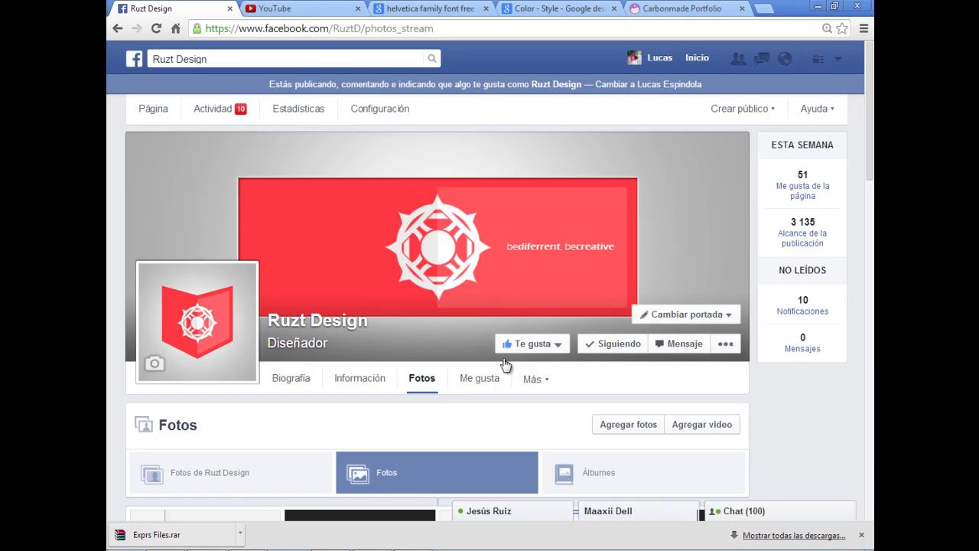
- Open the first Facebook Fotos photo and browse past the phone screenshot and metal icons
scroll(507, 371, down, 4)
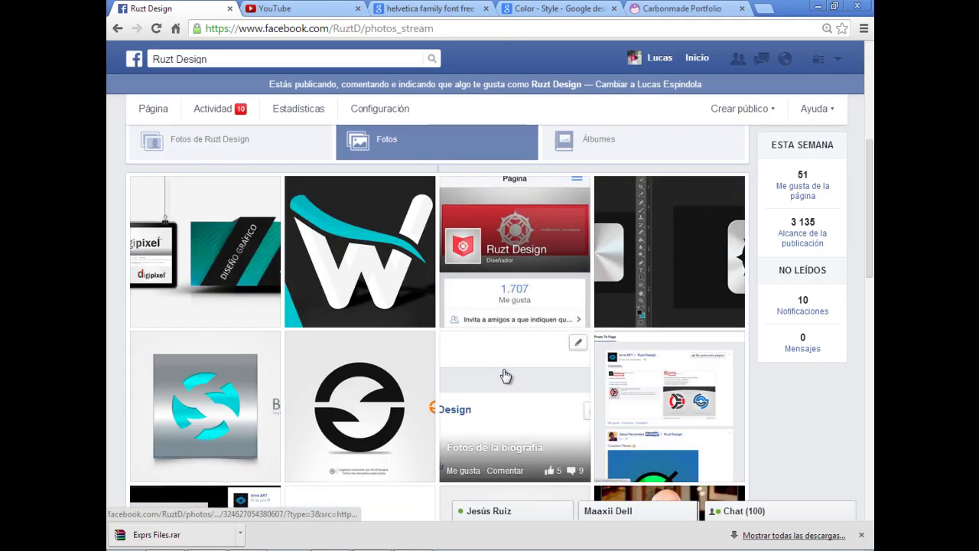
click(195, 245)
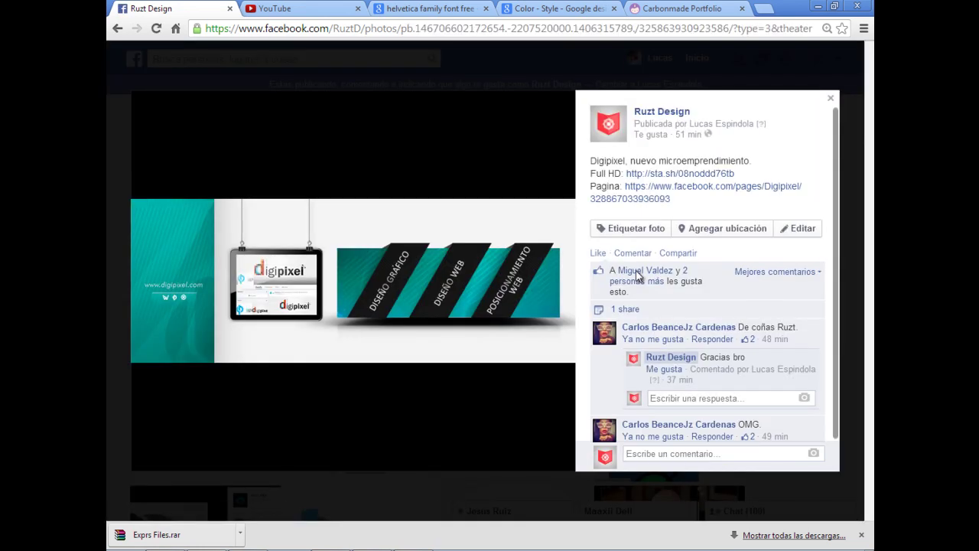
key(Right)
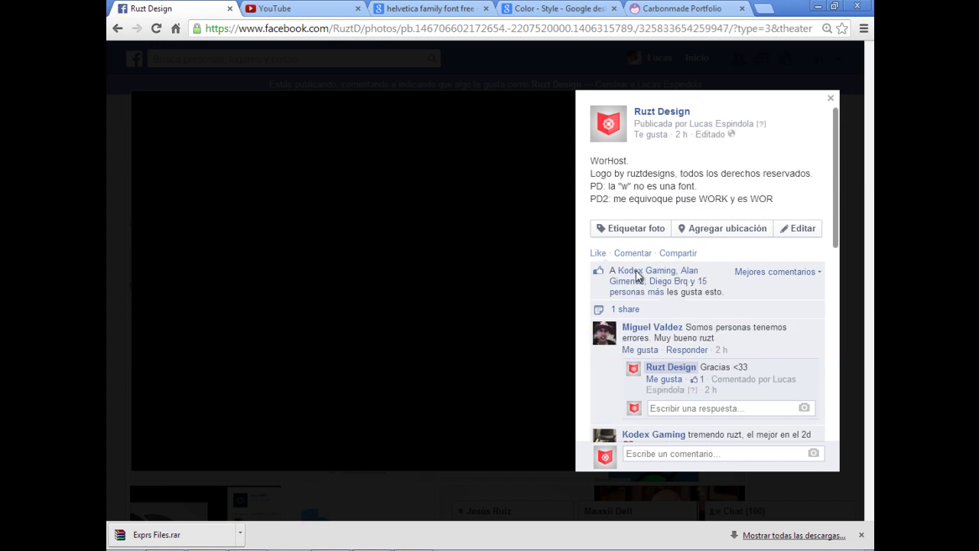
key(Right)
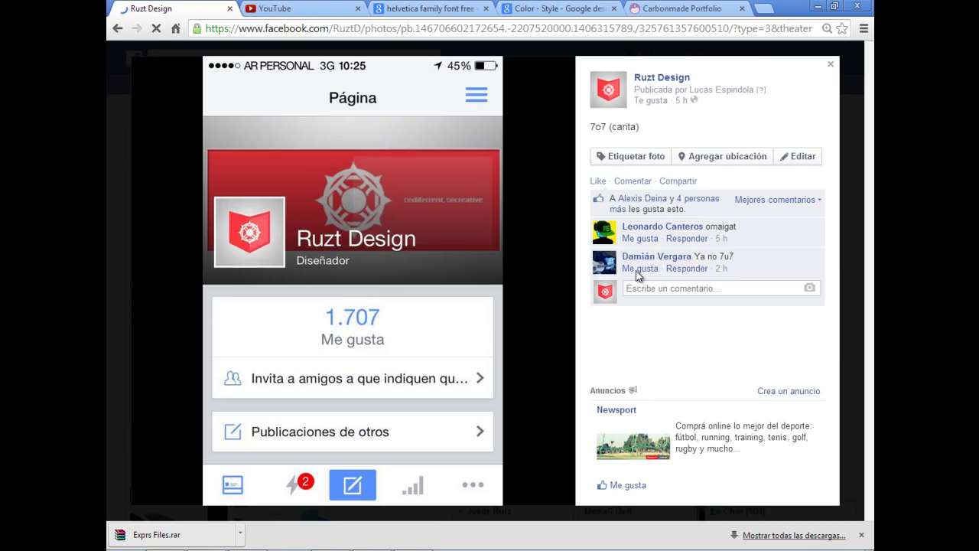
key(Right)
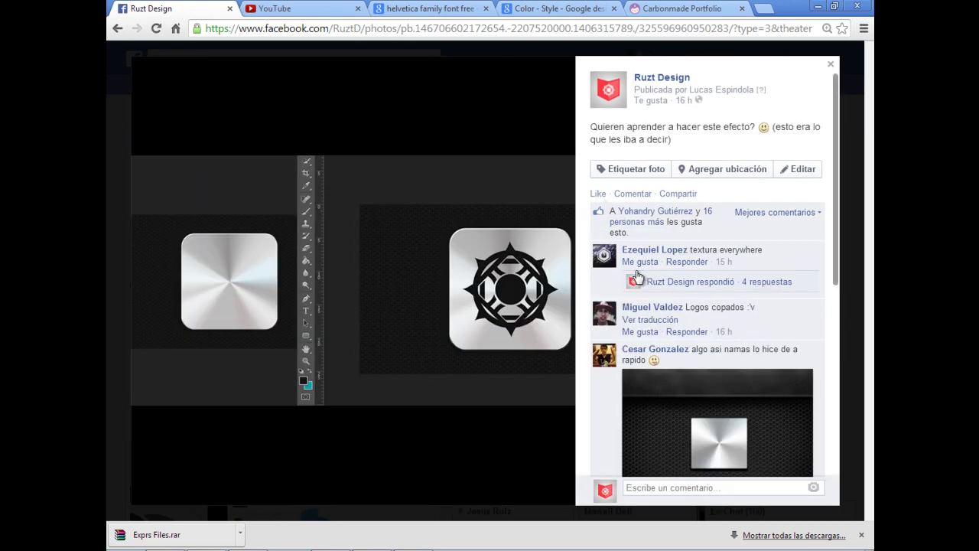
key(Right)
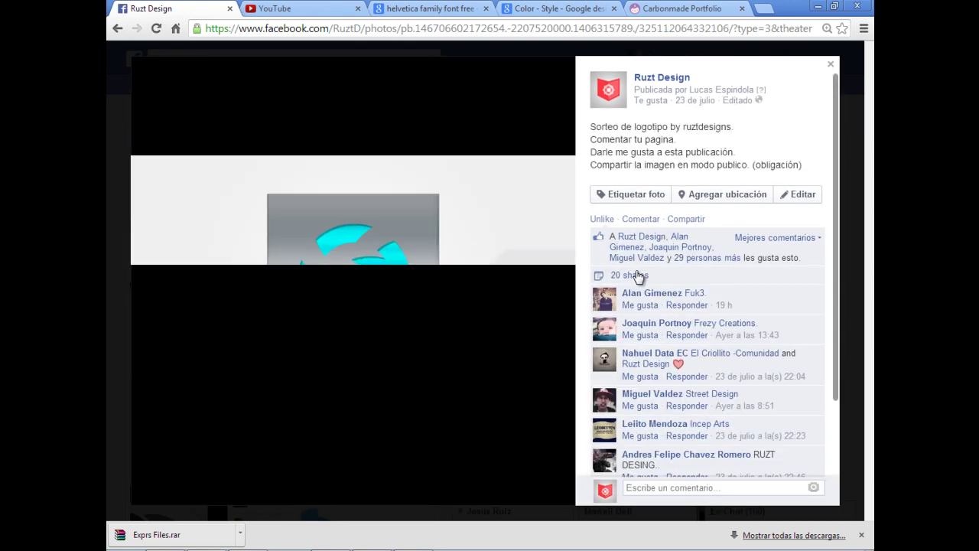
key(Right)
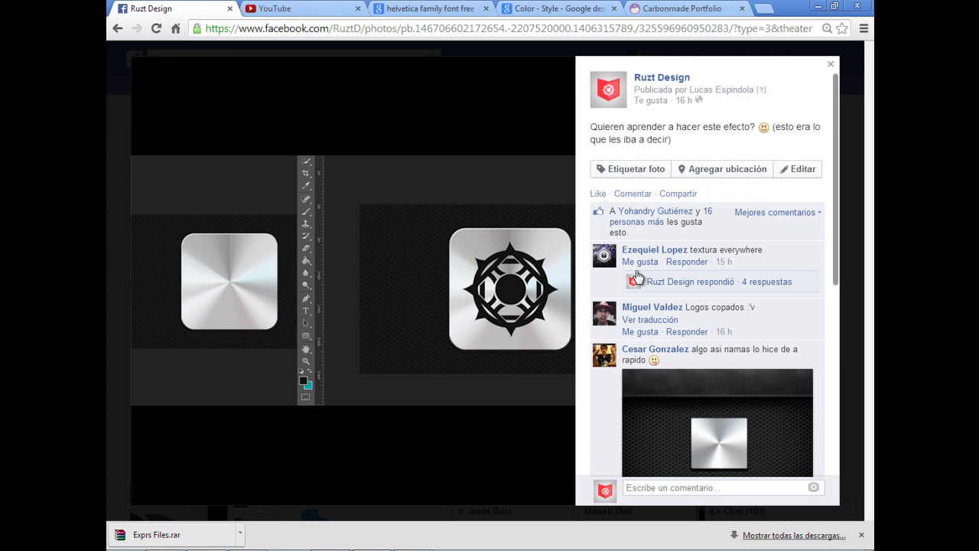
- Browse past the BE FREE and Arva logos to the Digital Pixel logo post
key(Right)
key(Left)
key(Right)
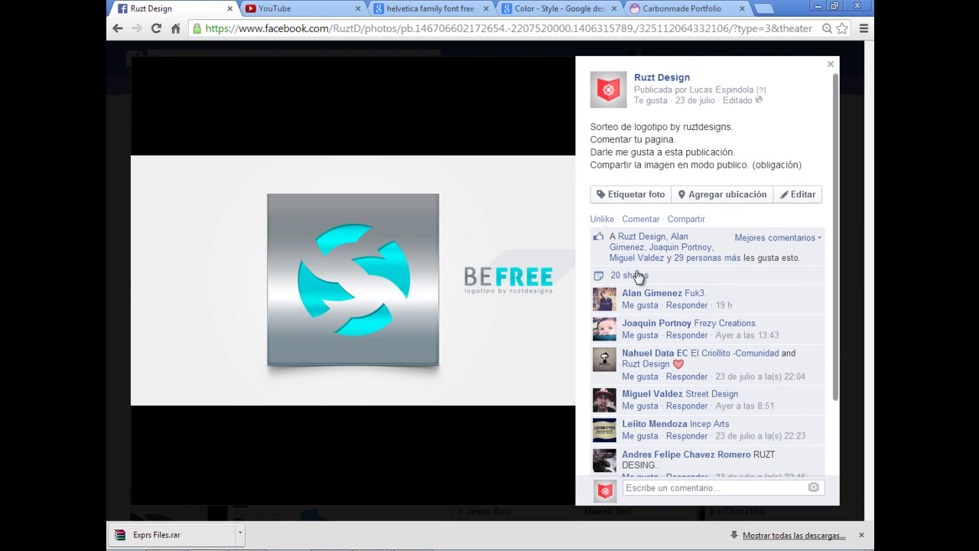
key(Right)
key(Right)
key(Right)
key(Right)
key(Right)
key(Left)
key(Left)
key(Right)
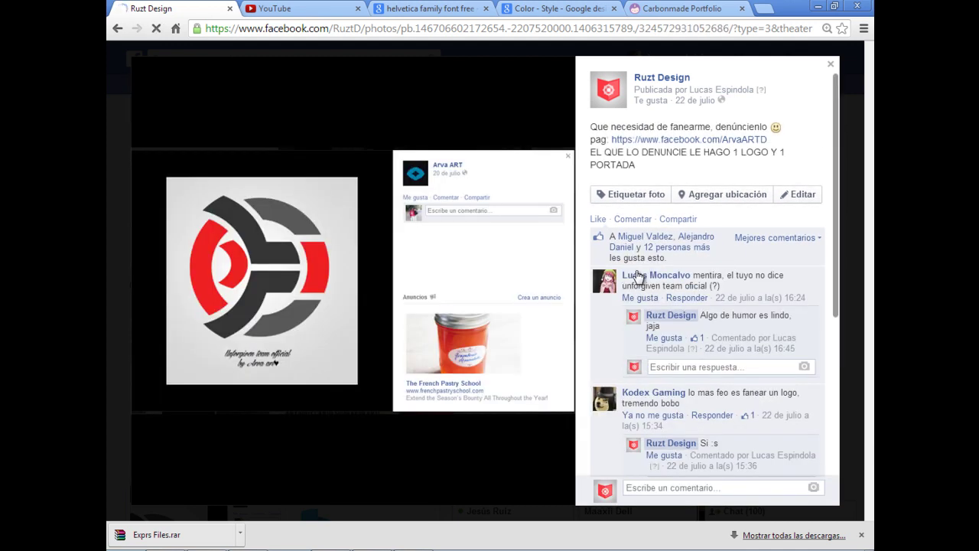
key(Right)
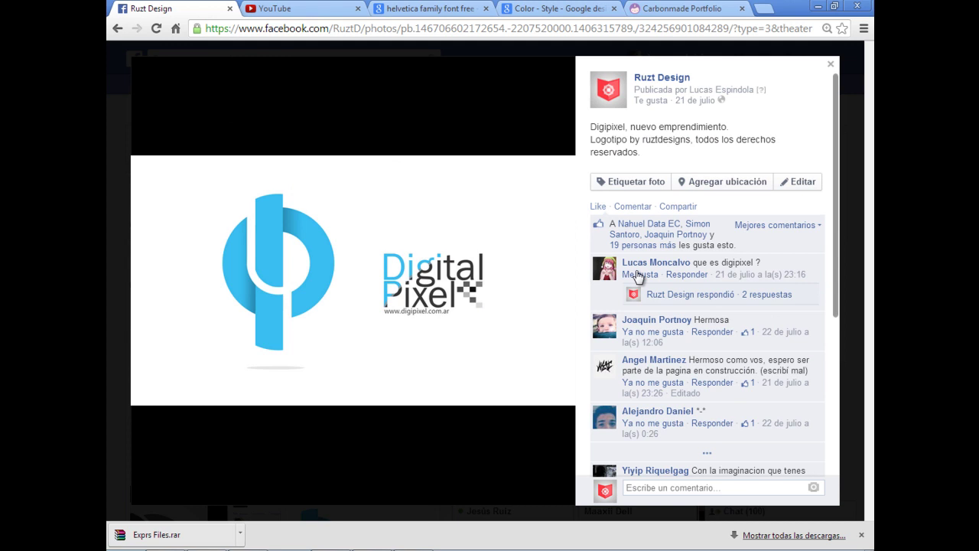
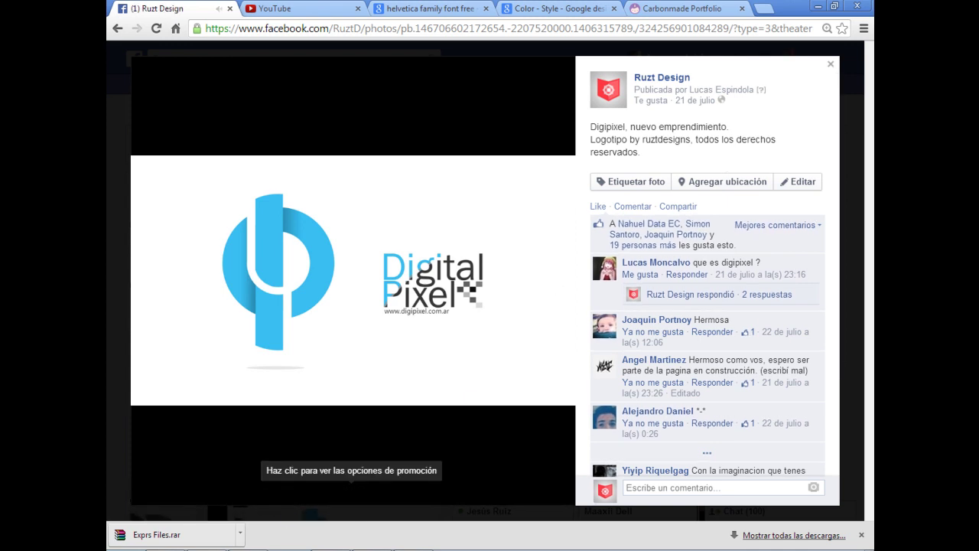
- Minimize Chrome's Facebook photo view to return to the Photoshop document Sin título-1
click(814, 8)
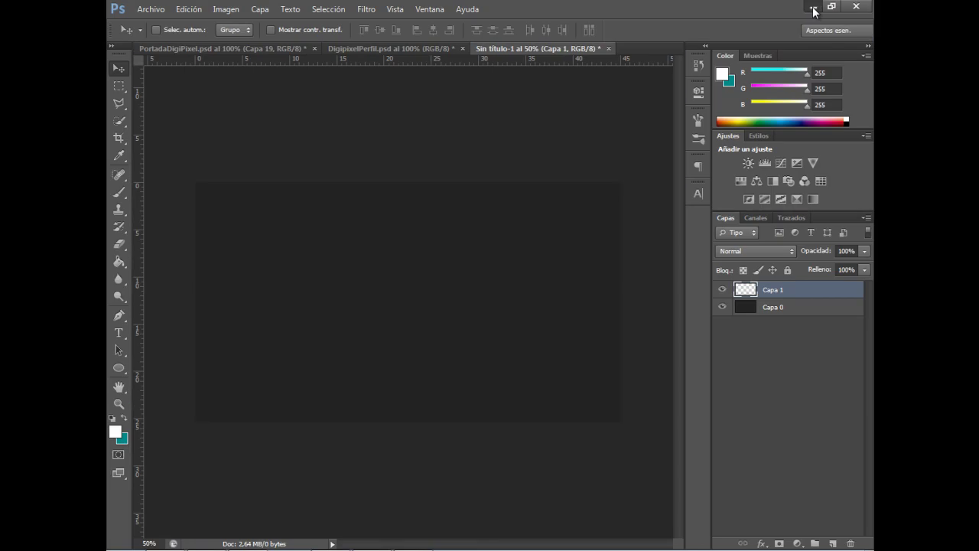
- Place DigipixelLOGOpng from the desktop Digipixel folder into Sin título-1
click(813, 8)
click(712, 489)
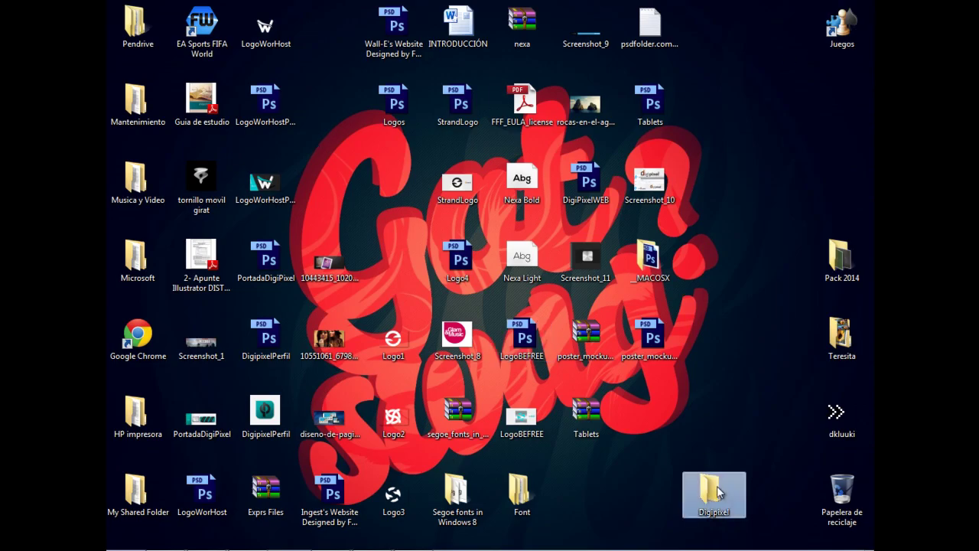
click(647, 401)
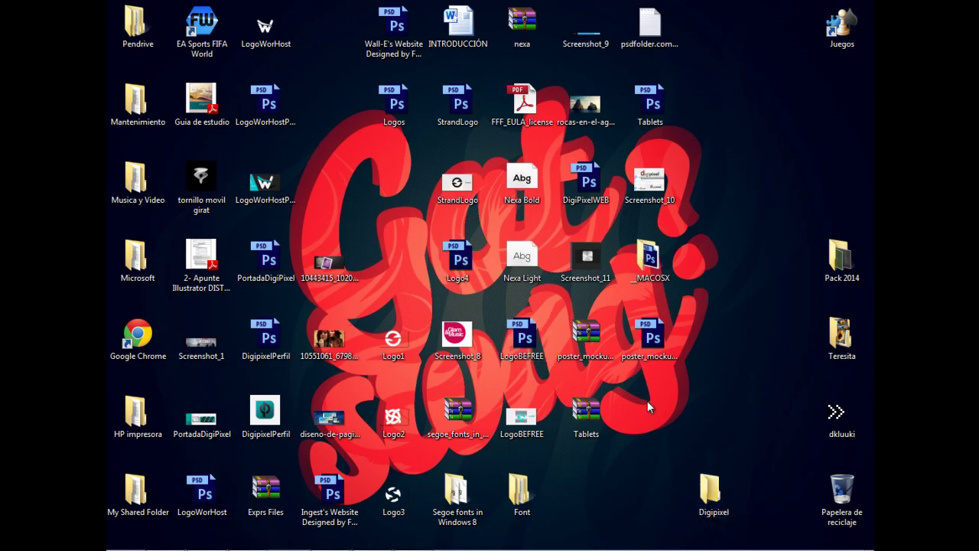
key(Return)
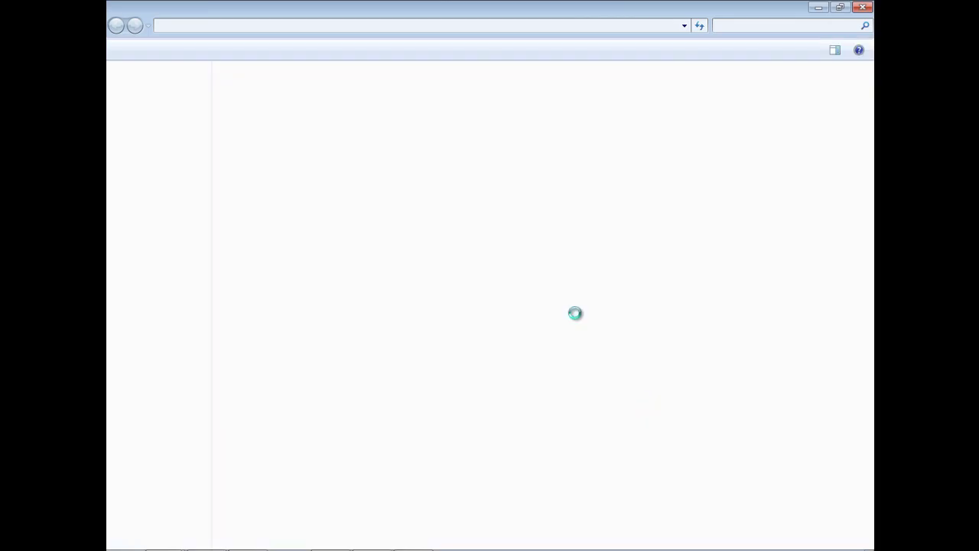
click(544, 111)
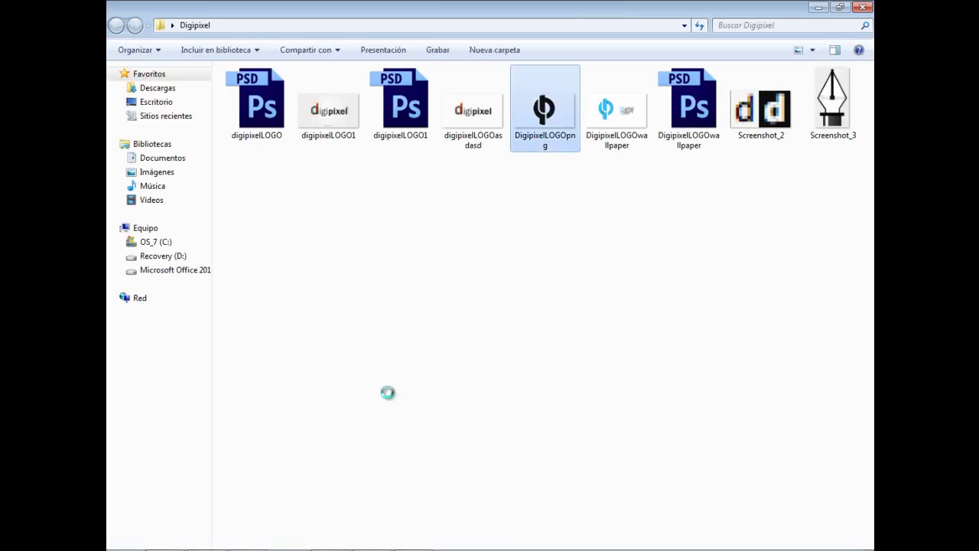
key(Return)
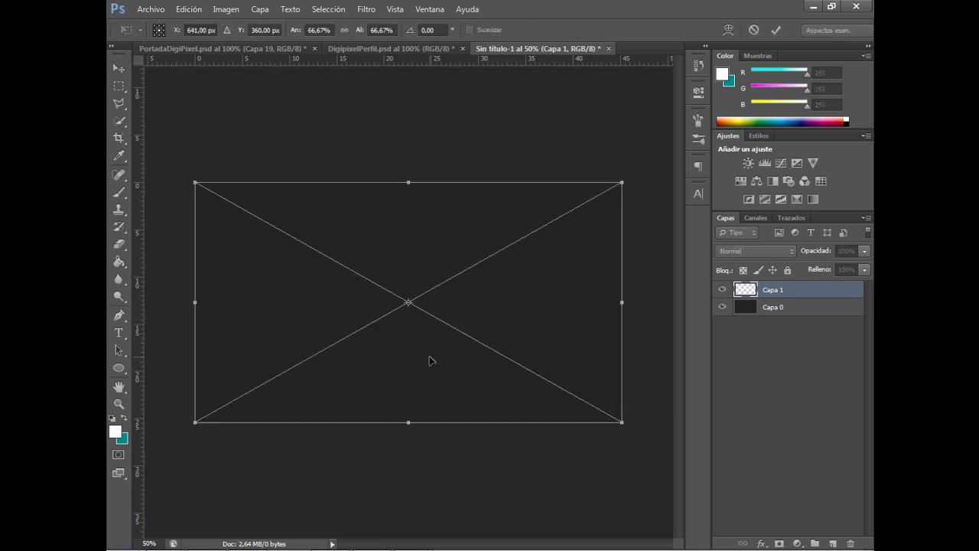
- Commit the logo placement and add a new layer clipped to the logo
key(Return)
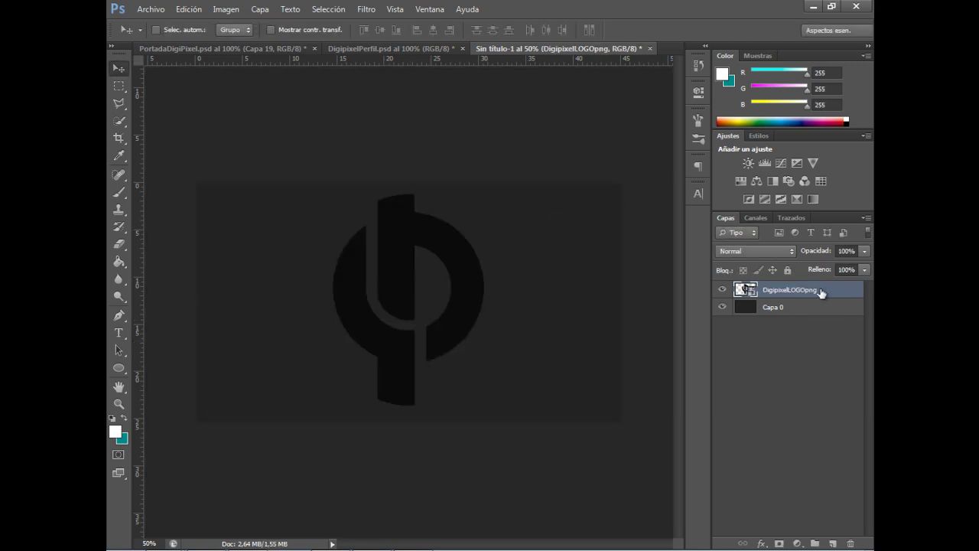
click(833, 543)
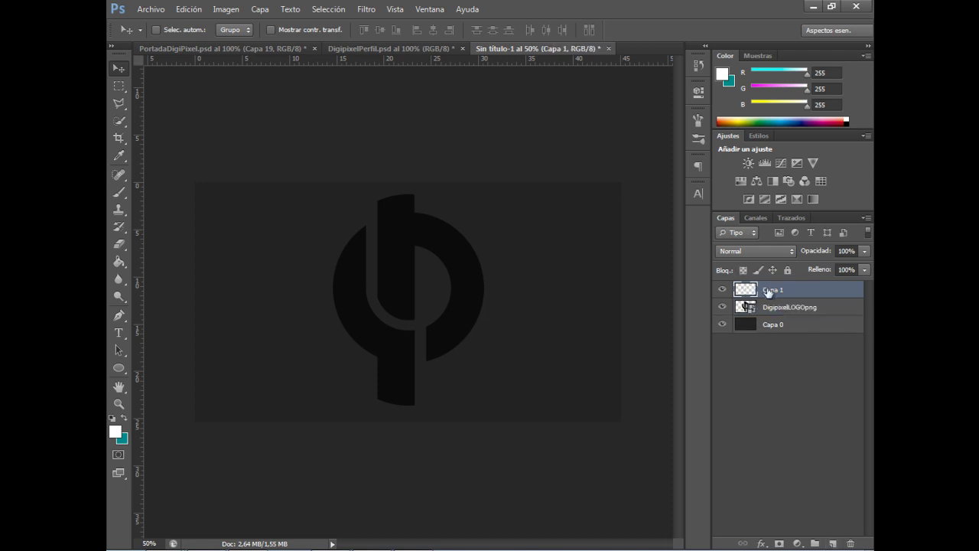
right_click(774, 286)
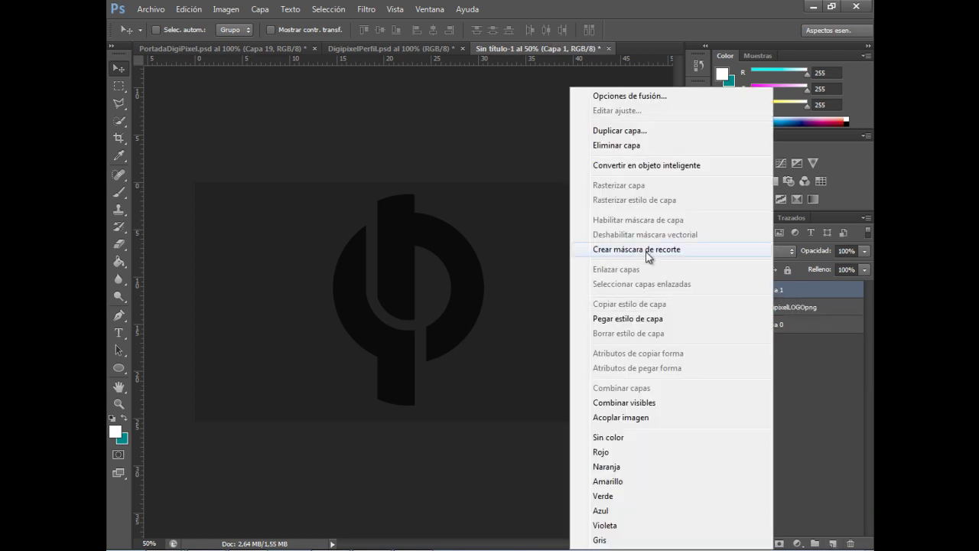
click(642, 249)
- Fill the clipped layer with green (RGB 124, 230, 54), then select it with the logo layer
key(g)
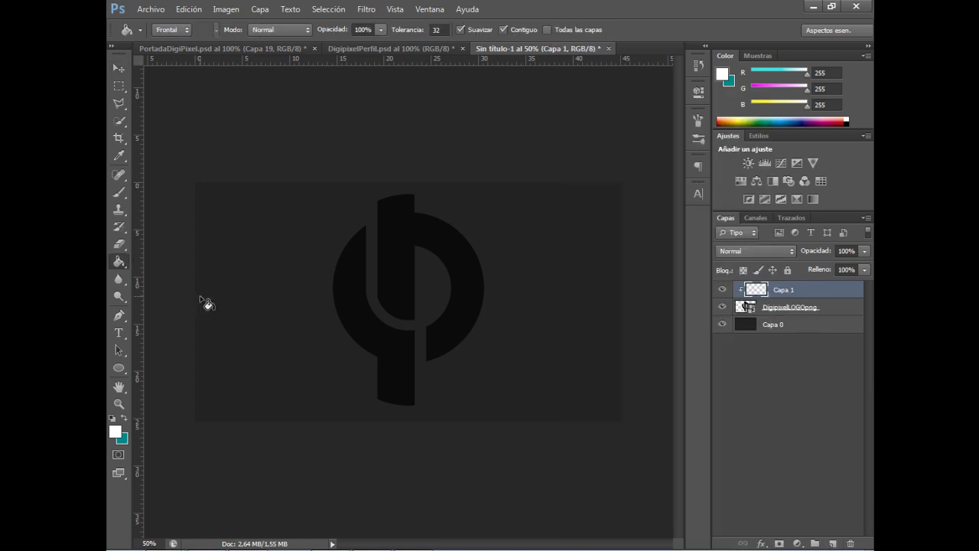
click(124, 419)
click(680, 342)
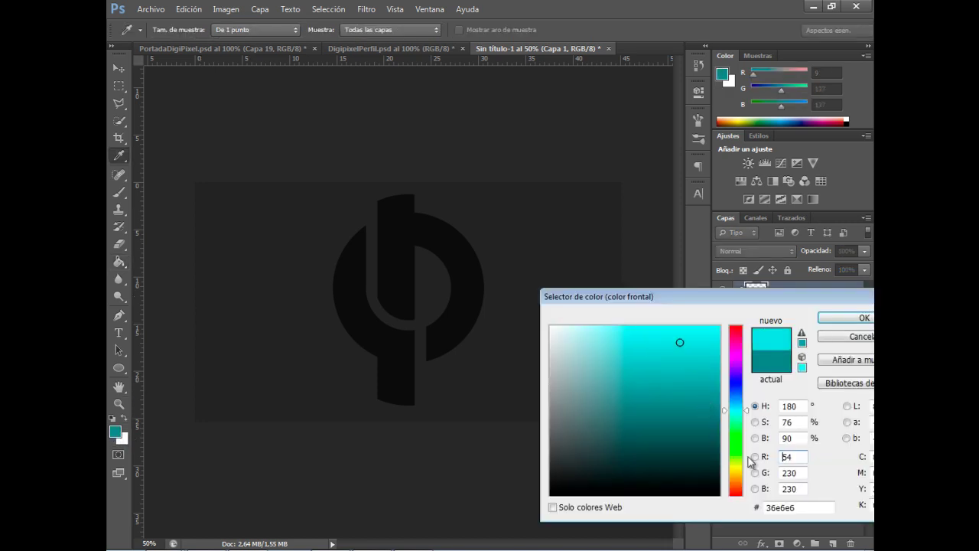
drag(748, 413, 750, 449)
click(845, 317)
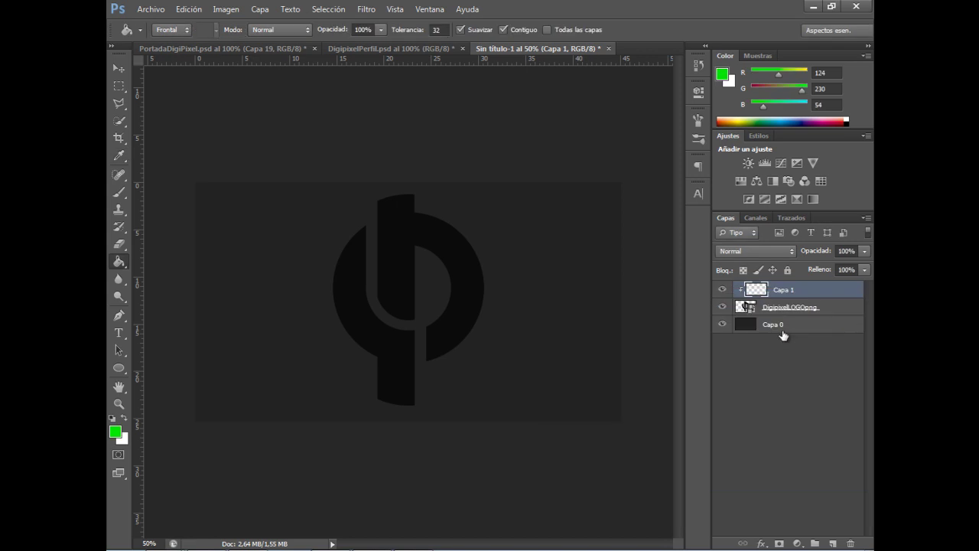
click(380, 319)
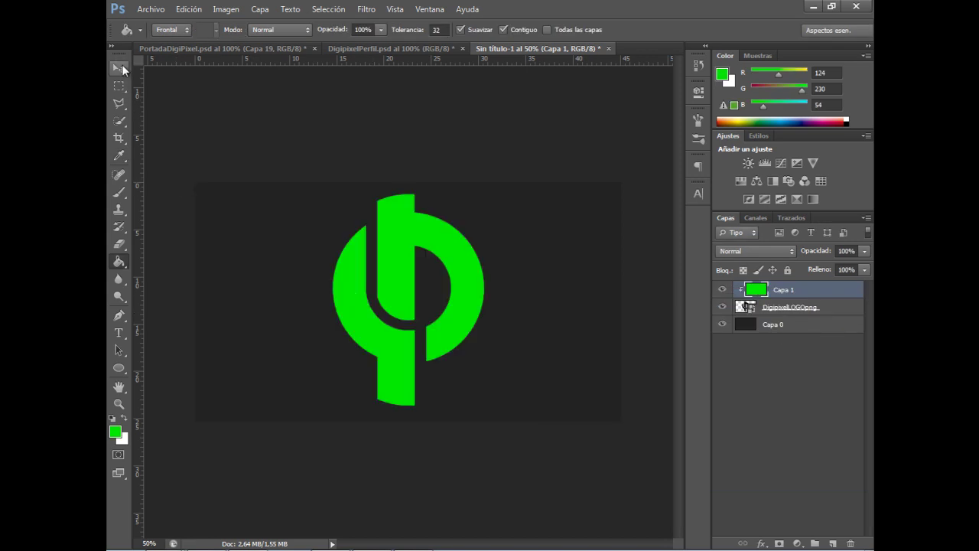
click(122, 65)
shift+click(834, 310)
- Merge the green fill and logo into Capa 1 with Combinar capas, then add empty Capa 2
right_click(837, 311)
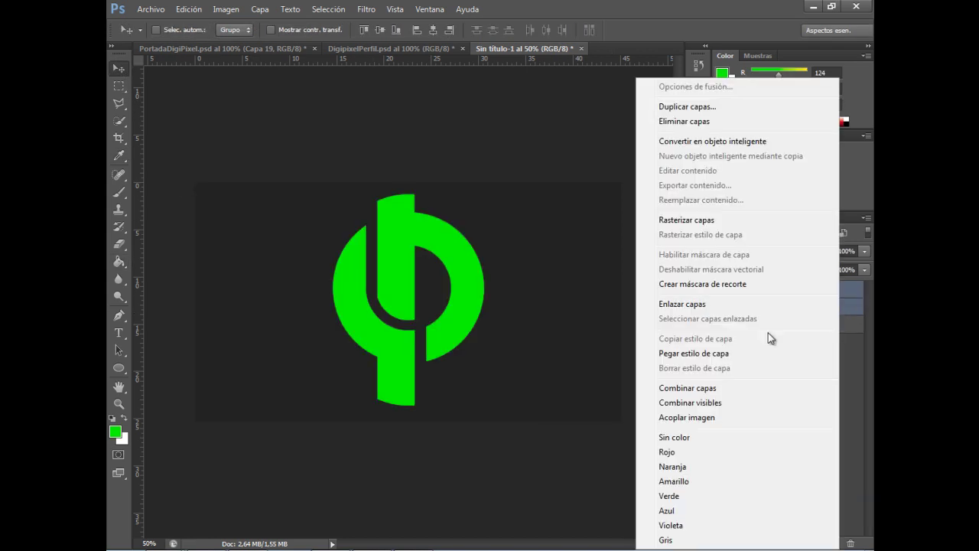
click(726, 388)
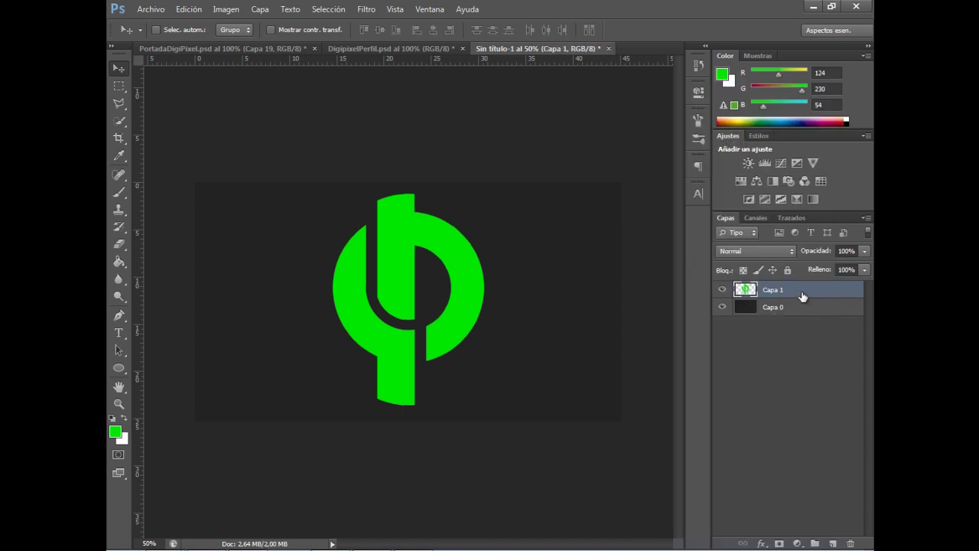
key(ctrl+z)
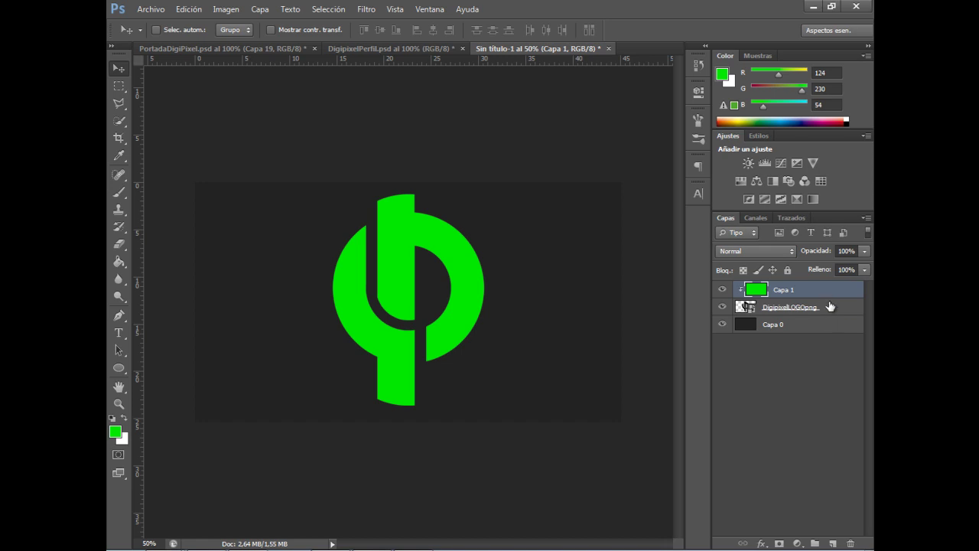
shift+click(830, 306)
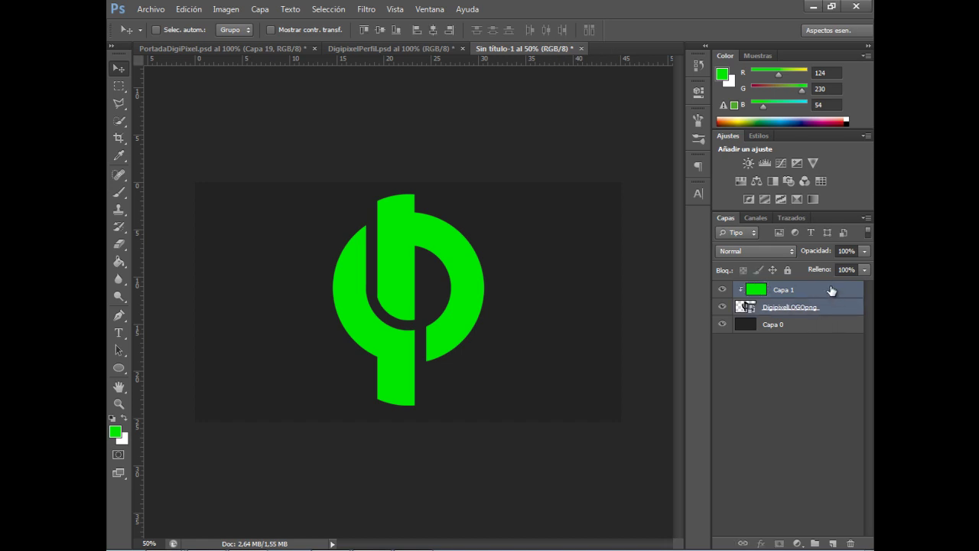
right_click(831, 291)
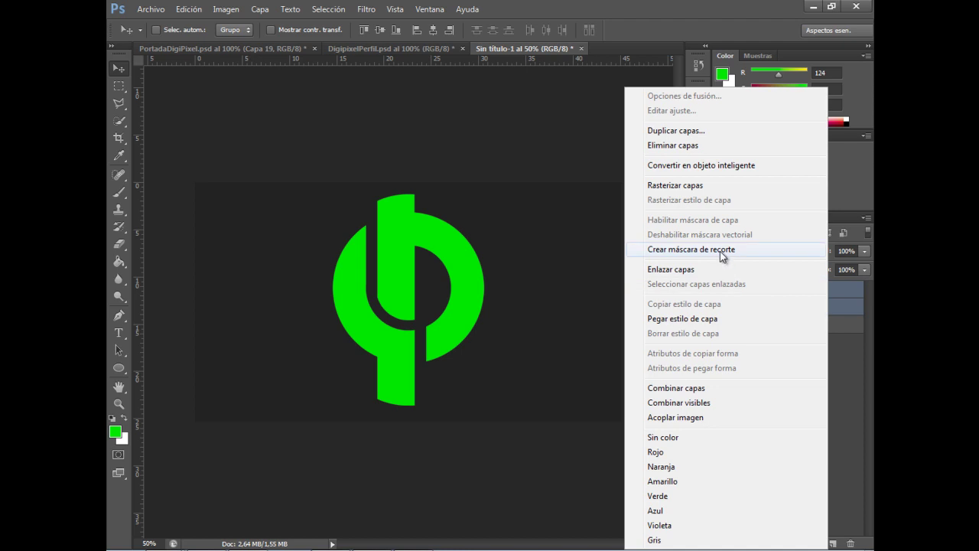
click(745, 388)
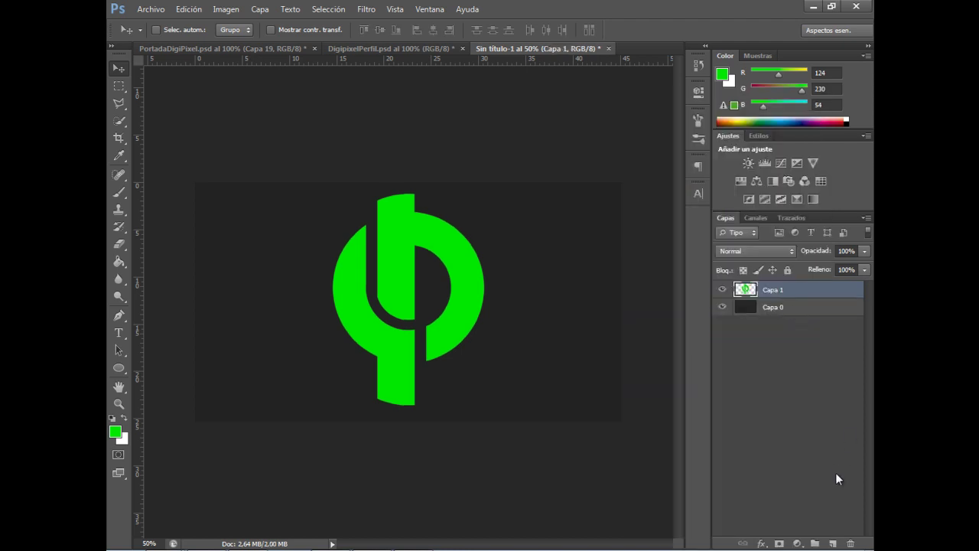
click(833, 543)
- At 100% zoom, add guides and draw a tall rectangular selection left of the logo's stem
click(118, 88)
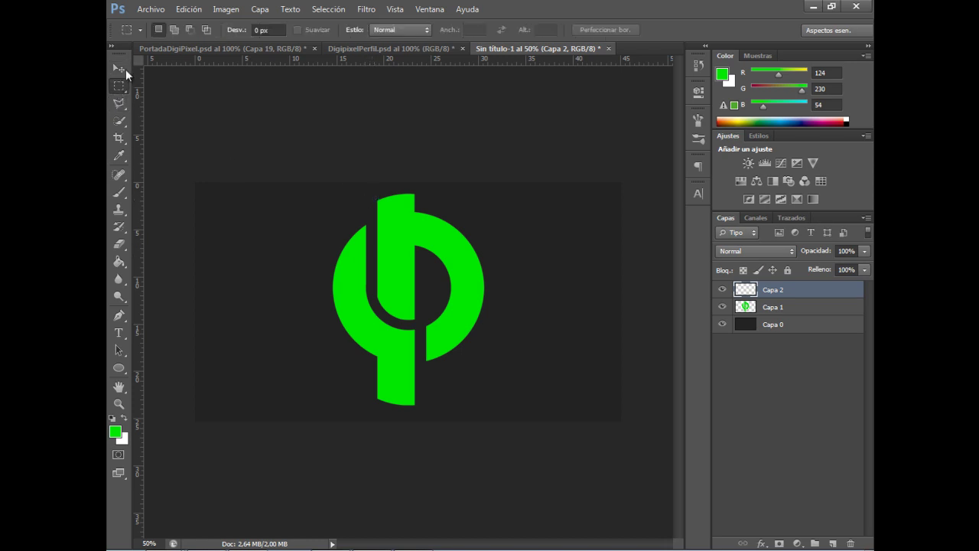
right_click(122, 79)
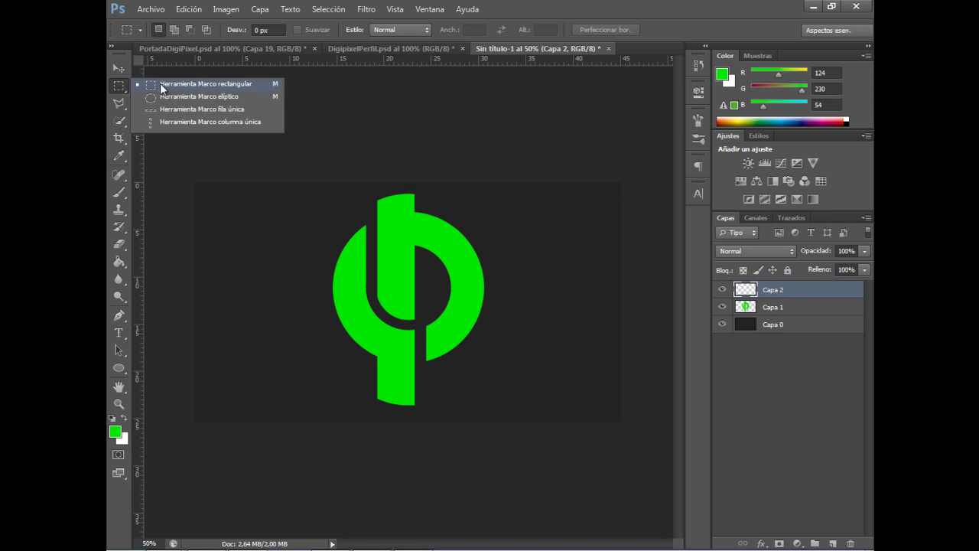
click(160, 83)
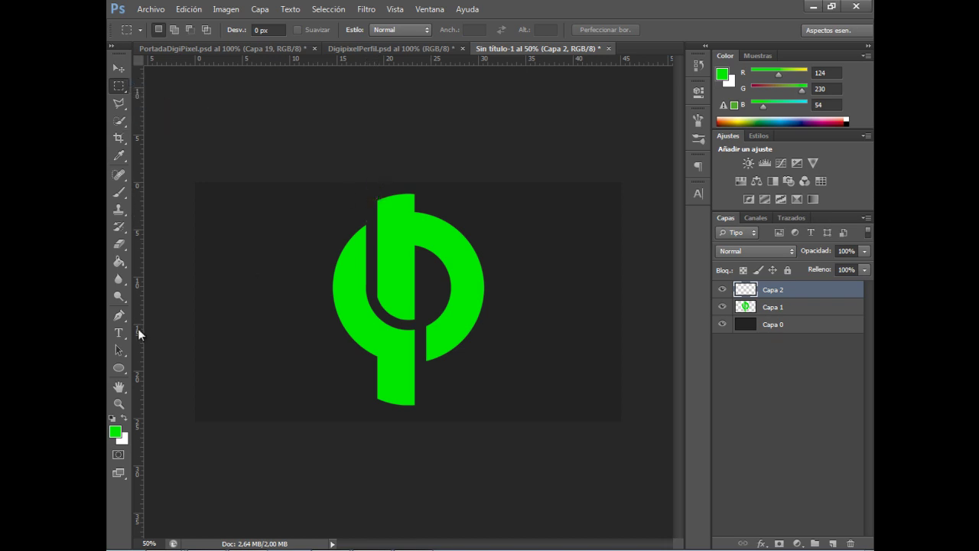
key(ctrl+plus)
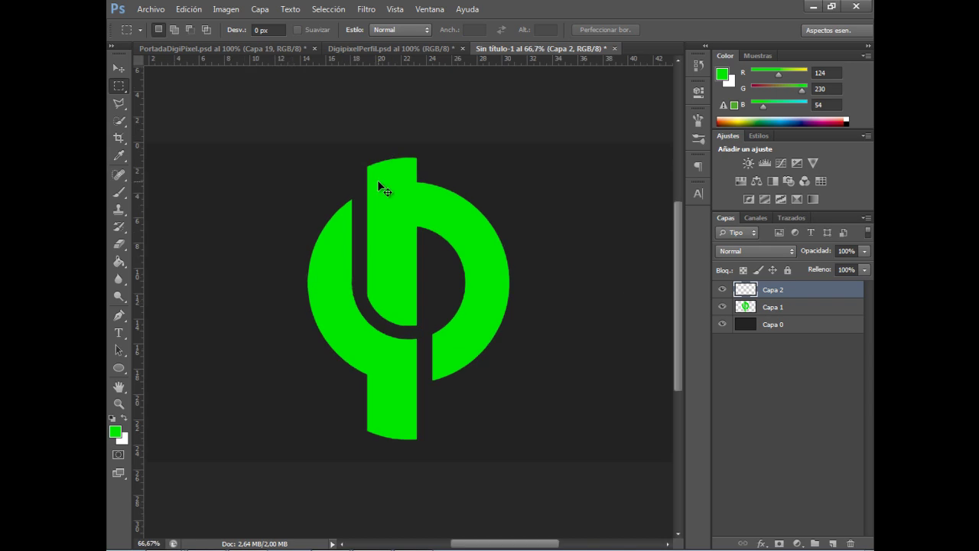
key(ctrl+plus)
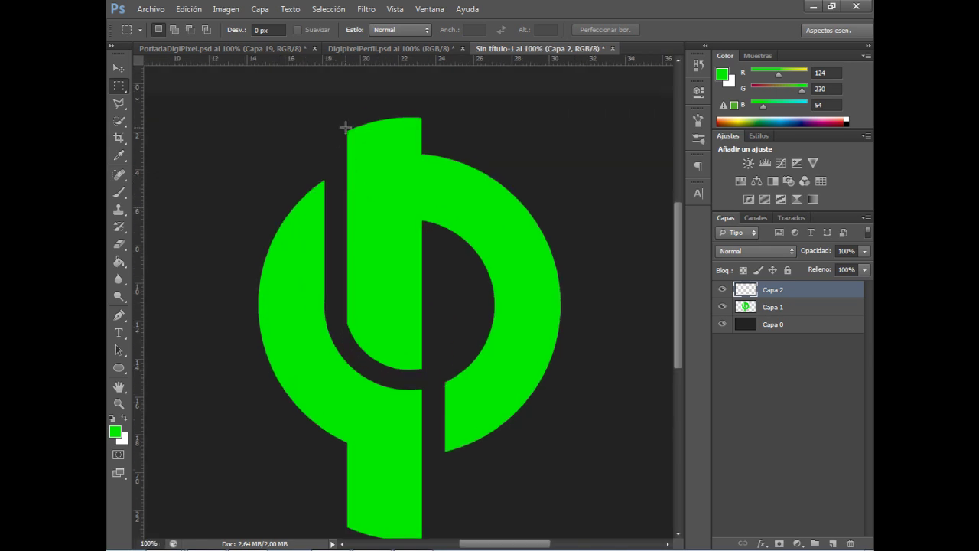
mouse_move(136, 312)
mouse_down()
mouse_move(347, 297)
mouse_move(202, 534)
mouse_move(231, 487)
mouse_move(237, 506)
mouse_up()
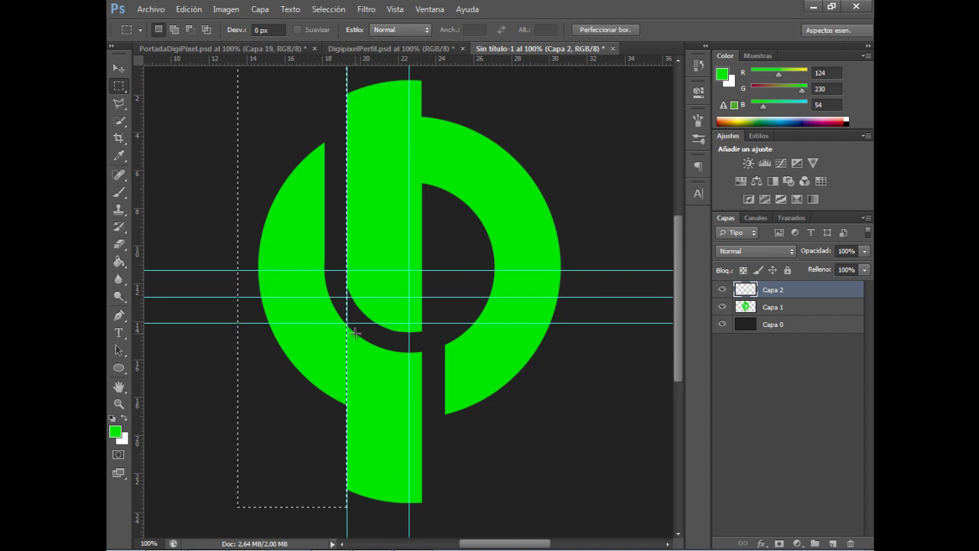
key(g)
key(shift+g)
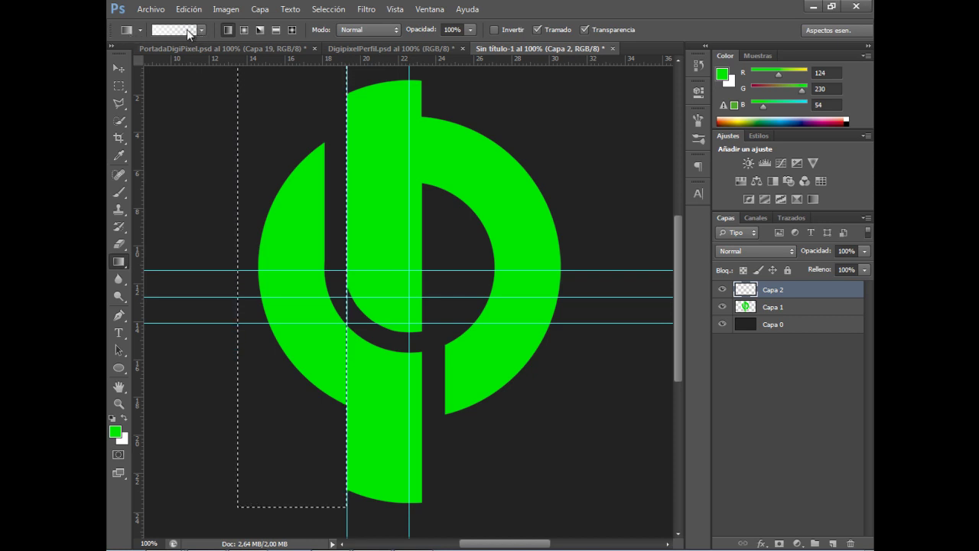
- In the Gradient Editor, set the left colour stop to black
click(186, 29)
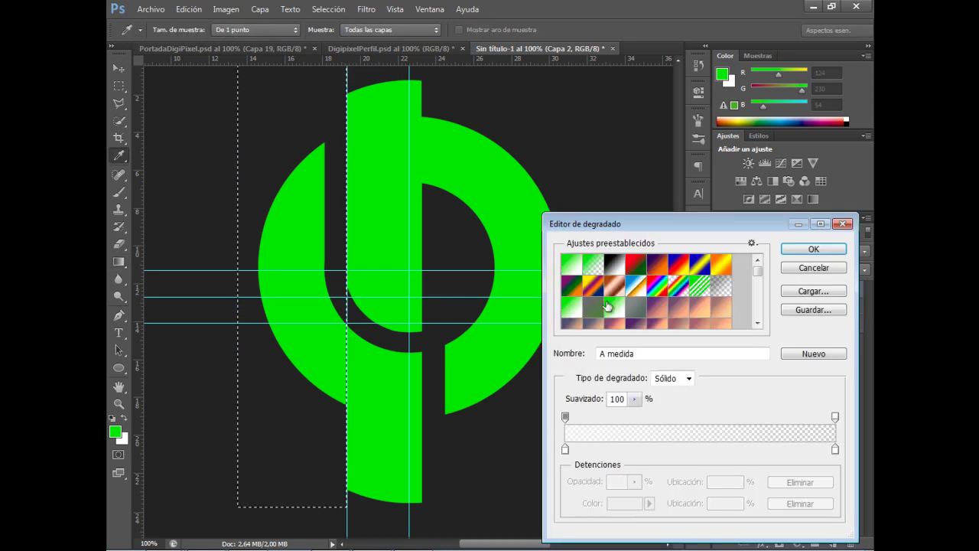
click(565, 449)
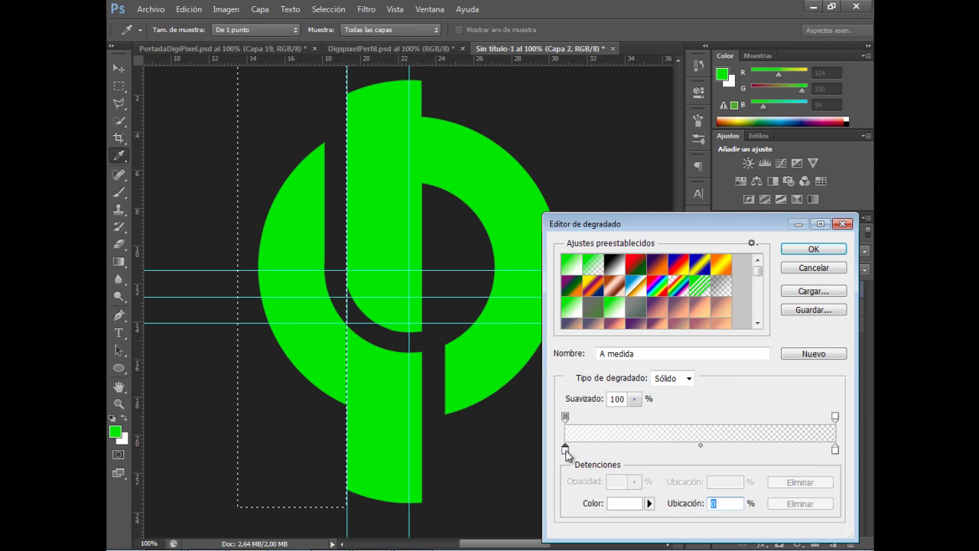
double_click(565, 449)
drag(605, 435, 605, 518)
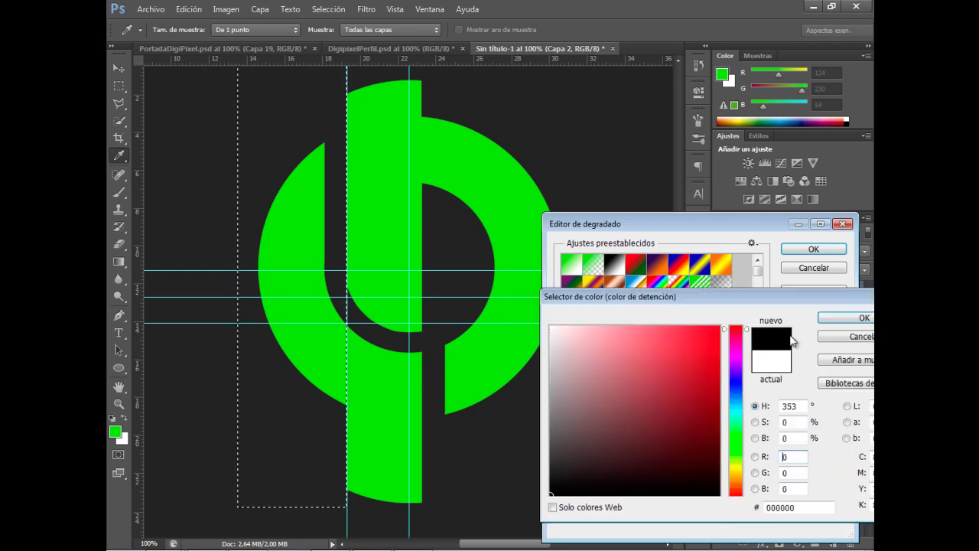
click(844, 318)
click(566, 417)
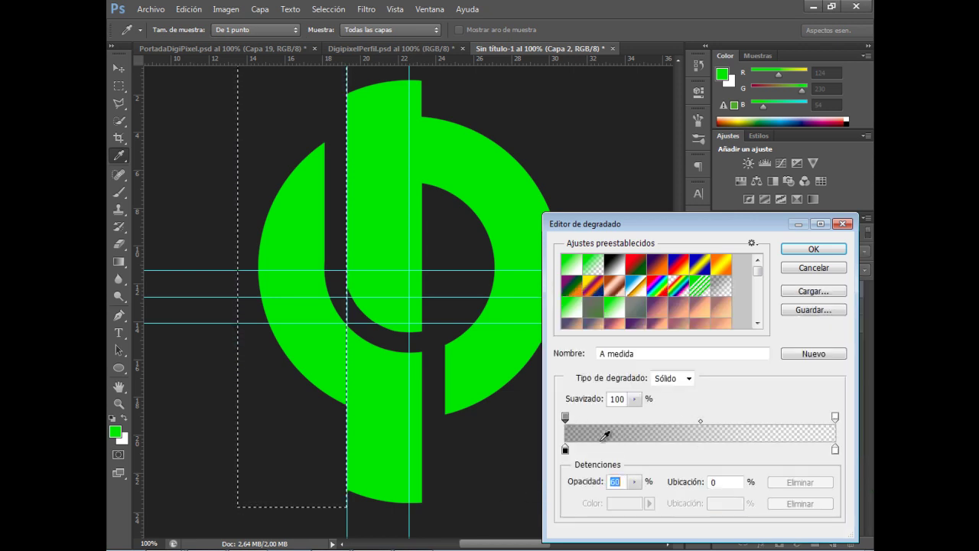
- Make the right gradient stop black (000000) with 0 opacity and accept the gradient
click(835, 450)
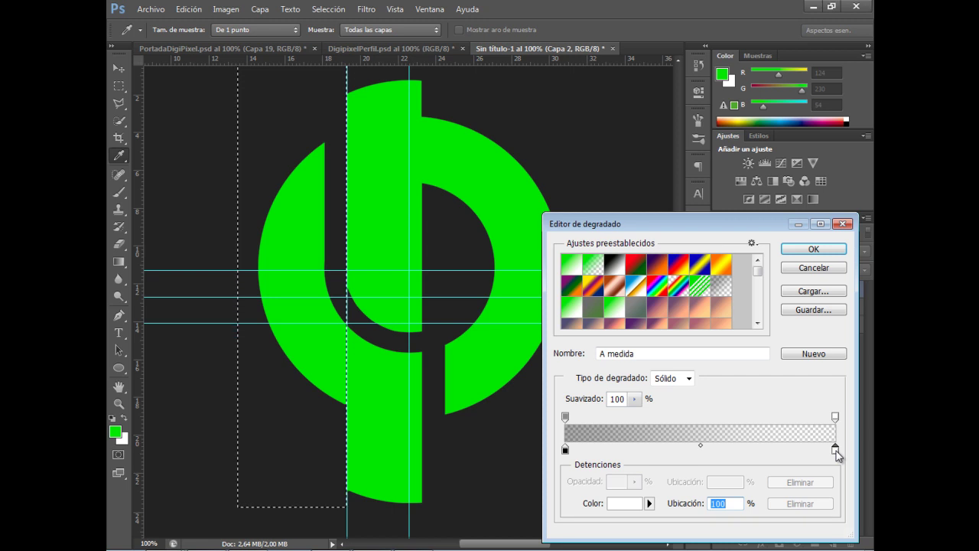
click(631, 503)
text(000000)
click(847, 319)
click(835, 417)
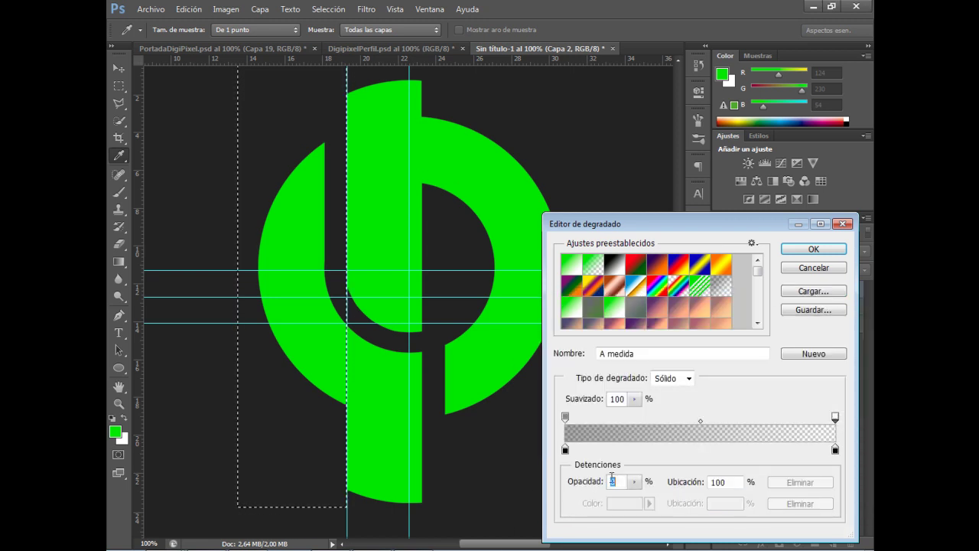
click(813, 249)
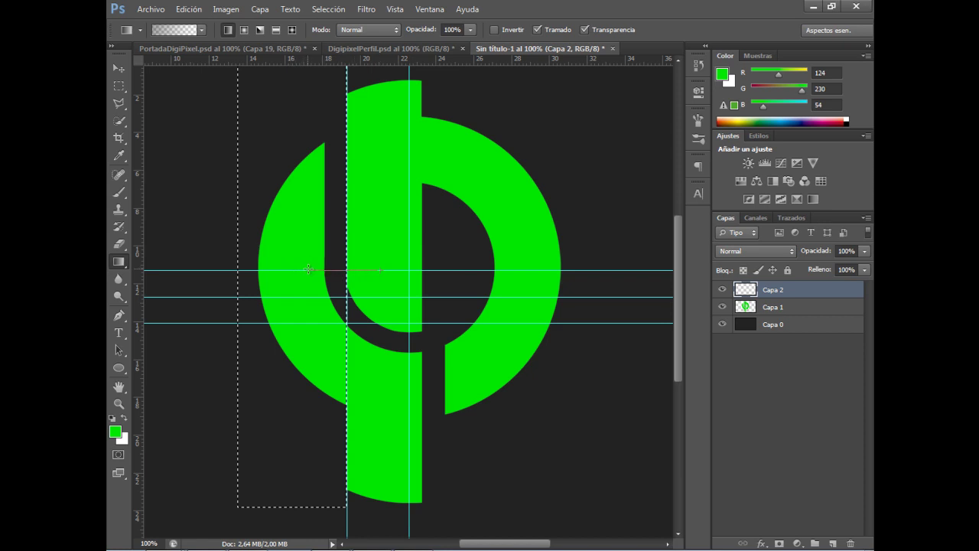
- Drag the dark gradient across the selection left of the stem, then deselect and hide guides
drag(380, 270, 293, 269)
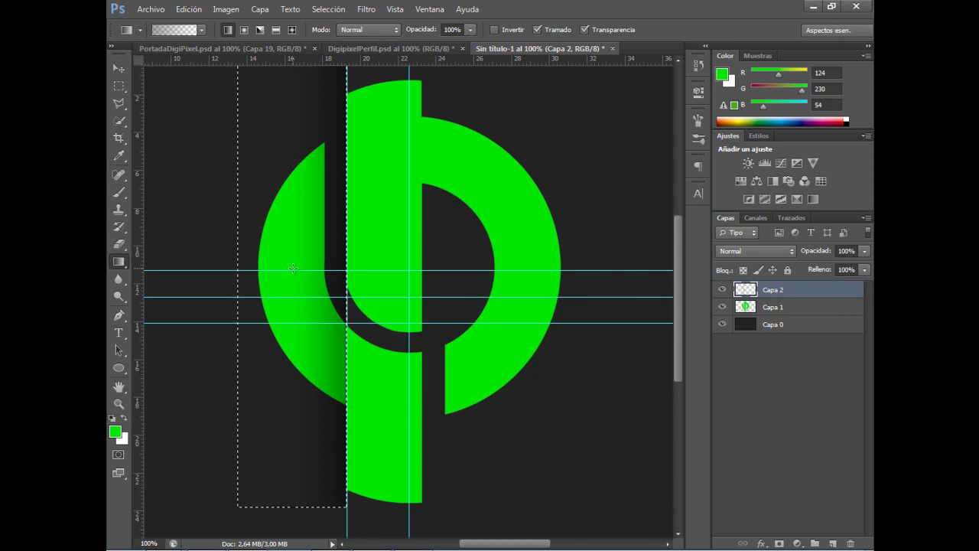
key(ctrl+d)
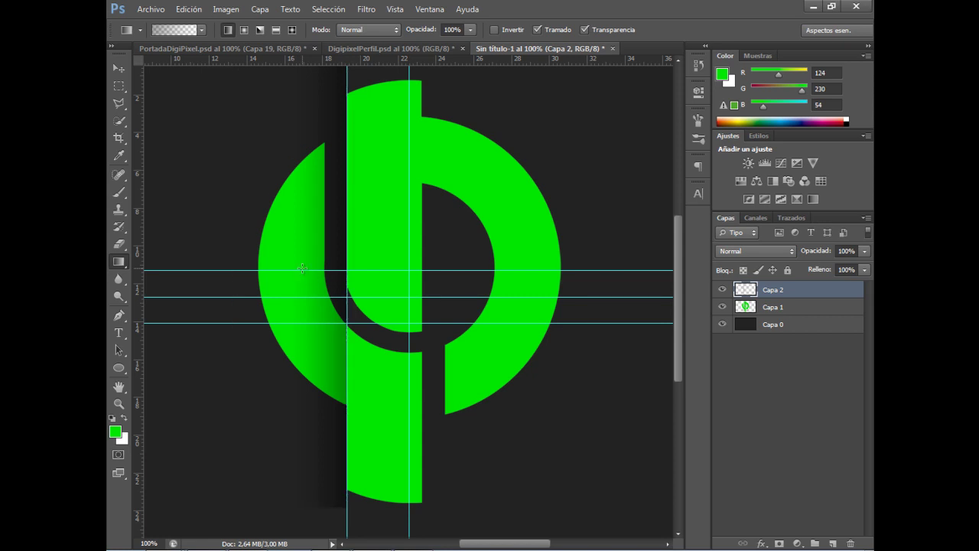
key(ctrl+semicolon)
key(ctrl+minus)
key(ctrl+minus)
key(ctrl+plus)
key(ctrl+plus)
key(ctrl+minus)
key(ctrl+plus)
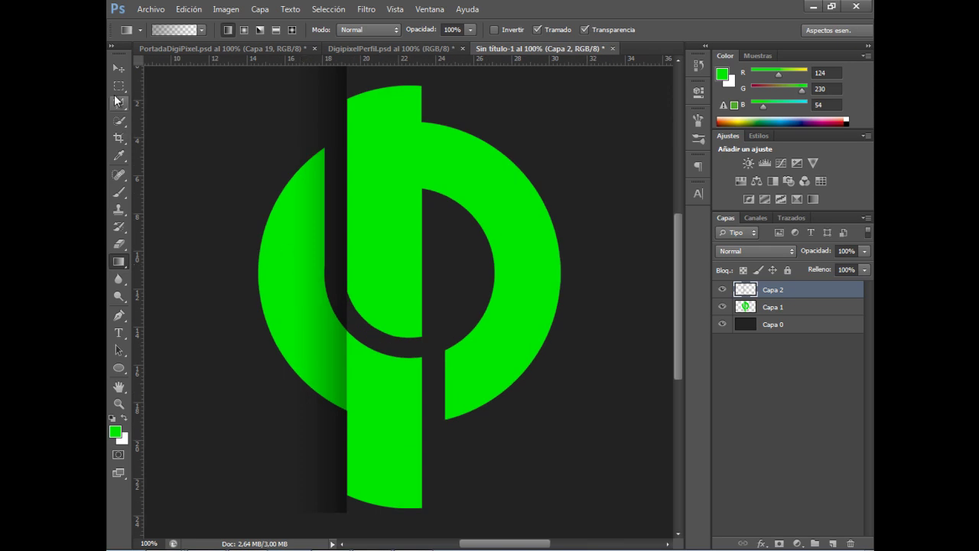
click(115, 70)
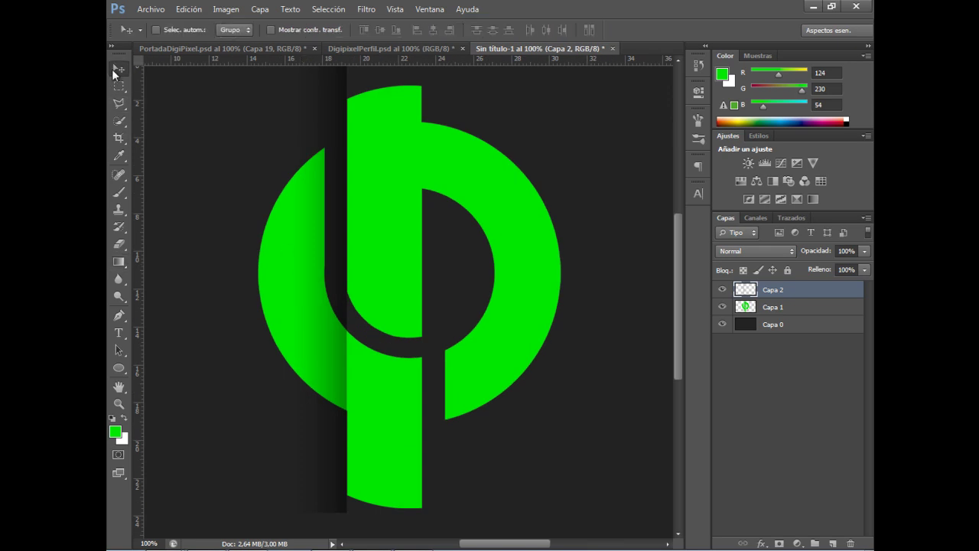
- Load the green logo's outline from Capa 1 as a selection
click(773, 308)
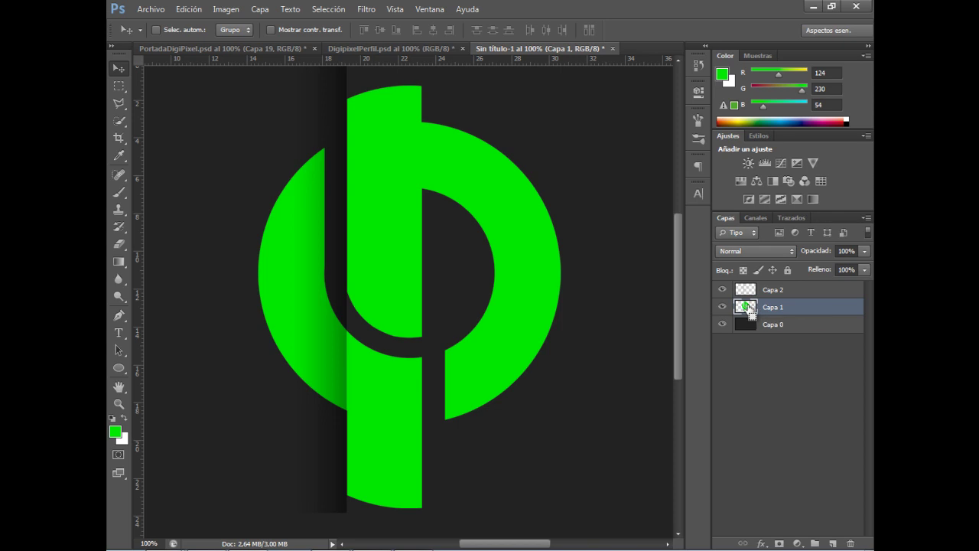
ctrl+click(748, 308)
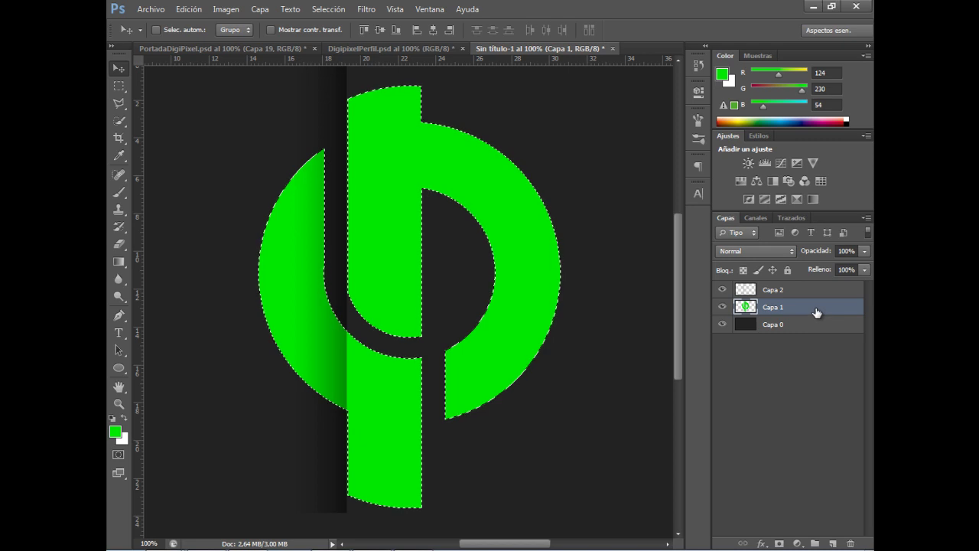
key(ctrl+minus)
key(ctrl+minus)
key(ctrl+plus)
key(ctrl+minus)
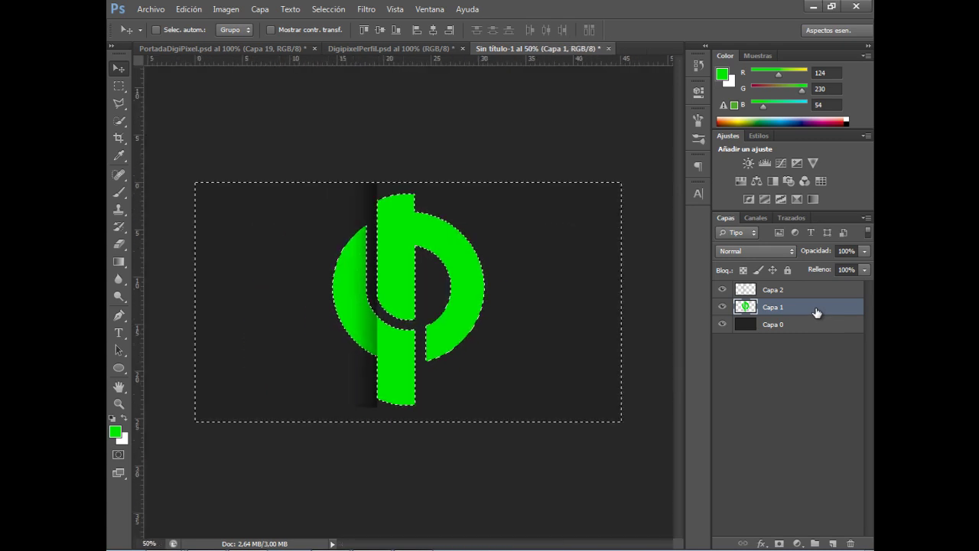
key(ctrl+plus)
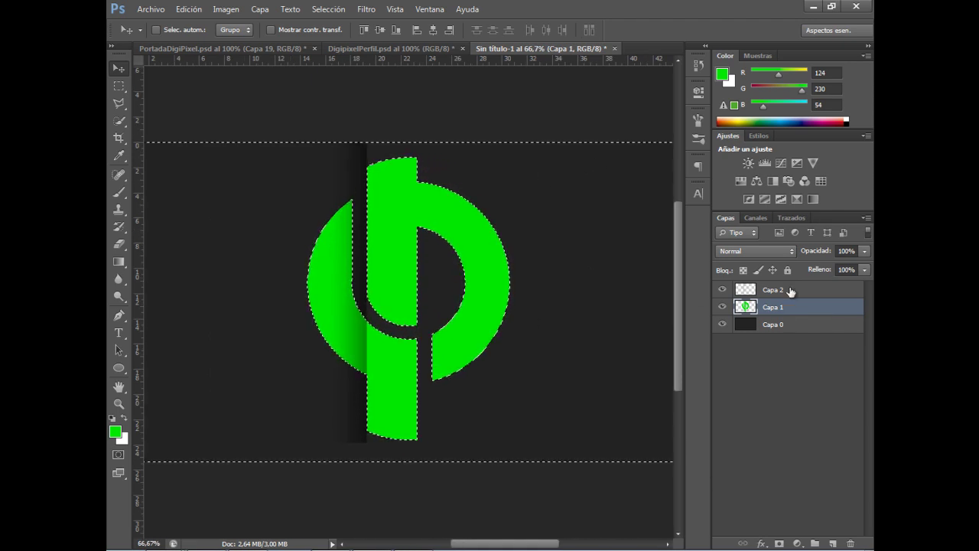
- On Capa 2, delete the shadow outside the green logo shape and deselect
click(729, 291)
click(723, 289)
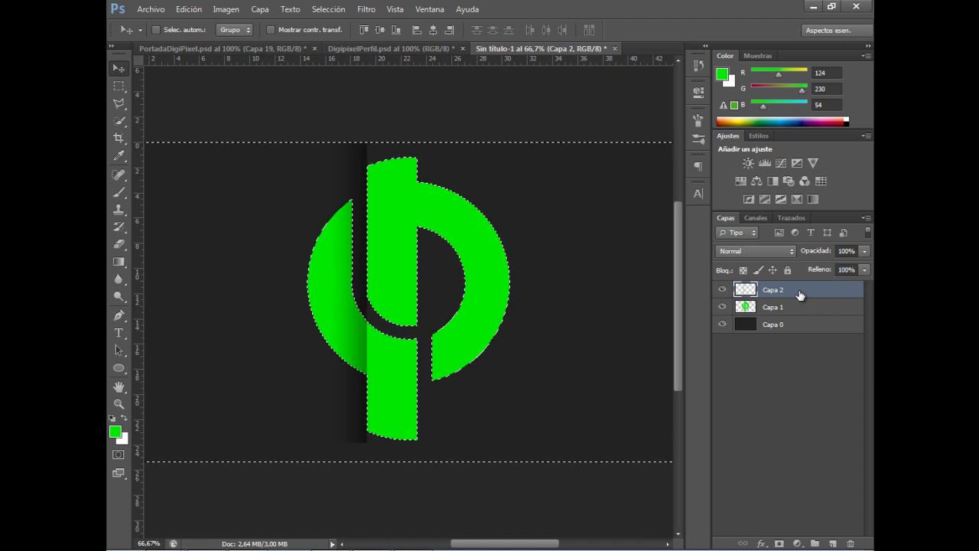
key(Delete)
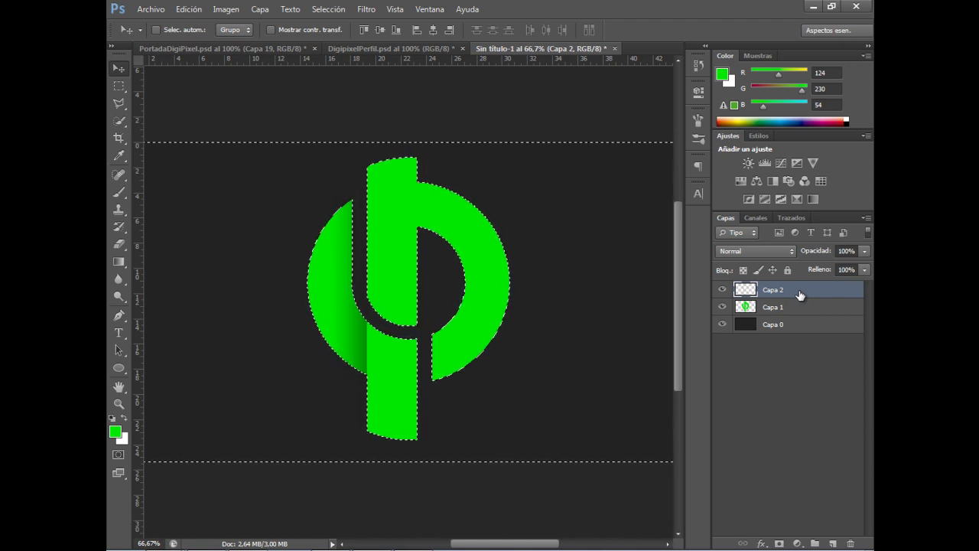
key(ctrl+d)
- Inspect the shadow edge and duplicate the shadow layer as Capa 2 copia
key(ctrl+plus)
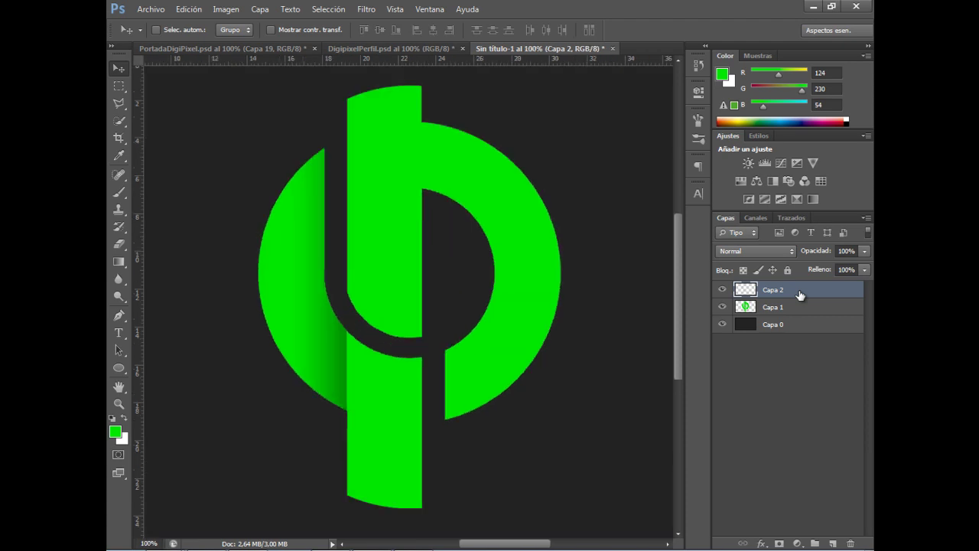
key(ctrl+minus)
key(ctrl+minus)
key(ctrl+plus)
key(ctrl+plus)
key(ctrl+minus)
key(ctrl+minus)
key(ctrl+plus)
key(ctrl+plus)
key(ctrl+plus)
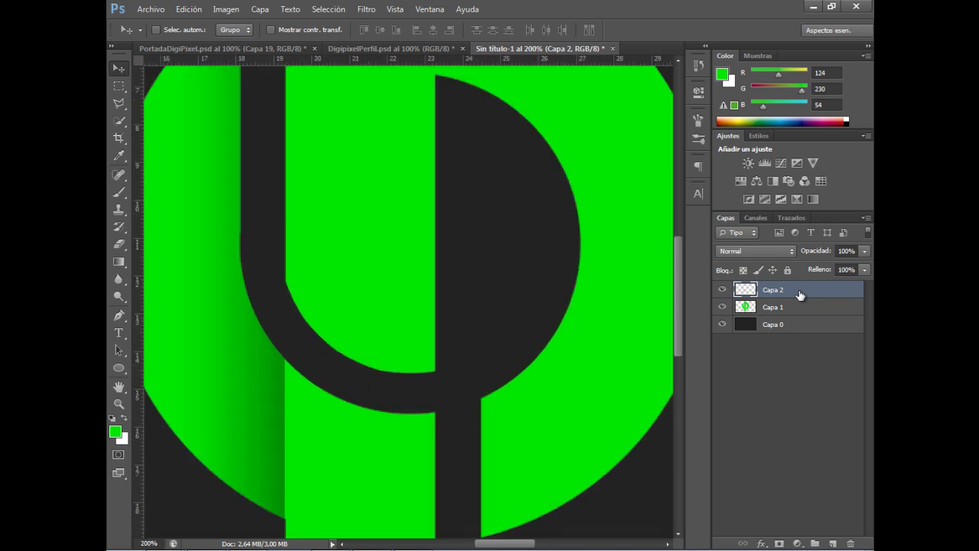
key(ctrl+minus)
key(ctrl+minus)
key(ctrl+plus)
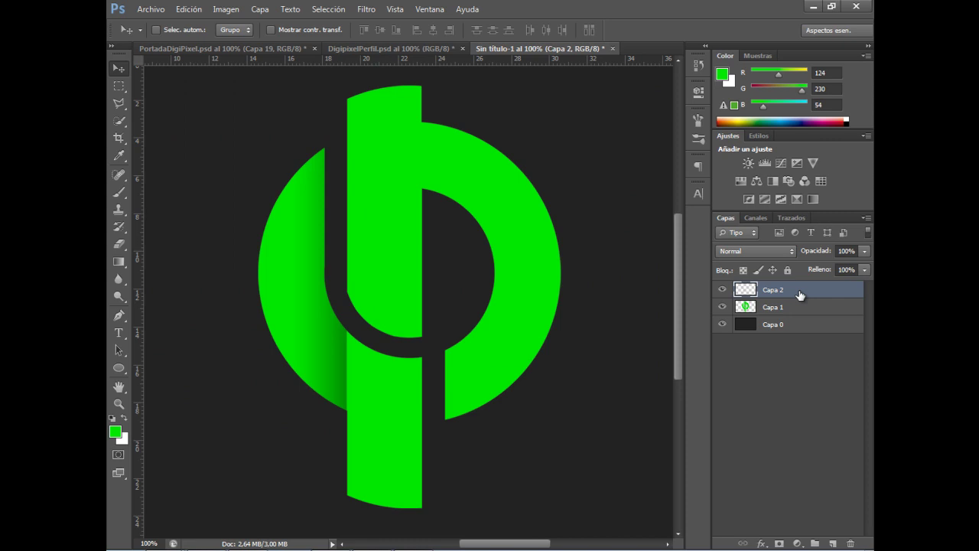
key(ctrl+j)
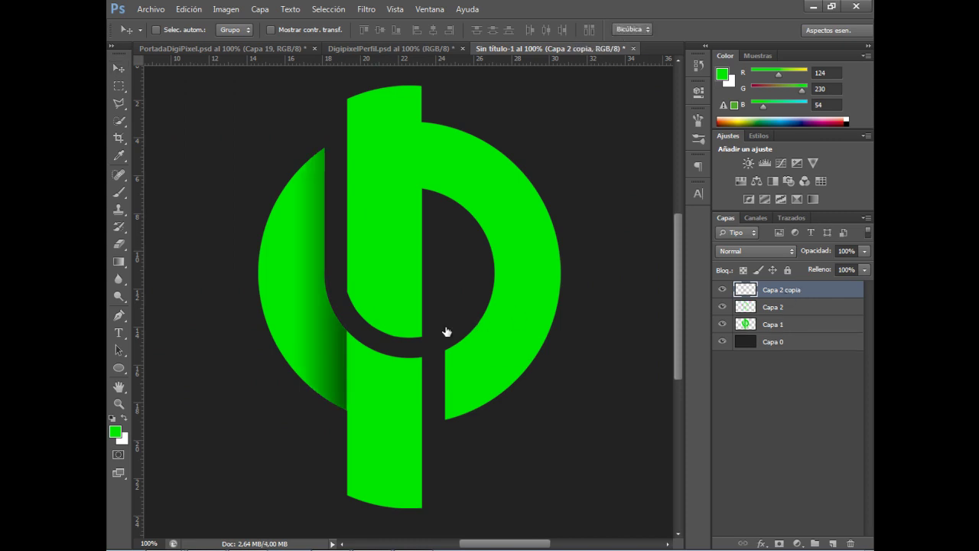
- Rotate the shadow copy 180° and move it beside the top of the green bar
key(ctrl+t)
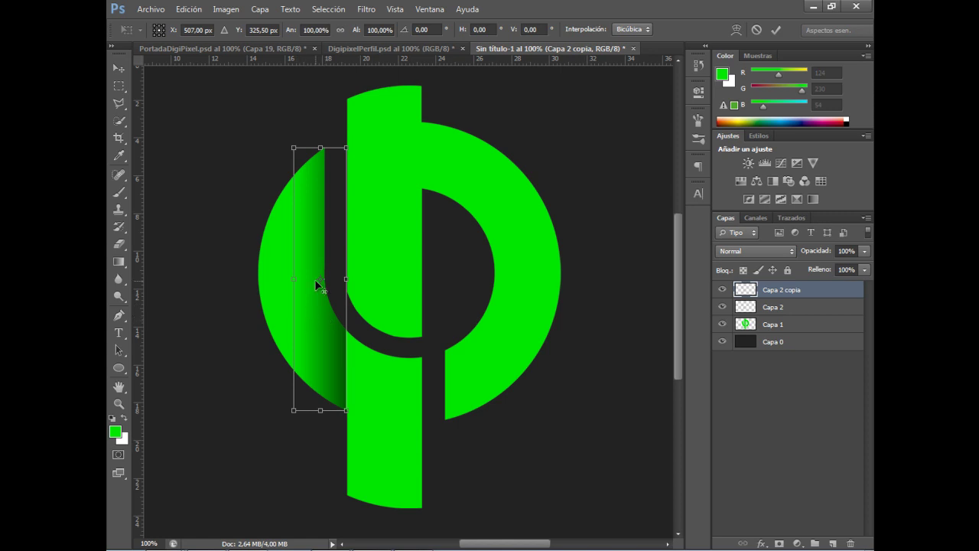
right_click(321, 326)
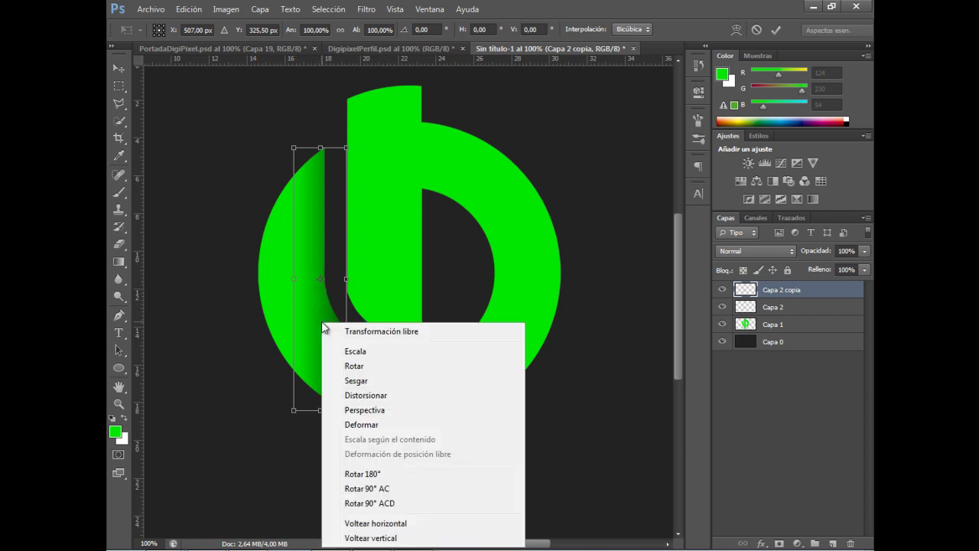
click(396, 472)
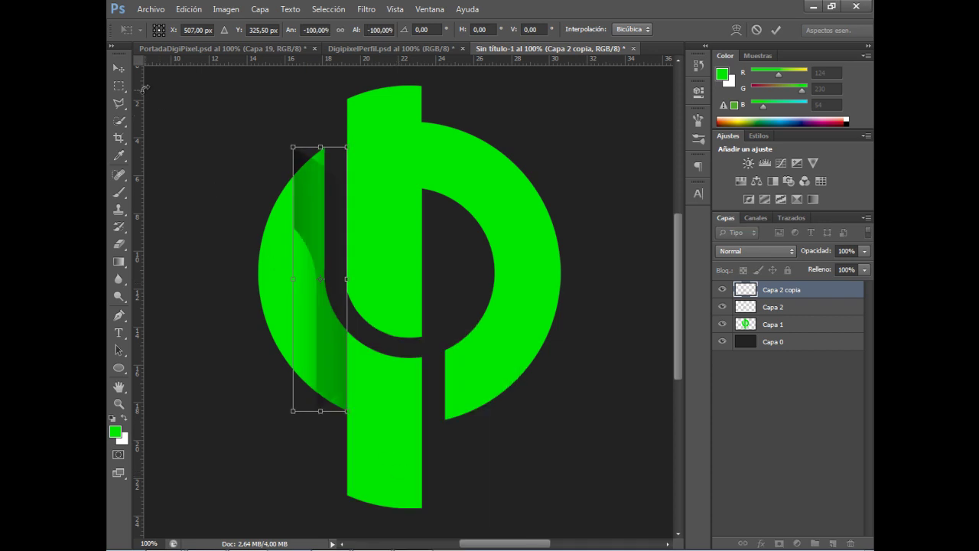
click(120, 70)
click(463, 216)
mouse_move(361, 313)
mouse_down()
mouse_move(432, 276)
mouse_move(451, 153)
mouse_up()
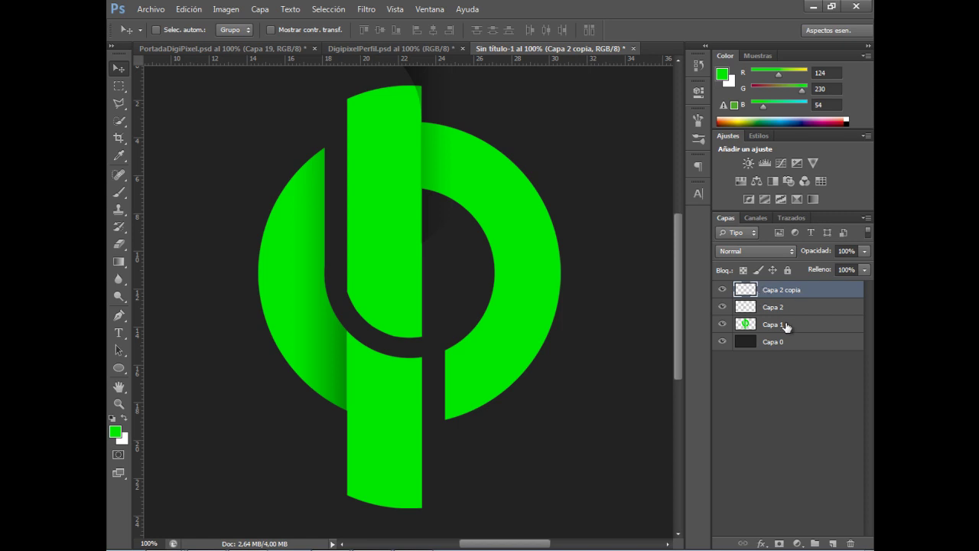
- Load and invert the logo selection, make Capa 2 copia active, then deselect
drag(678, 255, 683, 225)
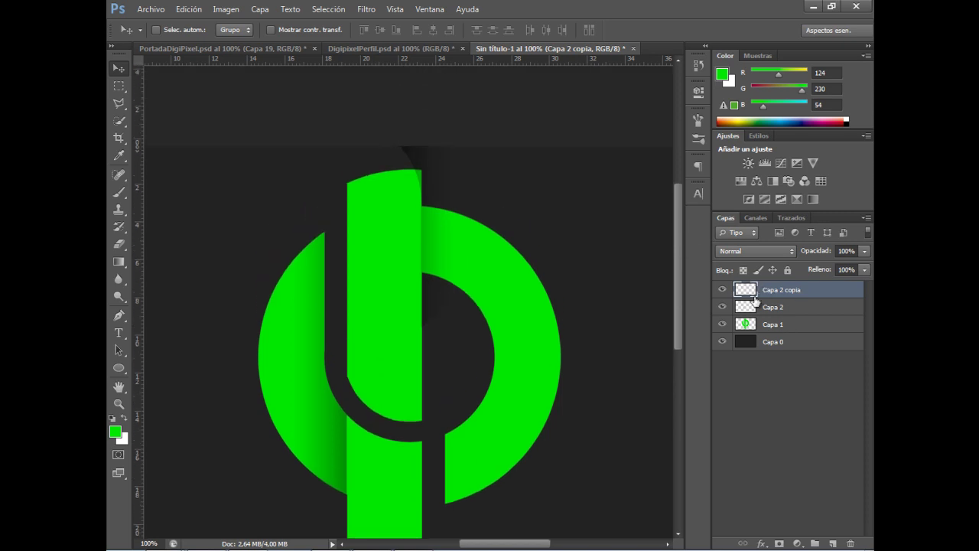
ctrl+click(747, 324)
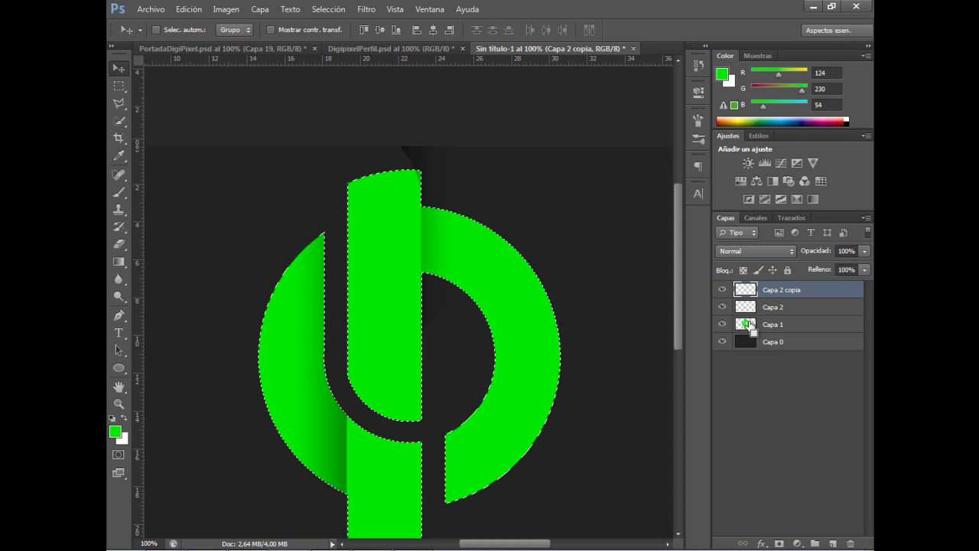
click(790, 327)
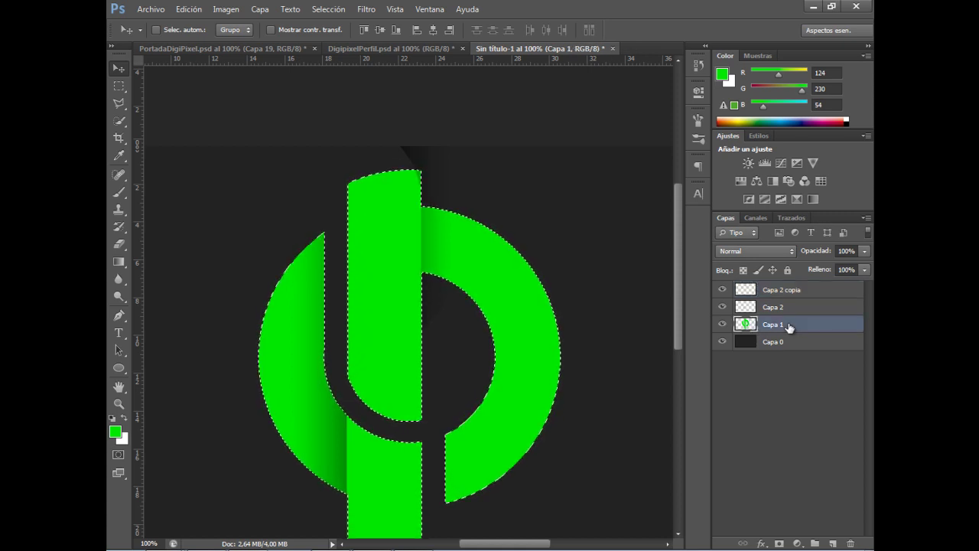
key(ctrl+shift+i)
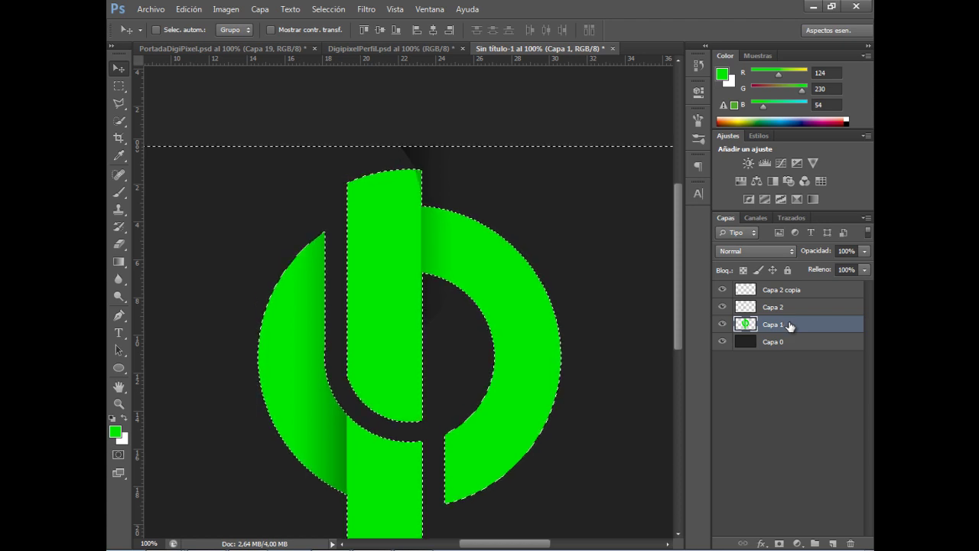
click(782, 290)
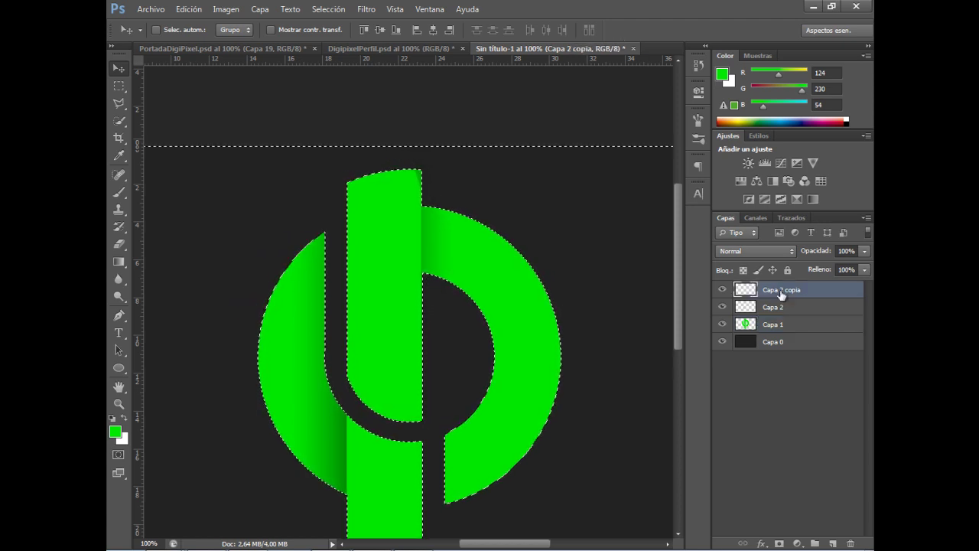
key(ctrl+d)
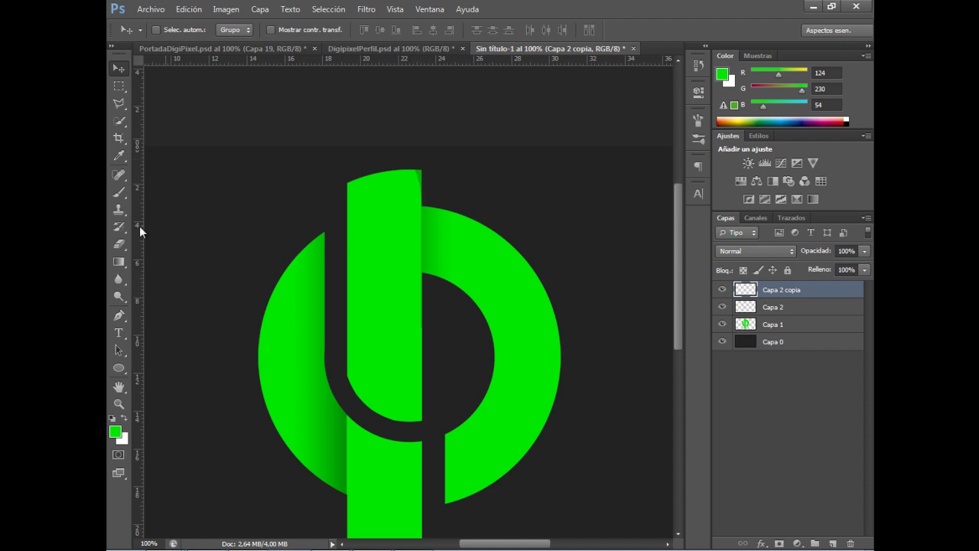
- Set the Eraser brush size to 21 px
key(e)
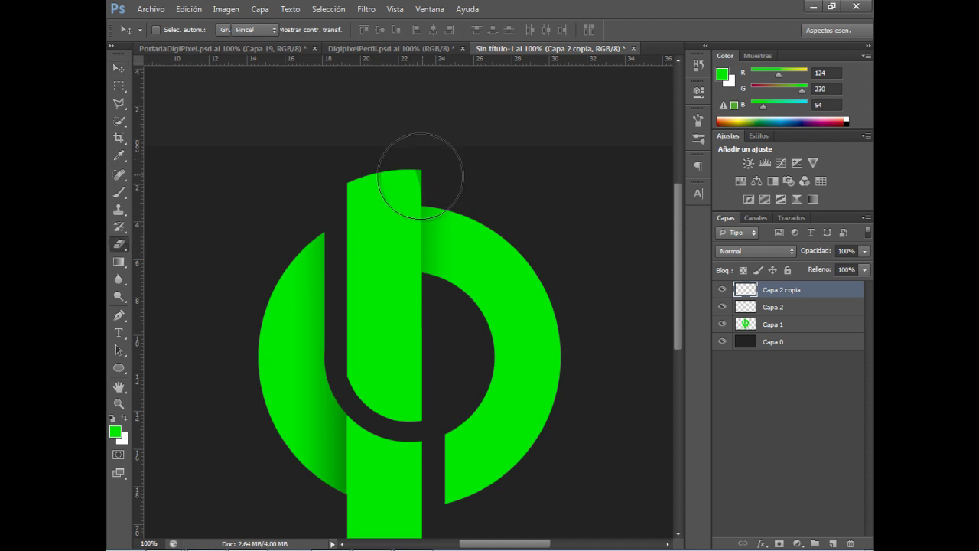
right_click(475, 242)
drag(505, 198, 446, 198)
key(Return)
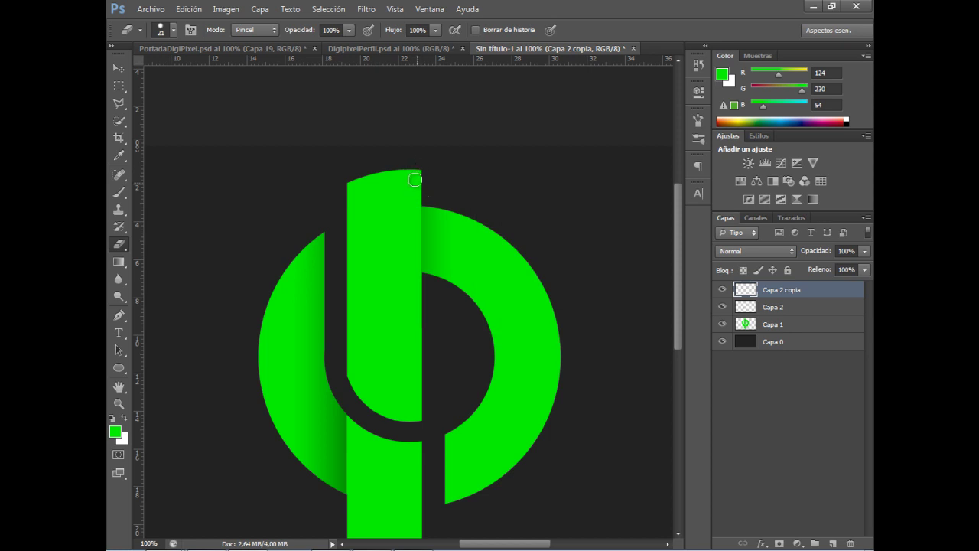
- Zoom out to half size to view the whole green logo with its shadows
click(117, 67)
key(ctrl+minus)
key(ctrl+minus)
key(ctrl+minus)
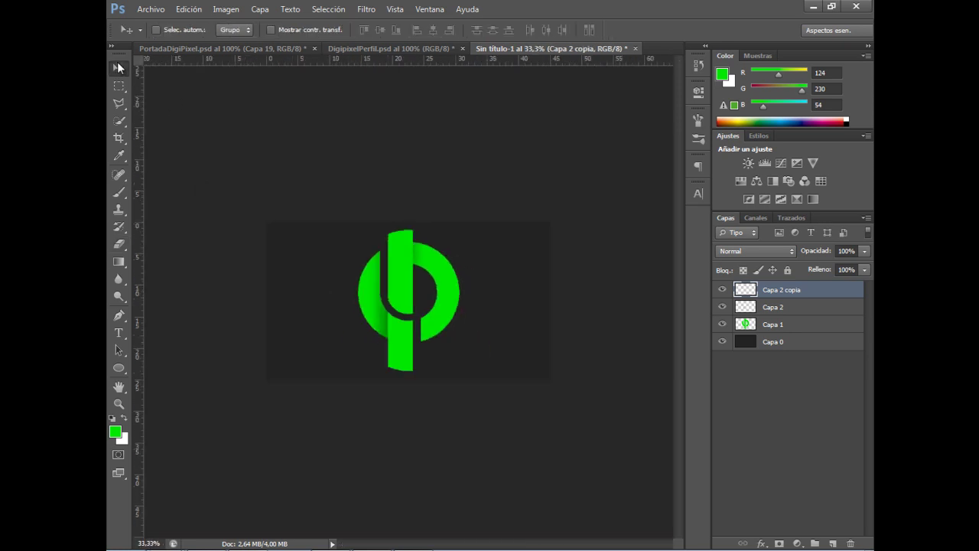
key(ctrl+plus)
key(ctrl+plus)
key(ctrl+minus)
key(ctrl+minus)
key(ctrl+plus)
key(ctrl+plus)
key(ctrl+minus)
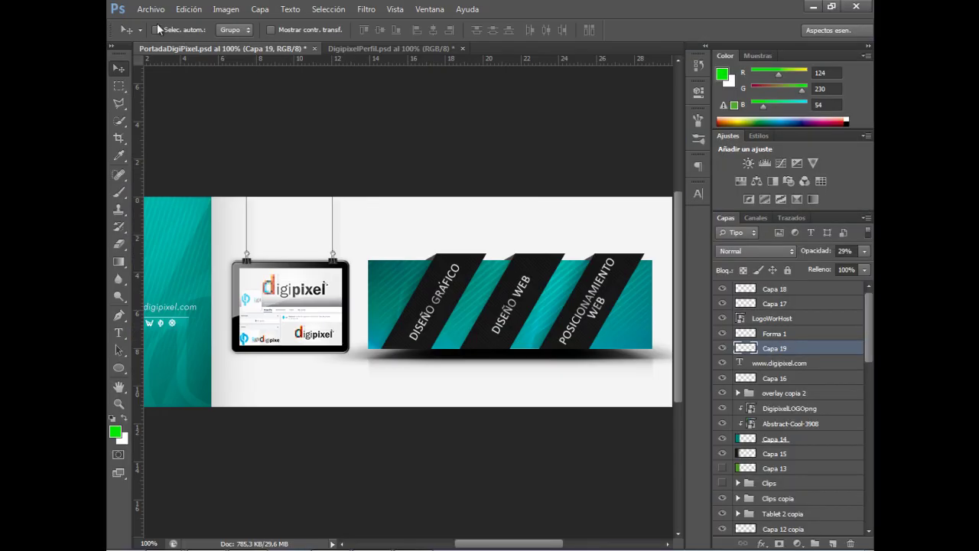
- Open Photoshop's Archivo (File) menu to begin a new document
click(152, 9)
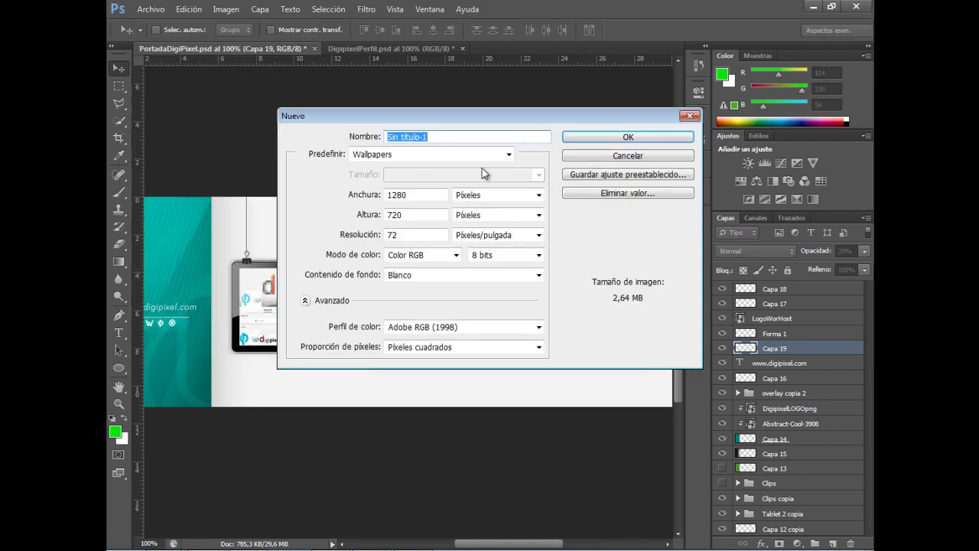
- Create the 1280×720 document, convert Fondo into Capa 0, and add empty Capa 1
click(593, 141)
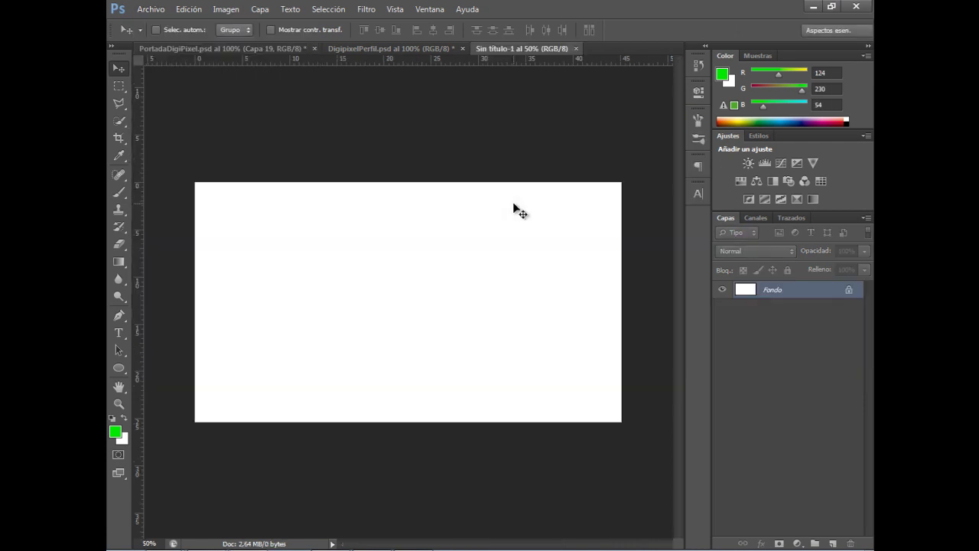
right_click(781, 294)
click(777, 297)
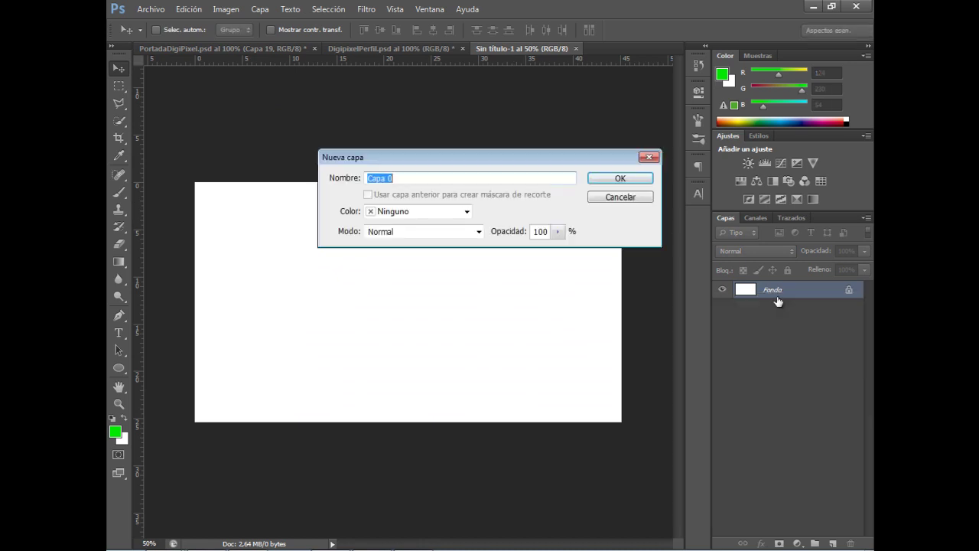
click(627, 175)
click(835, 541)
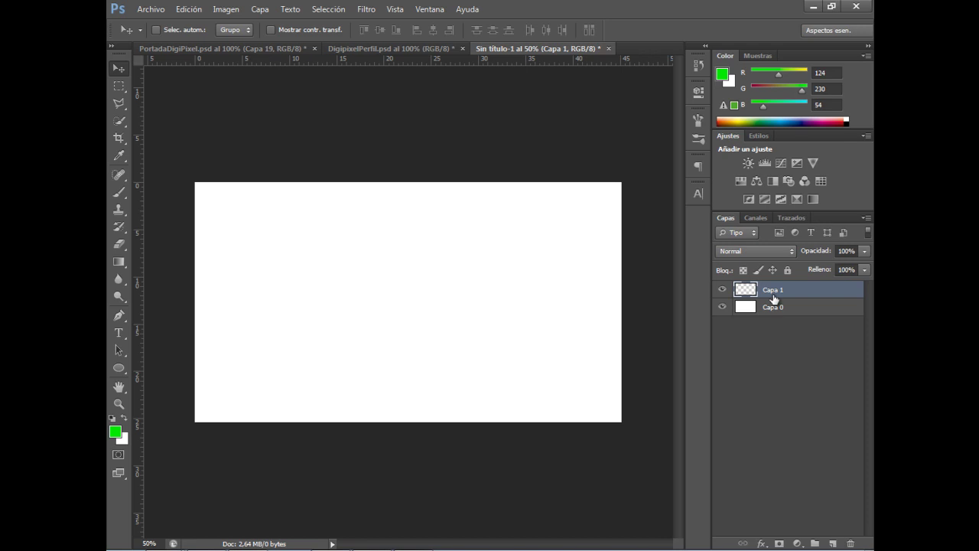
- Drag a vertical and a horizontal guide to the centre of the canvas
drag(138, 374, 409, 362)
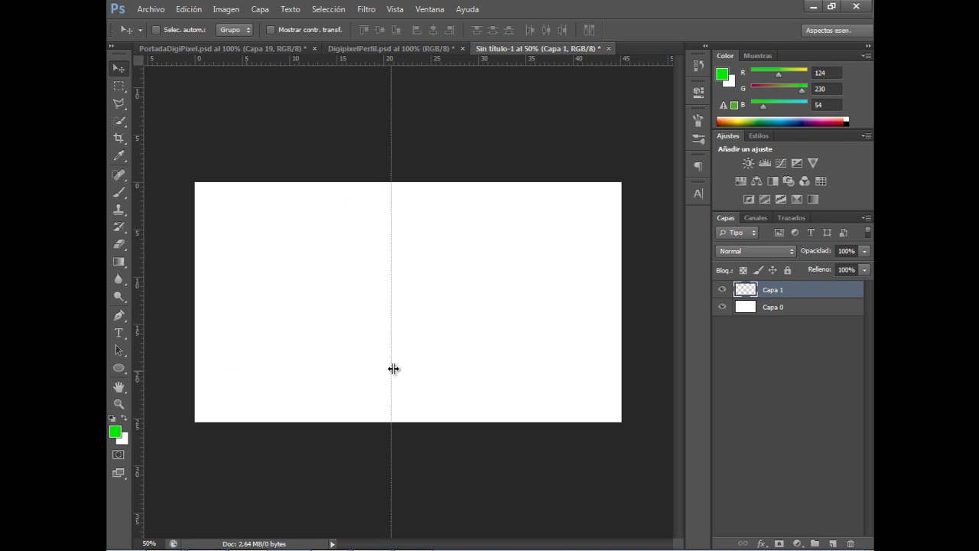
drag(439, 58, 453, 302)
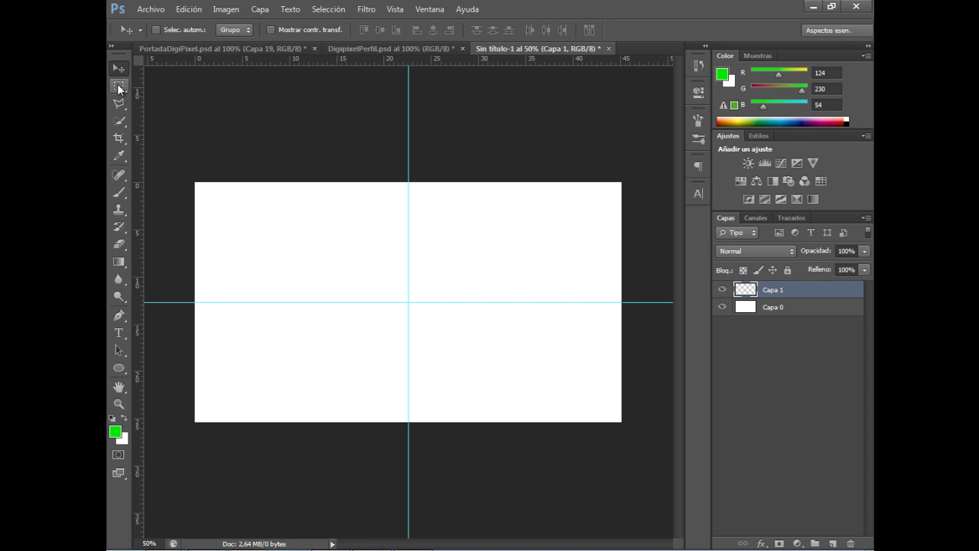
click(118, 86)
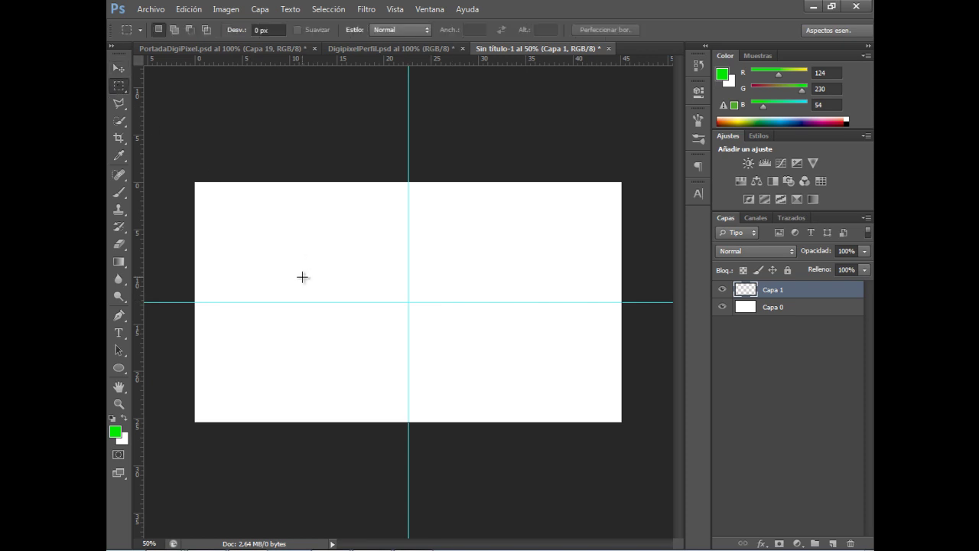
click(126, 420)
- Fill a wide rectangular selection on Capa 1 with dark grey #262626
mouse_move(566, 380)
mouse_down()
mouse_move(527, 458)
mouse_move(540, 457)
mouse_up()
click(830, 317)
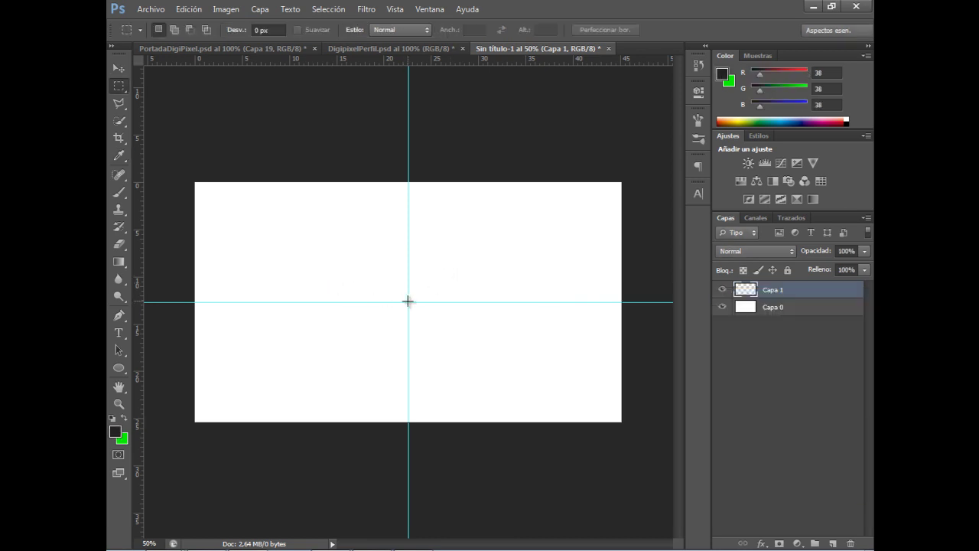
mouse_move(276, 261)
mouse_down()
mouse_move(531, 331)
mouse_move(561, 320)
mouse_up()
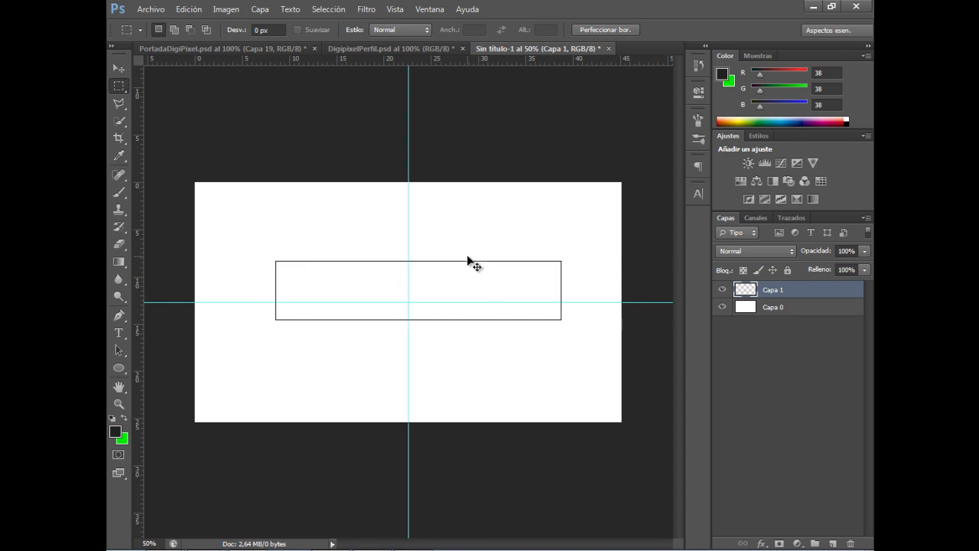
key(g)
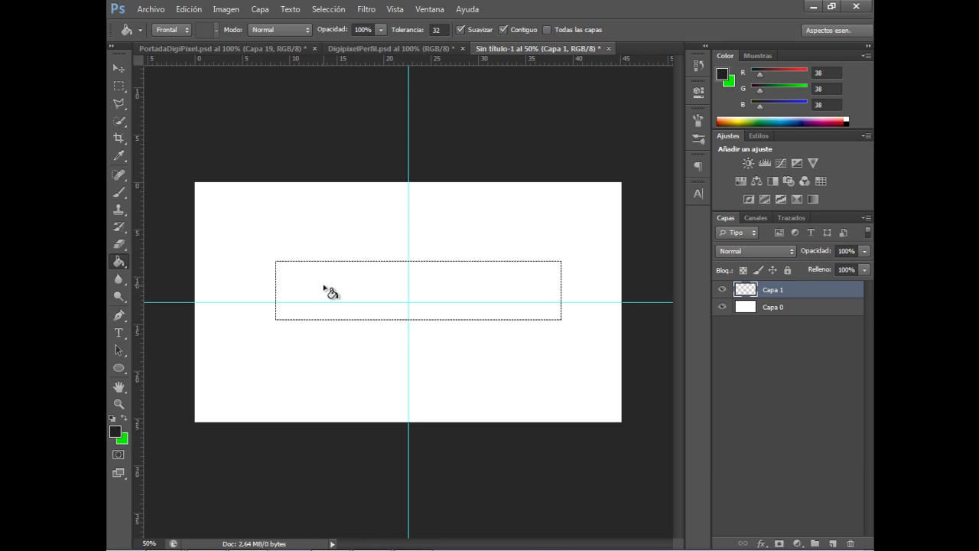
click(325, 290)
- Deselect the rectangle and select Capa 0 together with Capa 1
click(117, 69)
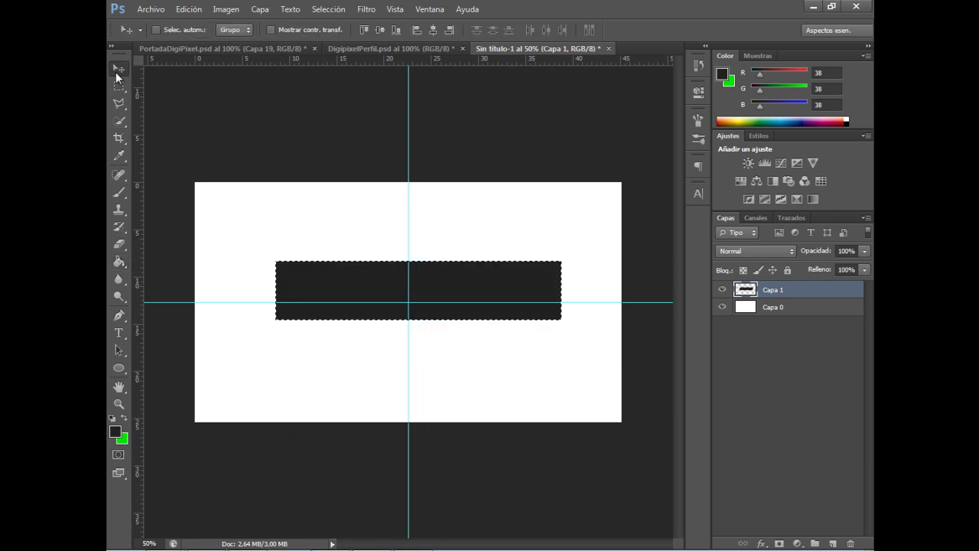
key(ctrl+d)
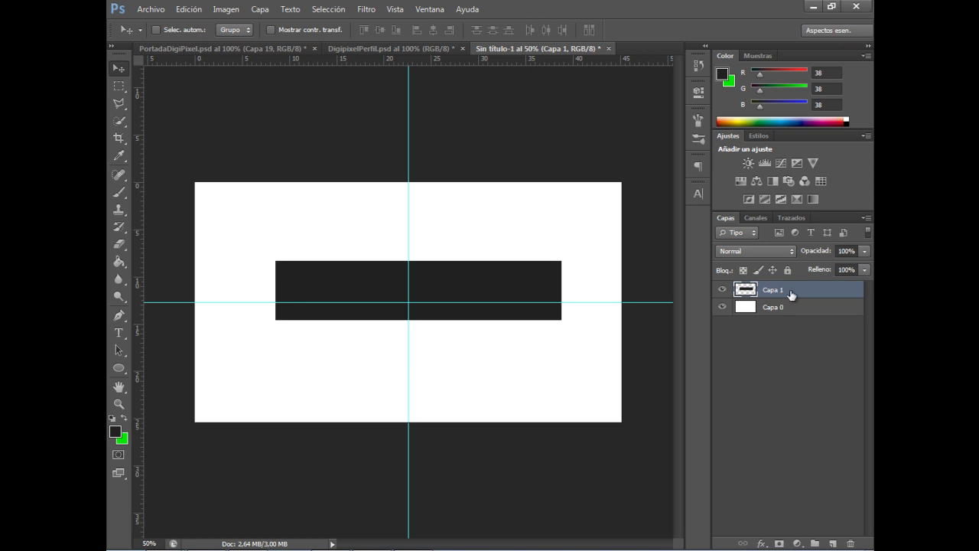
shift+click(786, 308)
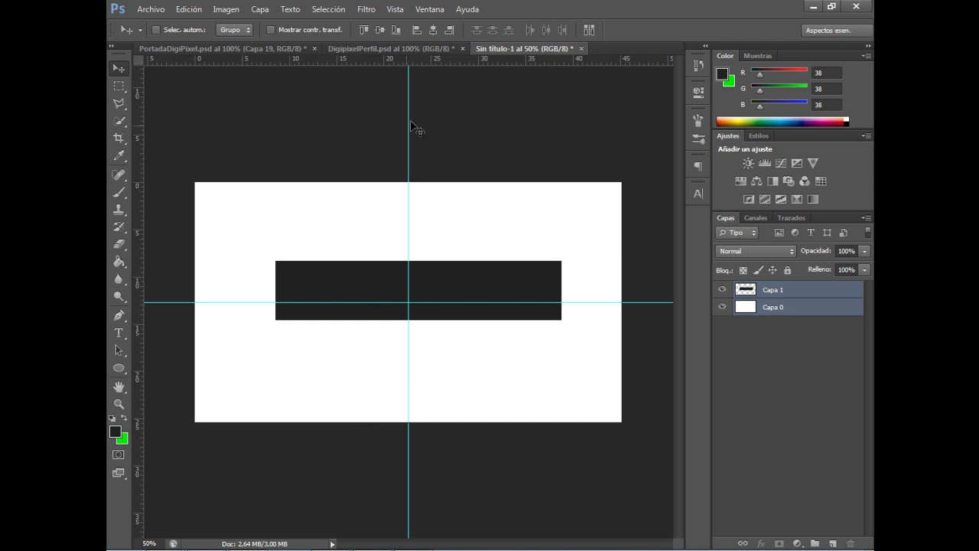
- Align the rectangle to the canvas's vertical and horizontal centres, then select only Capa 1
click(380, 30)
click(431, 31)
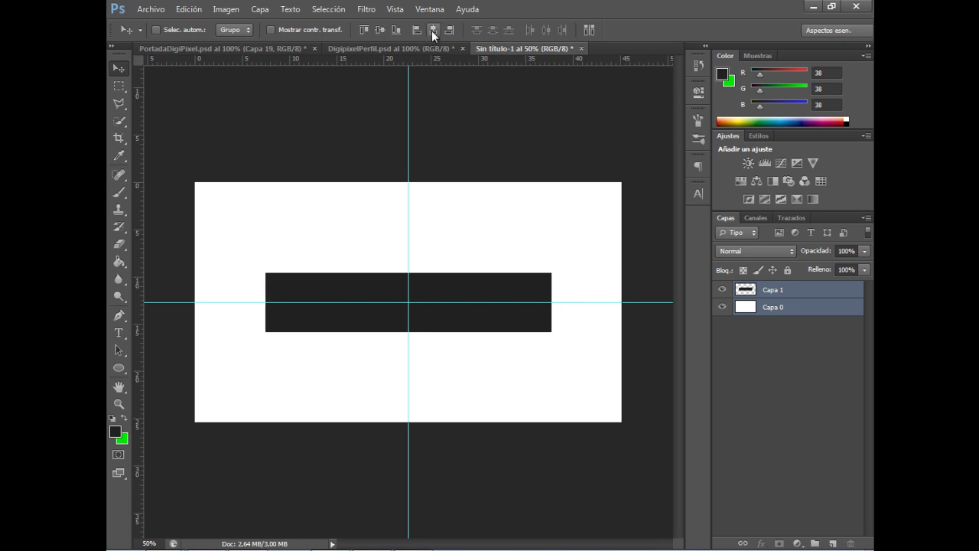
click(790, 291)
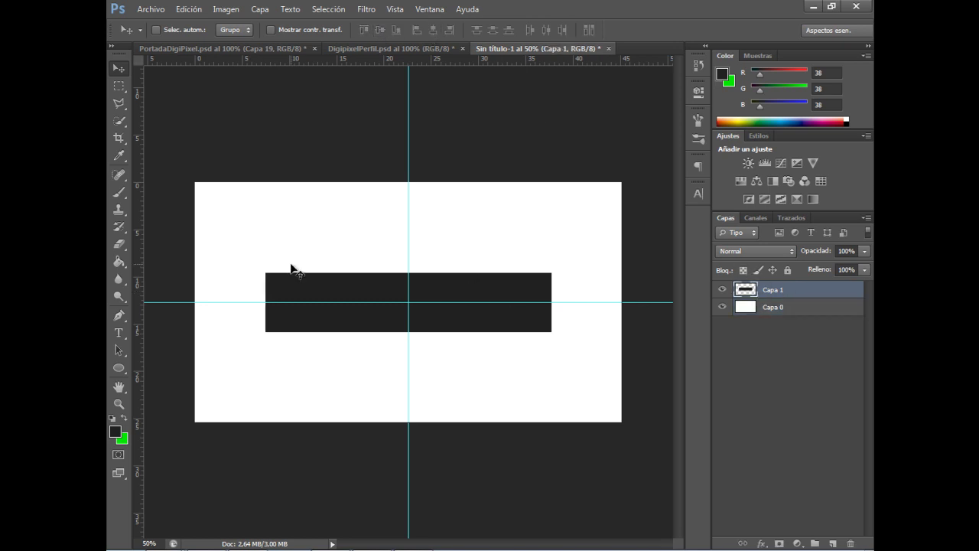
- Zoom and toggle the guides to inspect the centred grey rectangle
key(ctrl+plus)
key(ctrl+plus)
key(ctrl+minus)
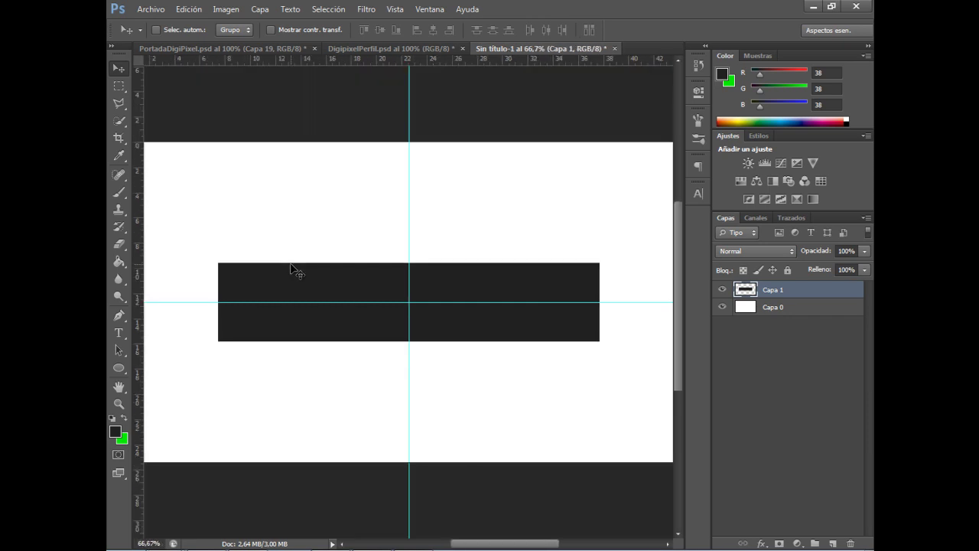
scroll(408, 302, right, 3)
key(ctrl+h)
key(ctrl+minus)
key(ctrl+plus)
key(ctrl+h)
drag(546, 546, 585, 545)
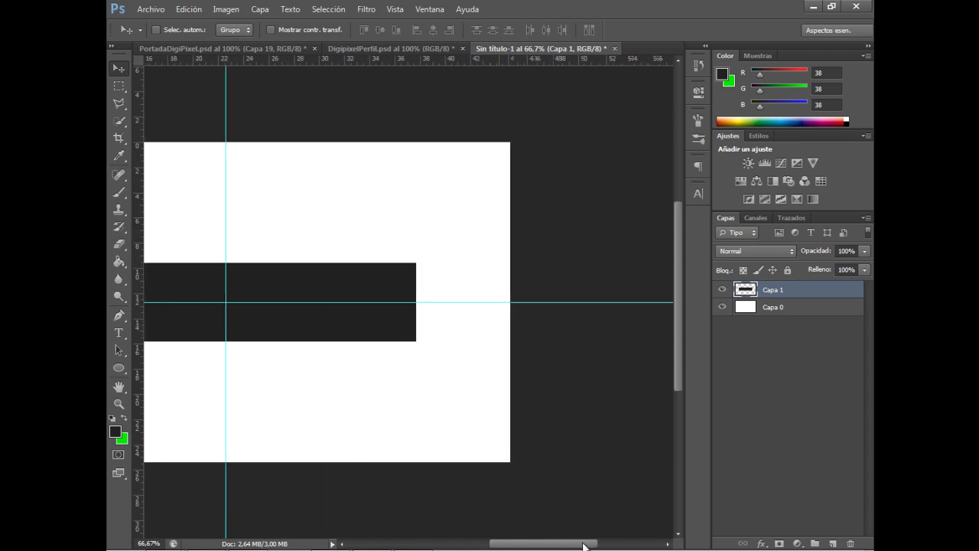
click(120, 320)
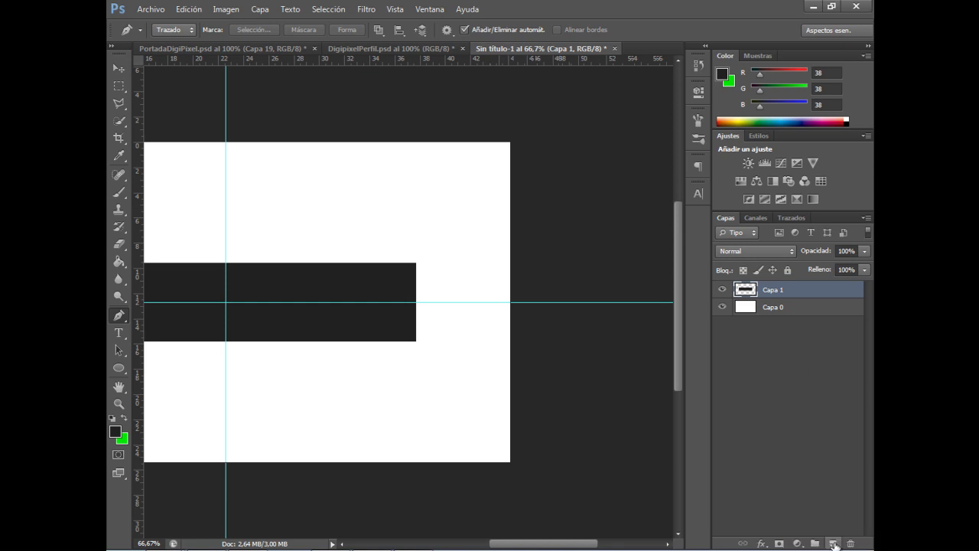
- Add empty Capa 2 and drag a horizontal guide below the dark rectangle
click(833, 543)
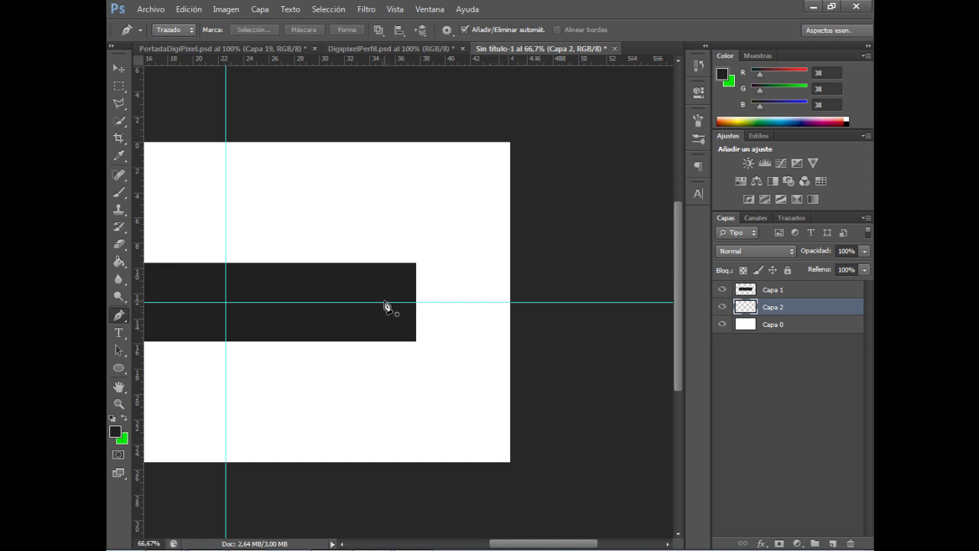
drag(423, 61, 441, 371)
drag(449, 58, 498, 341)
key(ctrl+z)
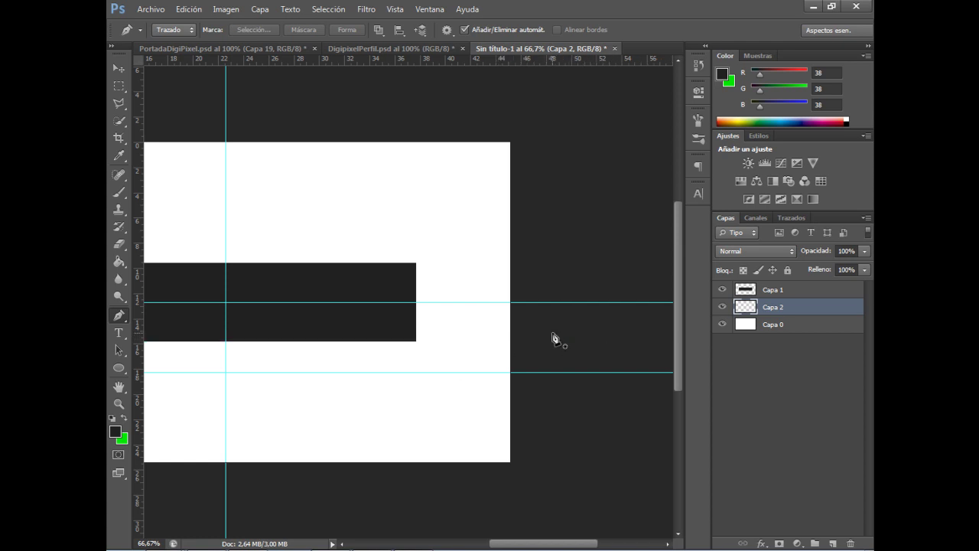
- Zoom in and out to check the new guide beneath the rectangle
key(ctrl+minus)
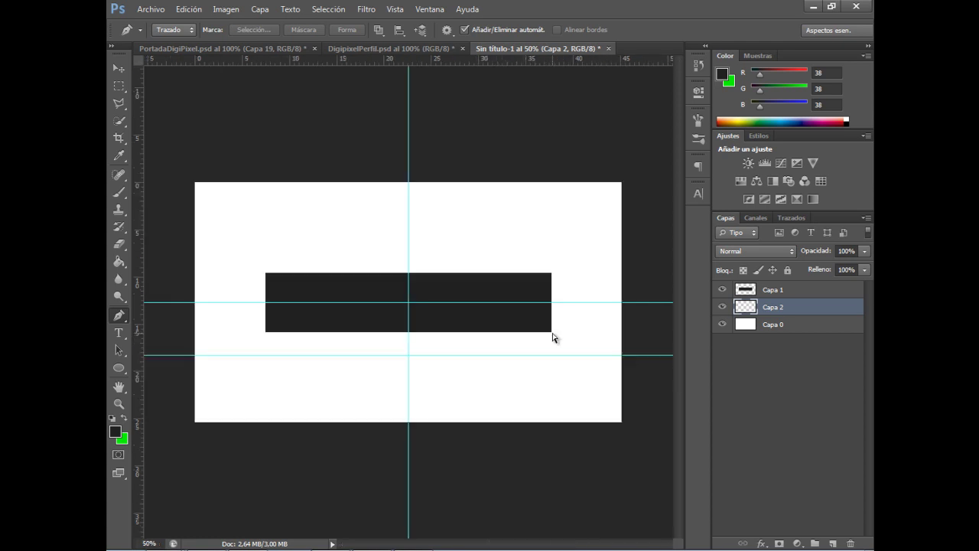
key(ctrl+plus)
key(ctrl+minus)
key(ctrl+plus)
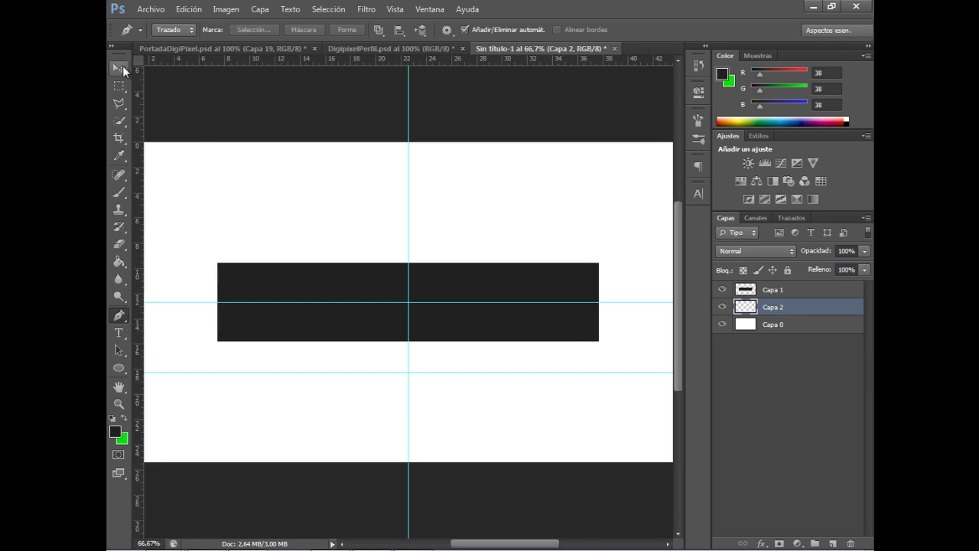
click(122, 66)
key(ctrl+plus)
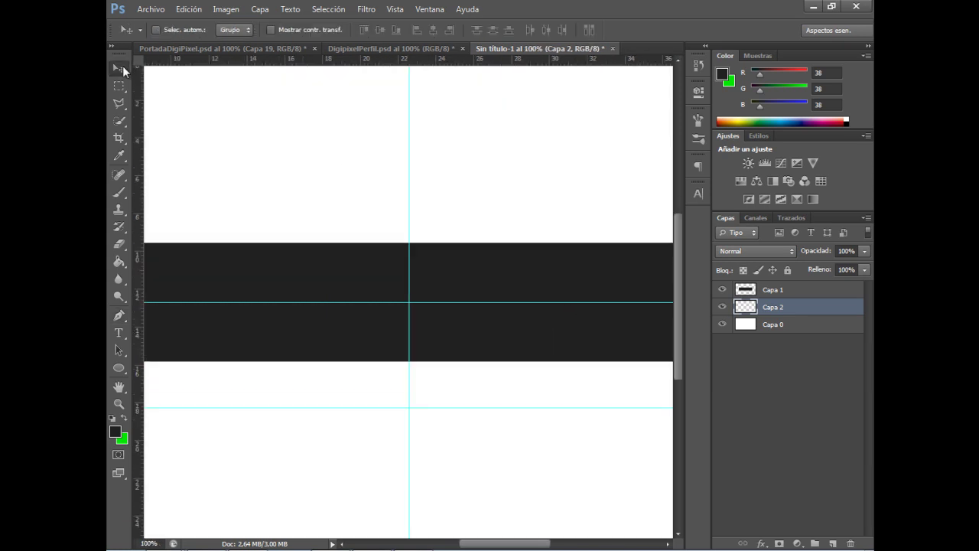
- Show the grid and drag away the extra horizontal guide below the rectangle
key(ctrl+minus)
key(ctrl+minus)
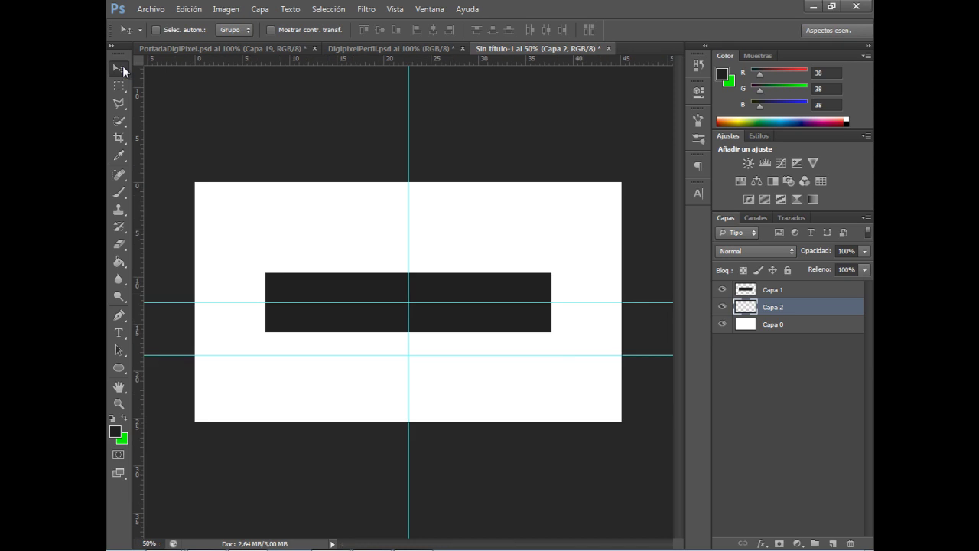
key(ctrl+plus)
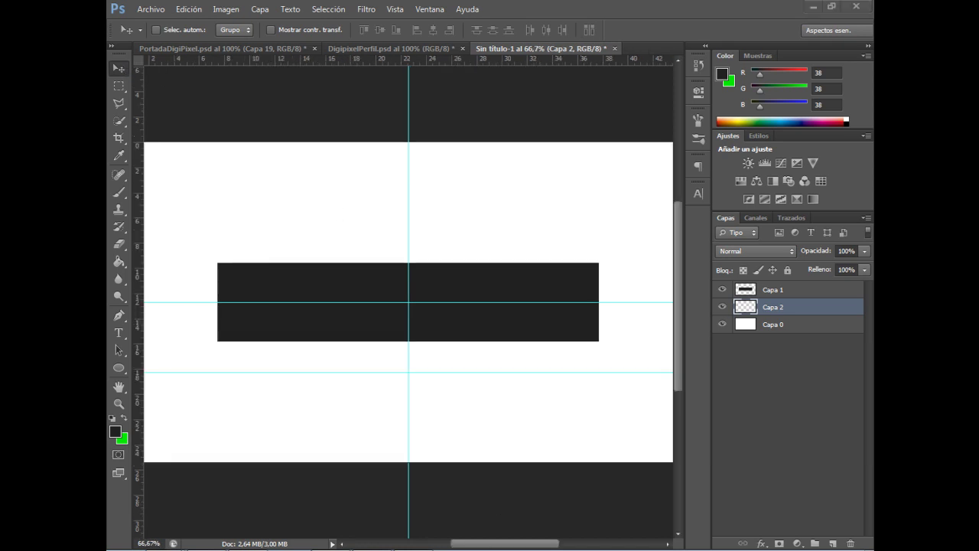
click(397, 10)
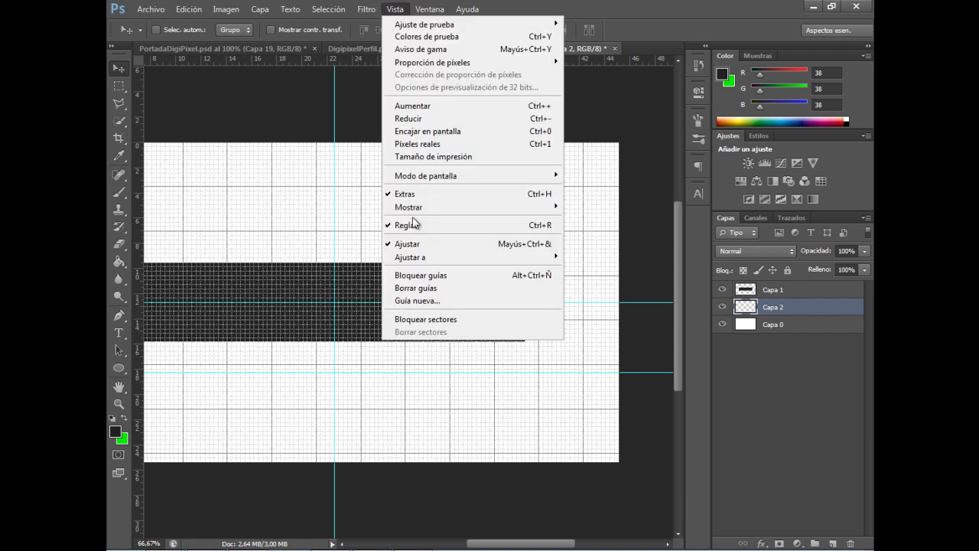
mouse_move(429, 207)
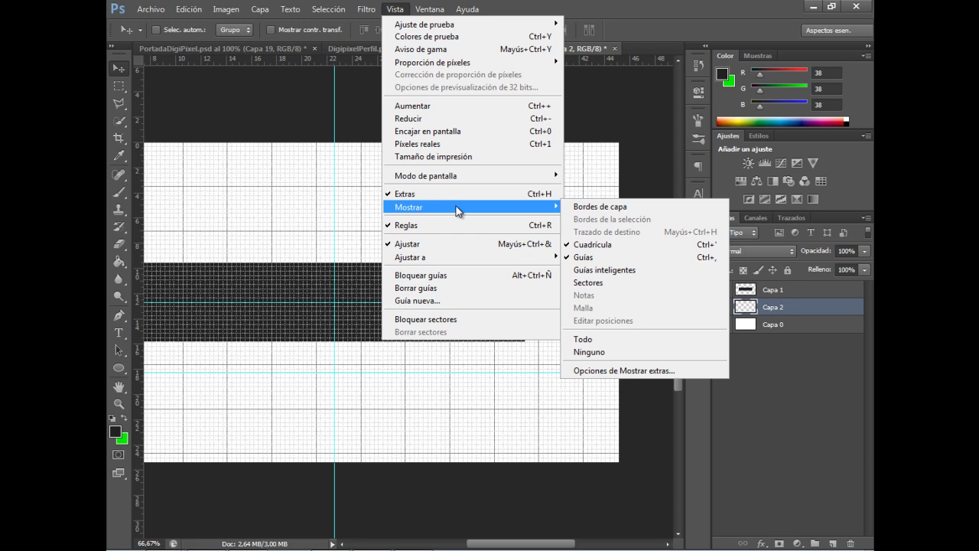
click(782, 305)
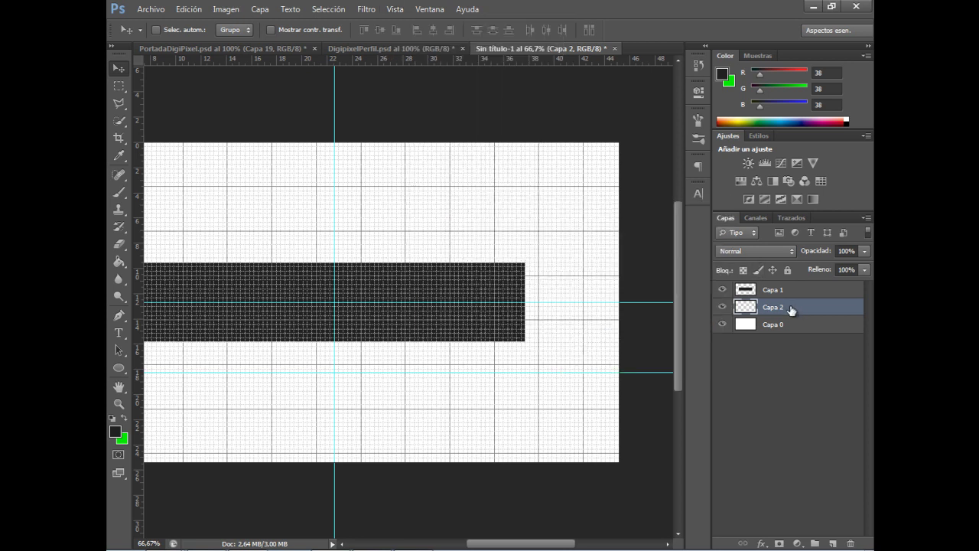
key(ctrl+plus)
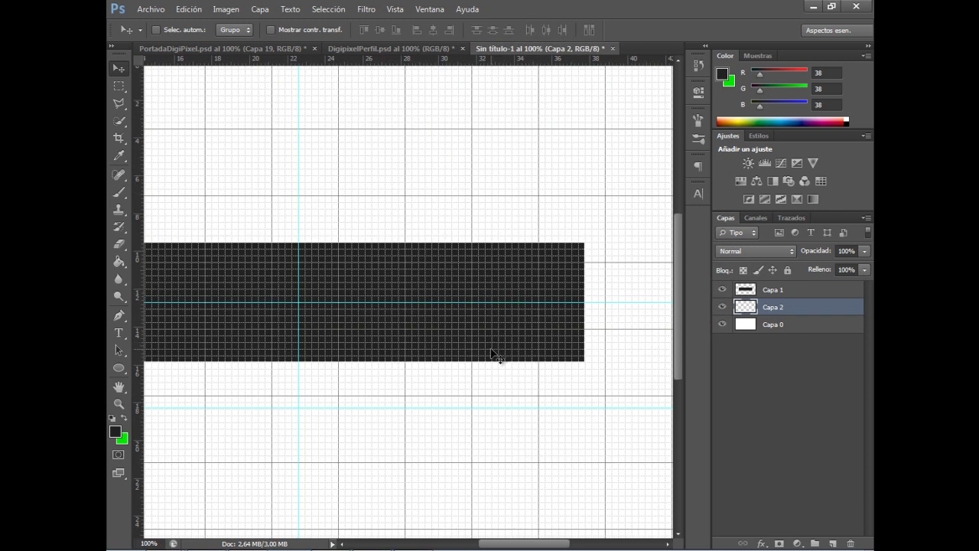
drag(531, 544, 556, 545)
mouse_move(502, 407)
mouse_down()
mouse_move(518, 308)
mouse_move(493, 277)
mouse_up()
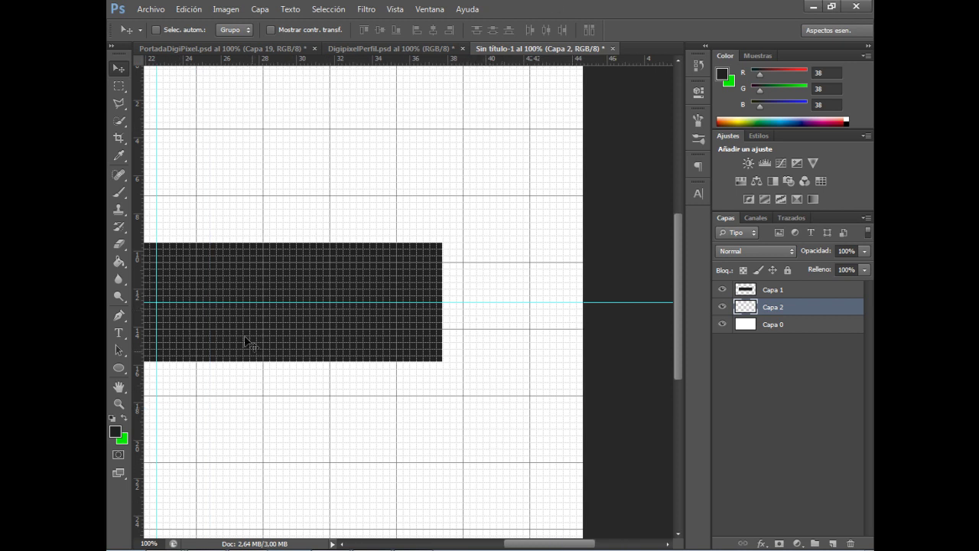
- Outline a V-notched ribbon tail with the Pen, from the banner's guide out to the right
click(123, 86)
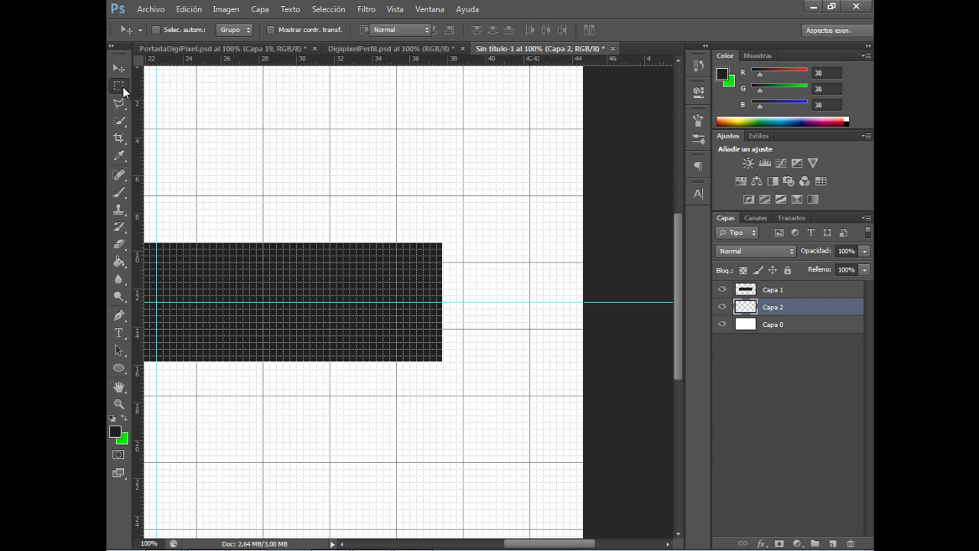
click(117, 316)
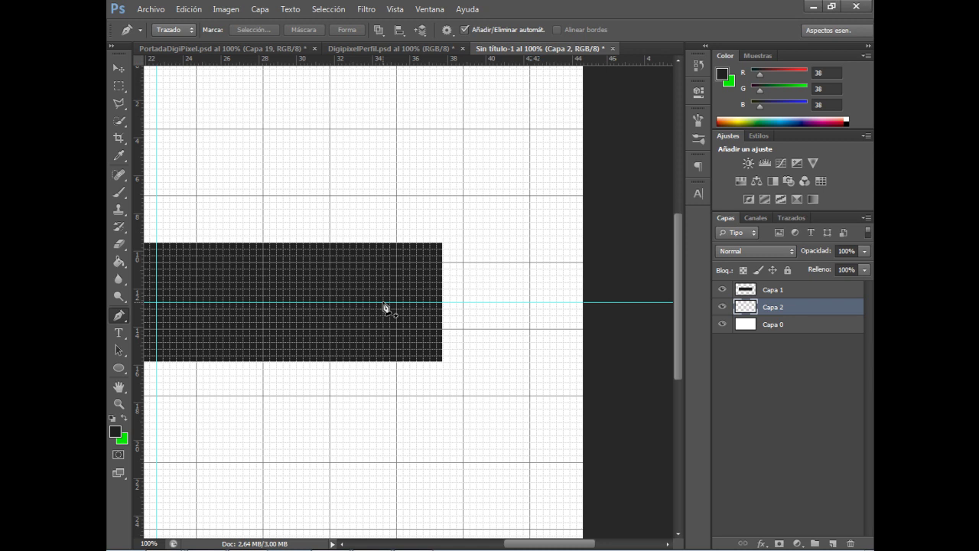
click(383, 303)
click(529, 302)
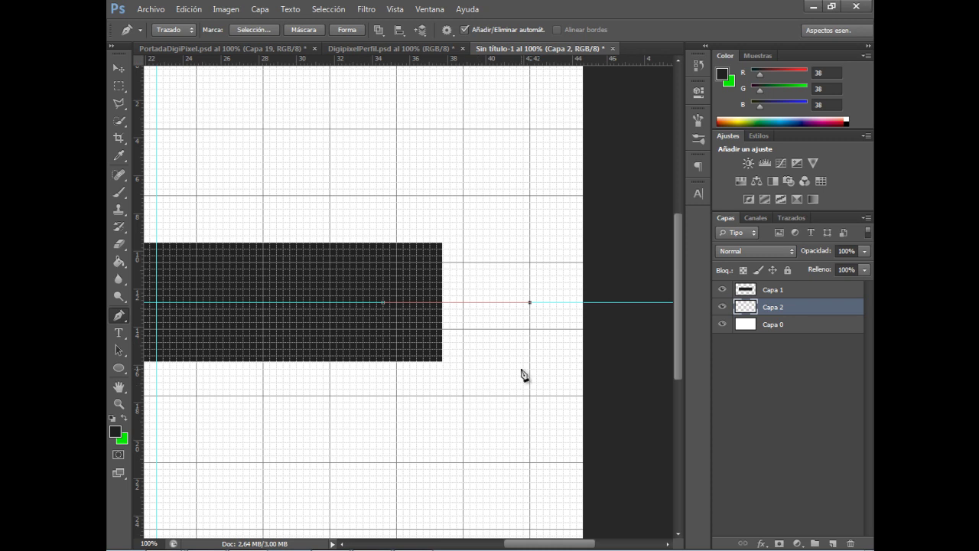
click(462, 361)
click(383, 423)
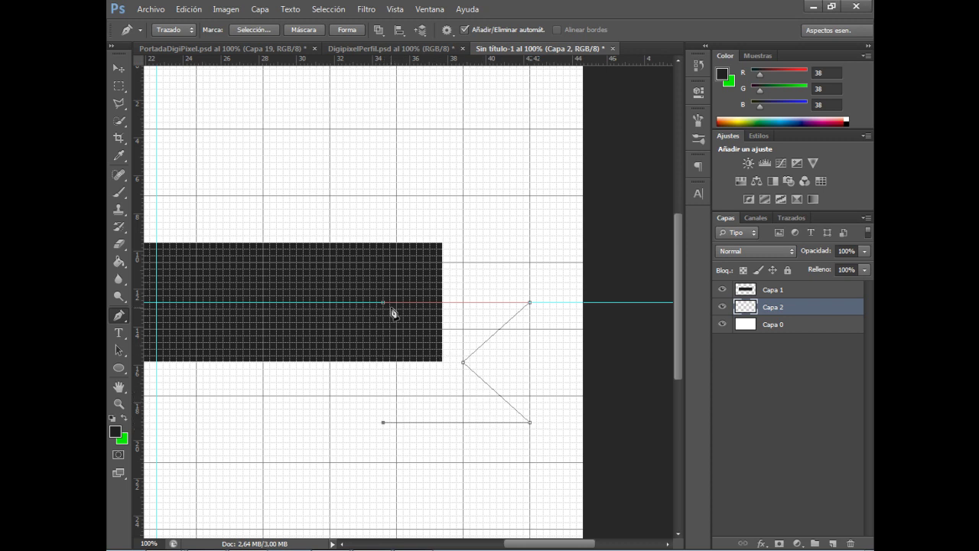
- Turn the tail path into a selection and hide the canvas grid
right_click(427, 338)
click(508, 124)
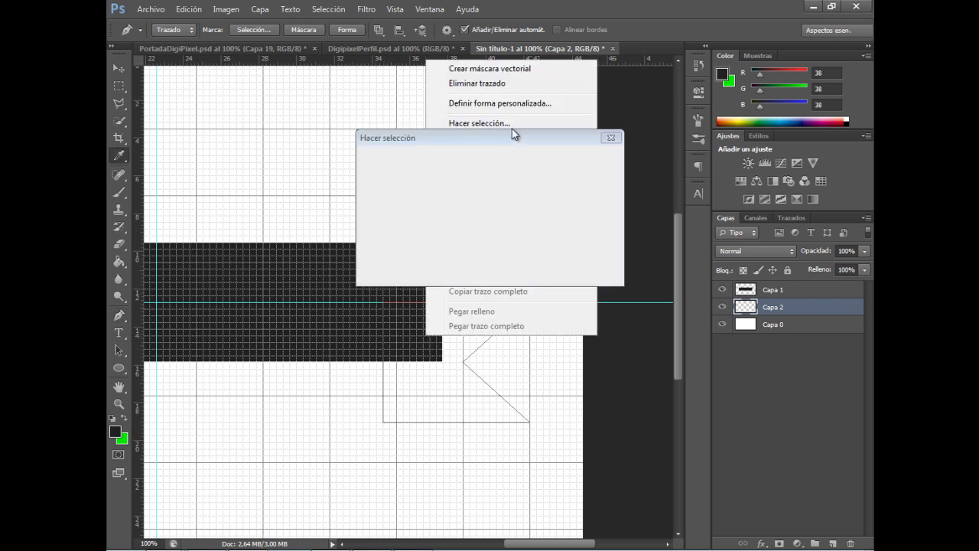
click(585, 167)
key(g)
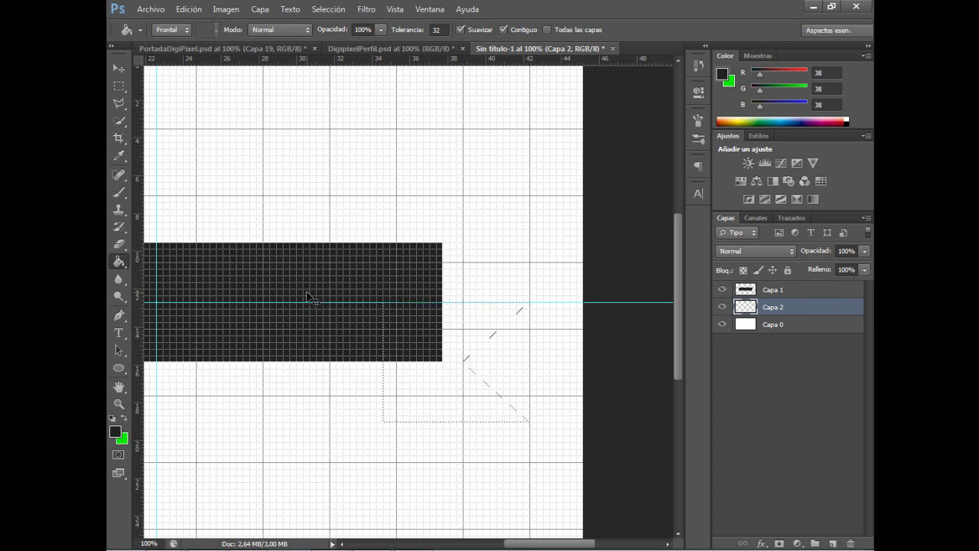
key(ctrl+minus)
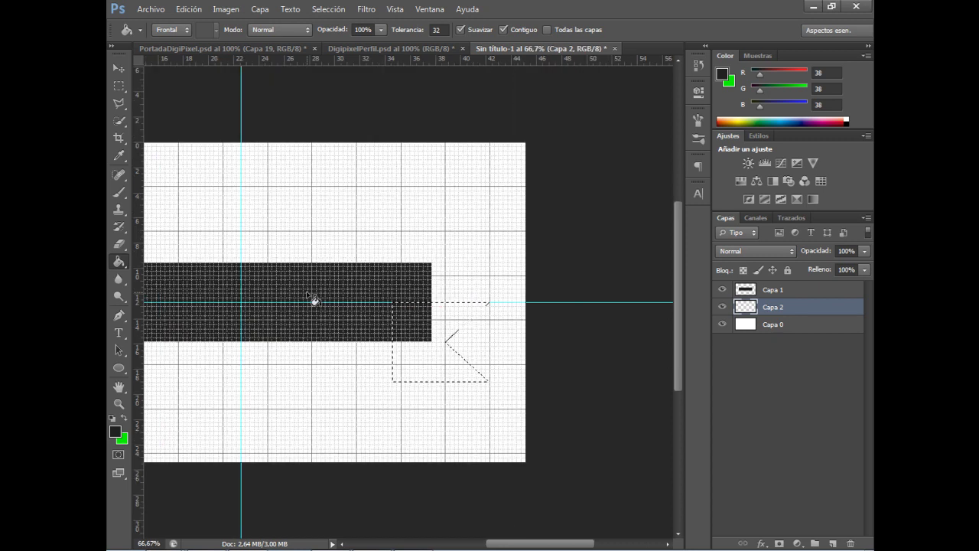
click(394, 9)
mouse_move(472, 207)
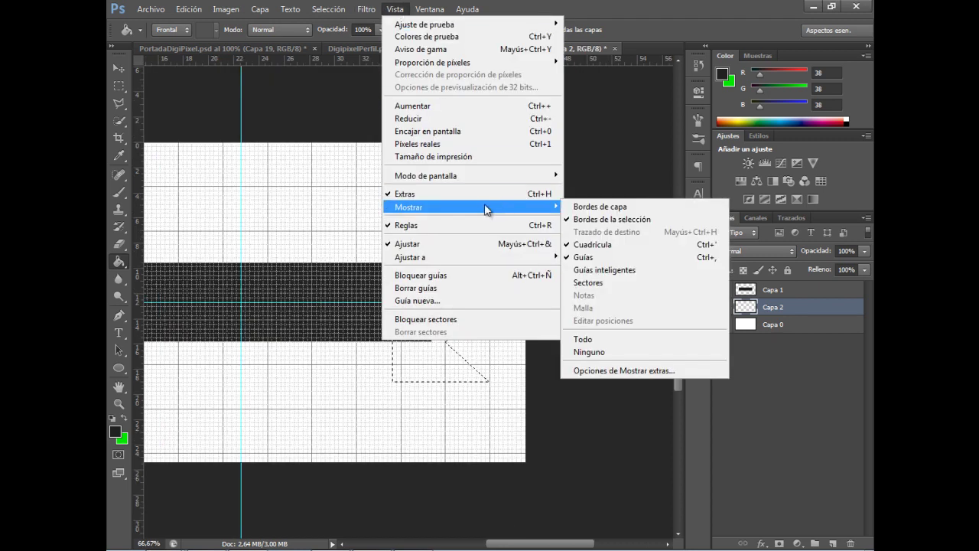
click(632, 245)
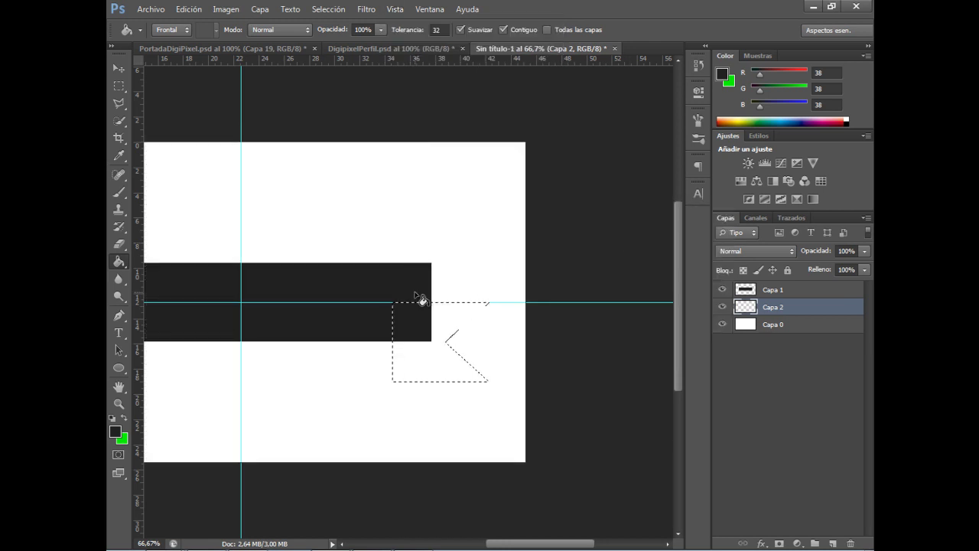
key(ctrl+plus)
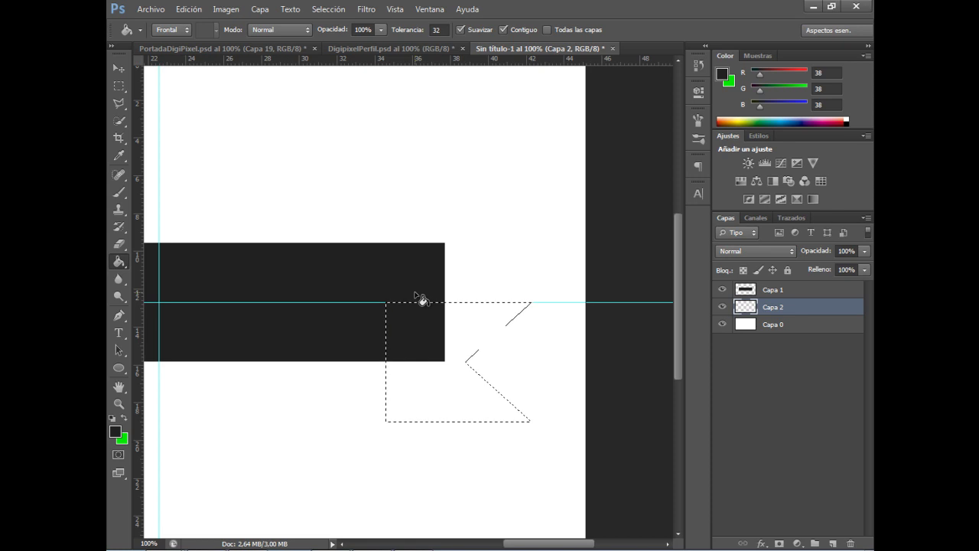
key(ctrl+d)
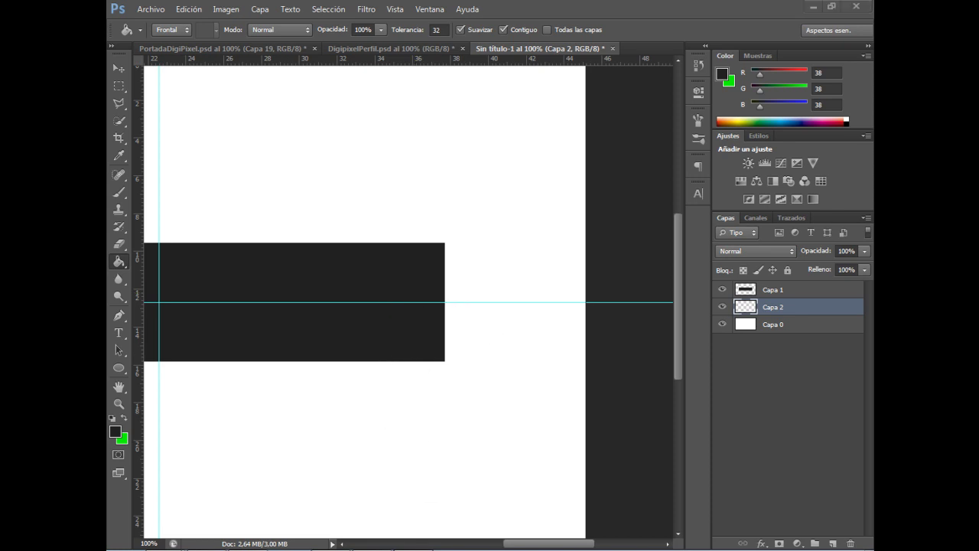
key(ctrl+shift+d)
- Fill the tail selection on Capa 2 with near-black #101010 and deselect
click(116, 433)
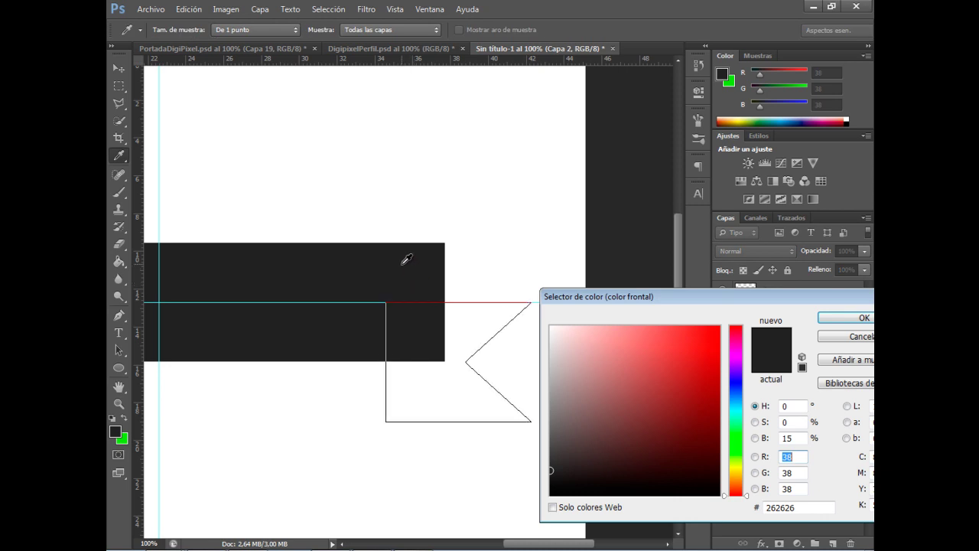
drag(550, 474, 549, 490)
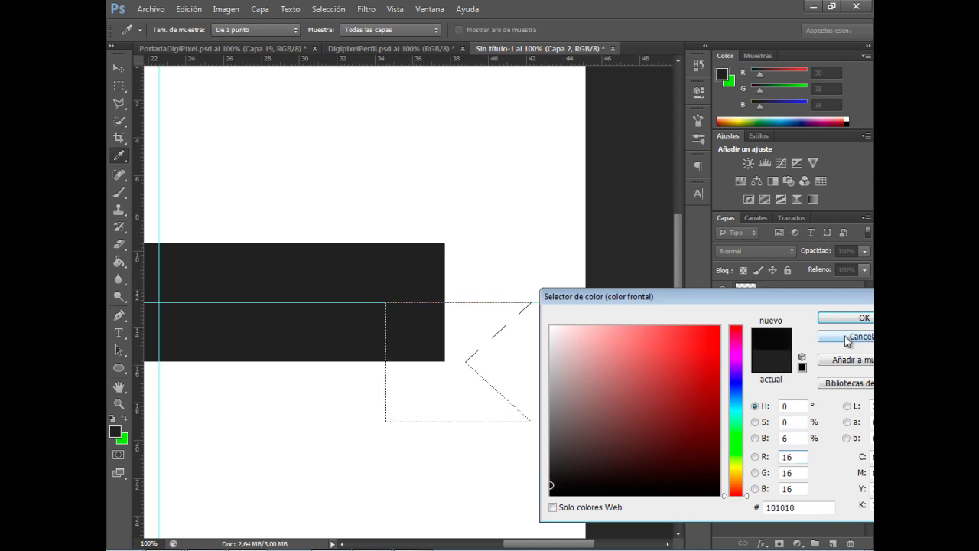
click(845, 317)
key(g)
click(452, 346)
click(119, 69)
key(ctrl+d)
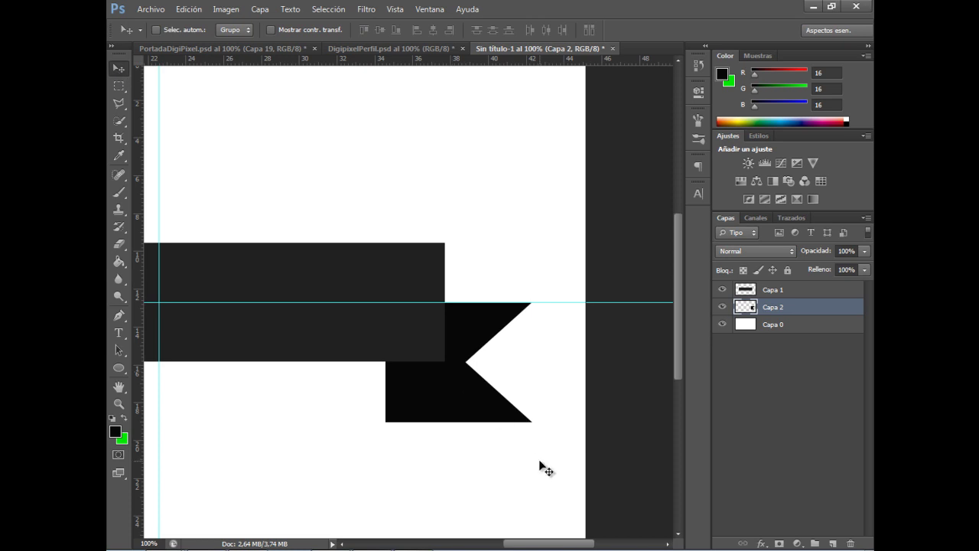
- Add a new empty layer, Capa 3, above the tail
key(ctrl+minus)
key(ctrl+minus)
key(ctrl+plus)
key(ctrl+plus)
key(ctrl+minus)
key(ctrl+plus)
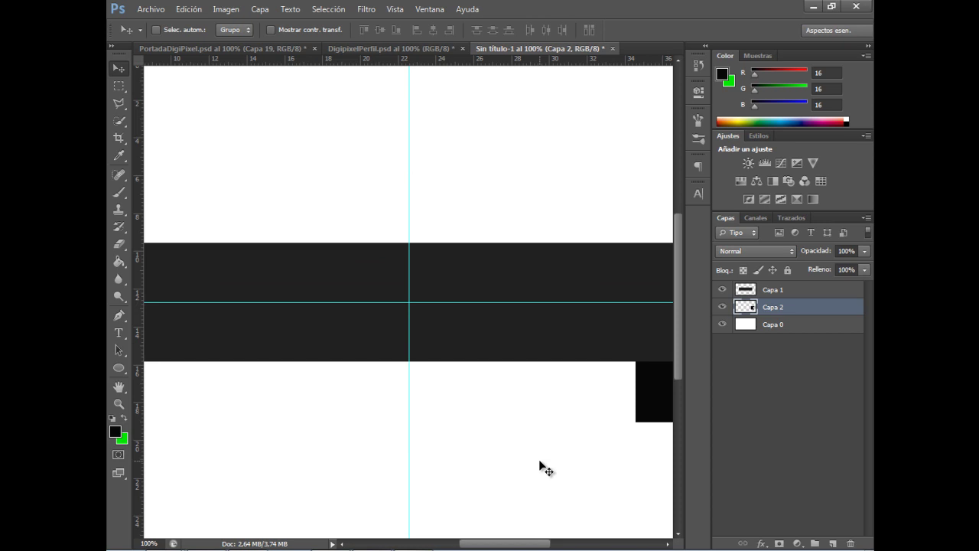
scroll(538, 459, right, 5)
scroll(597, 413, right, 5)
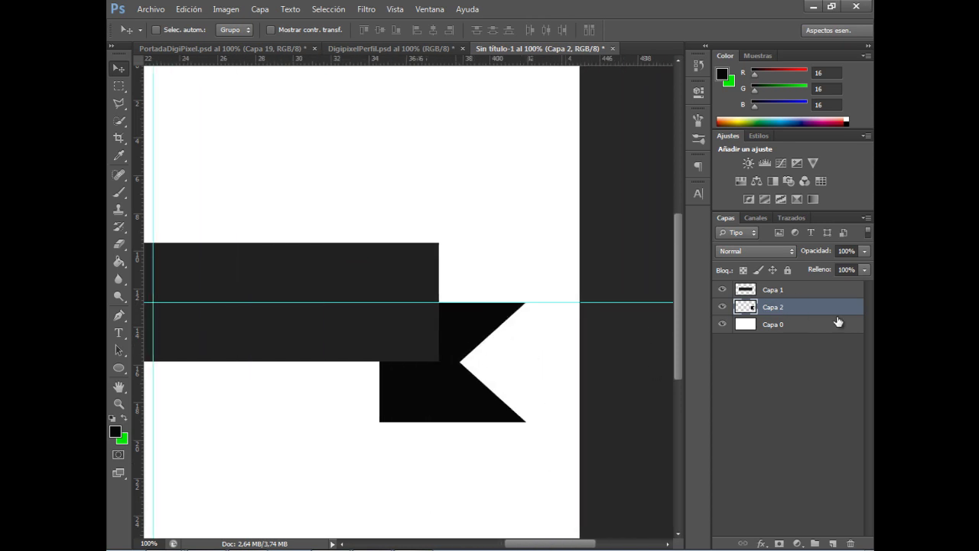
click(834, 542)
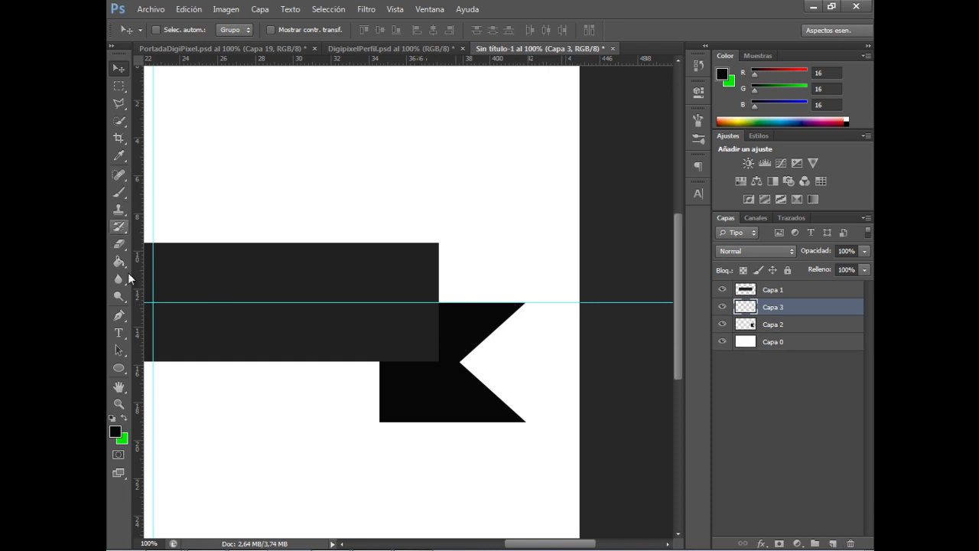
- Show the grid and outline a triangular fold at the tail's lower-left corner
click(120, 315)
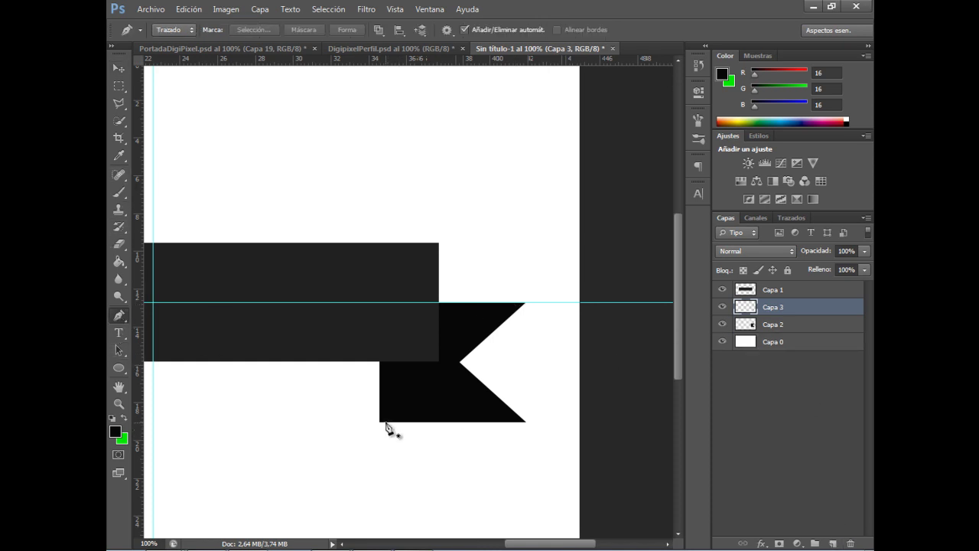
click(396, 9)
mouse_move(428, 206)
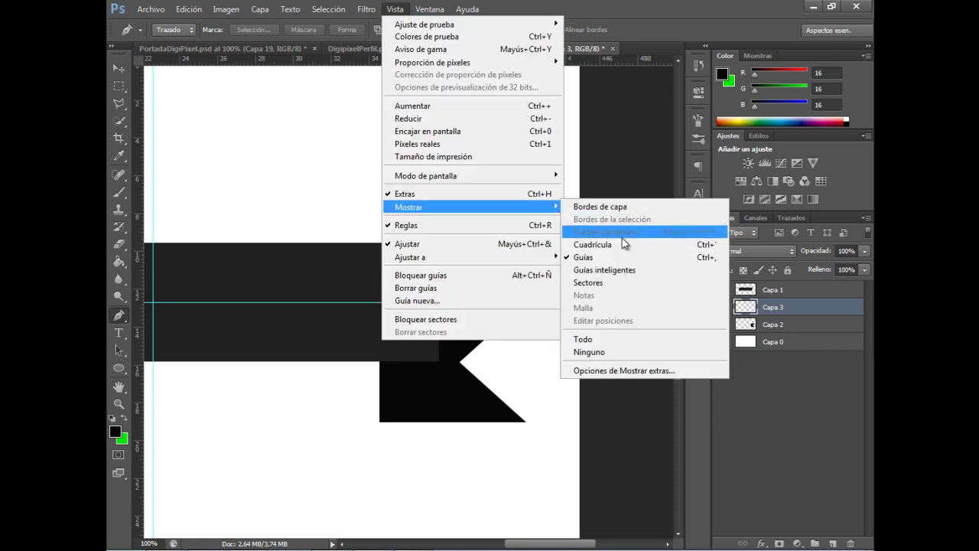
click(592, 244)
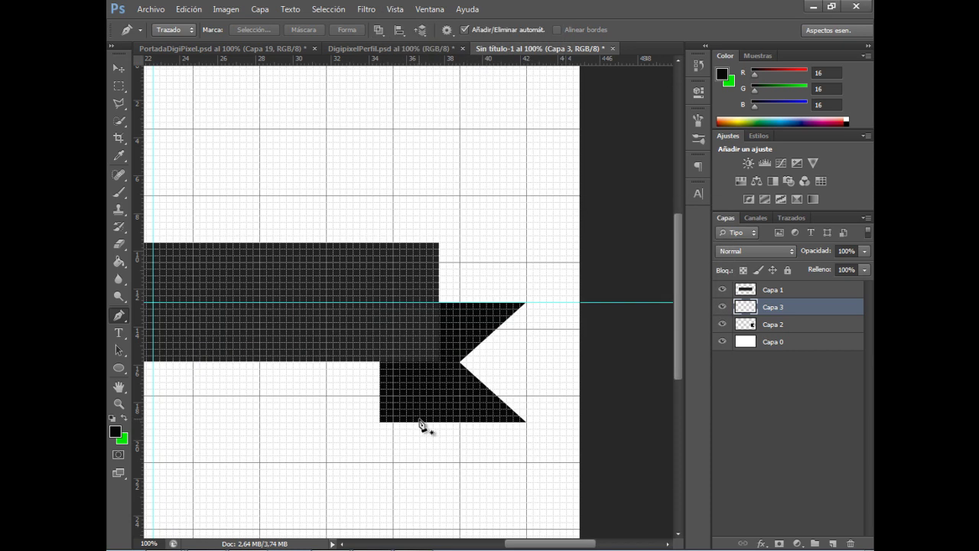
key(ctrl+plus)
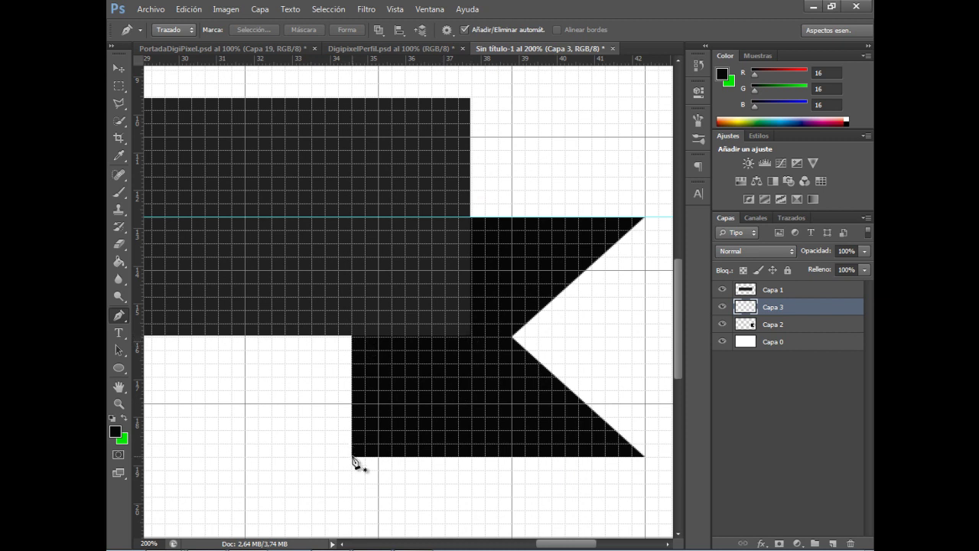
click(352, 456)
click(472, 337)
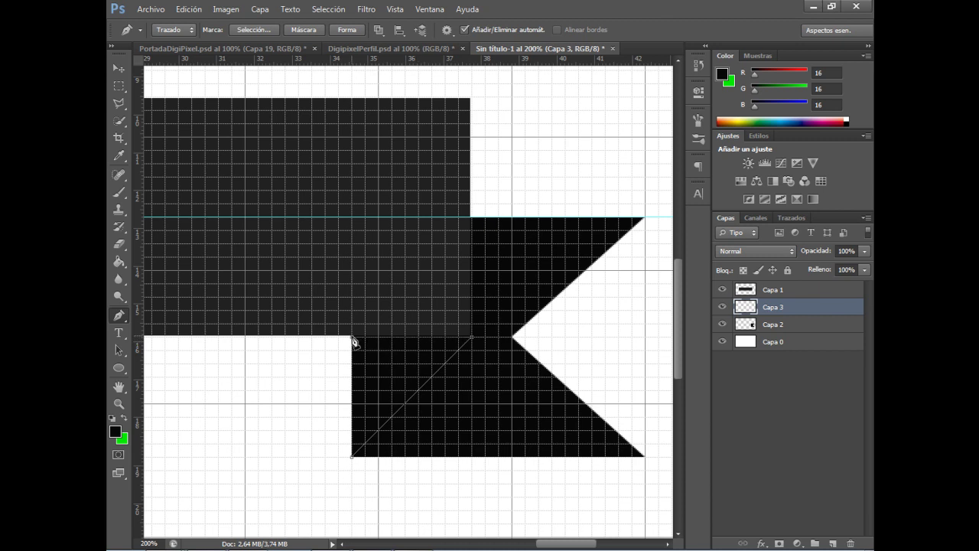
click(351, 457)
- Turn the fold path into a selection and fill it with pure black
right_click(413, 364)
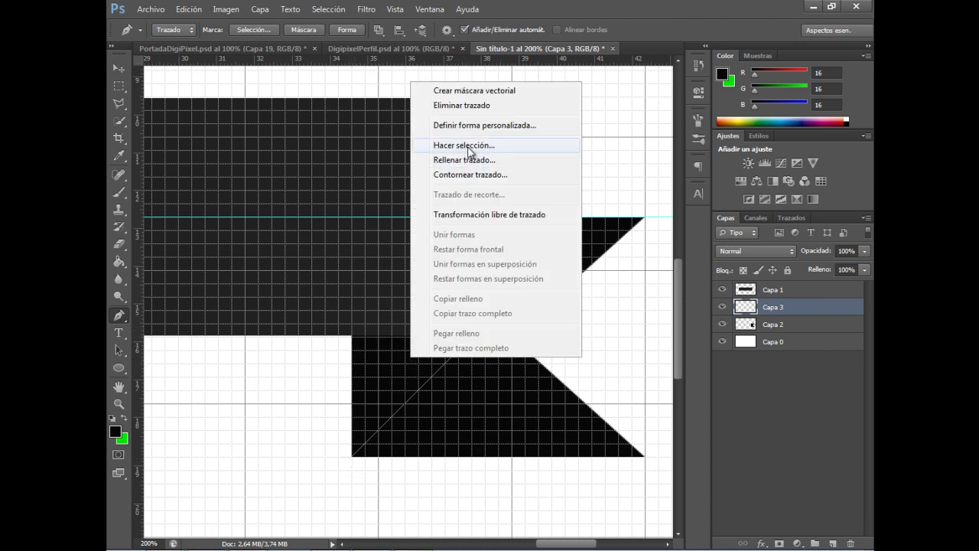
click(448, 145)
click(590, 163)
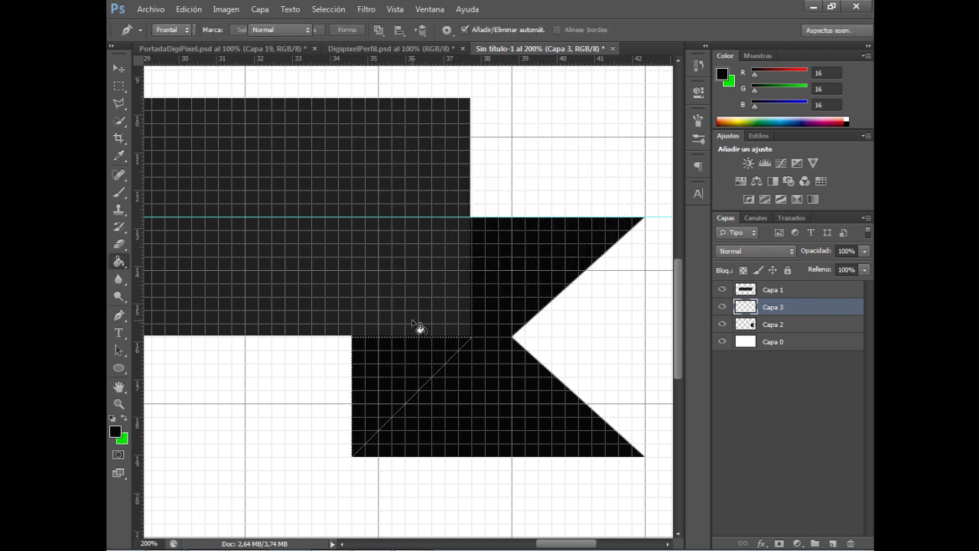
click(116, 431)
click(550, 494)
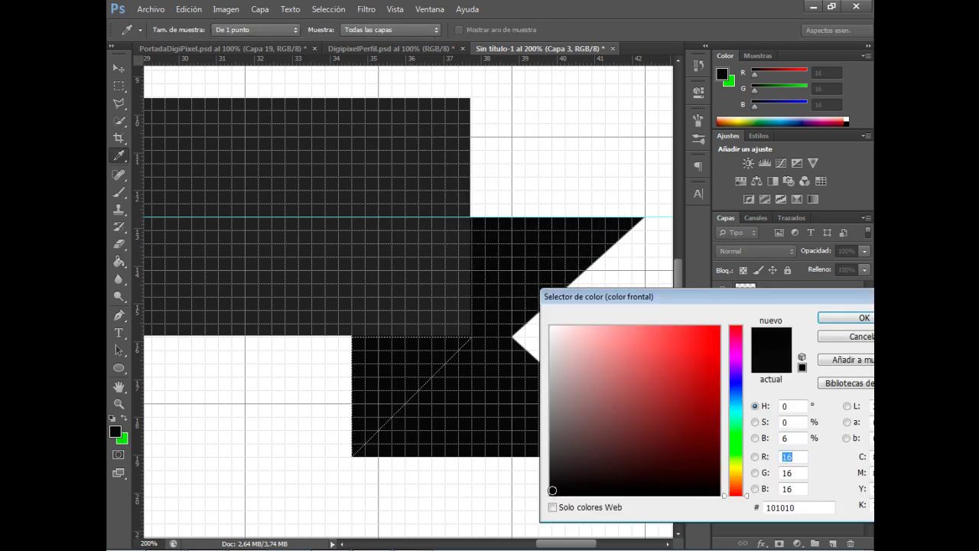
click(849, 318)
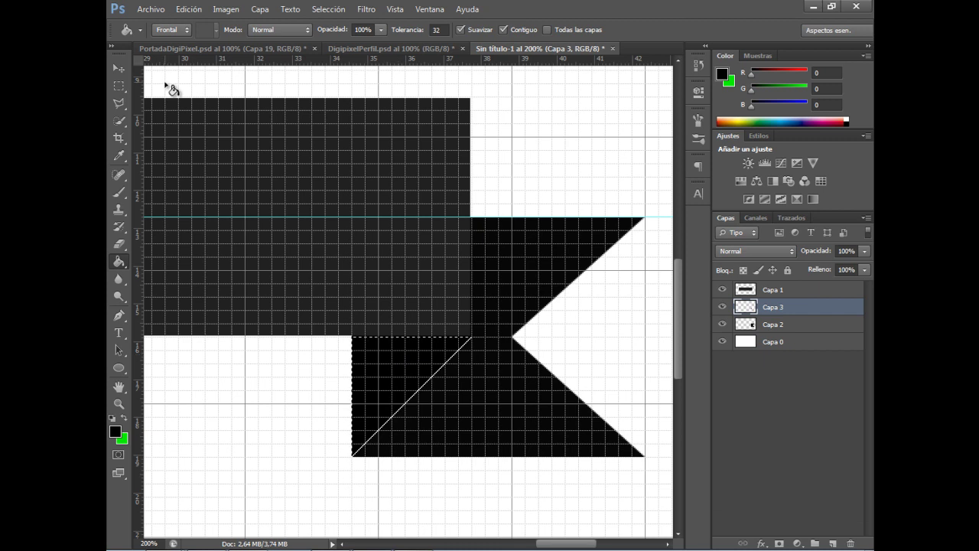
click(119, 68)
key(alt+BackSpace)
key(ctrl+d)
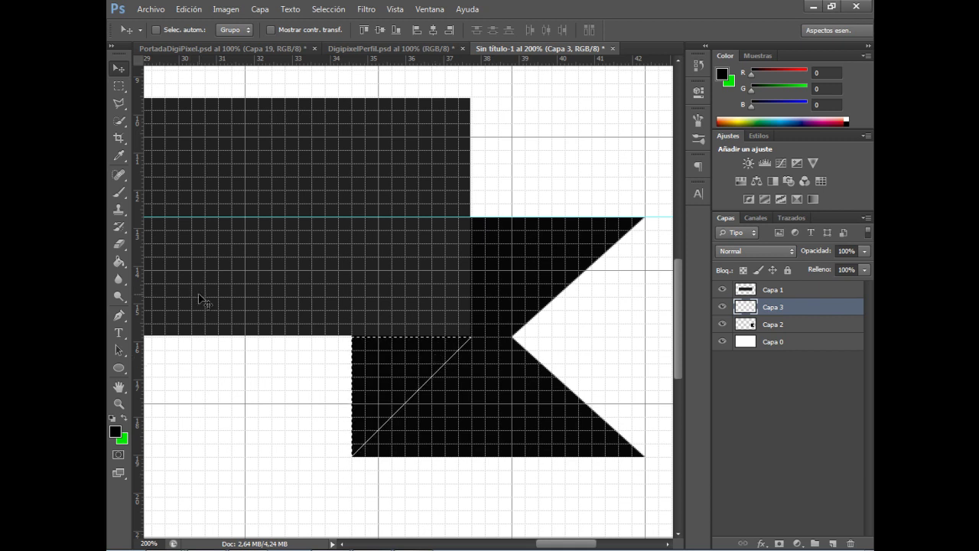
- Reselect the fold path and refill the lower-left block with black
click(121, 314)
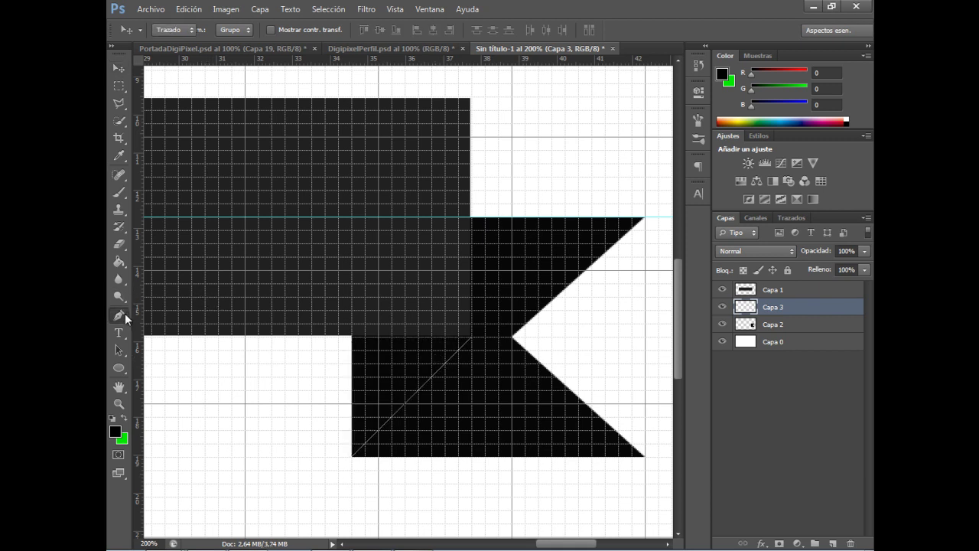
right_click(431, 364)
click(520, 145)
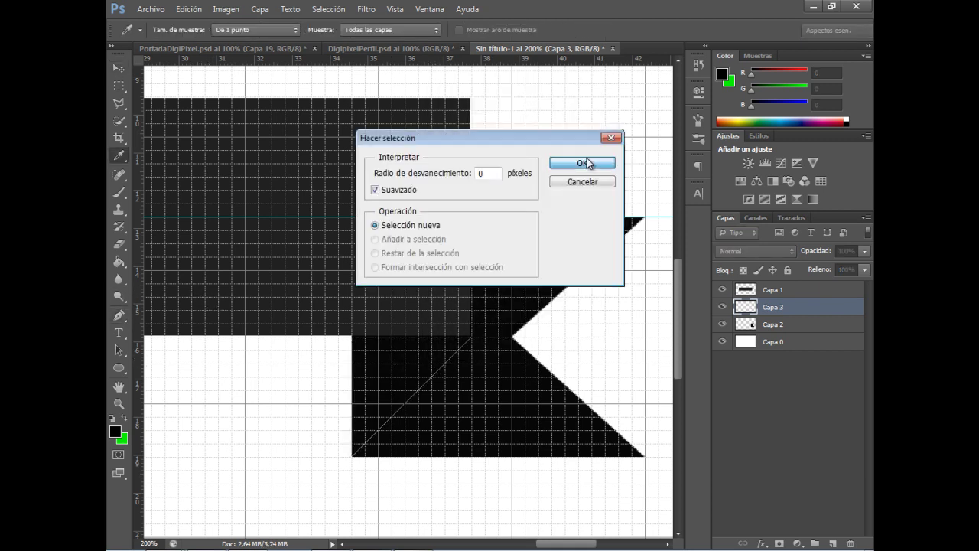
click(573, 162)
key(g)
click(426, 380)
click(118, 433)
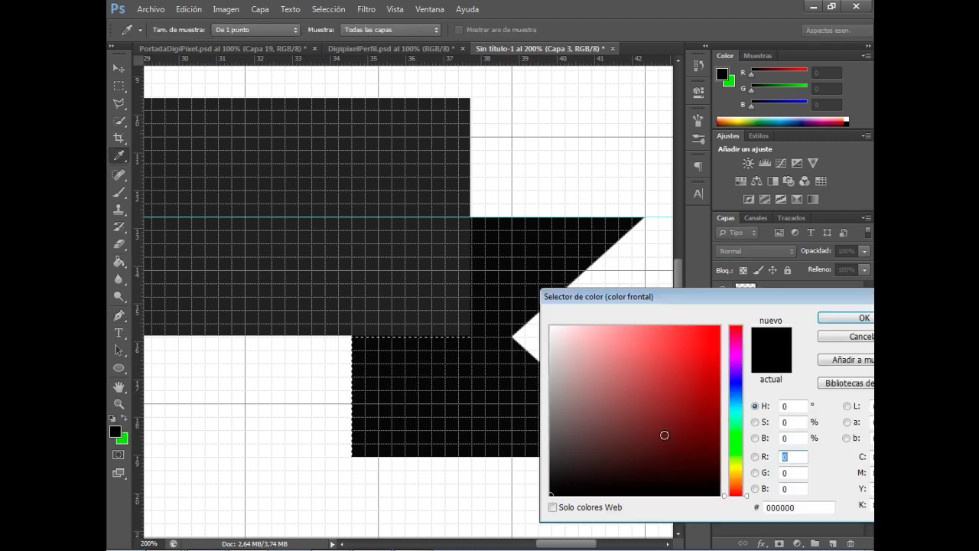
click(846, 322)
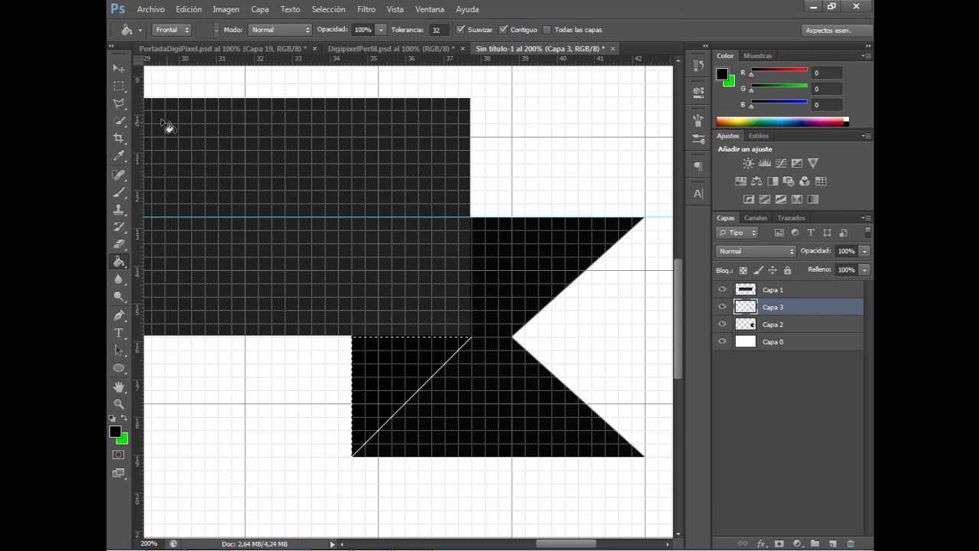
key(ctrl+z)
key(ctrl+z)
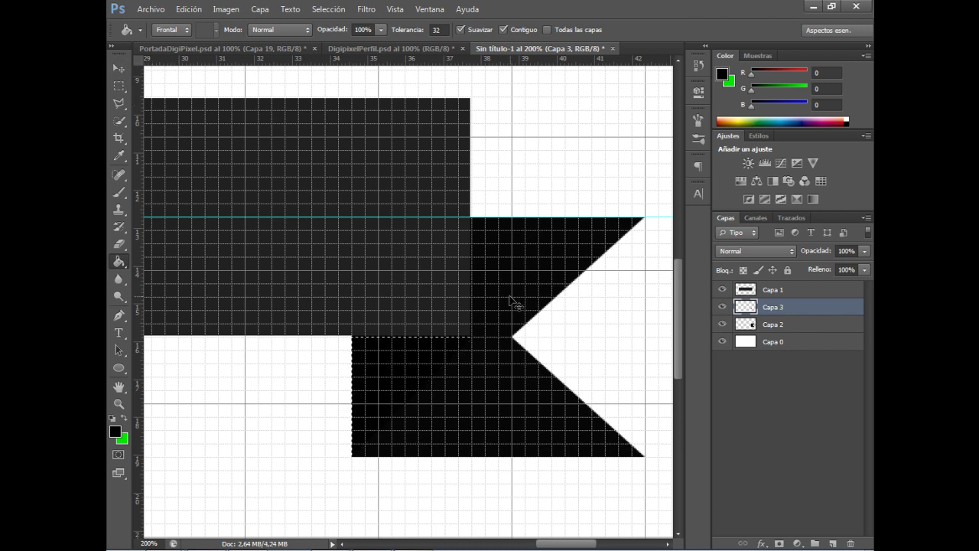
- Hide the canvas grid and zoom out to view the whole banner
click(122, 66)
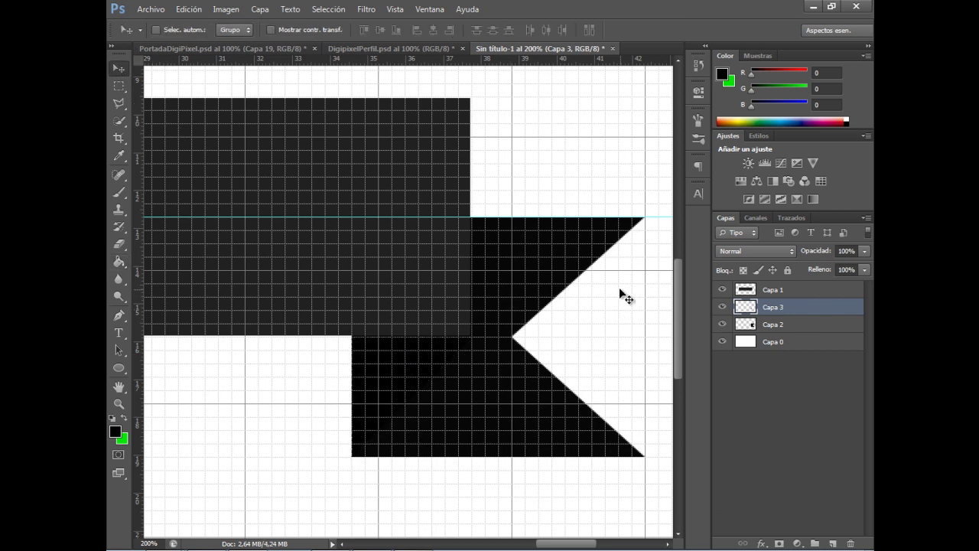
click(396, 13)
mouse_move(409, 206)
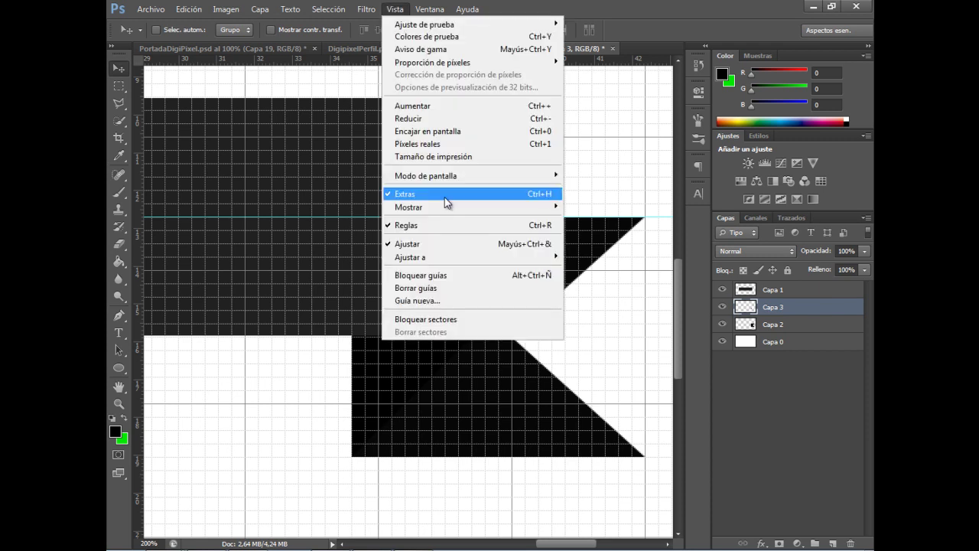
click(593, 244)
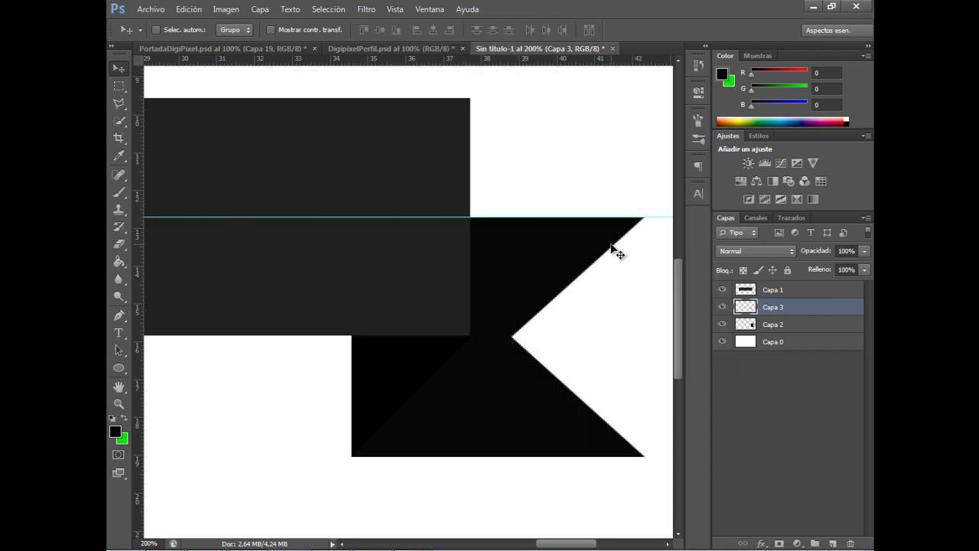
key(ctrl+minus)
key(ctrl+minus)
key(ctrl+minus)
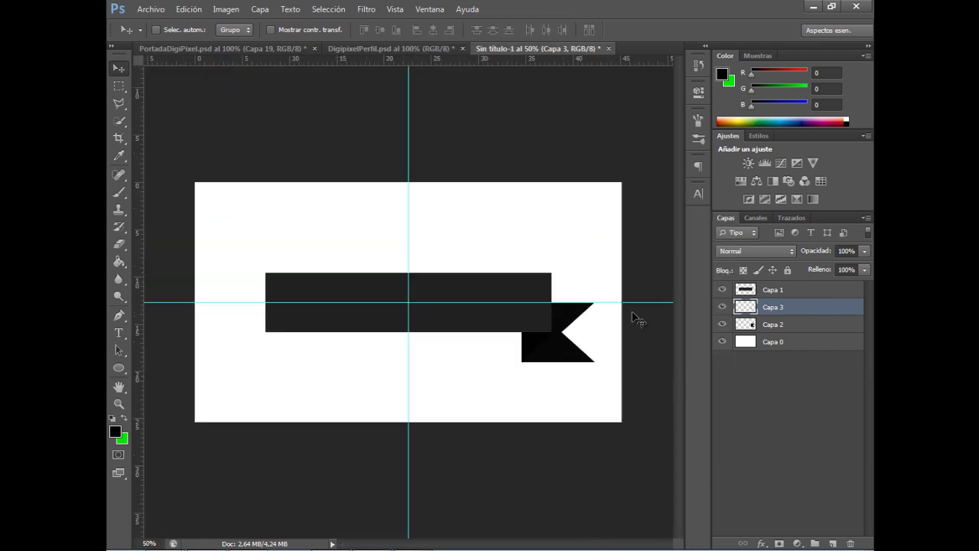
- Toggle Capa 2's visibility to check the tail, then select banner layer Capa 1
key(ctrl+plus)
key(ctrl+plus)
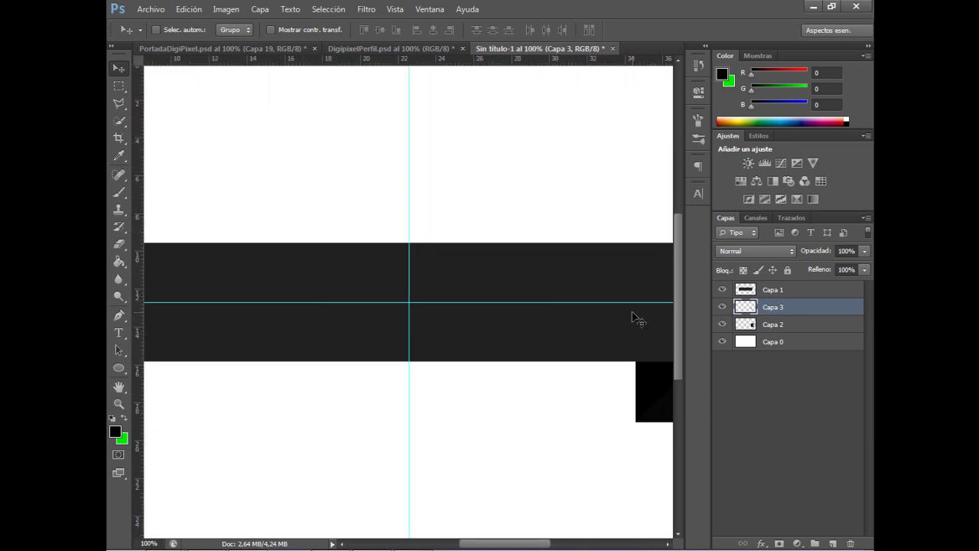
drag(490, 544, 530, 545)
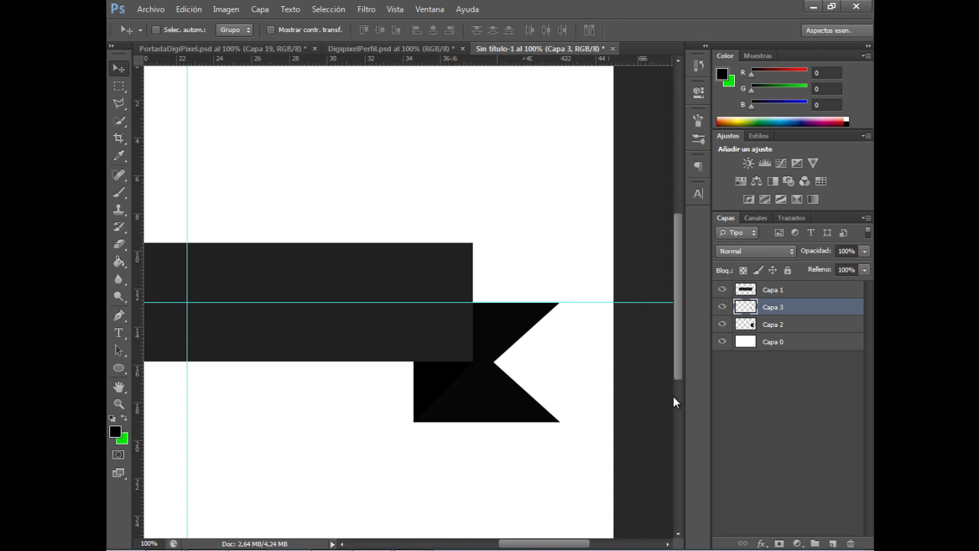
click(773, 324)
click(720, 325)
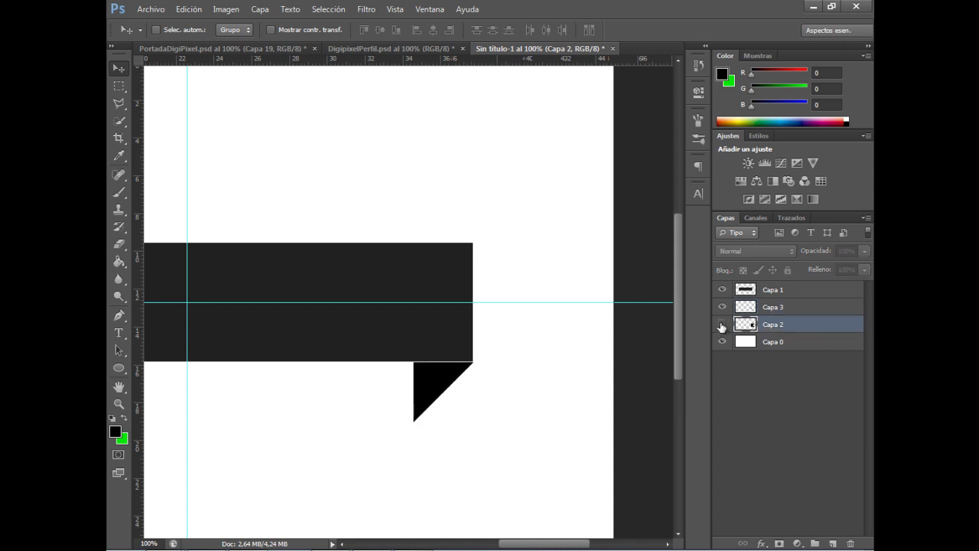
click(721, 289)
click(722, 289)
click(786, 290)
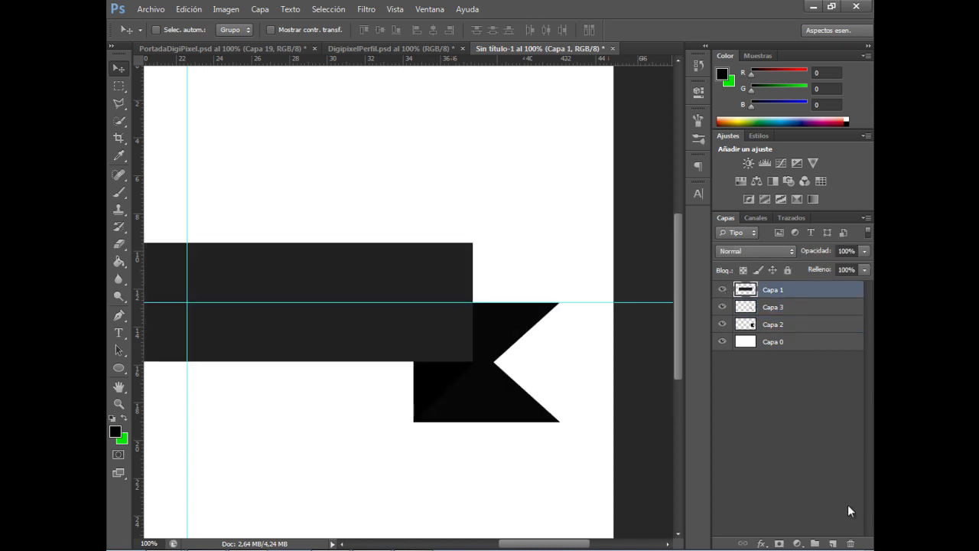
- Add a layer clipped to Capa 1 and fill it red (194, 43, 43)
click(833, 543)
right_click(768, 289)
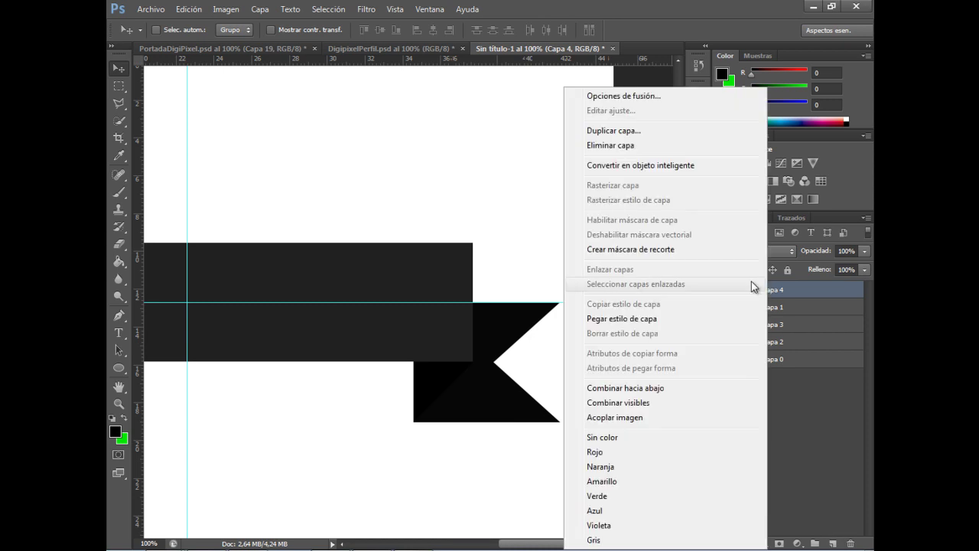
click(630, 249)
key(g)
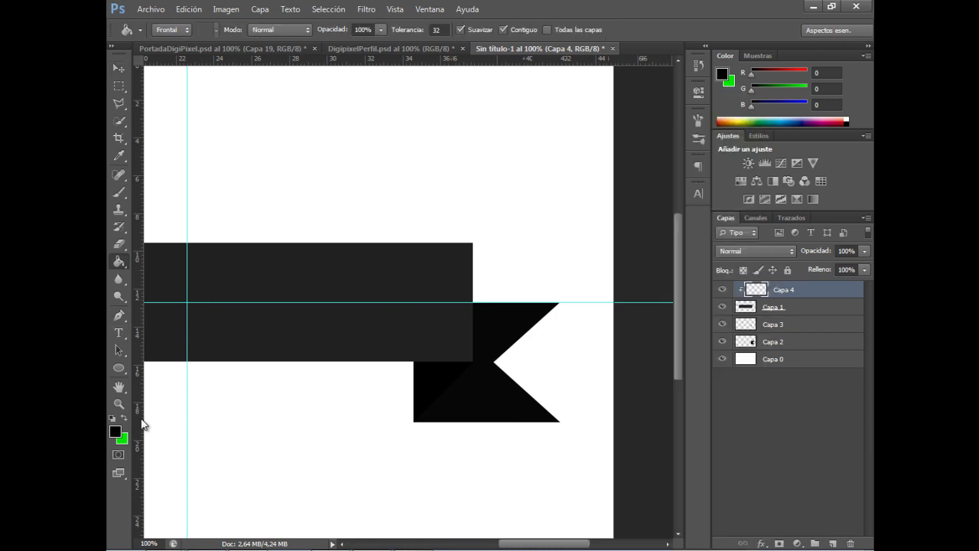
click(116, 431)
drag(678, 370, 682, 367)
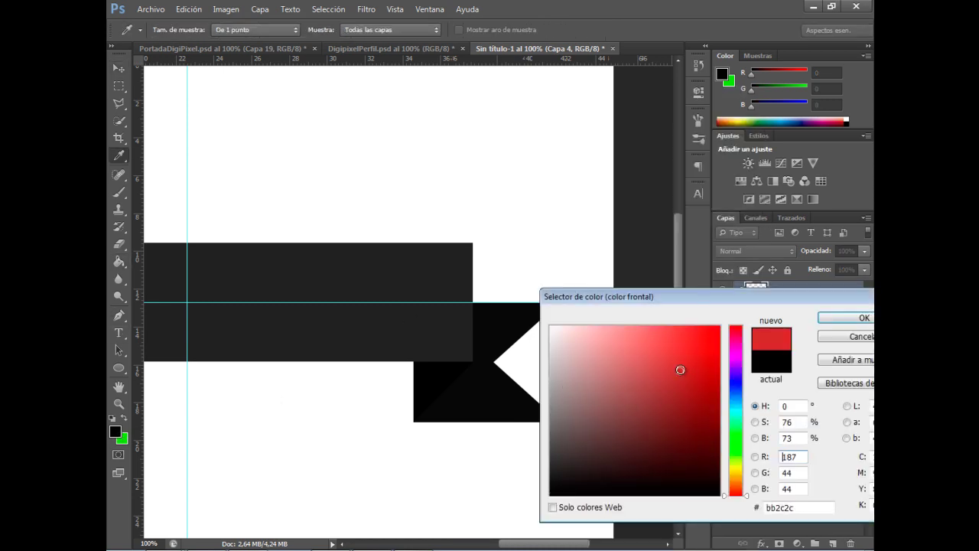
click(846, 315)
click(345, 257)
- Select the red fill layer together with Capa 1 and merge them into Capa 4
click(118, 68)
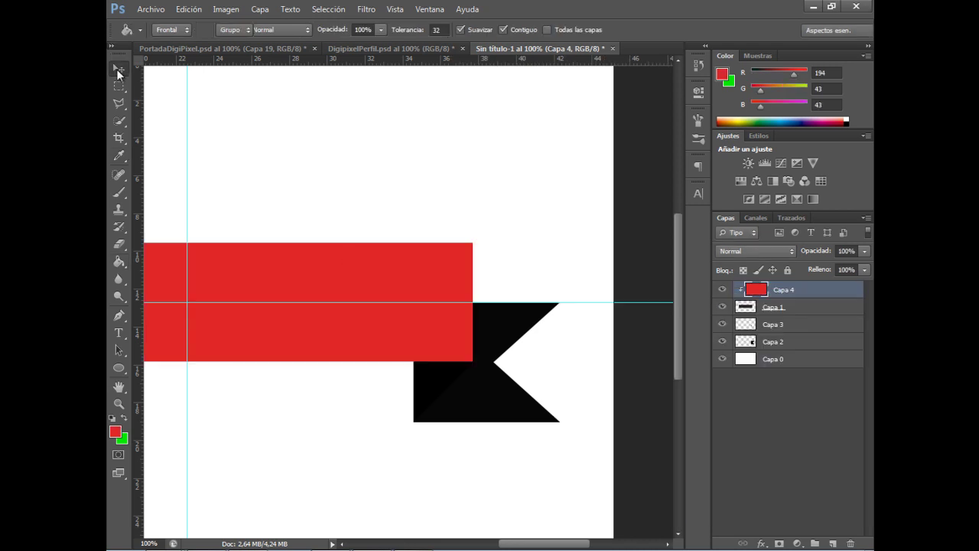
shift+click(824, 308)
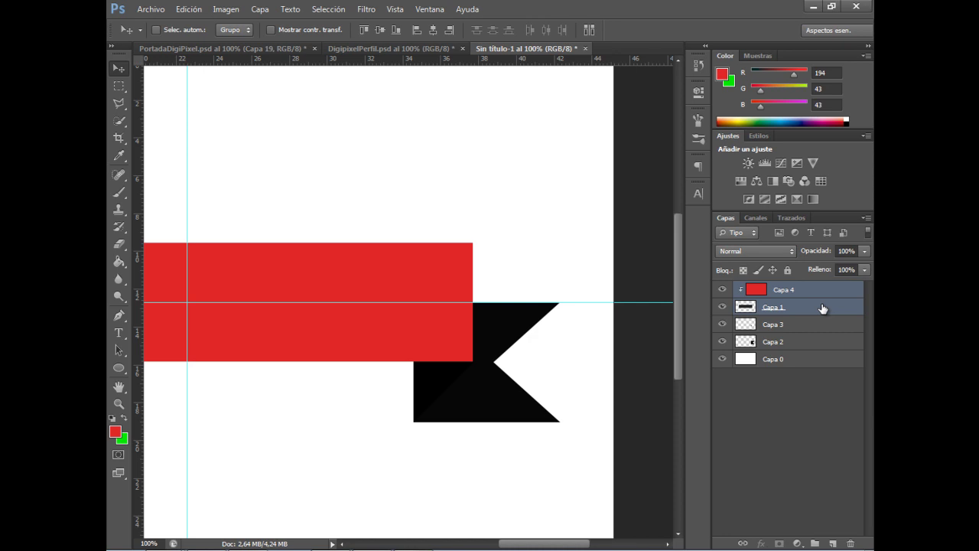
right_click(821, 304)
- Merge the red fill into the bar layer, then check the fold and tail layers
click(706, 382)
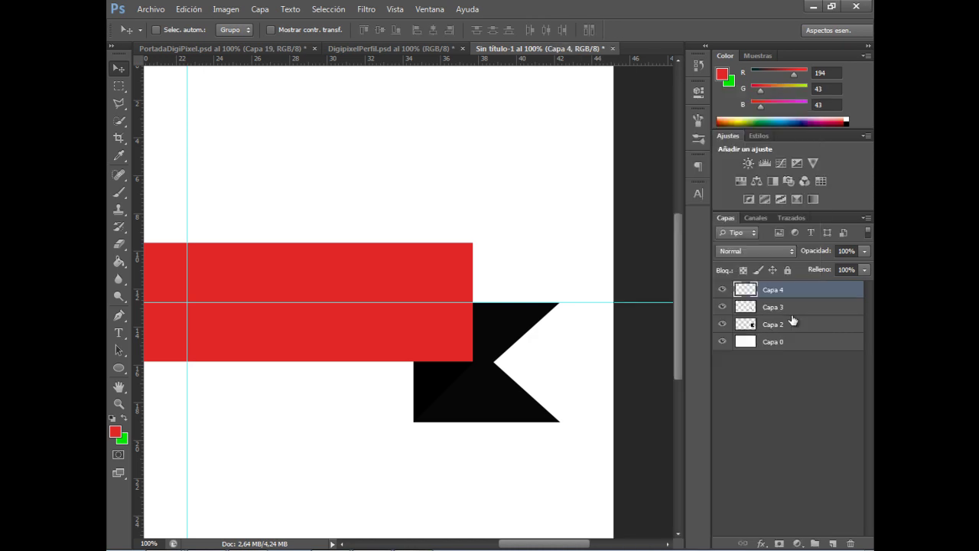
click(795, 306)
click(723, 307)
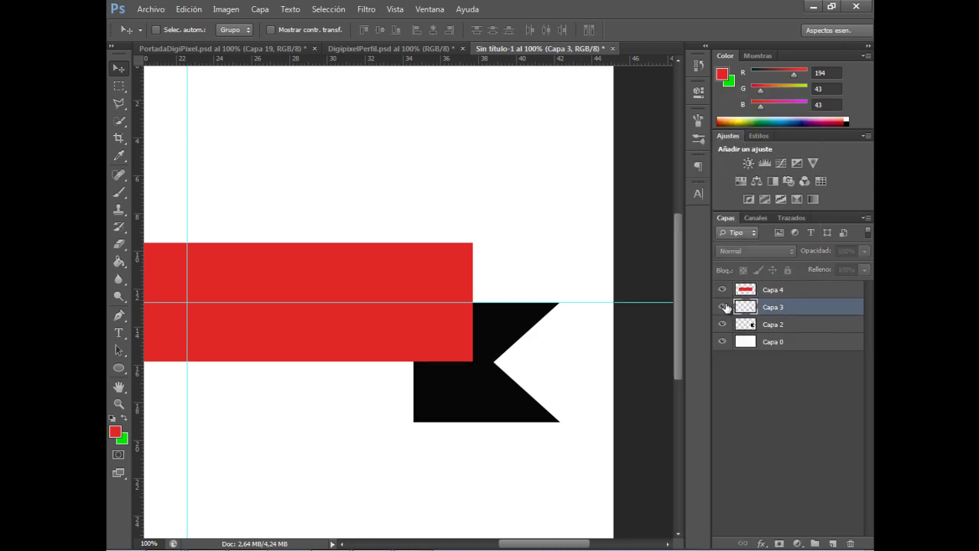
click(725, 307)
click(723, 324)
click(795, 330)
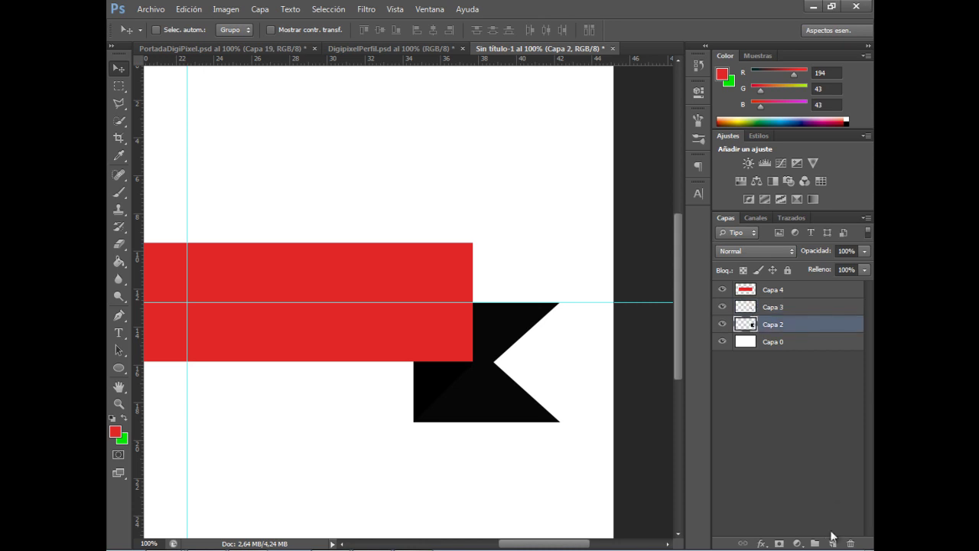
- Add a layer clipped to tail layer Capa 2 and fill it darker red (180, 33, 33)
click(832, 540)
right_click(777, 326)
click(689, 251)
key(g)
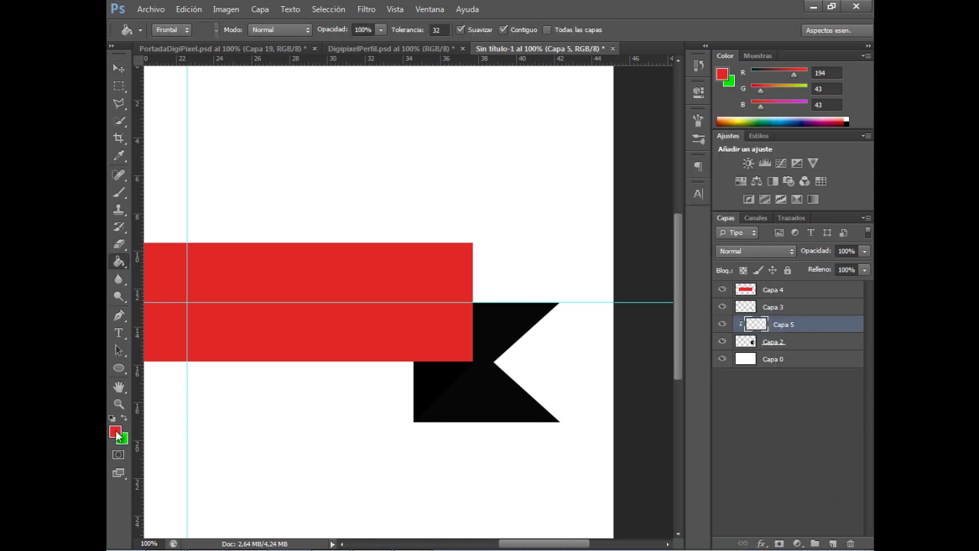
click(115, 432)
click(688, 376)
click(863, 317)
click(474, 357)
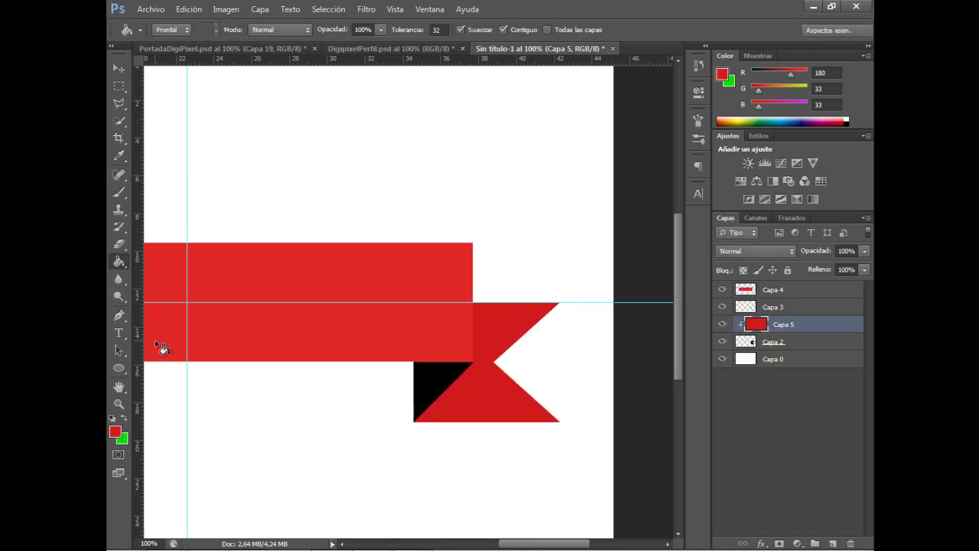
click(121, 68)
key(ctrl+minus)
key(ctrl+minus)
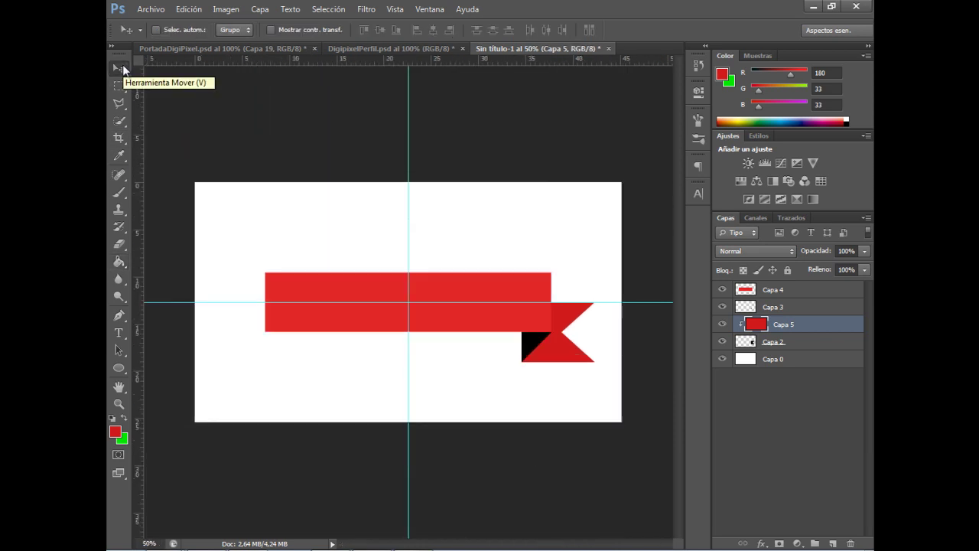
key(ctrl+plus)
key(ctrl+plus)
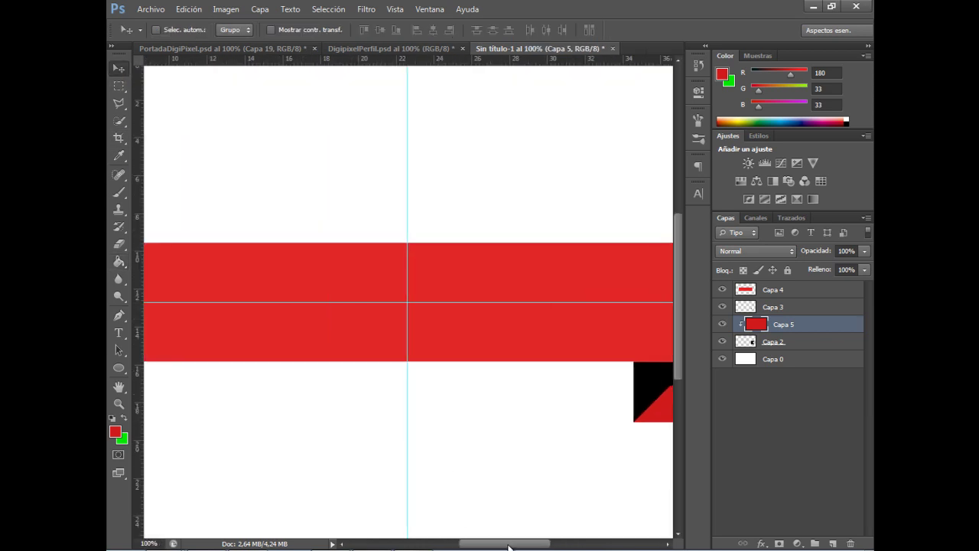
drag(508, 546, 551, 546)
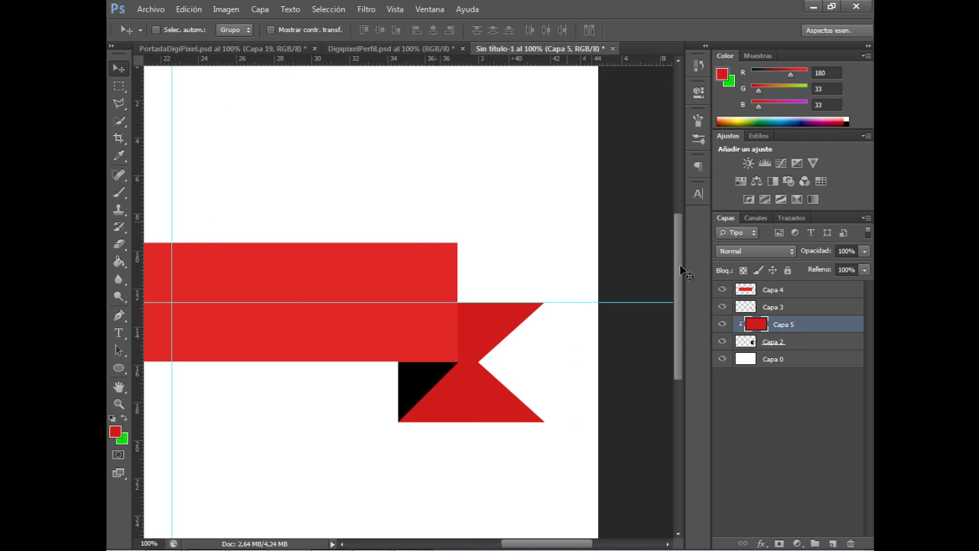
- Add a layer clipped to fold layer Capa 3 and fill the fold triangle red (168, 19, 19)
click(796, 308)
click(833, 543)
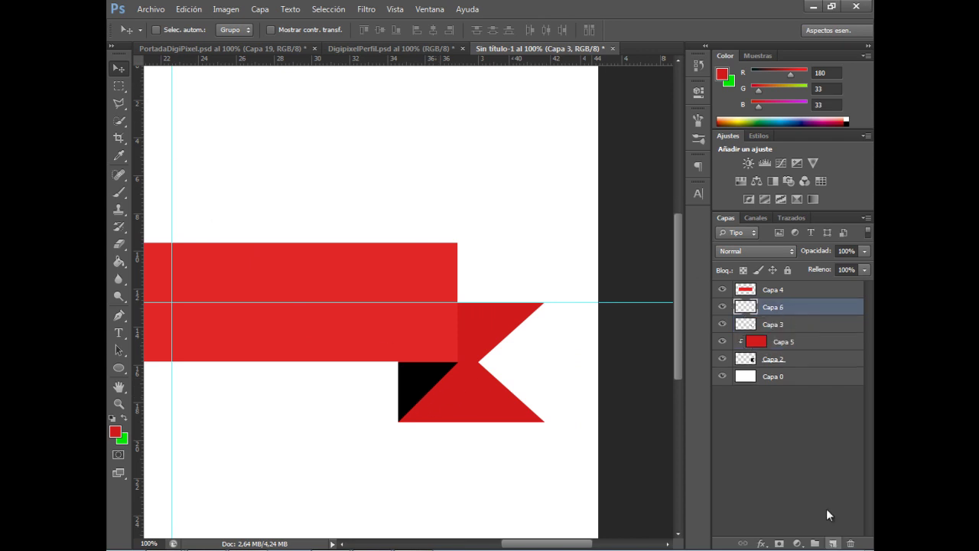
right_click(774, 308)
key(Escape)
key(g)
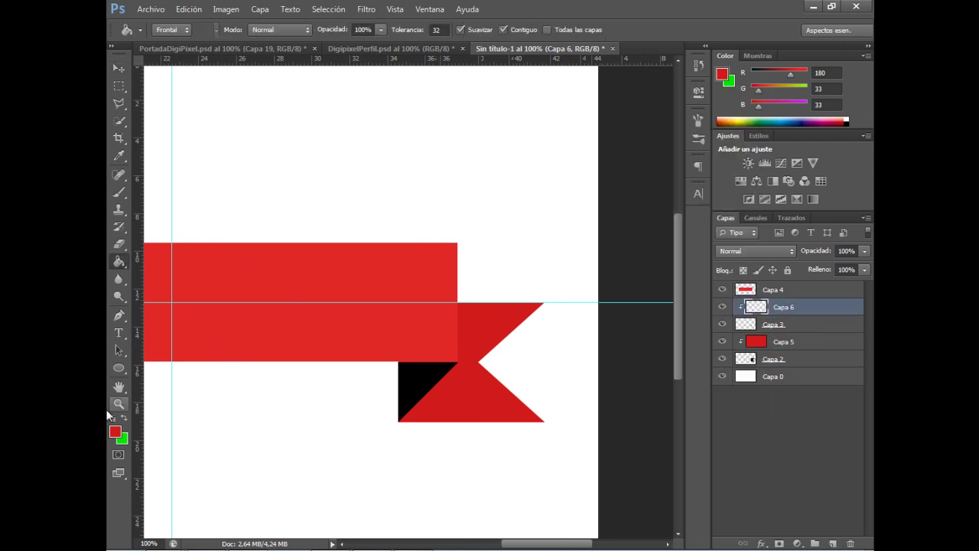
click(117, 431)
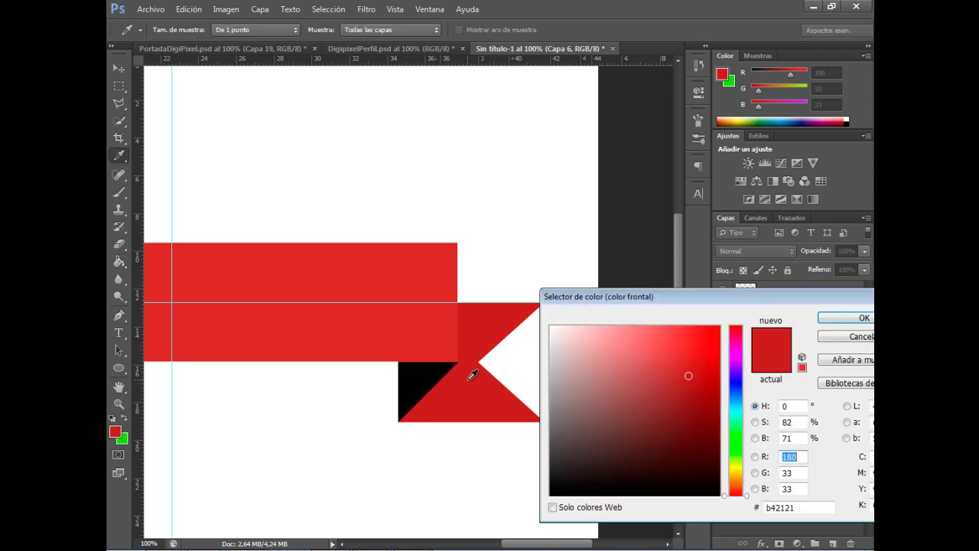
click(701, 383)
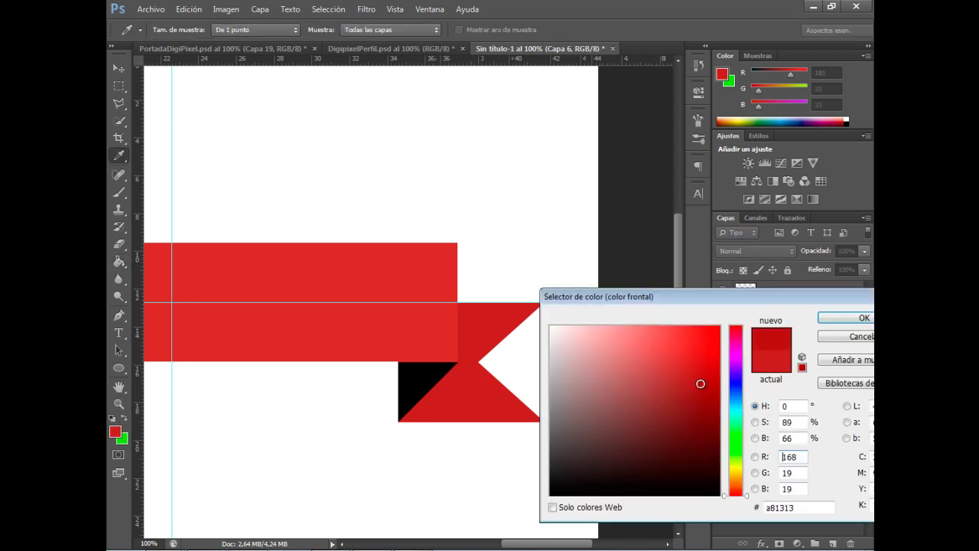
click(849, 317)
click(428, 380)
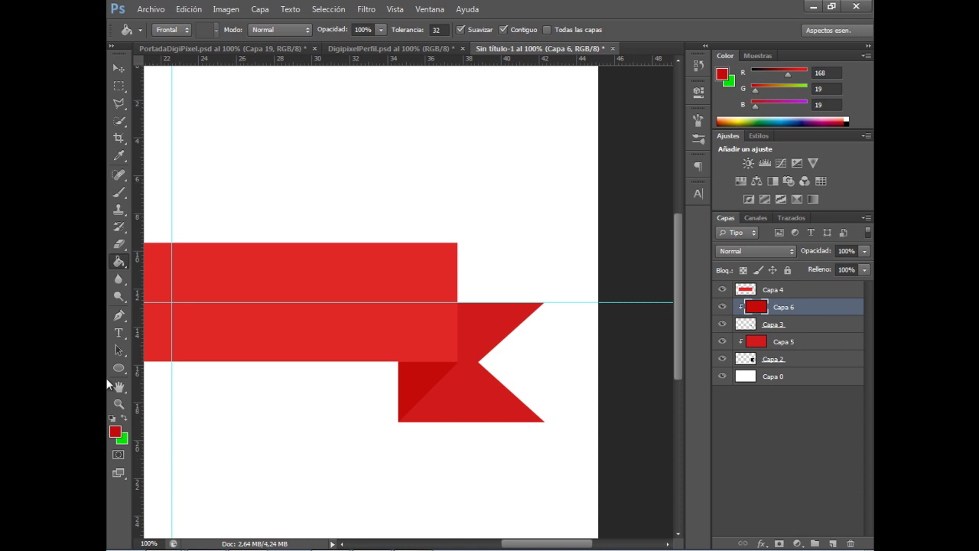
- Darken the fold colour to 160, 13, 13, hide the guides and zoom out
click(116, 431)
click(706, 388)
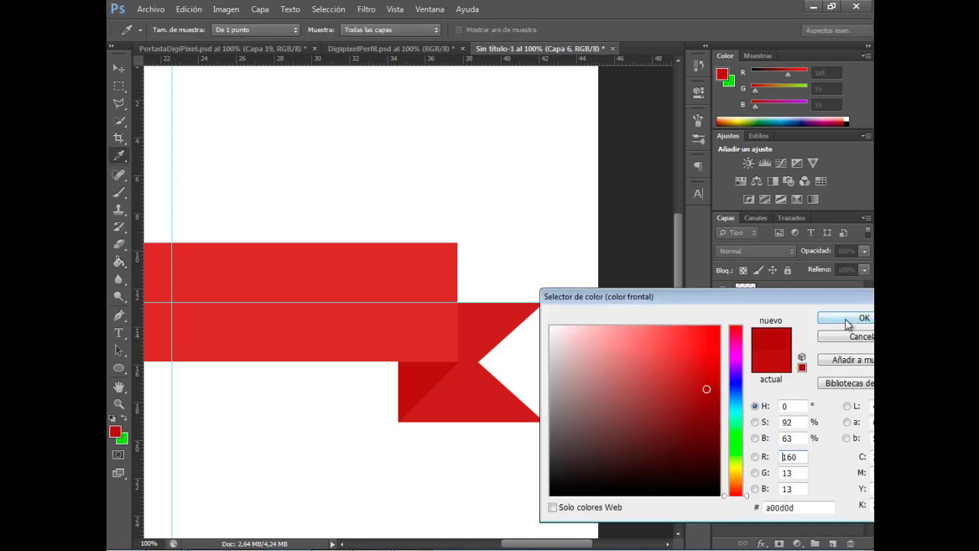
click(849, 317)
click(127, 68)
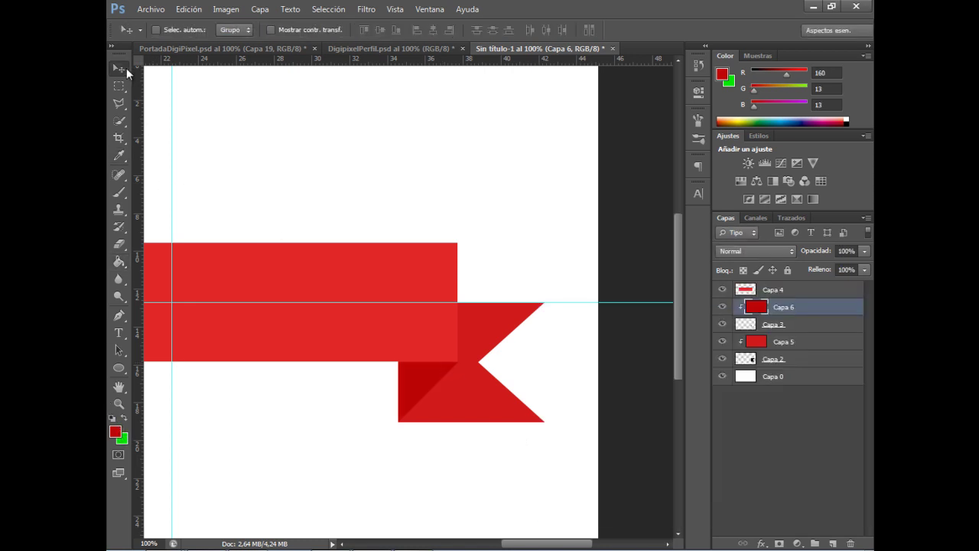
key(ctrl+h)
key(ctrl+minus)
key(ctrl+minus)
- Duplicate tail layers Capa 6 through Capa 2 and merge the copies into Capa 6 copia
key(ctrl+minus)
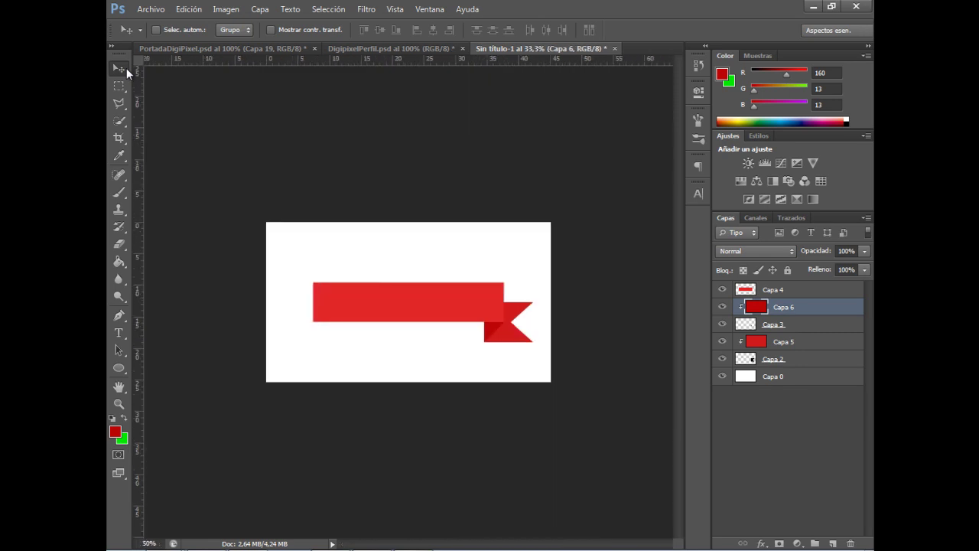
key(ctrl+plus)
key(ctrl+plus)
key(ctrl+minus)
key(ctrl+plus)
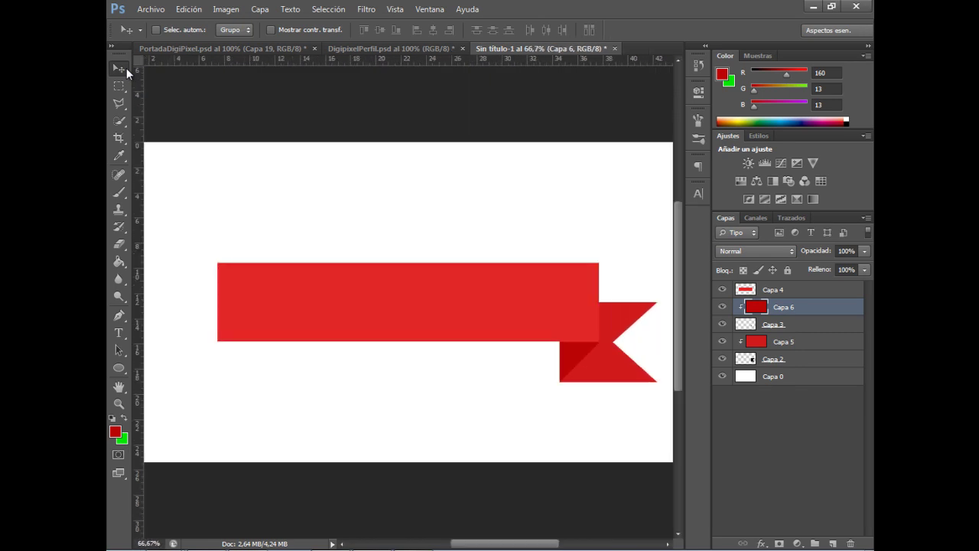
shift+click(821, 358)
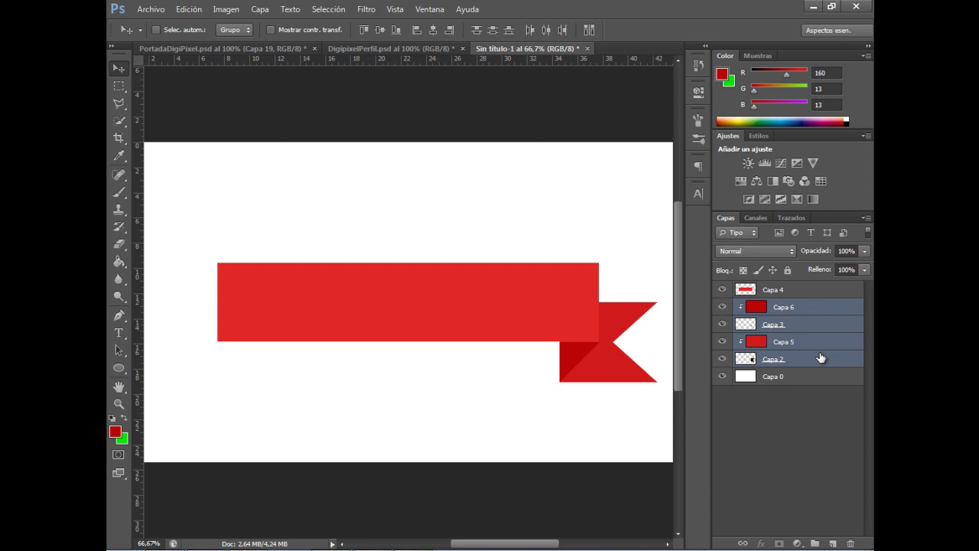
click(811, 307)
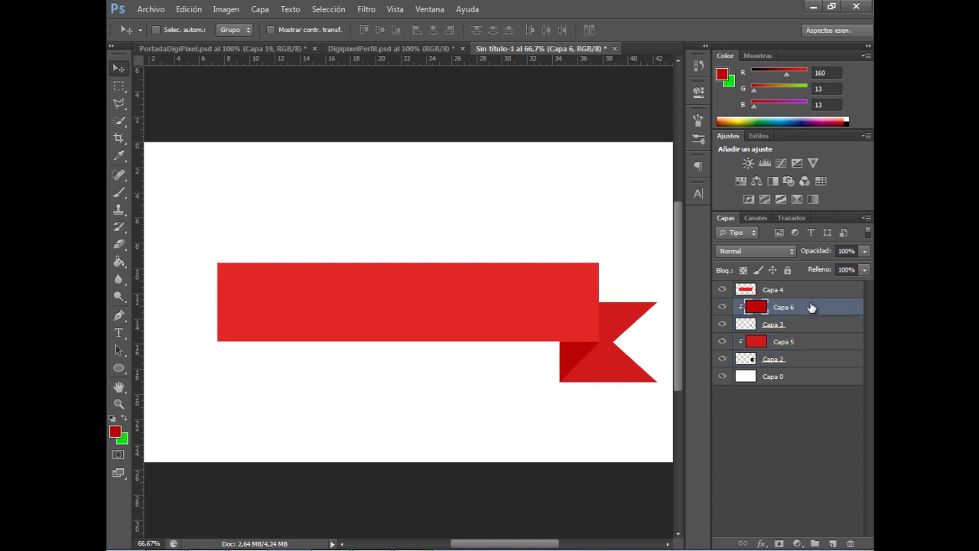
shift+click(821, 359)
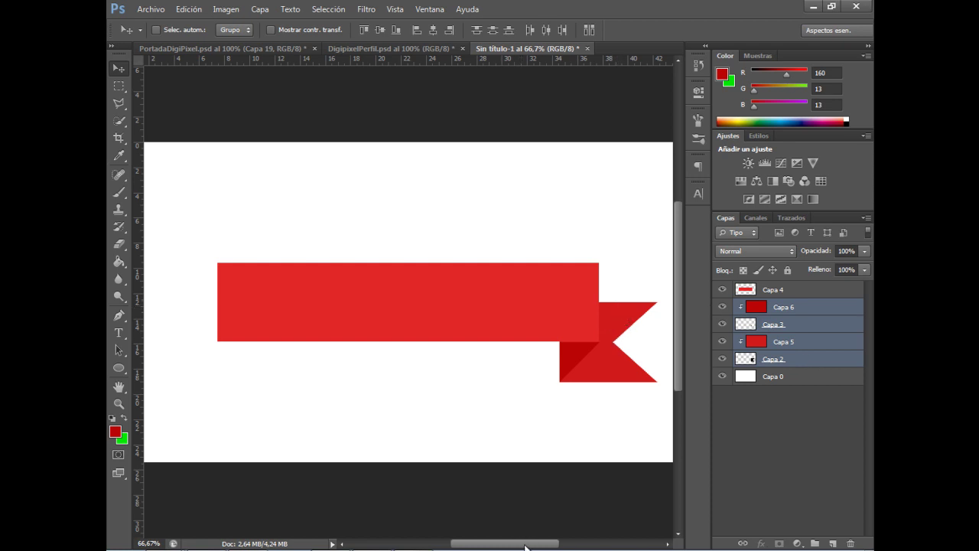
drag(527, 544, 537, 544)
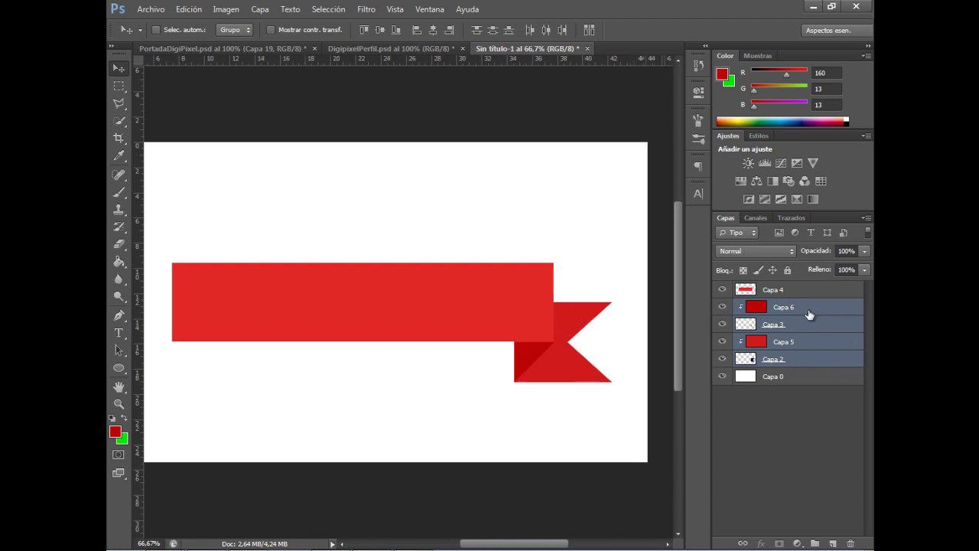
key(ctrl+j)
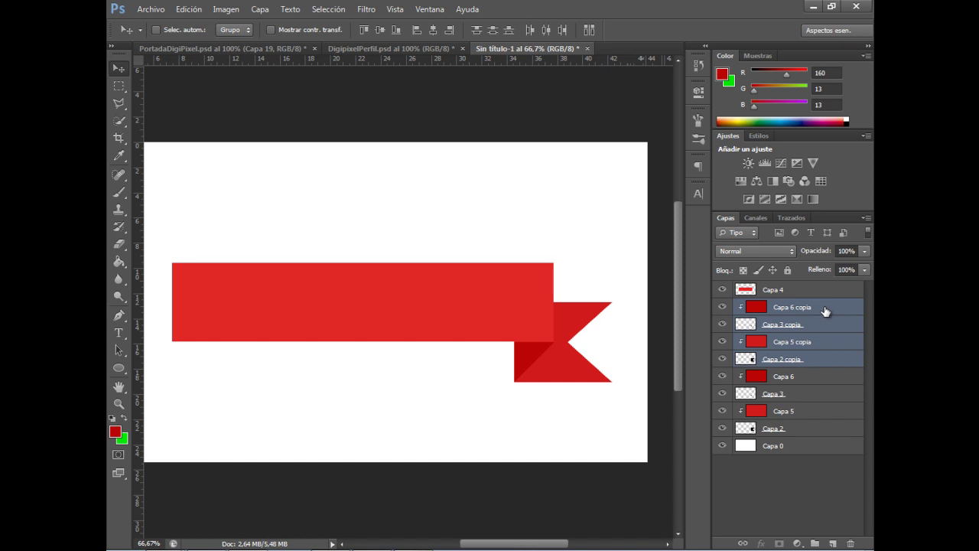
right_click(825, 309)
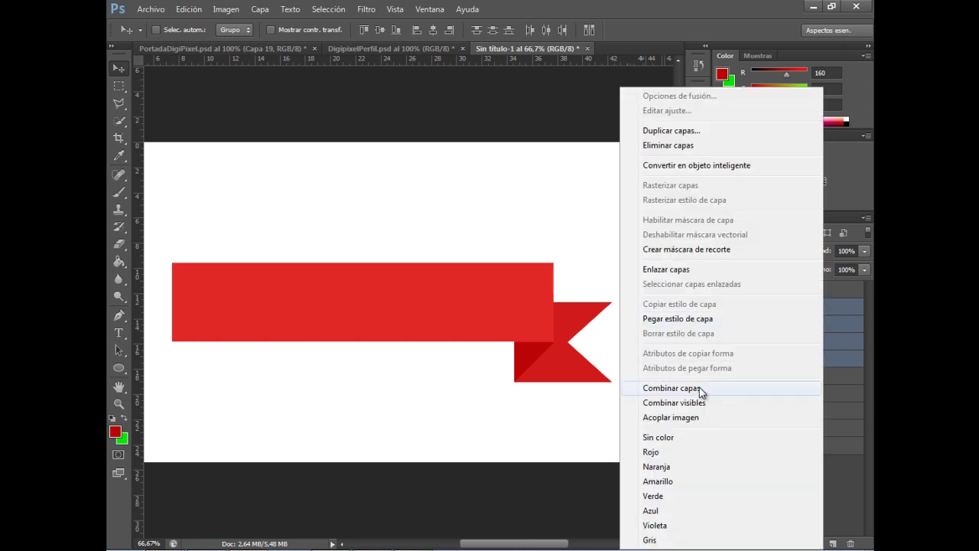
click(700, 392)
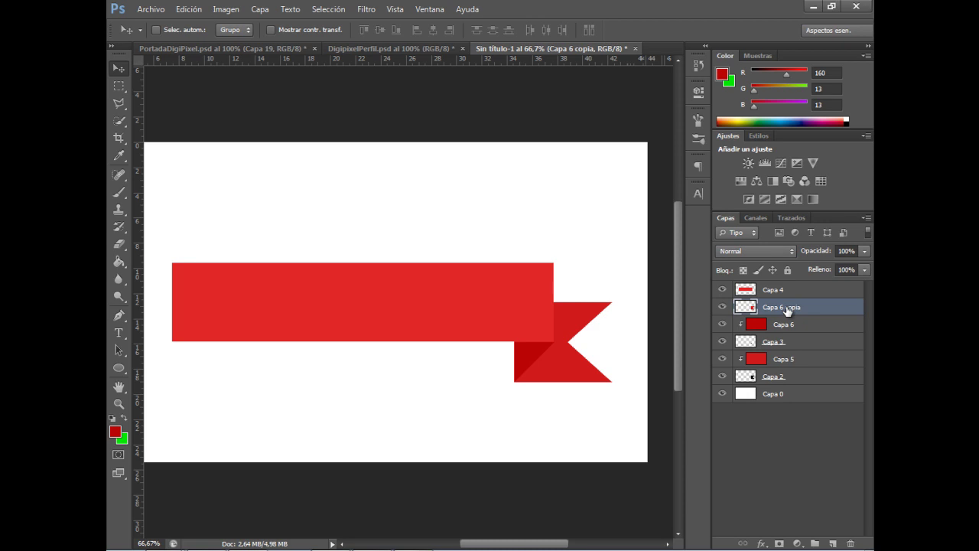
key(ctrl+t)
- Flip the merged tail copy horizontally and nudge it to the banner's left end
right_click(568, 351)
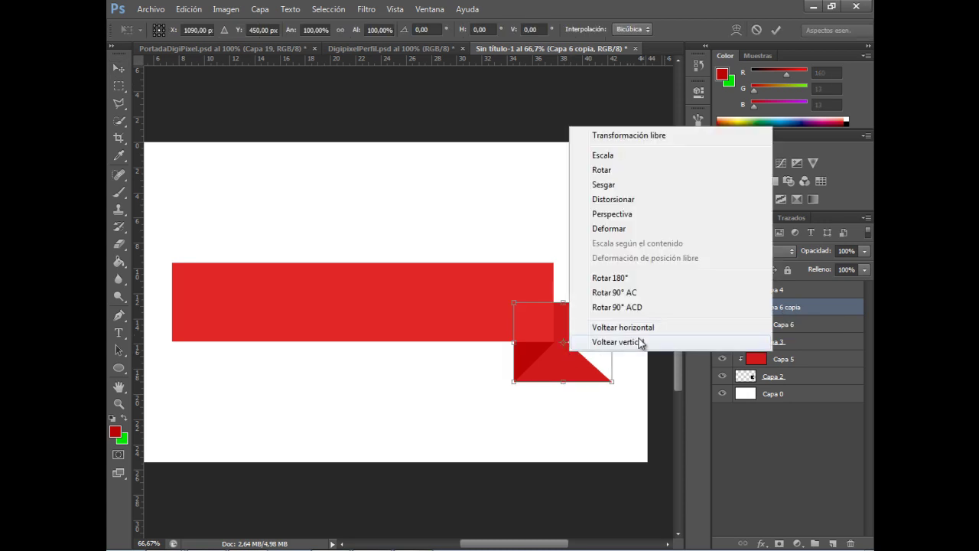
click(639, 328)
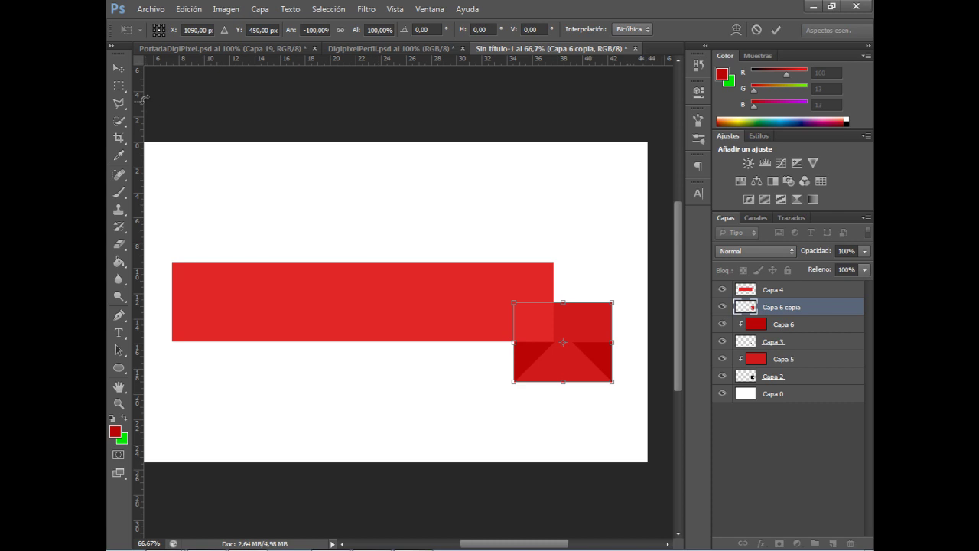
click(117, 67)
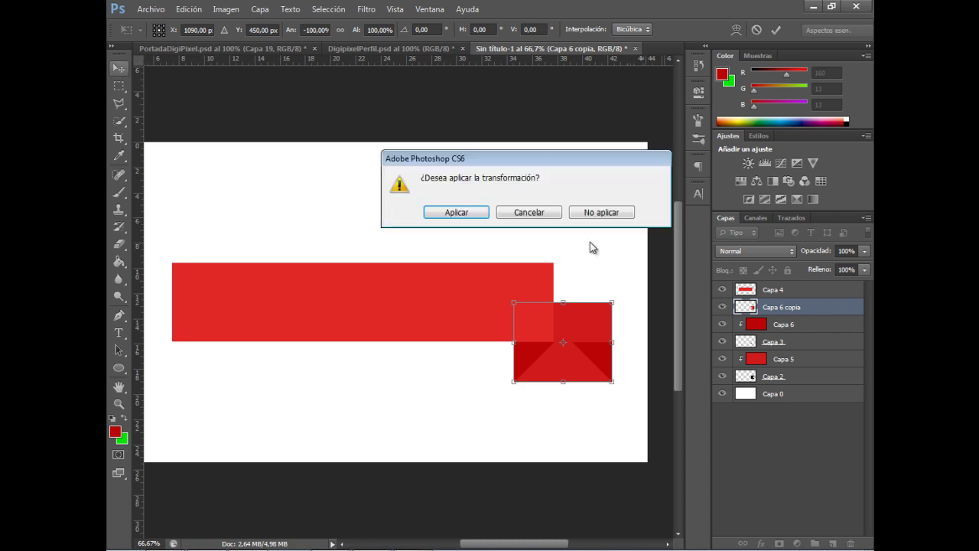
click(470, 213)
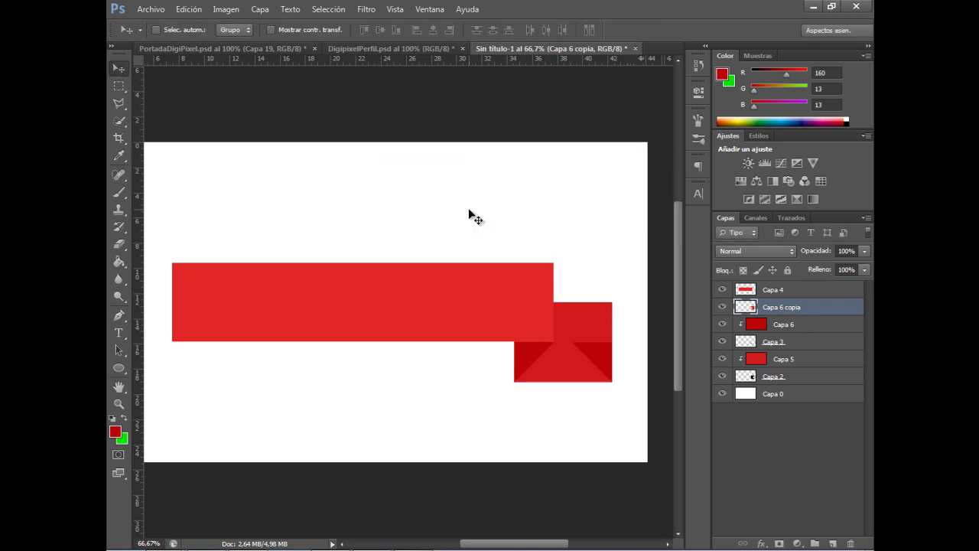
key(shift+Left)
key(shift+Left)
key(shift+Left)
key(shift+Left)
key(shift+Left)
key(shift+Left)
key(shift+Left)
key(shift+Left)
key(shift+Left)
key(shift+Left)
key(shift+Left)
key(shift+Left)
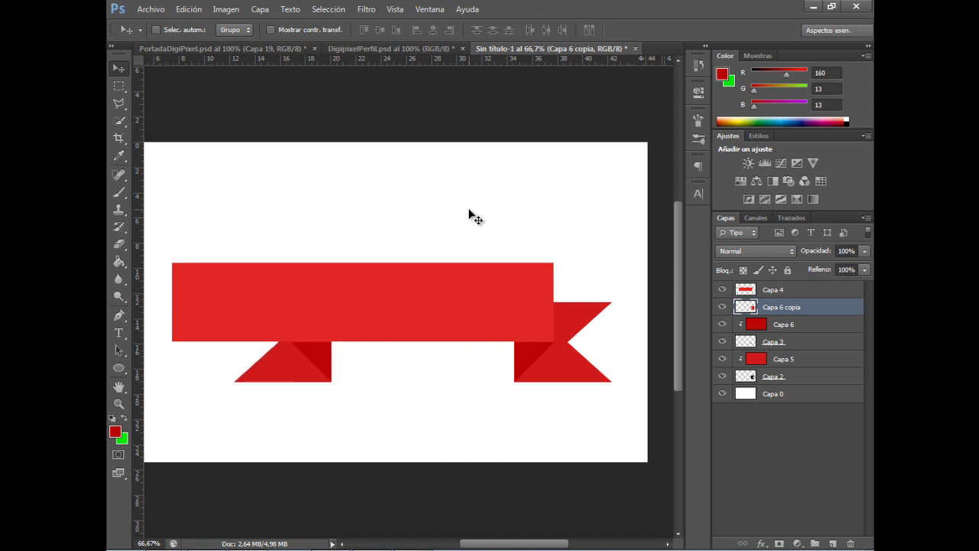
key(shift+Left)
key(shift+Left)
key(shift+Left)
key(shift+Left)
key(shift+Left)
key(shift+Left)
key(shift+Left)
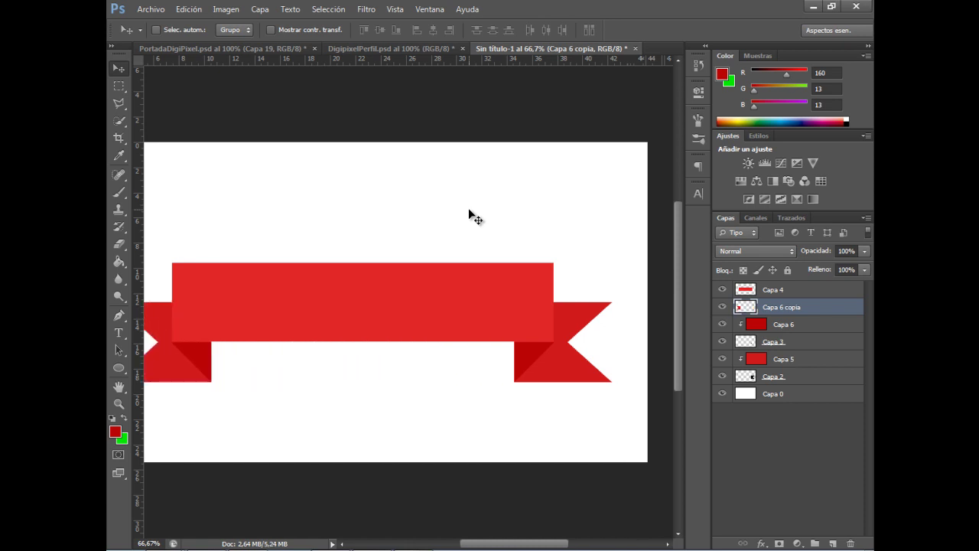
mouse_move(512, 545)
mouse_down()
mouse_move(492, 543)
mouse_move(501, 544)
mouse_up()
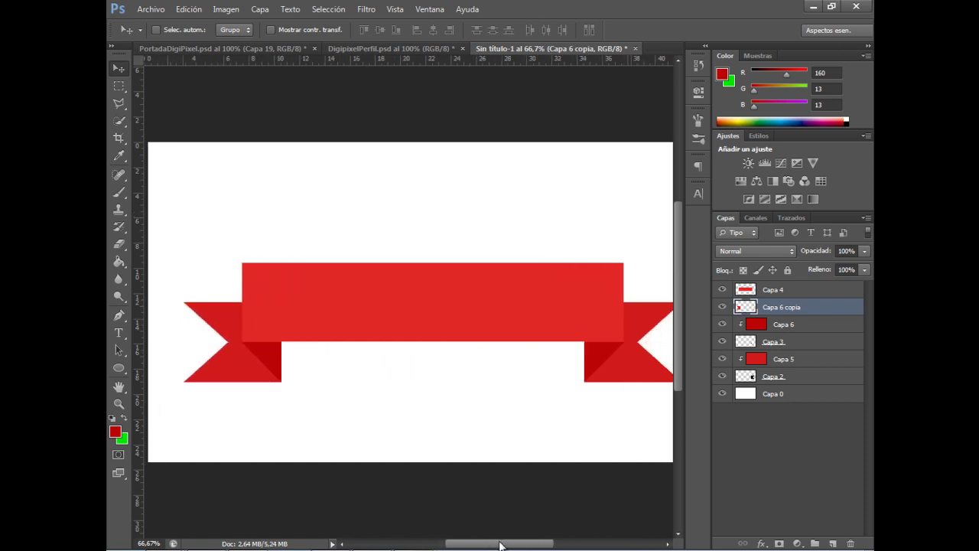
- Zoom in and out to check the banner with tails on both ends
key(ctrl+minus)
key(ctrl+minus)
key(ctrl+minus)
key(ctrl+minus)
key(ctrl+plus)
key(ctrl+plus)
key(ctrl+plus)
key(ctrl+plus)
key(ctrl+plus)
key(ctrl+minus)
key(ctrl+minus)
key(ctrl+plus)
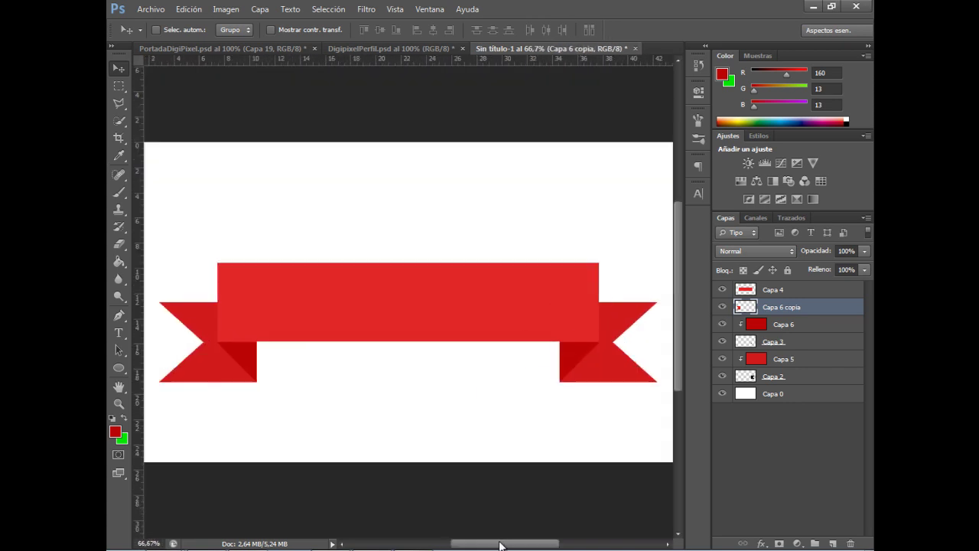
key(ctrl+minus)
key(ctrl+minus)
key(ctrl+plus)
key(ctrl+plus)
key(ctrl+plus)
key(ctrl+minus)
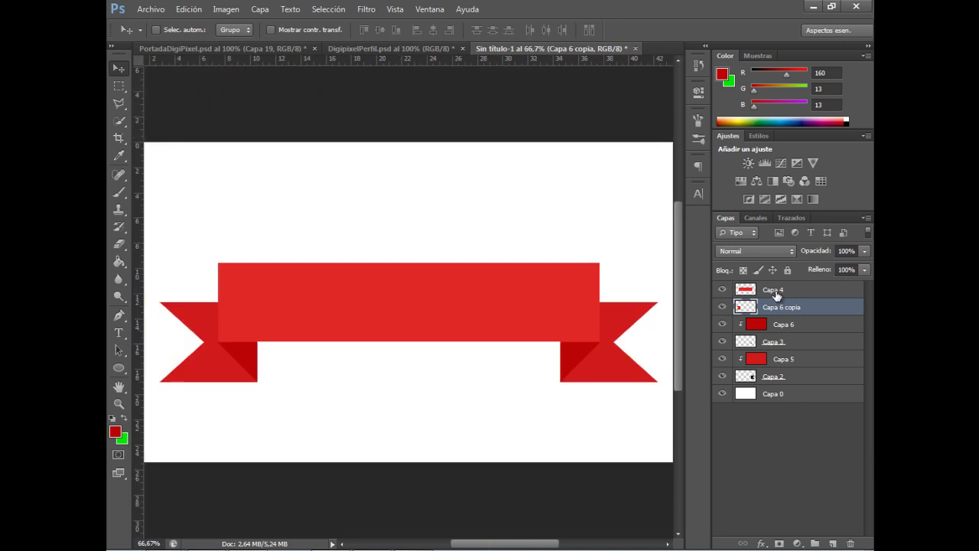
- Add empty layer Capa 7 above Capa 4 and open the Pincel brush panel
click(774, 292)
click(832, 543)
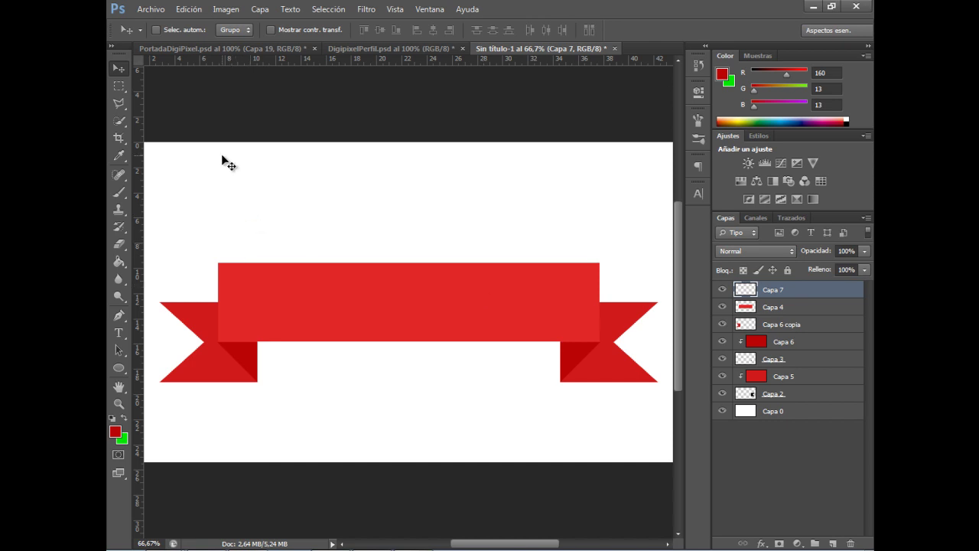
click(394, 13)
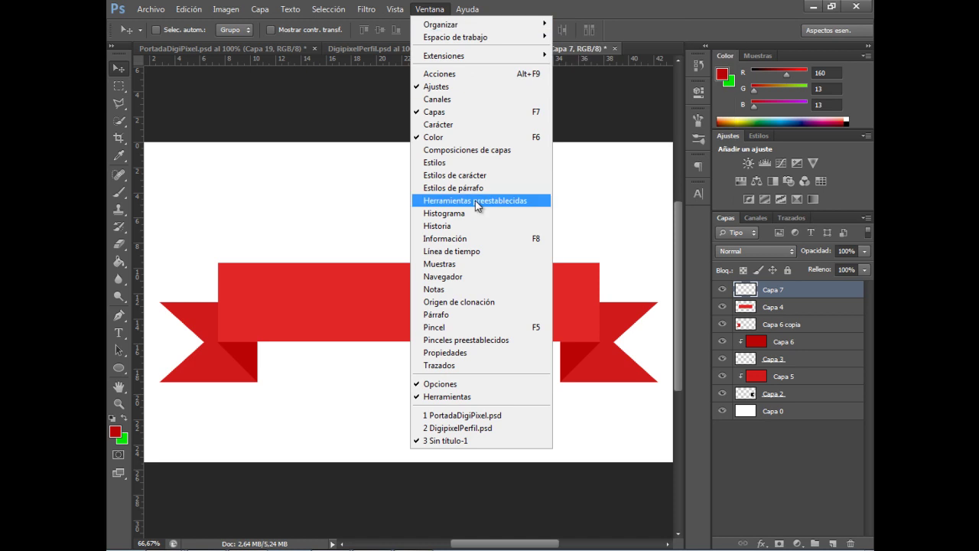
click(471, 328)
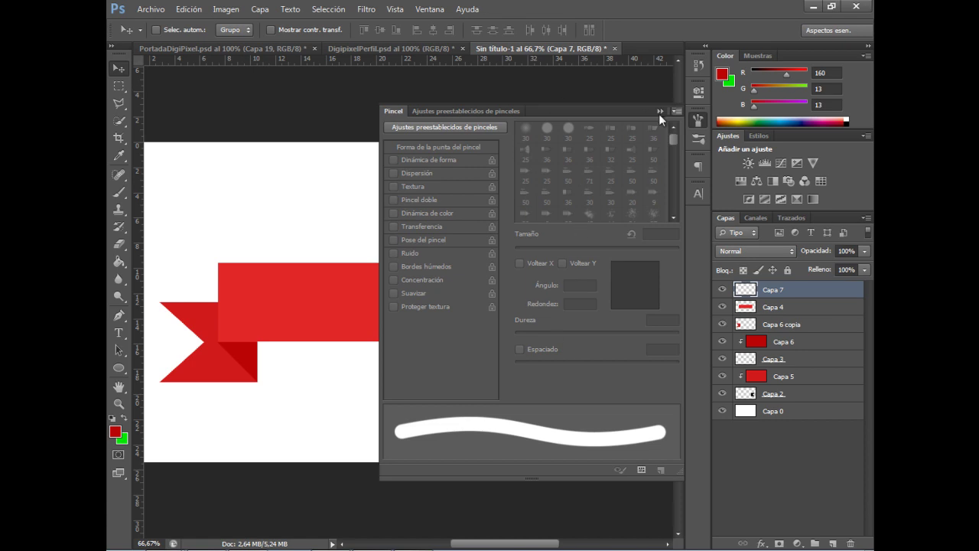
- Choose a hard round brush with wide dab spacing (159%) for dotted strokes
click(699, 121)
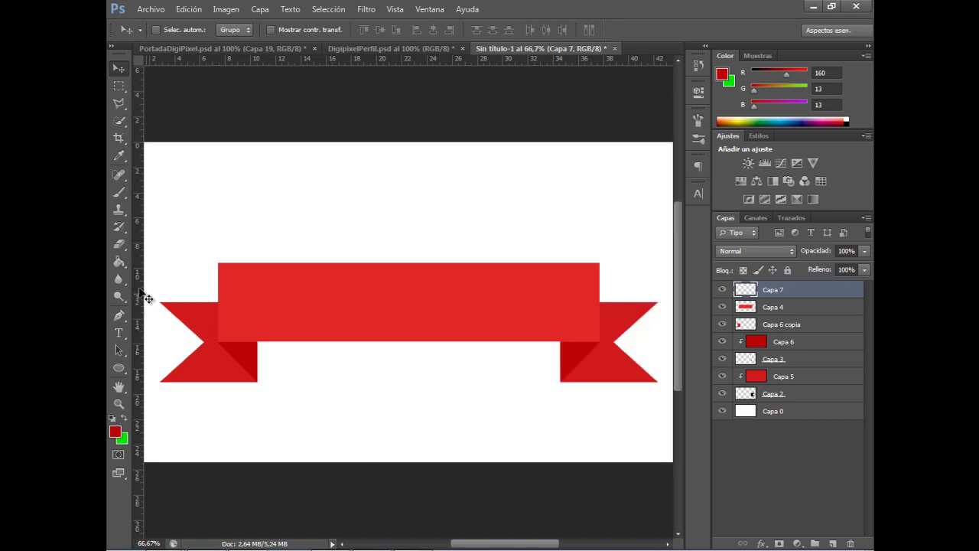
click(119, 192)
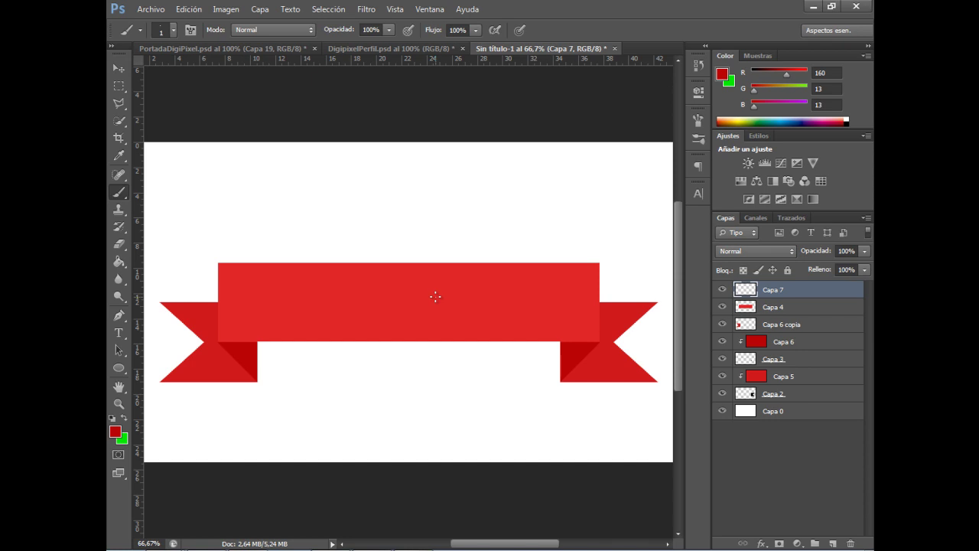
key(F5)
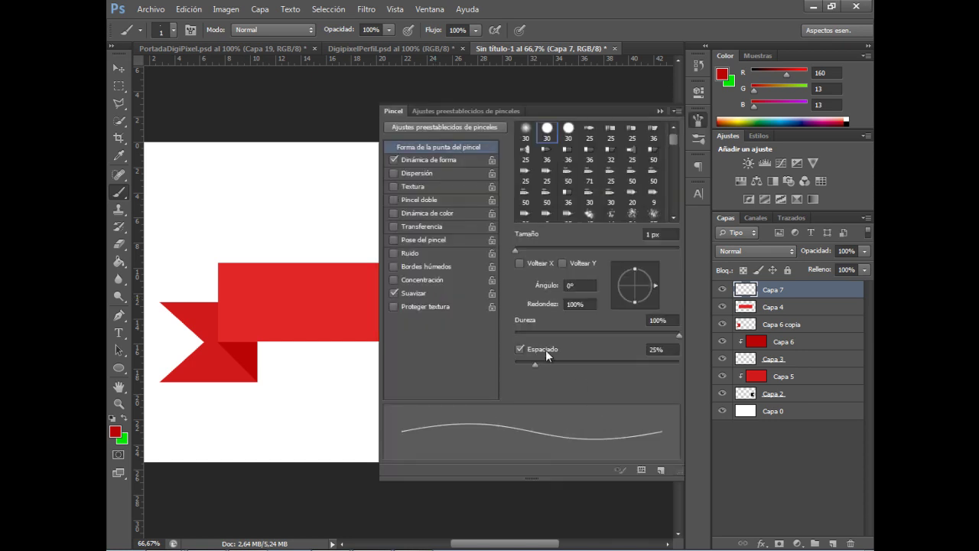
drag(534, 367, 547, 364)
drag(607, 364, 665, 361)
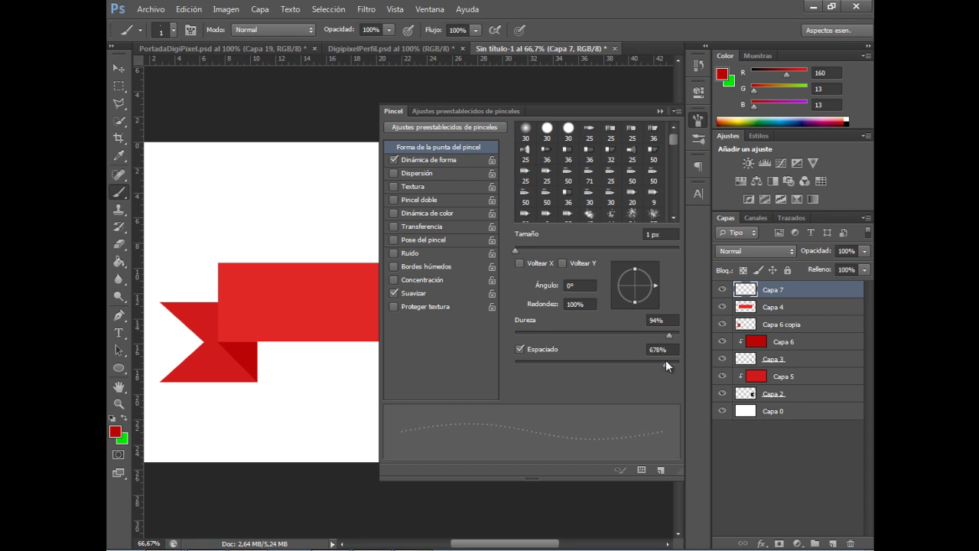
click(567, 127)
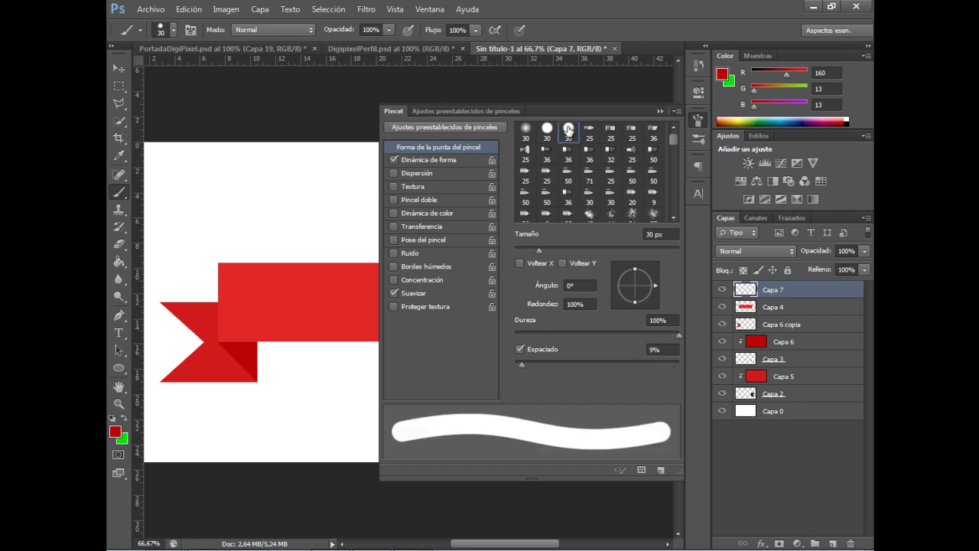
click(548, 130)
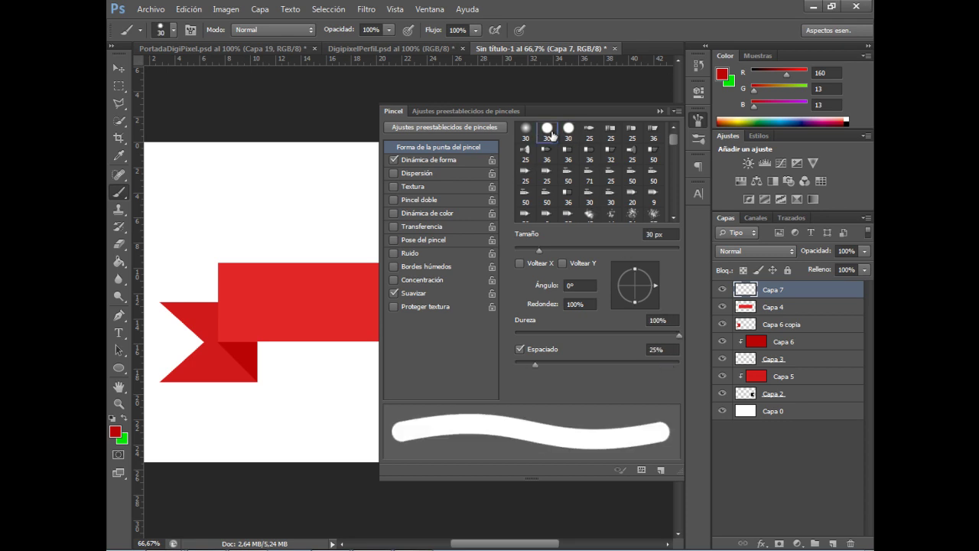
drag(536, 362, 621, 365)
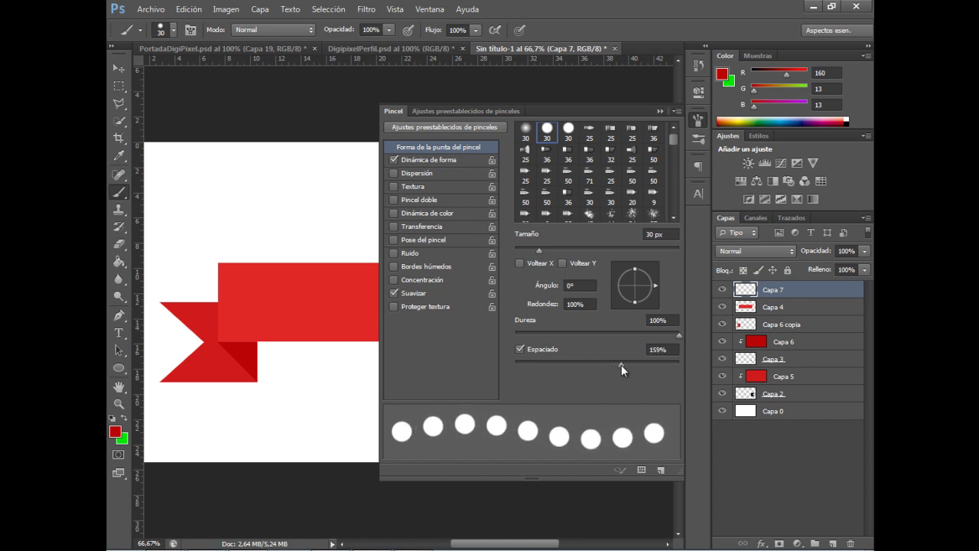
click(658, 113)
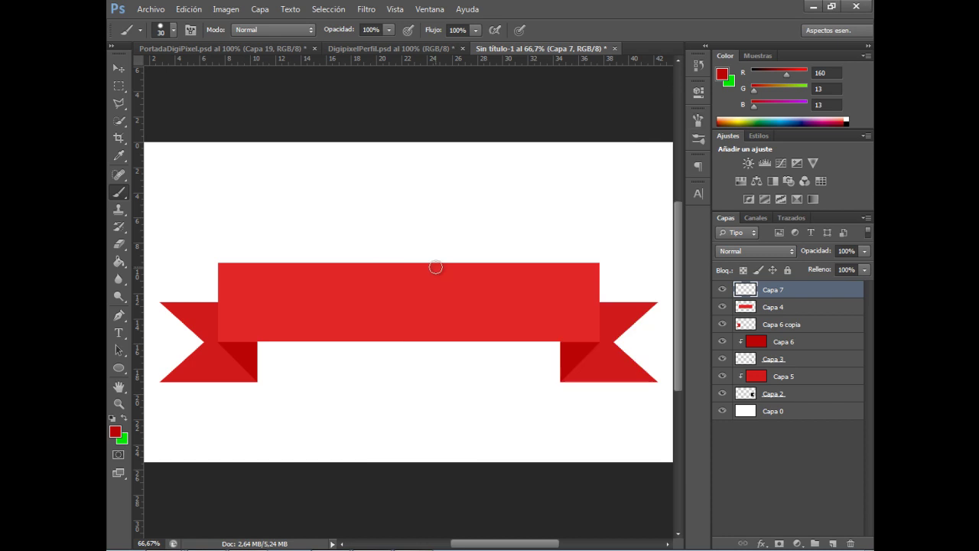
- Shrink the brush to 8 px at 100% hardness
right_click(417, 280)
drag(449, 311, 437, 311)
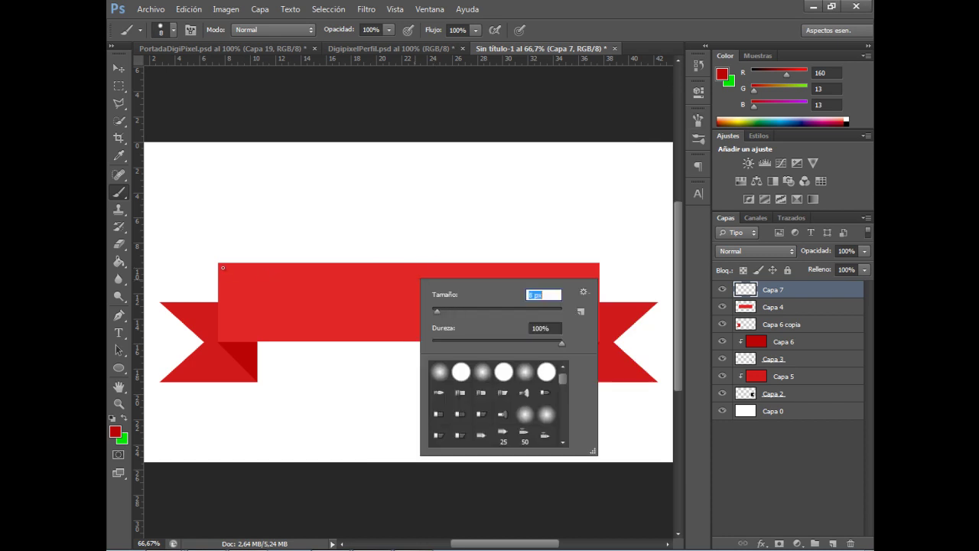
click(223, 267)
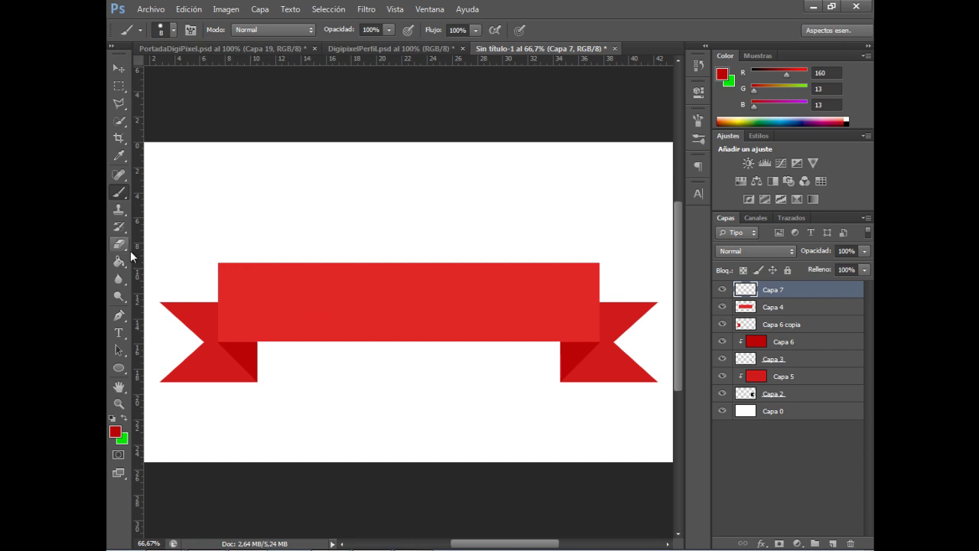
- Paint a straight row of white dots along the band's top edge on Capa 7
click(117, 433)
click(465, 276)
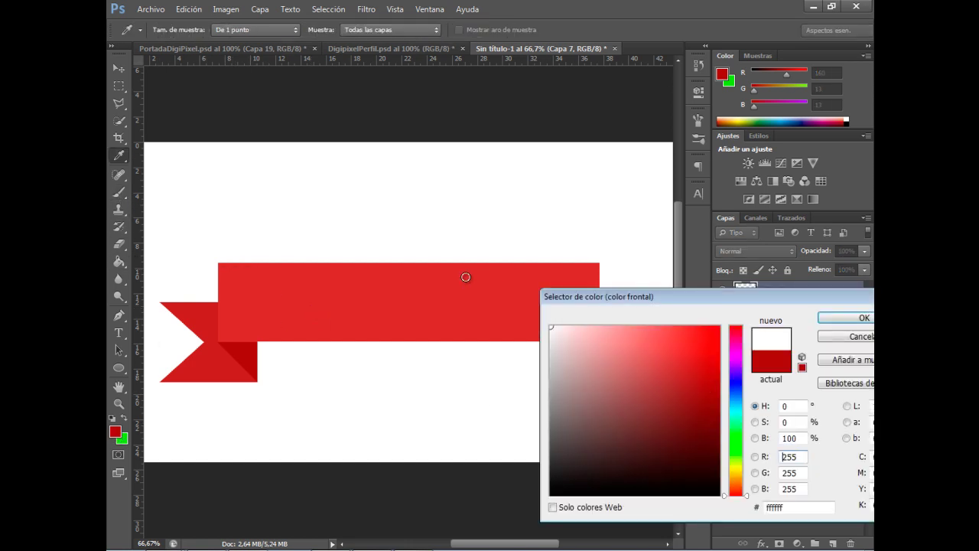
click(823, 307)
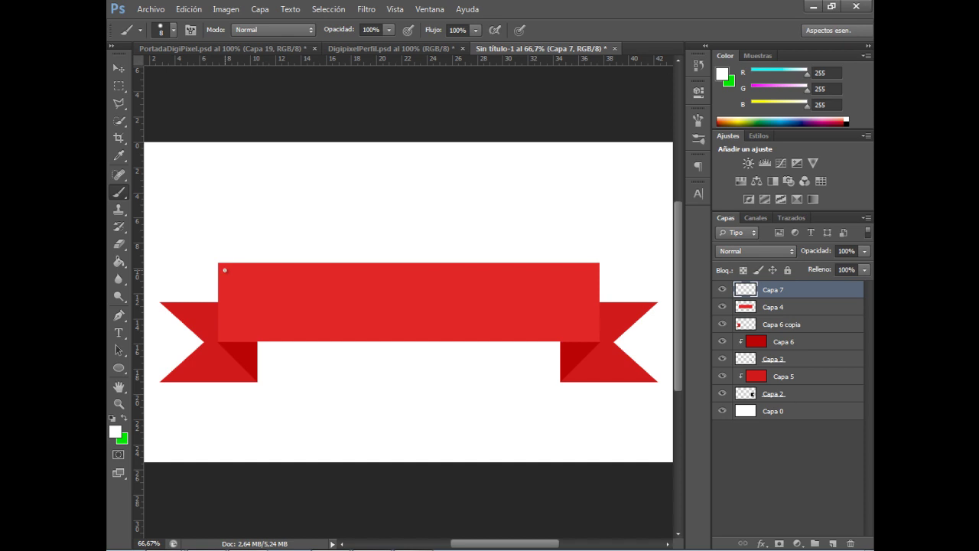
drag(237, 269, 384, 276)
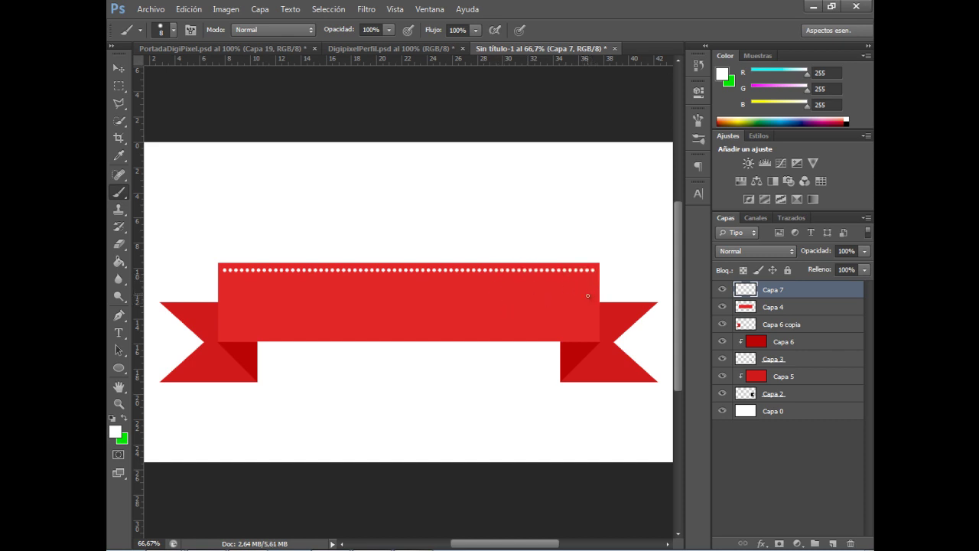
click(125, 69)
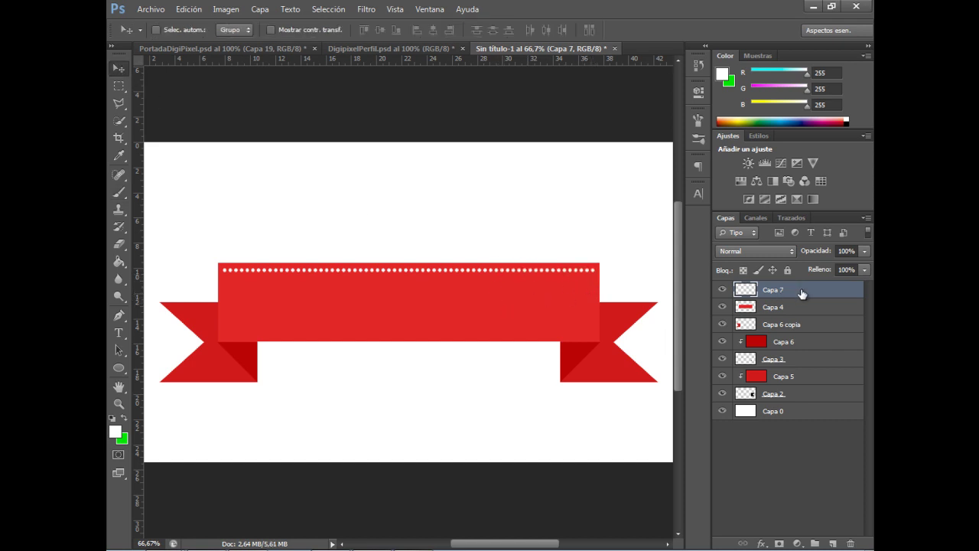
- Duplicate the dot row as Capa 7 copia, move it to the bottom edge, then select Capa 4
key(ctrl+j)
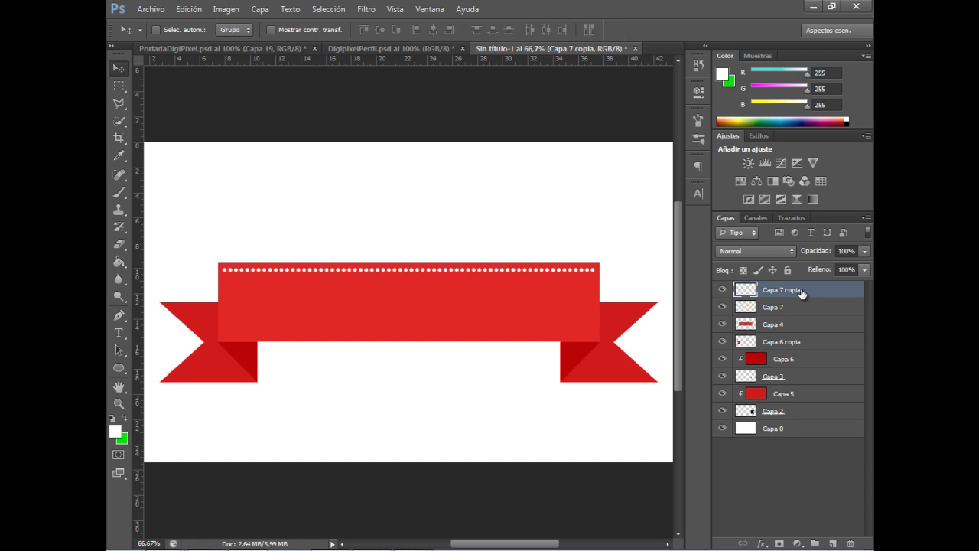
key(shift+Down)
key(shift+Down)
key(shift+Down)
key(shift+Down)
key(shift+Down)
key(shift+Down)
key(shift+Down)
key(shift+Up)
key(ctrl+minus)
key(ctrl+minus)
key(ctrl+plus)
key(ctrl+plus)
key(ctrl+plus)
key(ctrl+minus)
key(ctrl+minus)
key(ctrl+minus)
key(ctrl+plus)
key(ctrl+plus)
key(ctrl+minus)
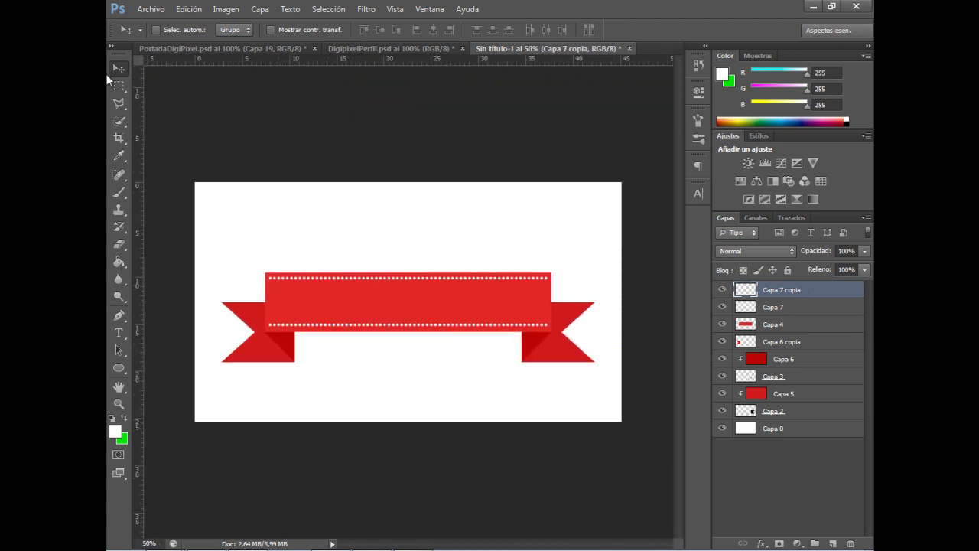
click(788, 327)
click(722, 325)
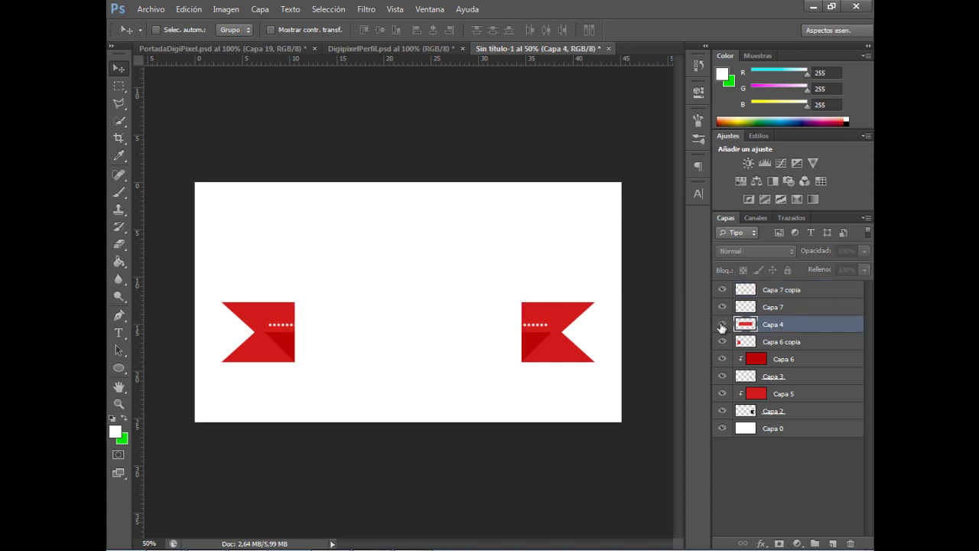
double_click(820, 327)
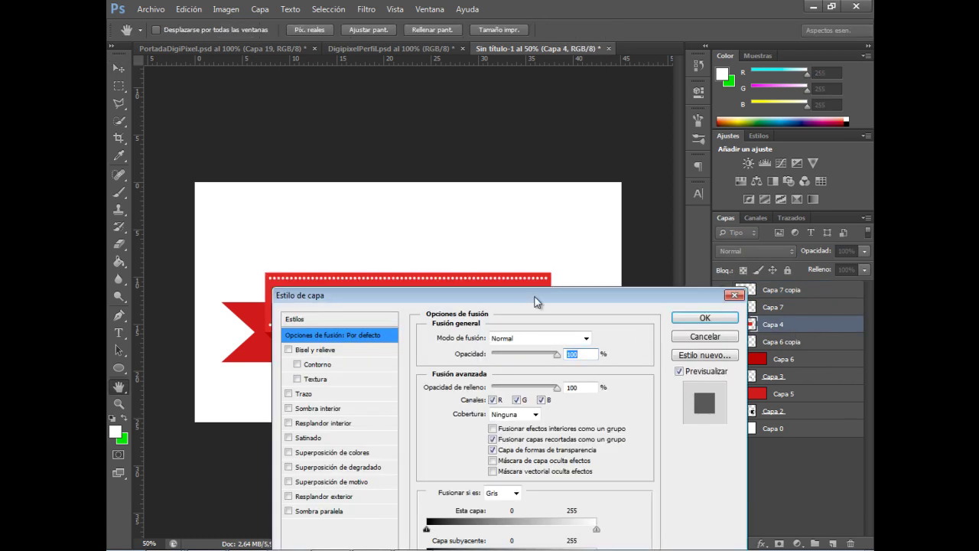
click(533, 447)
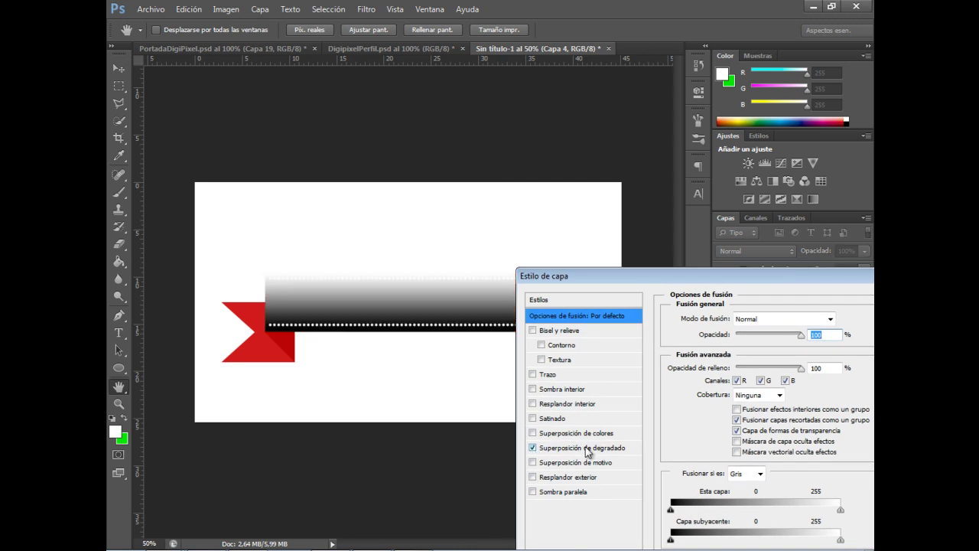
click(601, 448)
click(772, 410)
drag(772, 411, 699, 411)
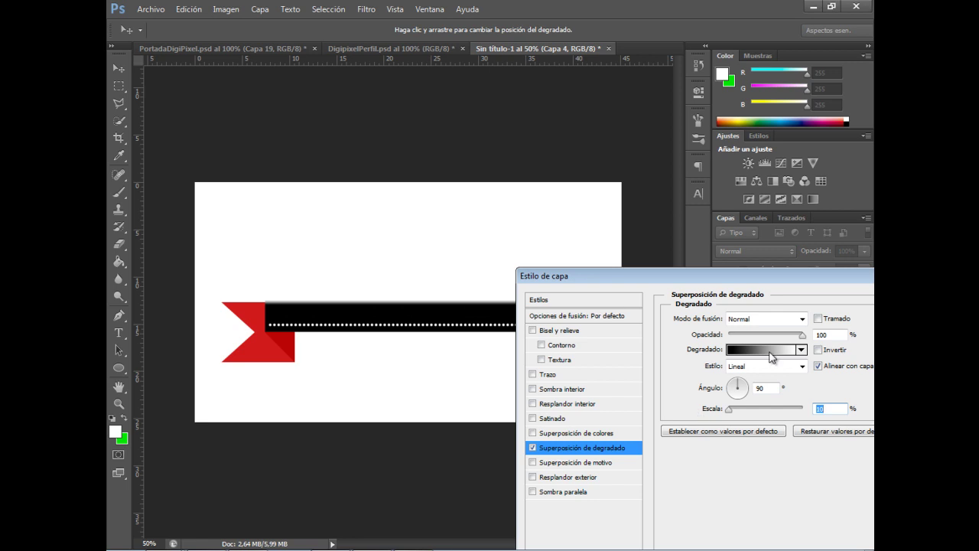
click(802, 319)
click(777, 338)
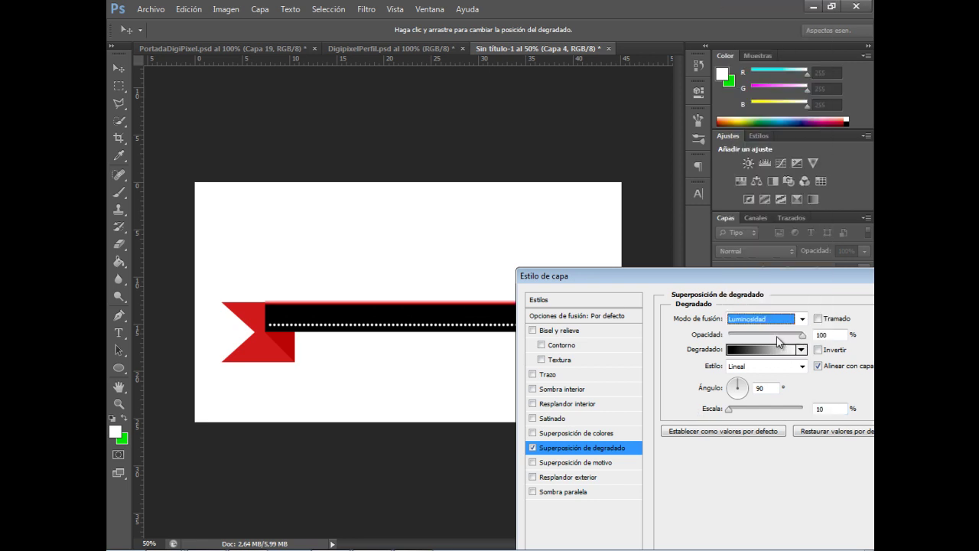
key(Up)
key(Up)
key(Up)
key(Up)
key(Up)
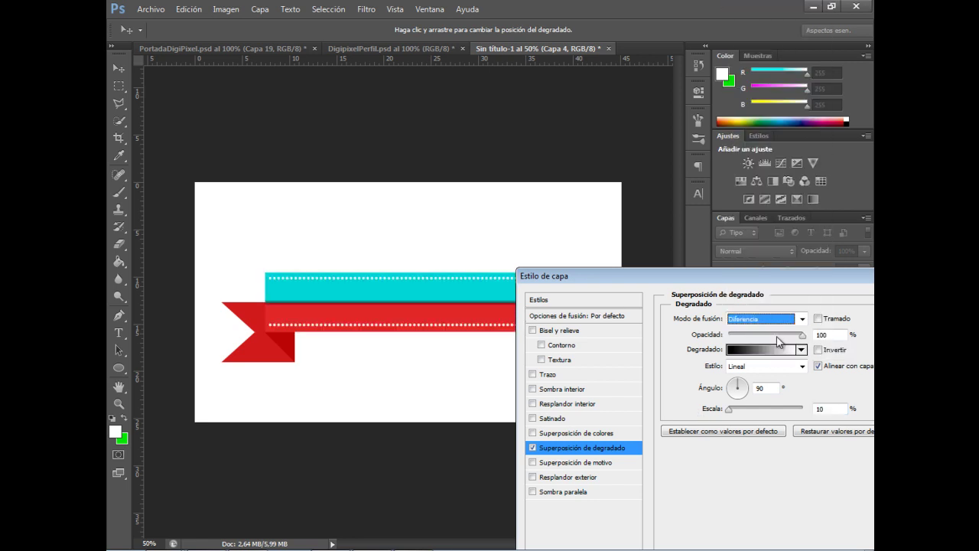
key(Up)
key(Up)
key(Up)
key(Up)
key(Up)
key(Up)
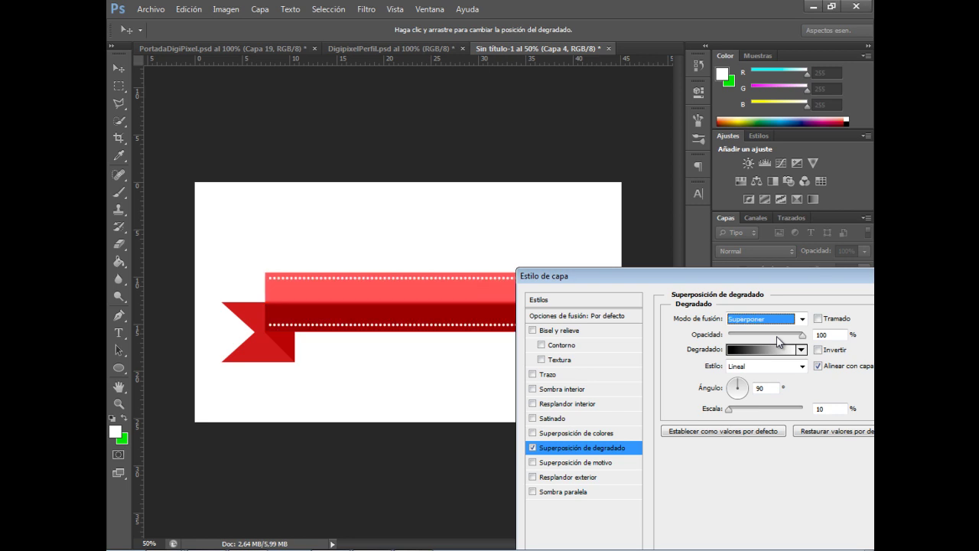
key(Up)
key(Up)
click(803, 319)
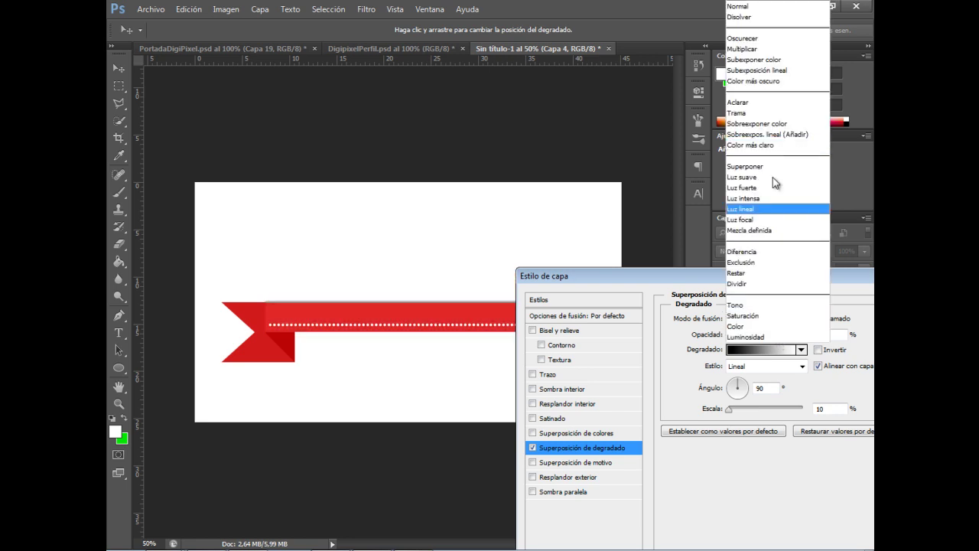
click(765, 16)
drag(802, 335, 732, 338)
drag(663, 278, 409, 406)
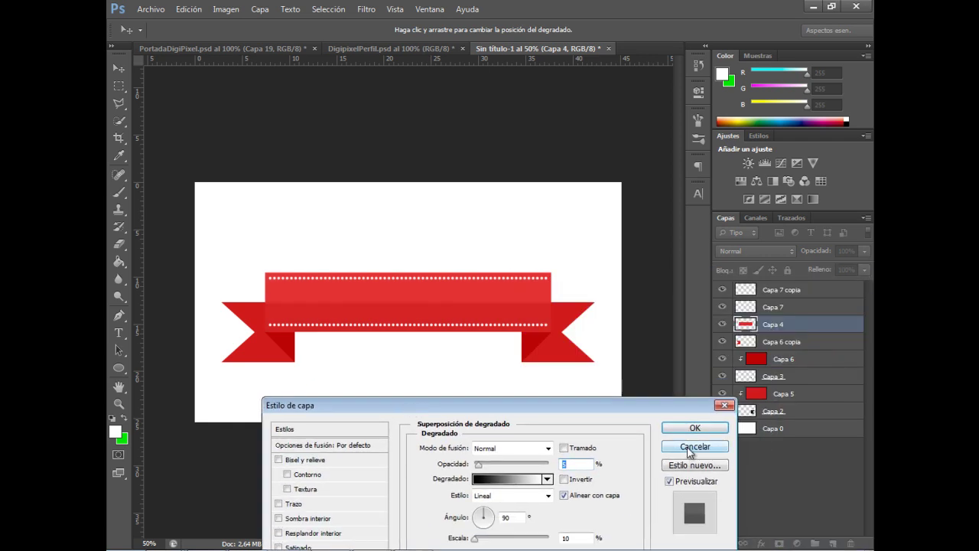
click(692, 447)
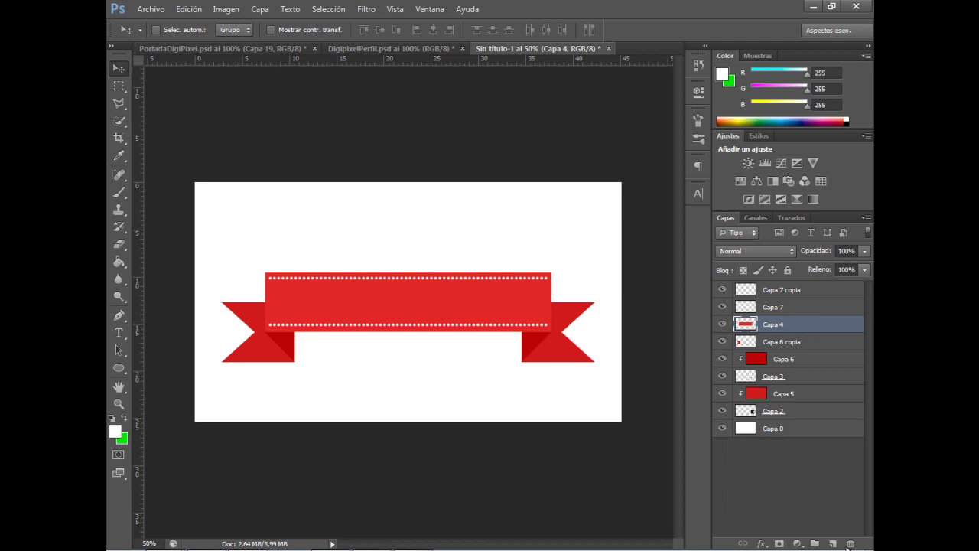
- Add a layer clipped to the ribbon band and marquee-select the band's upper half
click(833, 543)
right_click(792, 325)
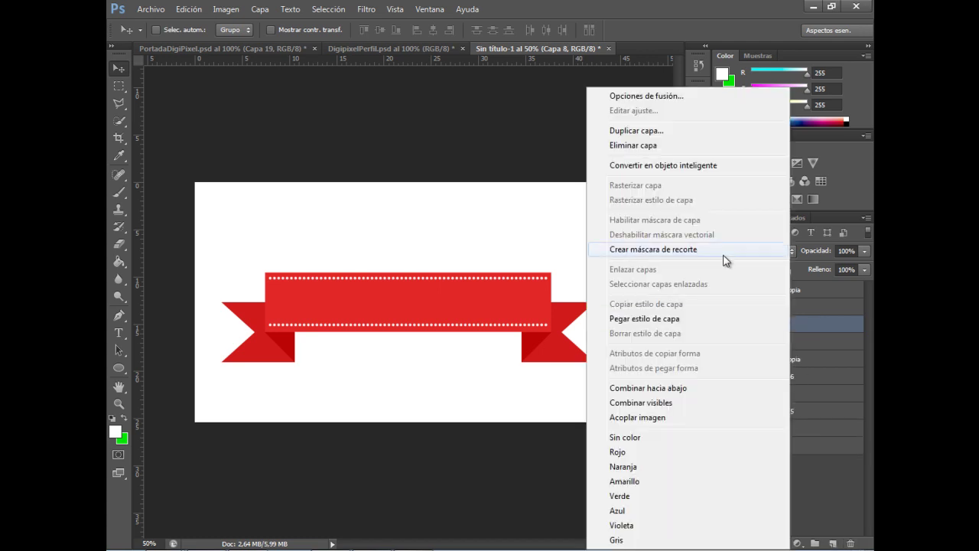
click(723, 258)
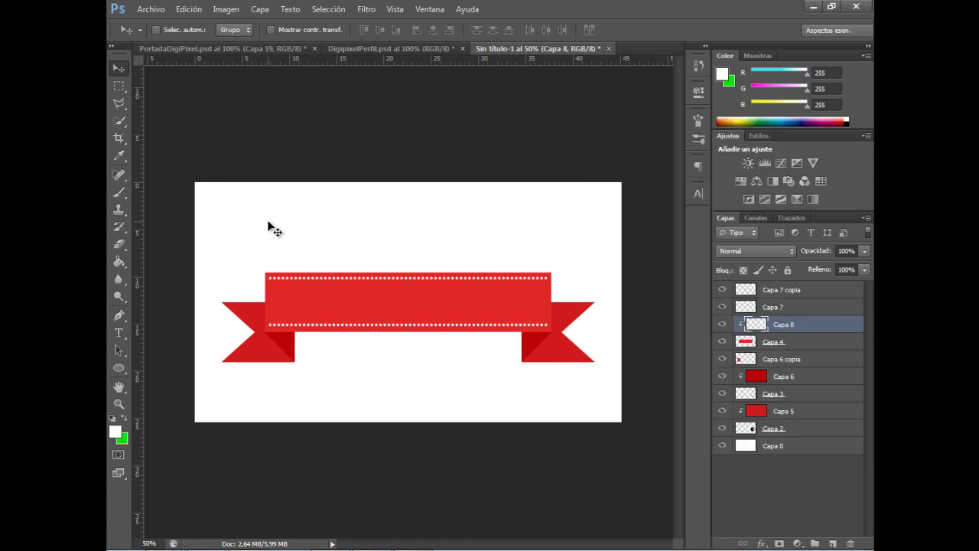
click(118, 87)
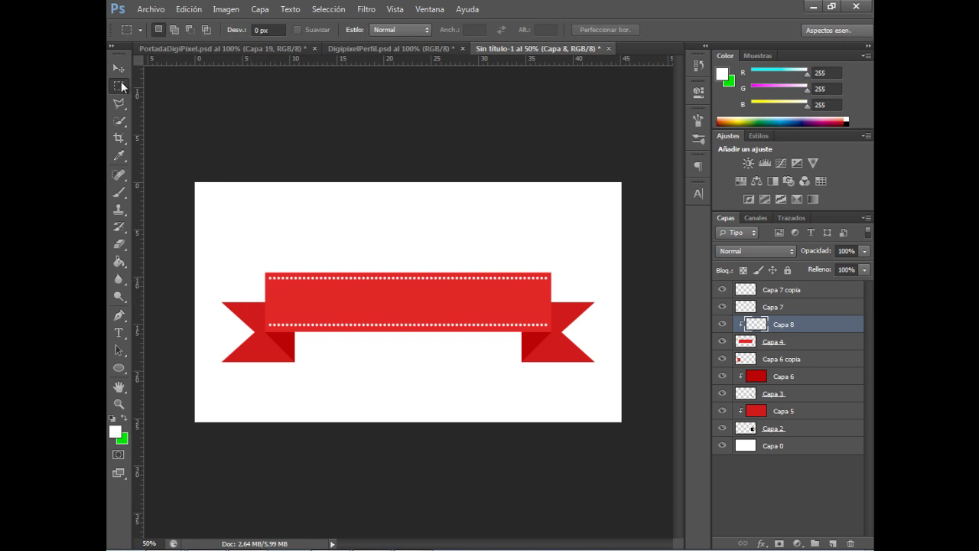
right_click(120, 87)
drag(237, 301, 593, 214)
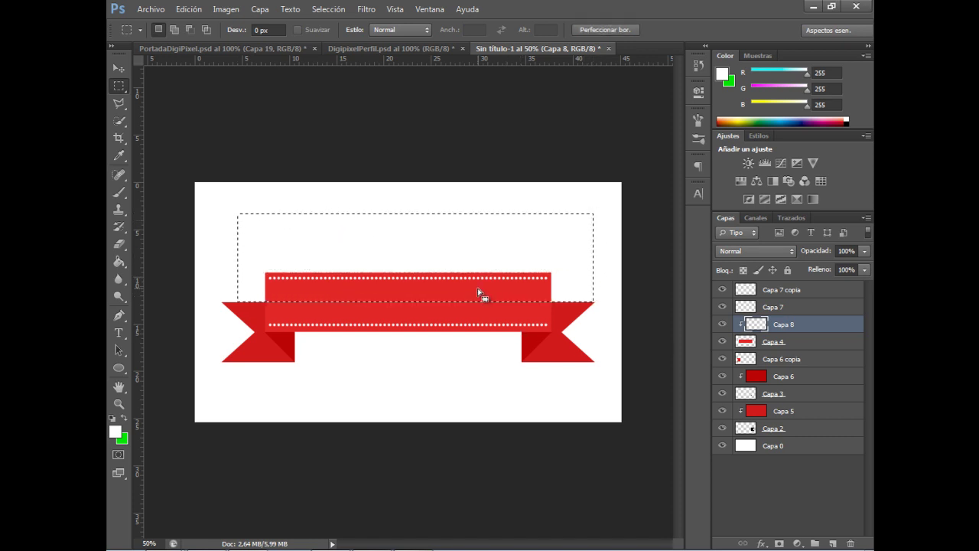
- Fill the selection with red sampled from the ribbon, then undo to try another shade
key(g)
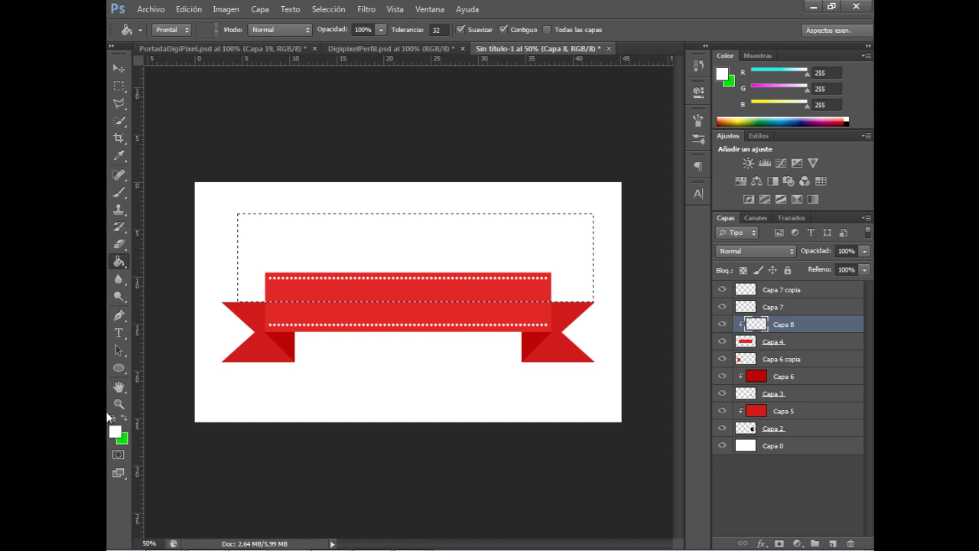
click(115, 432)
click(376, 303)
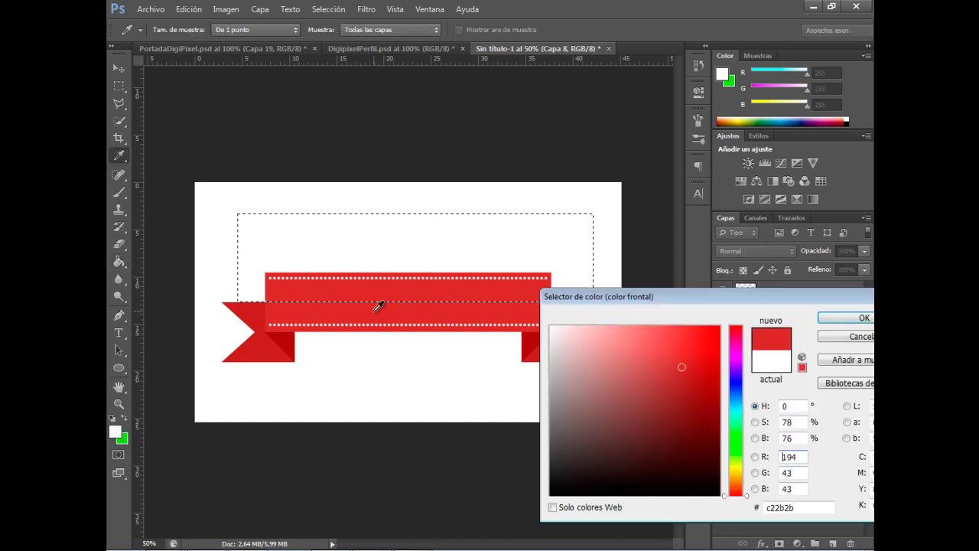
click(681, 365)
click(849, 317)
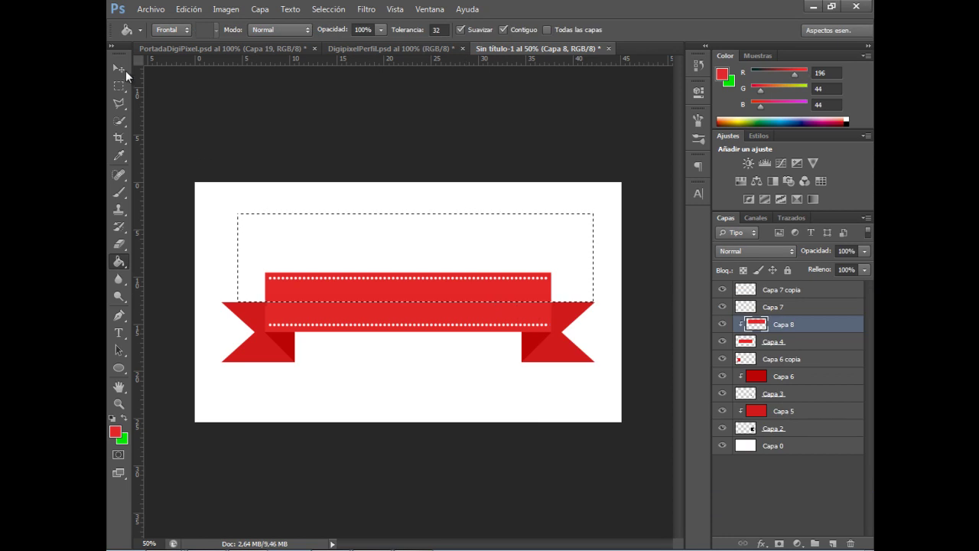
click(119, 69)
key(ctrl+d)
key(ctrl+alt+z)
key(ctrl+alt+z)
key(g)
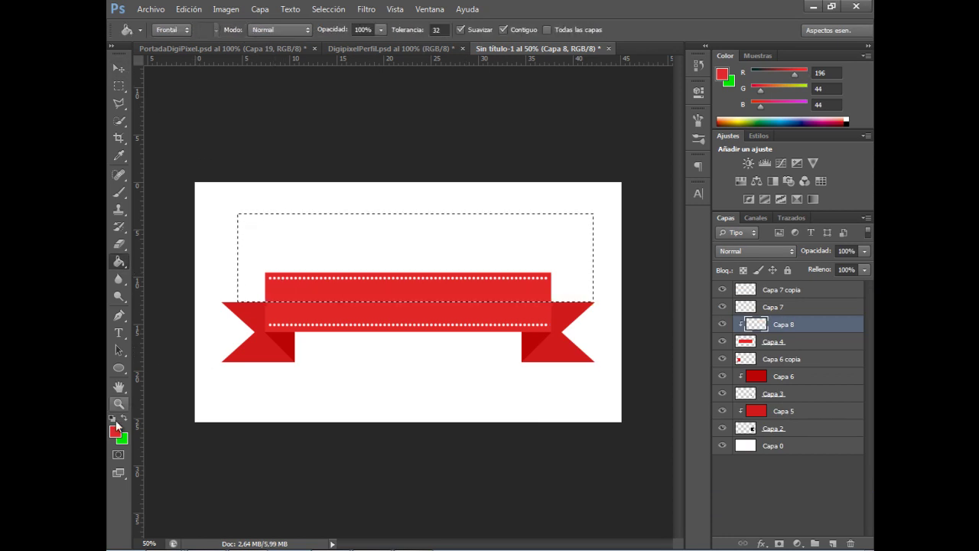
- Refill the upper half with lighter red 207, 50, 50 (#cf3232) and deselect
click(116, 432)
click(676, 352)
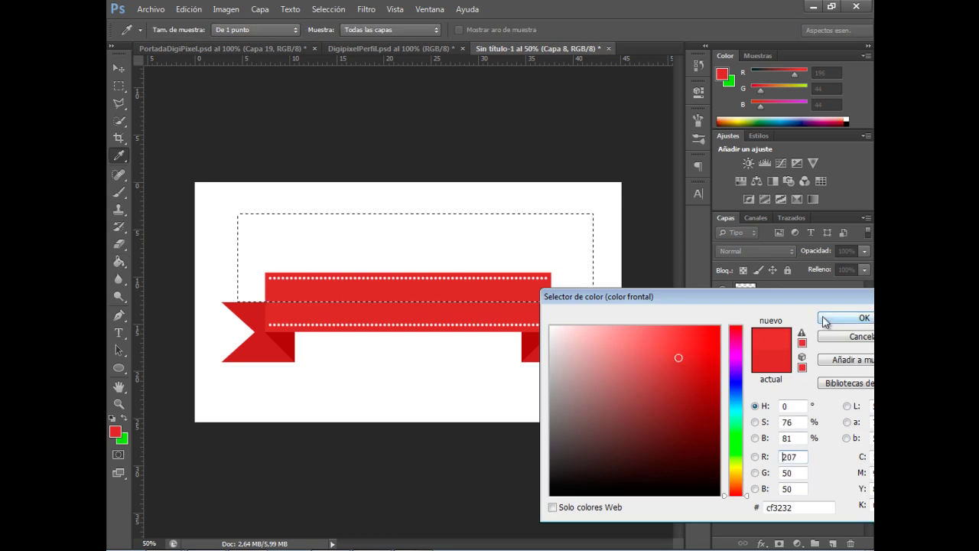
click(864, 318)
click(389, 285)
key(ctrl+d)
click(116, 70)
key(ctrl+minus)
key(ctrl+minus)
key(ctrl+minus)
key(ctrl+plus)
key(ctrl+plus)
key(ctrl+plus)
key(ctrl+plus)
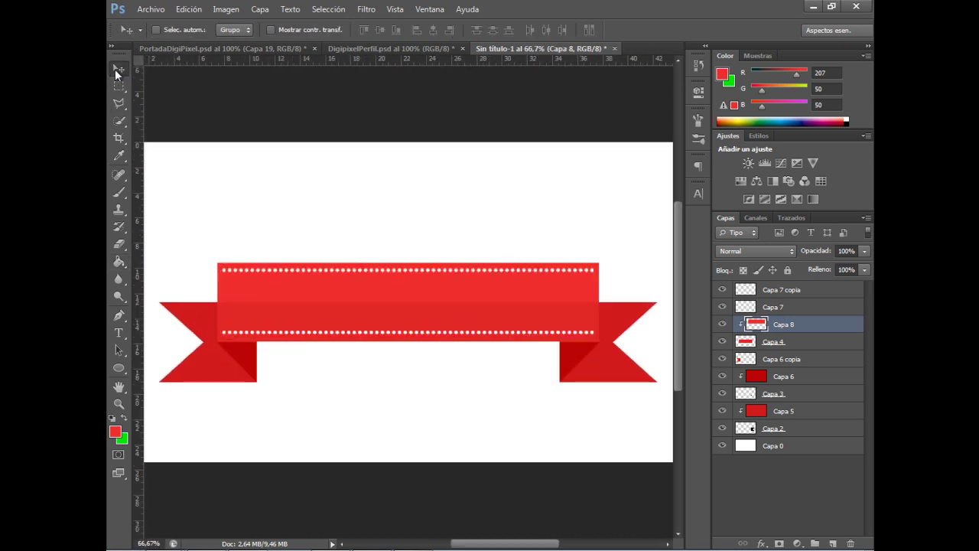
- Set Capa 8's opacity to 37% and zoom out to review the sheen
click(864, 251)
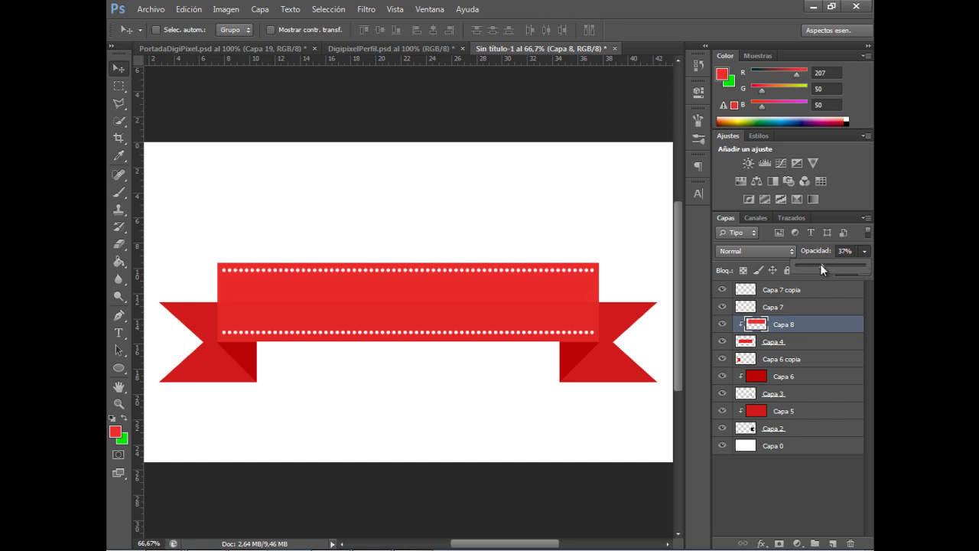
click(122, 71)
key(ctrl+minus)
key(ctrl+minus)
key(ctrl+minus)
key(ctrl+plus)
key(ctrl+plus)
key(ctrl+plus)
key(ctrl+minus)
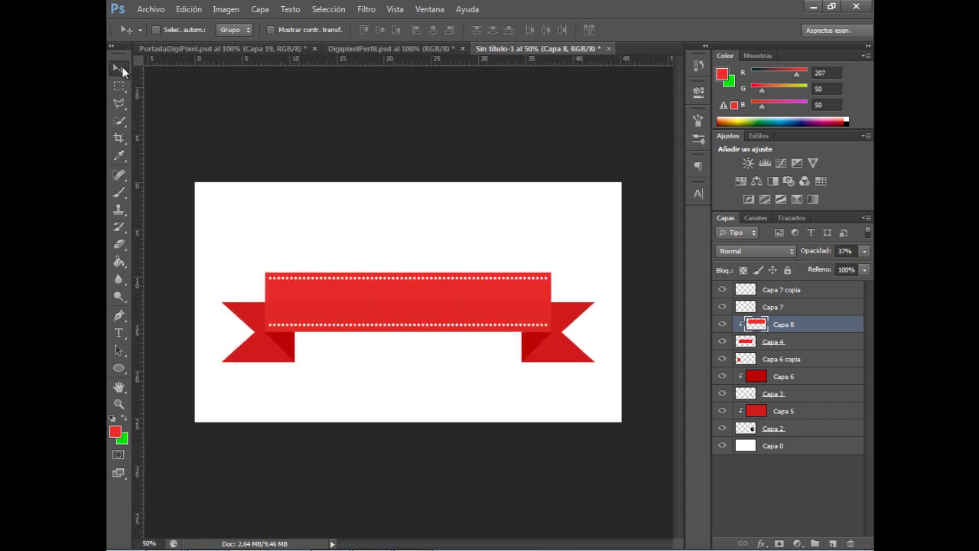